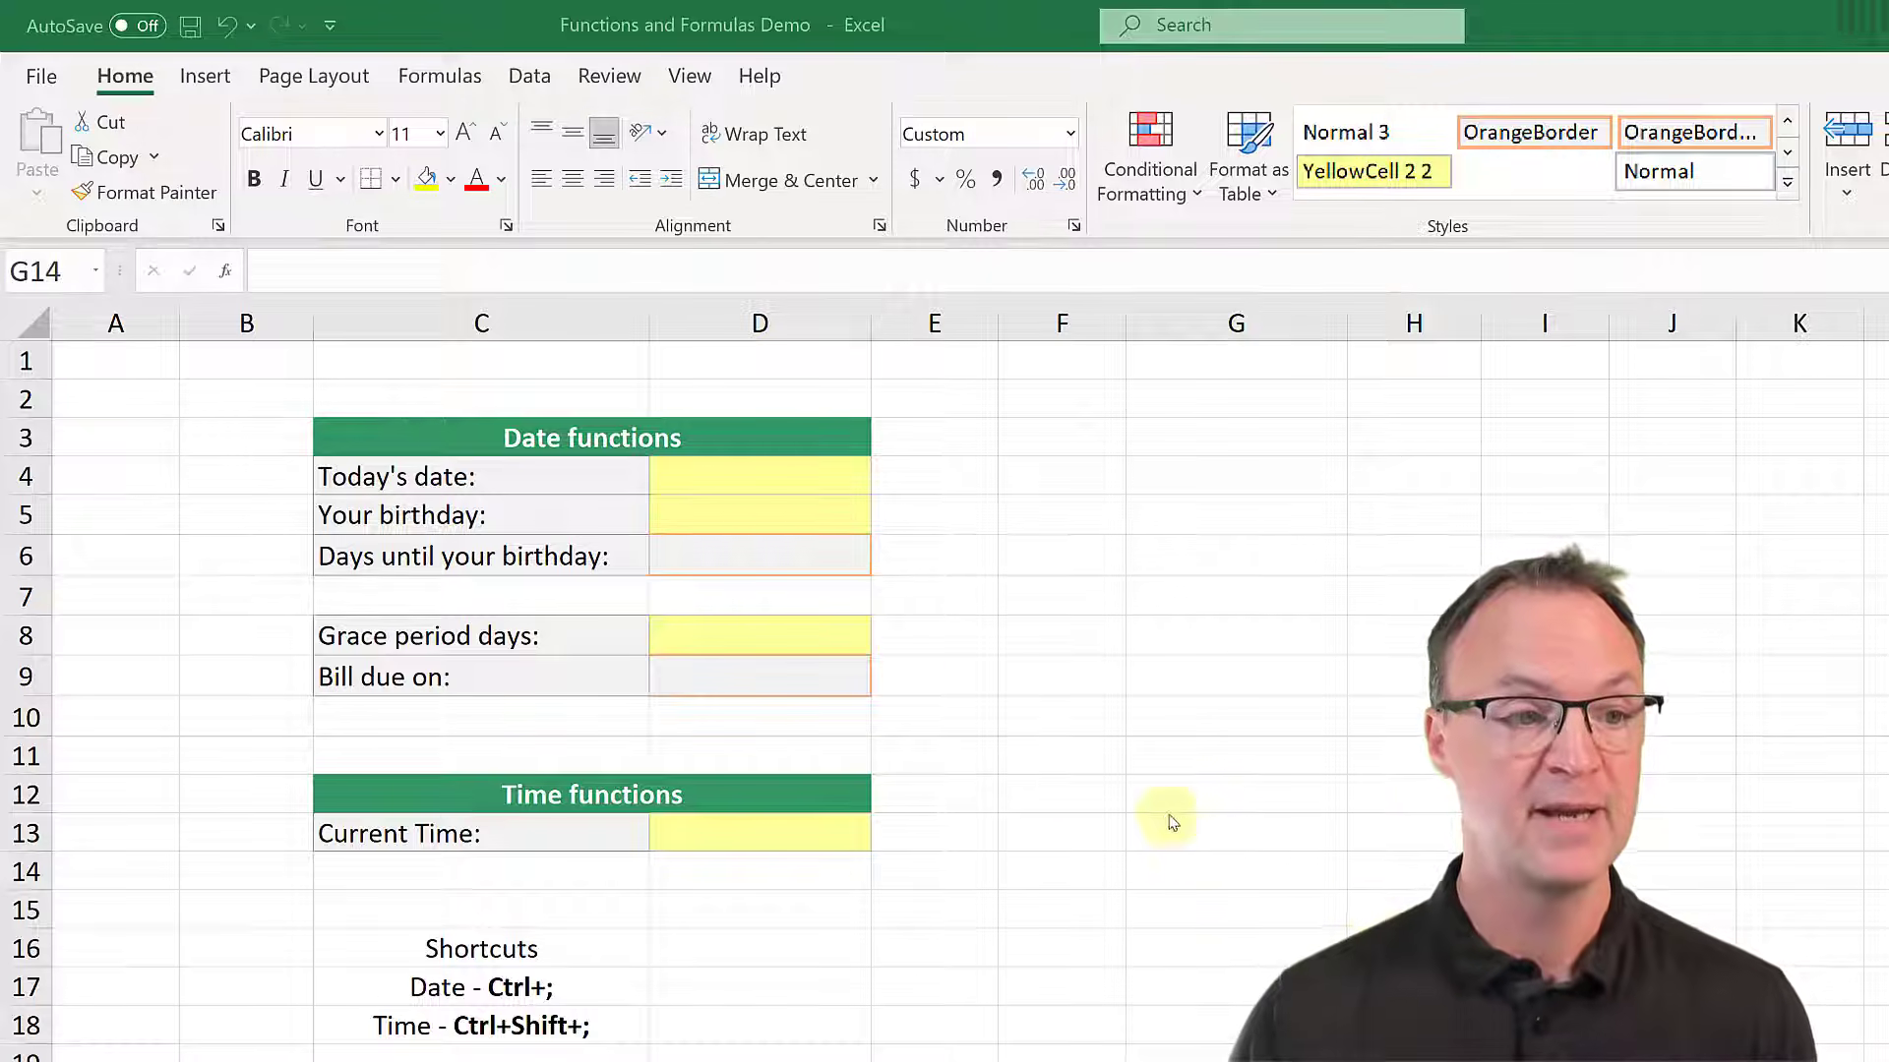
Step: Enter "oct 11" as today's date in cell D4
{"action": "left_click", "coordinate": [783, 492]}
{"action": "left_click", "coordinate": [782, 485]}
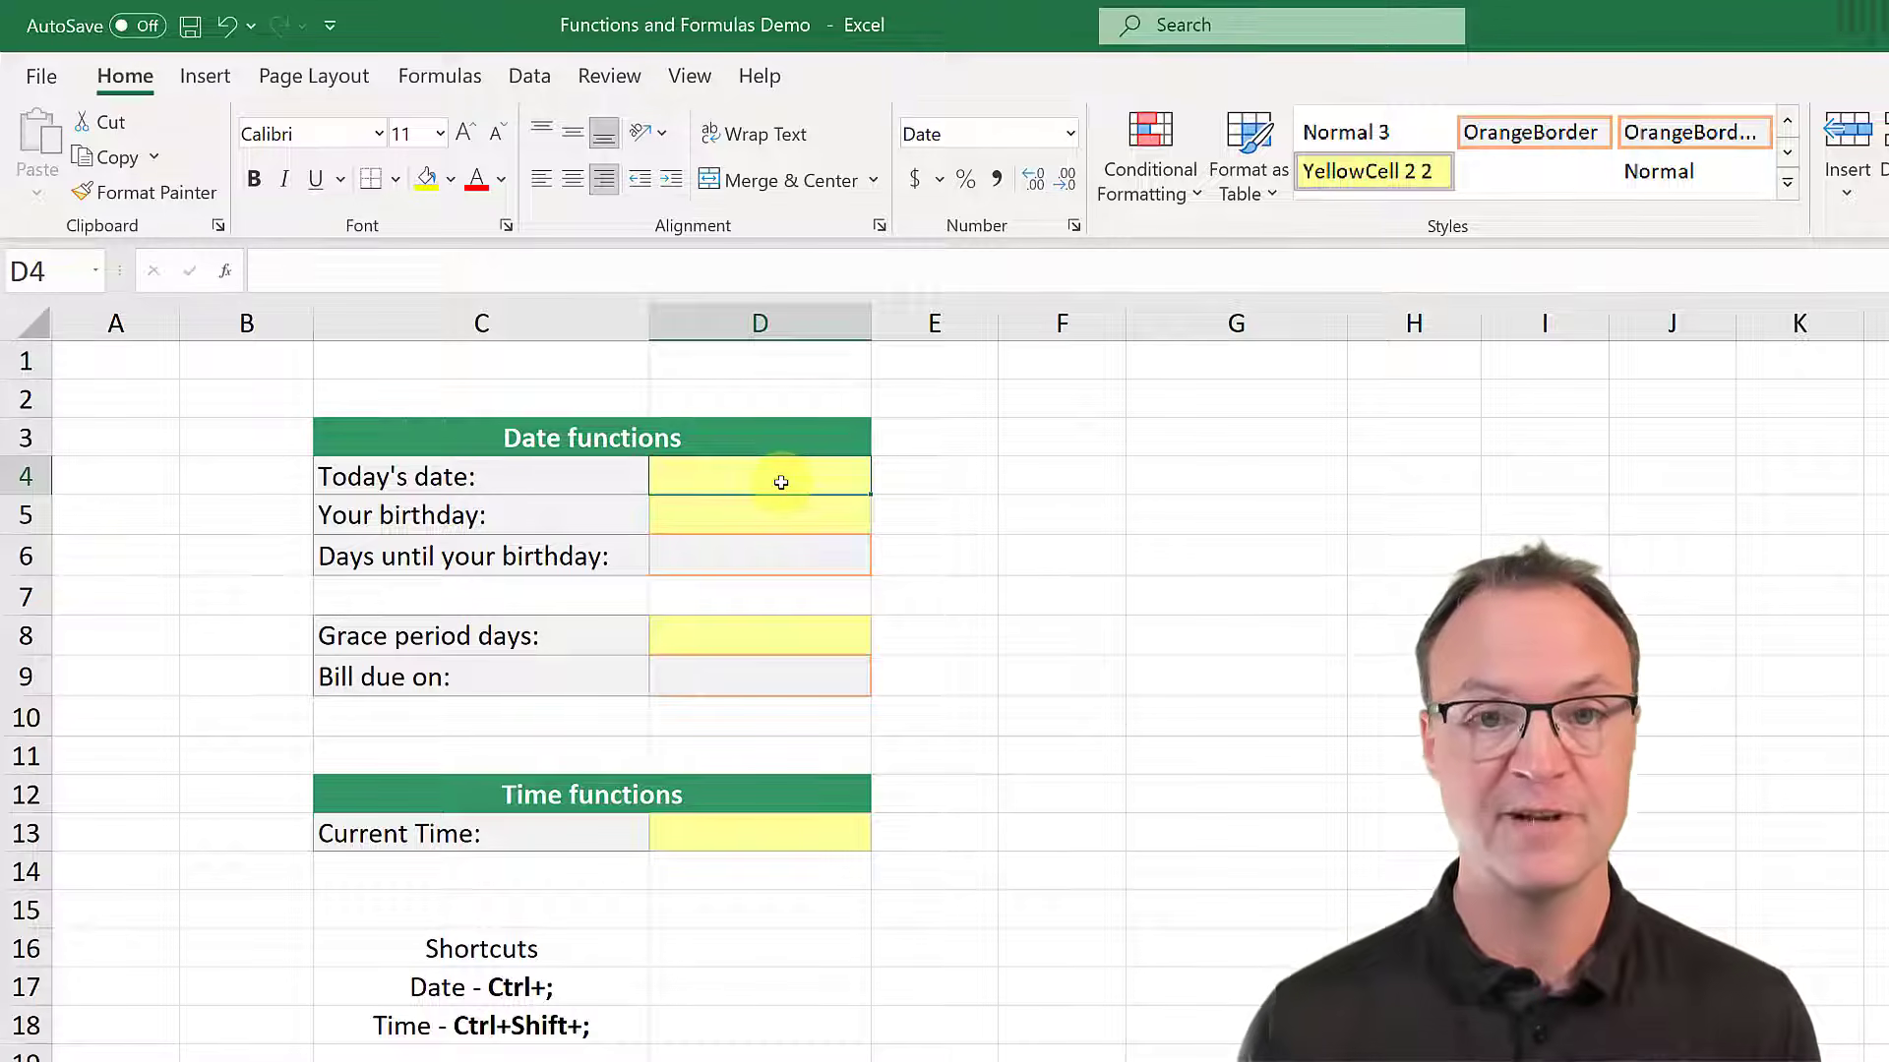
{"action": "type", "text": "oct 11"}
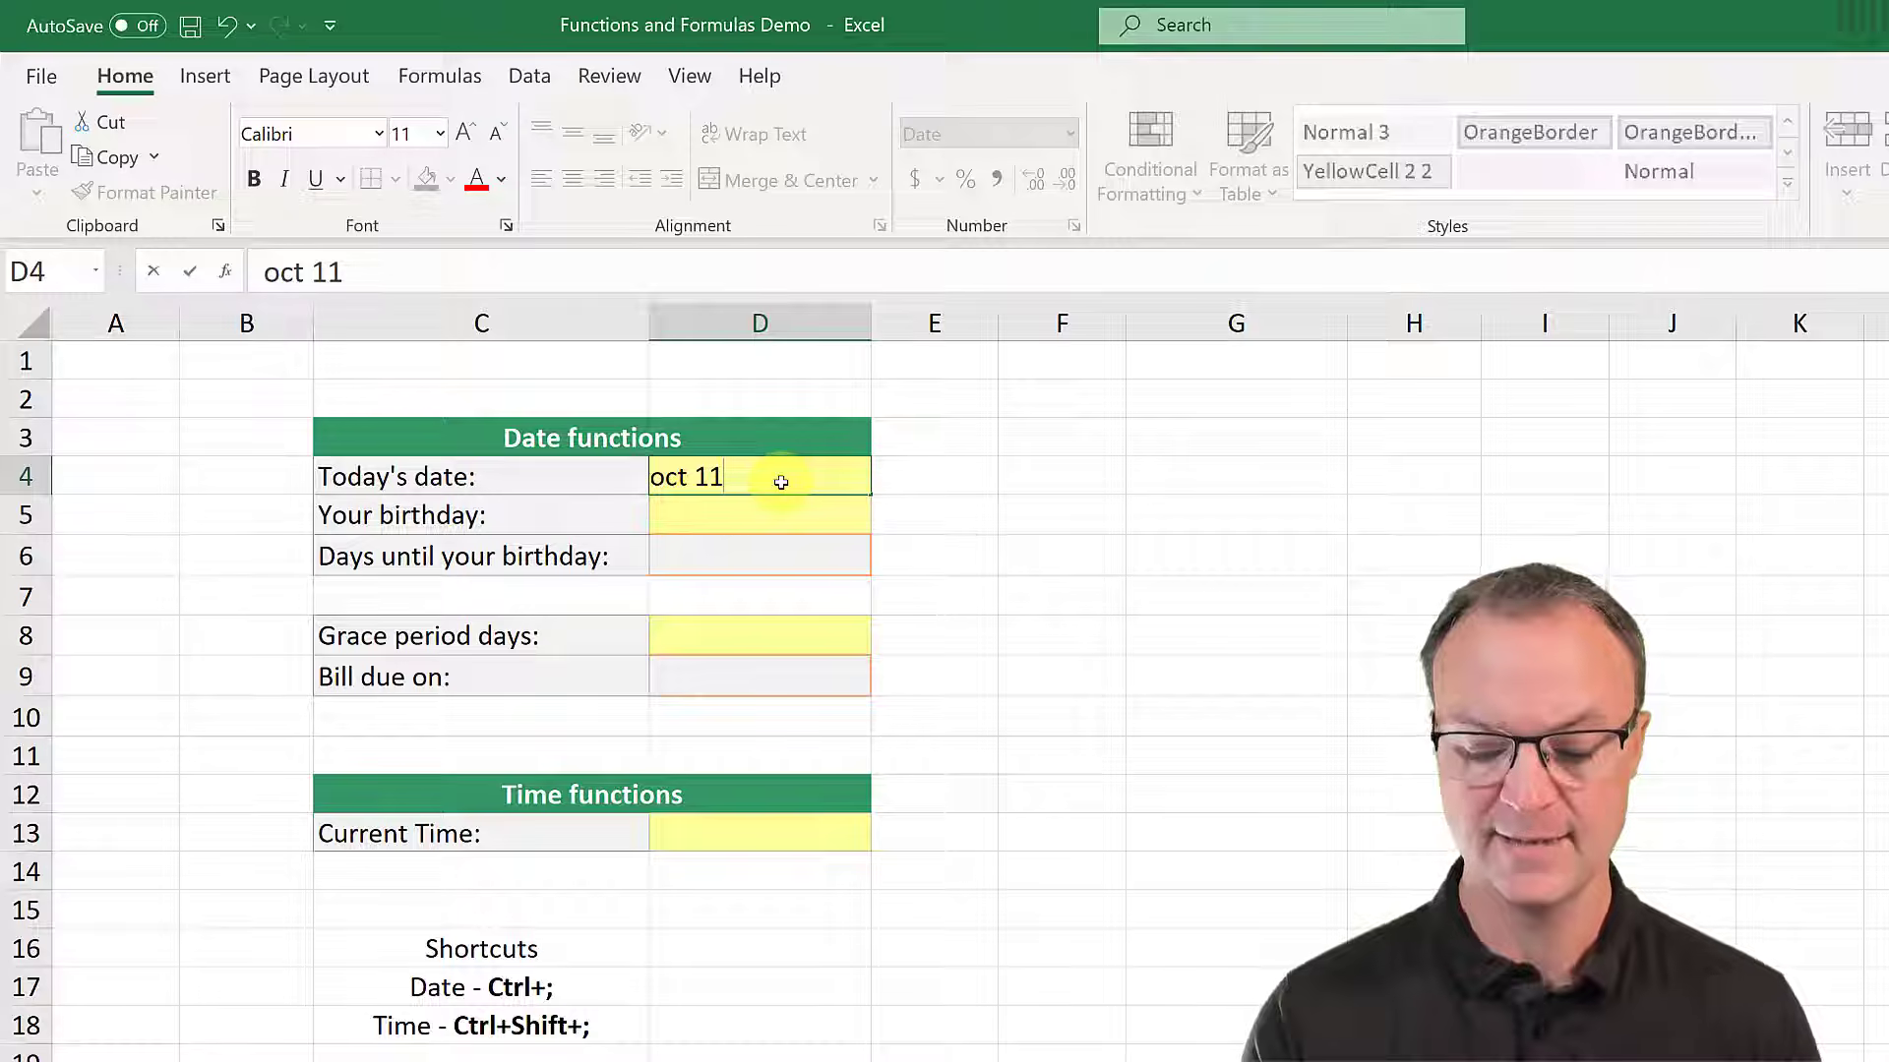
{"action": "key", "text": "Return"}
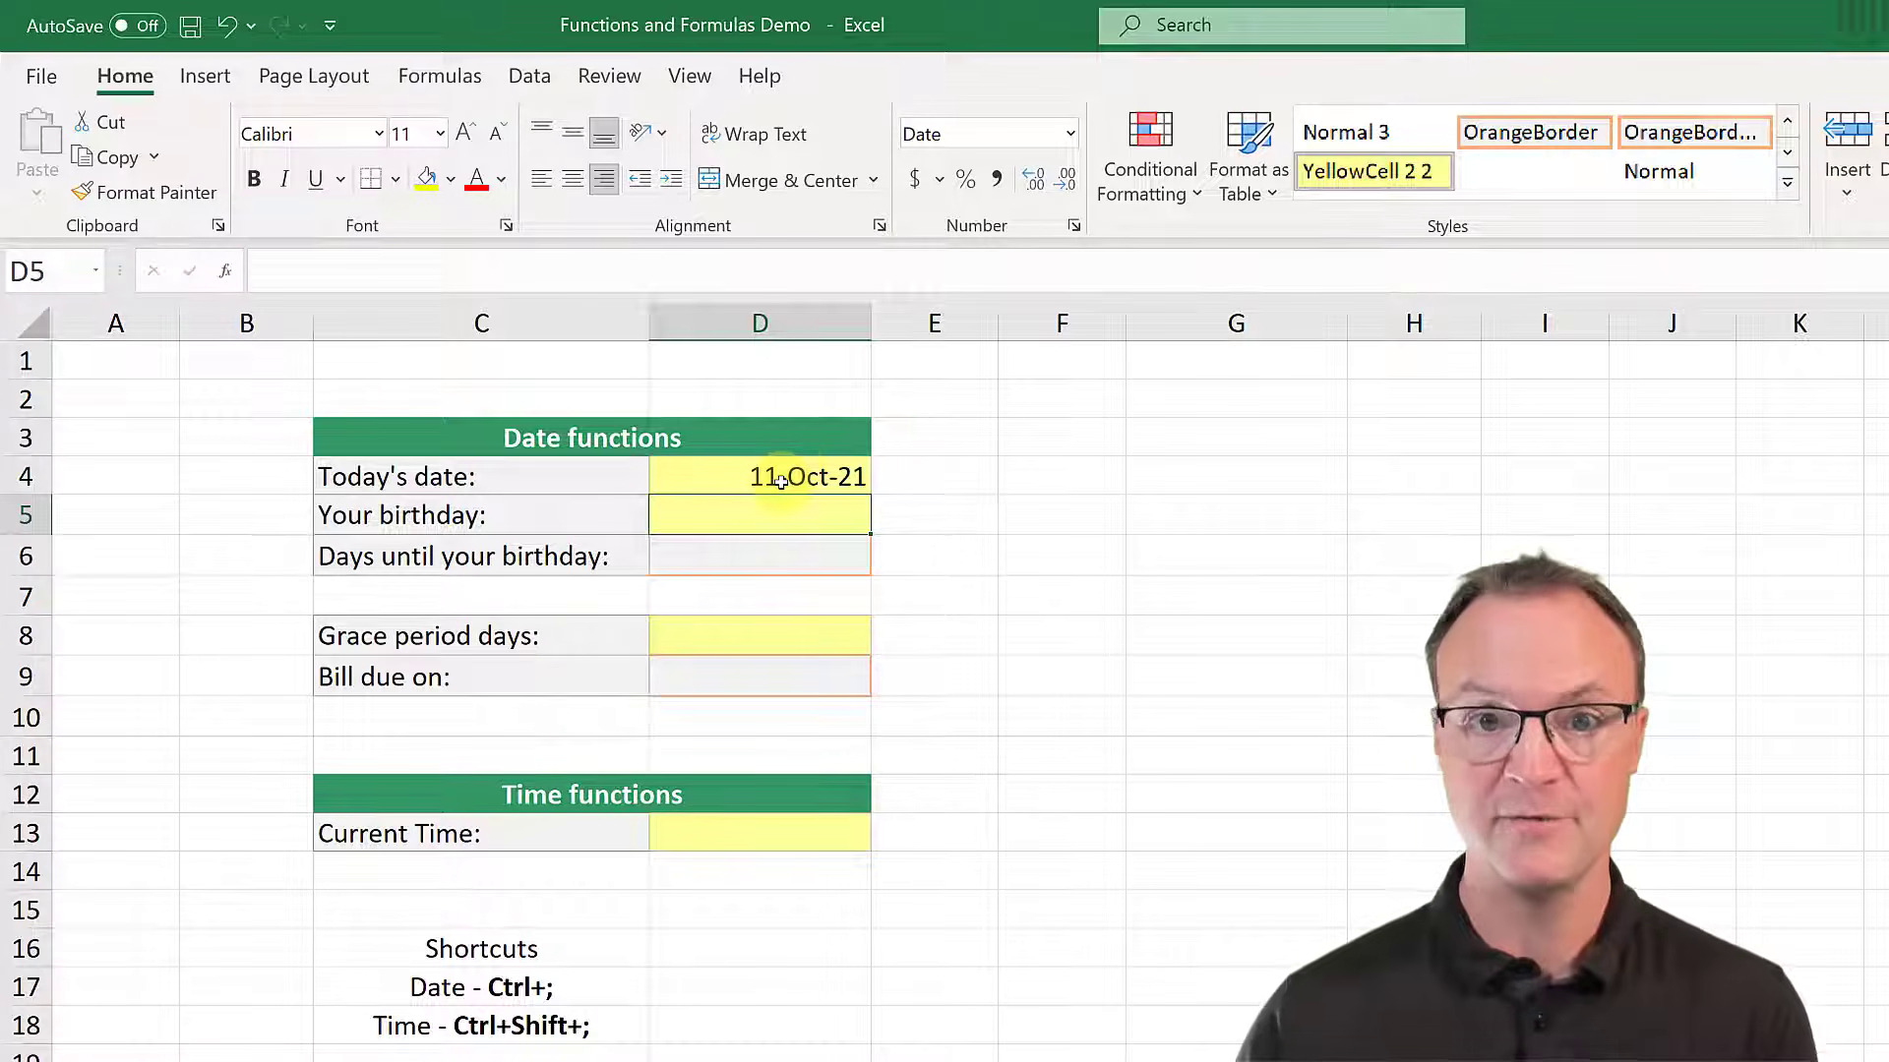
Step: Format the date in cell D4 with the long date type "March 14, 2012"
{"action": "left_click", "coordinate": [792, 477]}
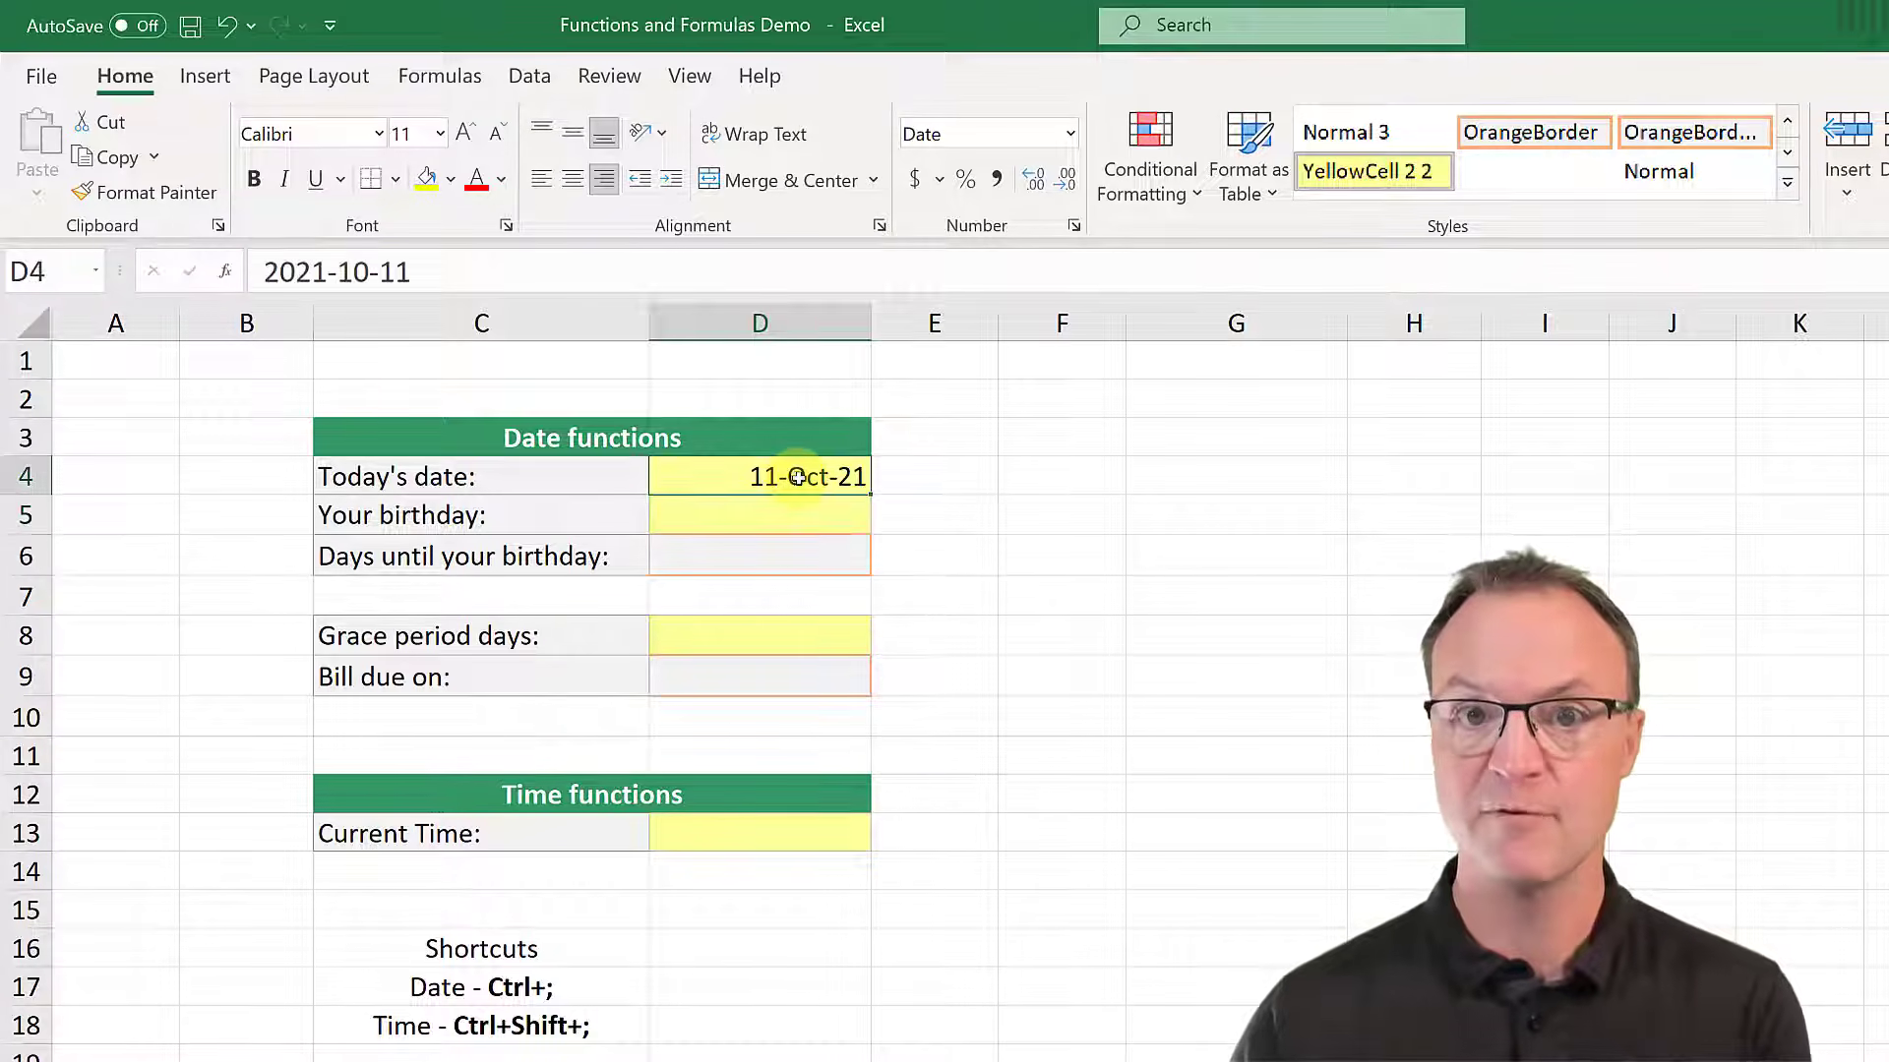
{"action": "right_click", "coordinate": [798, 477]}
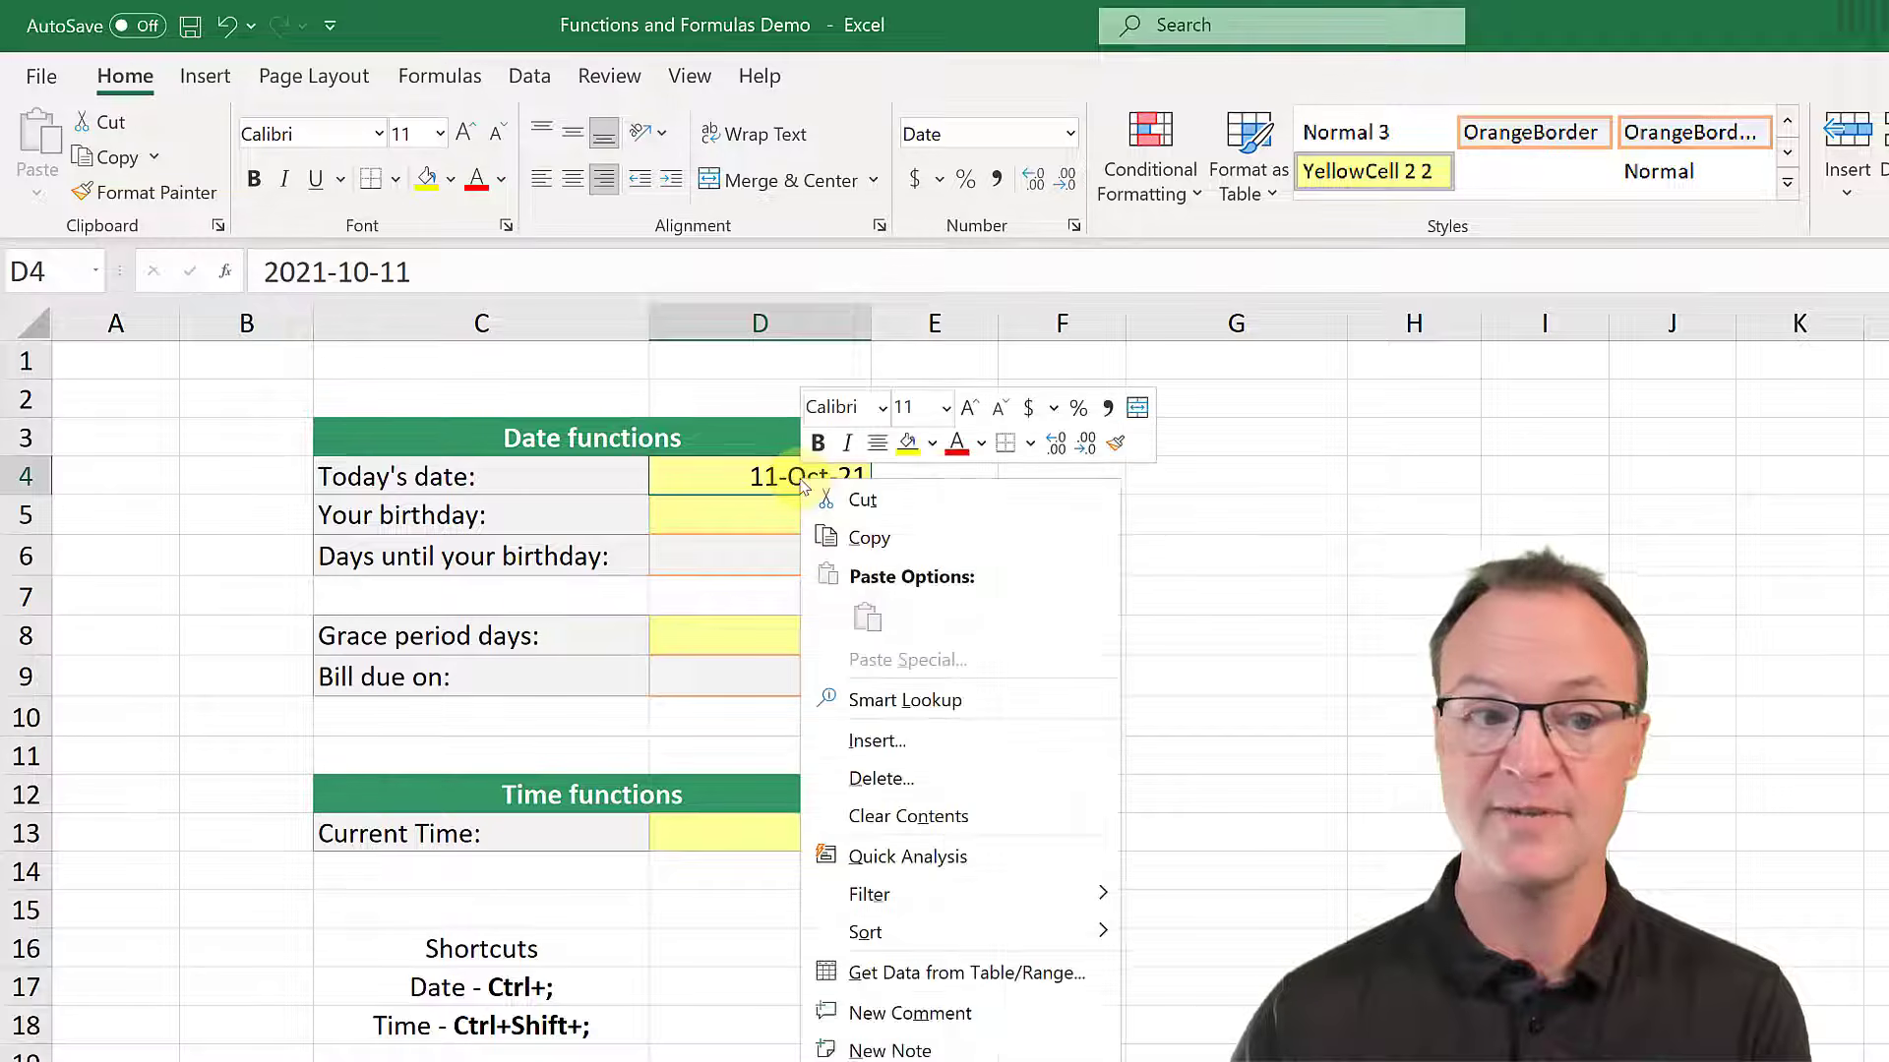
{"action": "left_click", "coordinate": [885, 1061]}
{"action": "left_click_drag", "start_coordinate": [867, 841], "coordinate": [841, 395]}
{"action": "scroll", "coordinate": [858, 590], "scroll_direction": "down", "scroll_amount": 3}
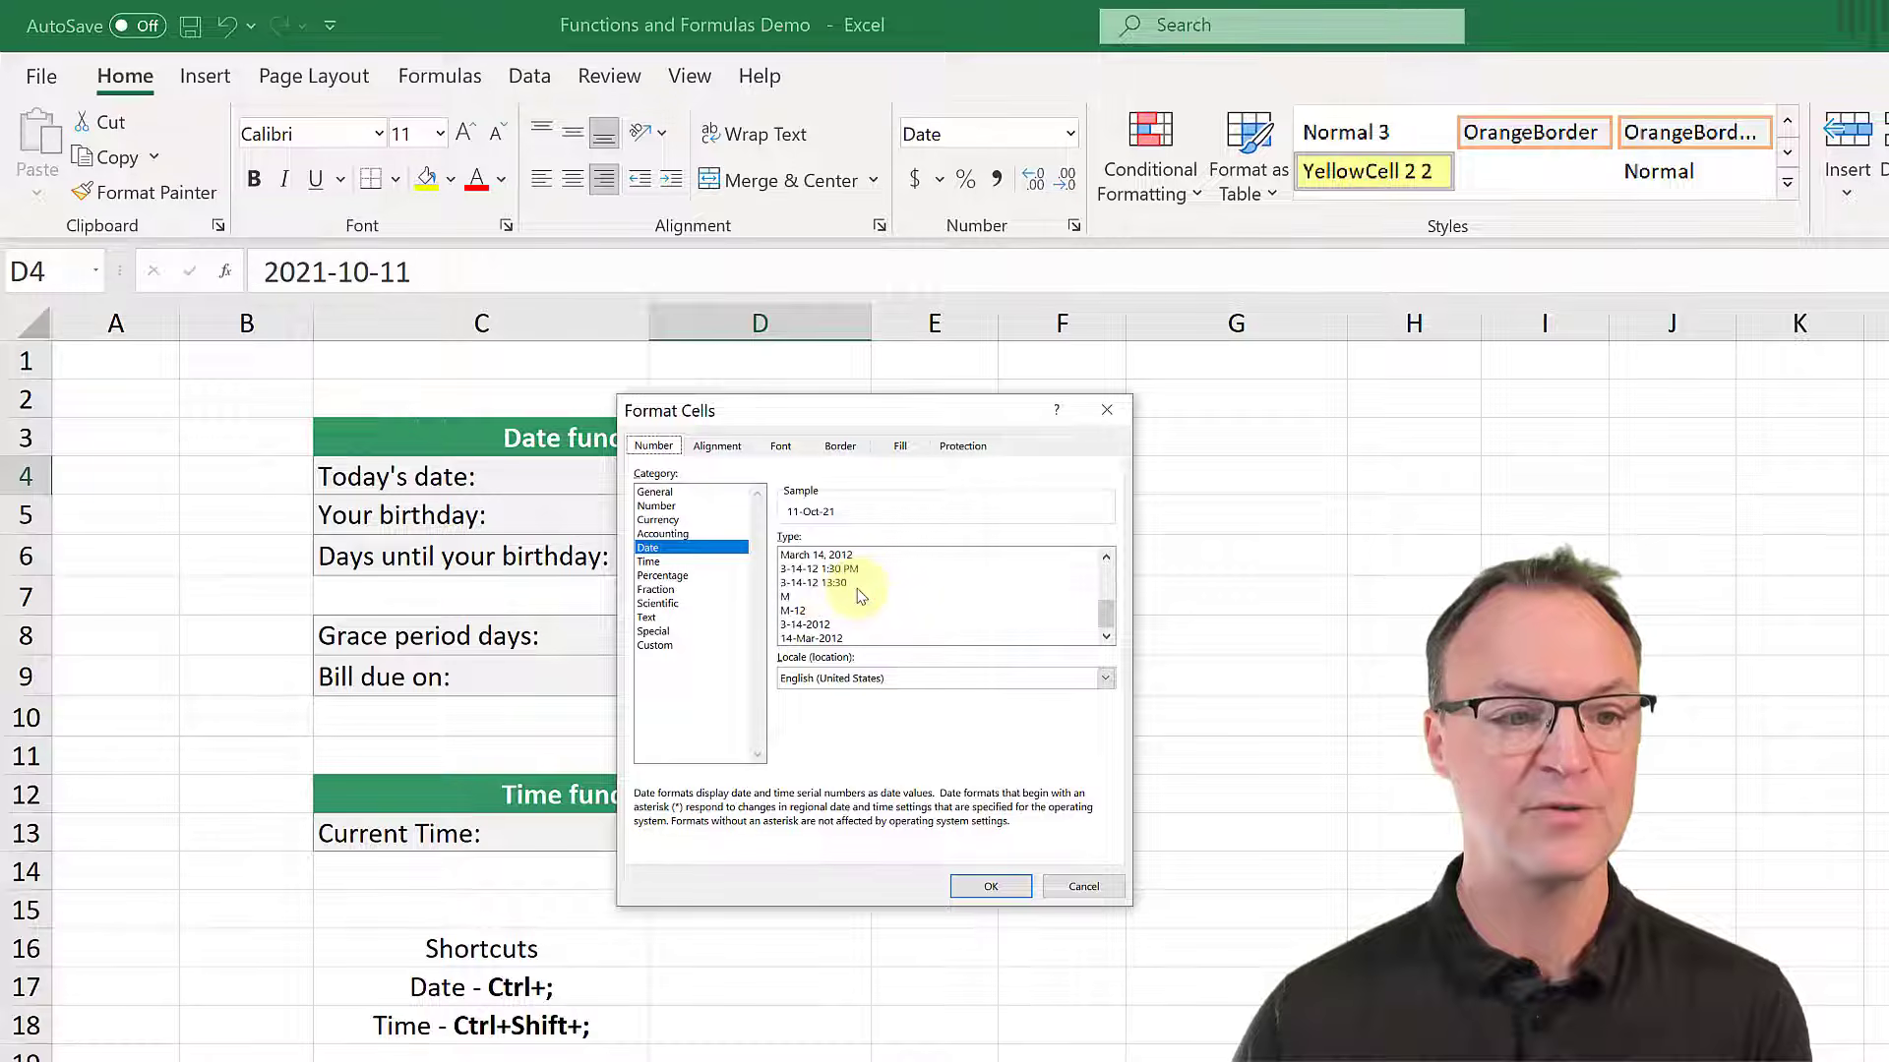
{"action": "scroll", "coordinate": [856, 600], "scroll_direction": "up", "scroll_amount": 1}
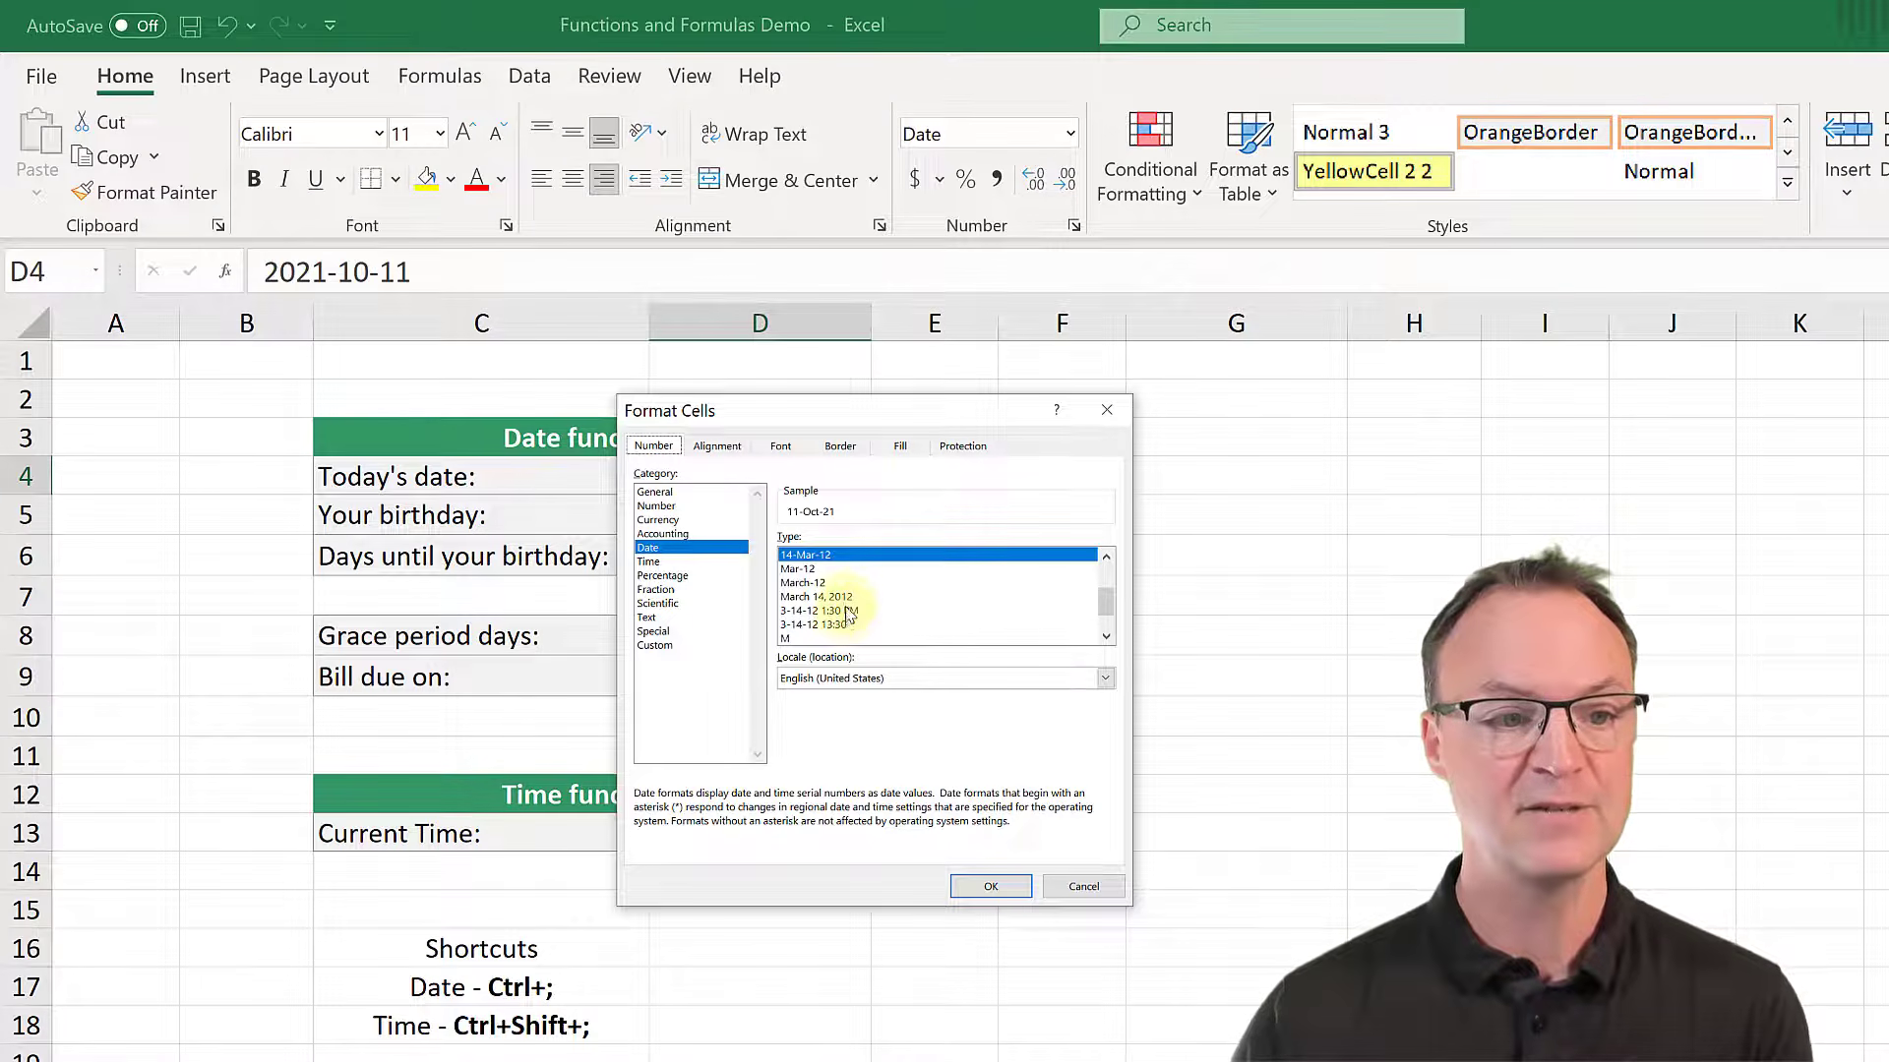
{"action": "left_click", "coordinate": [831, 597]}
{"action": "left_click", "coordinate": [989, 886]}
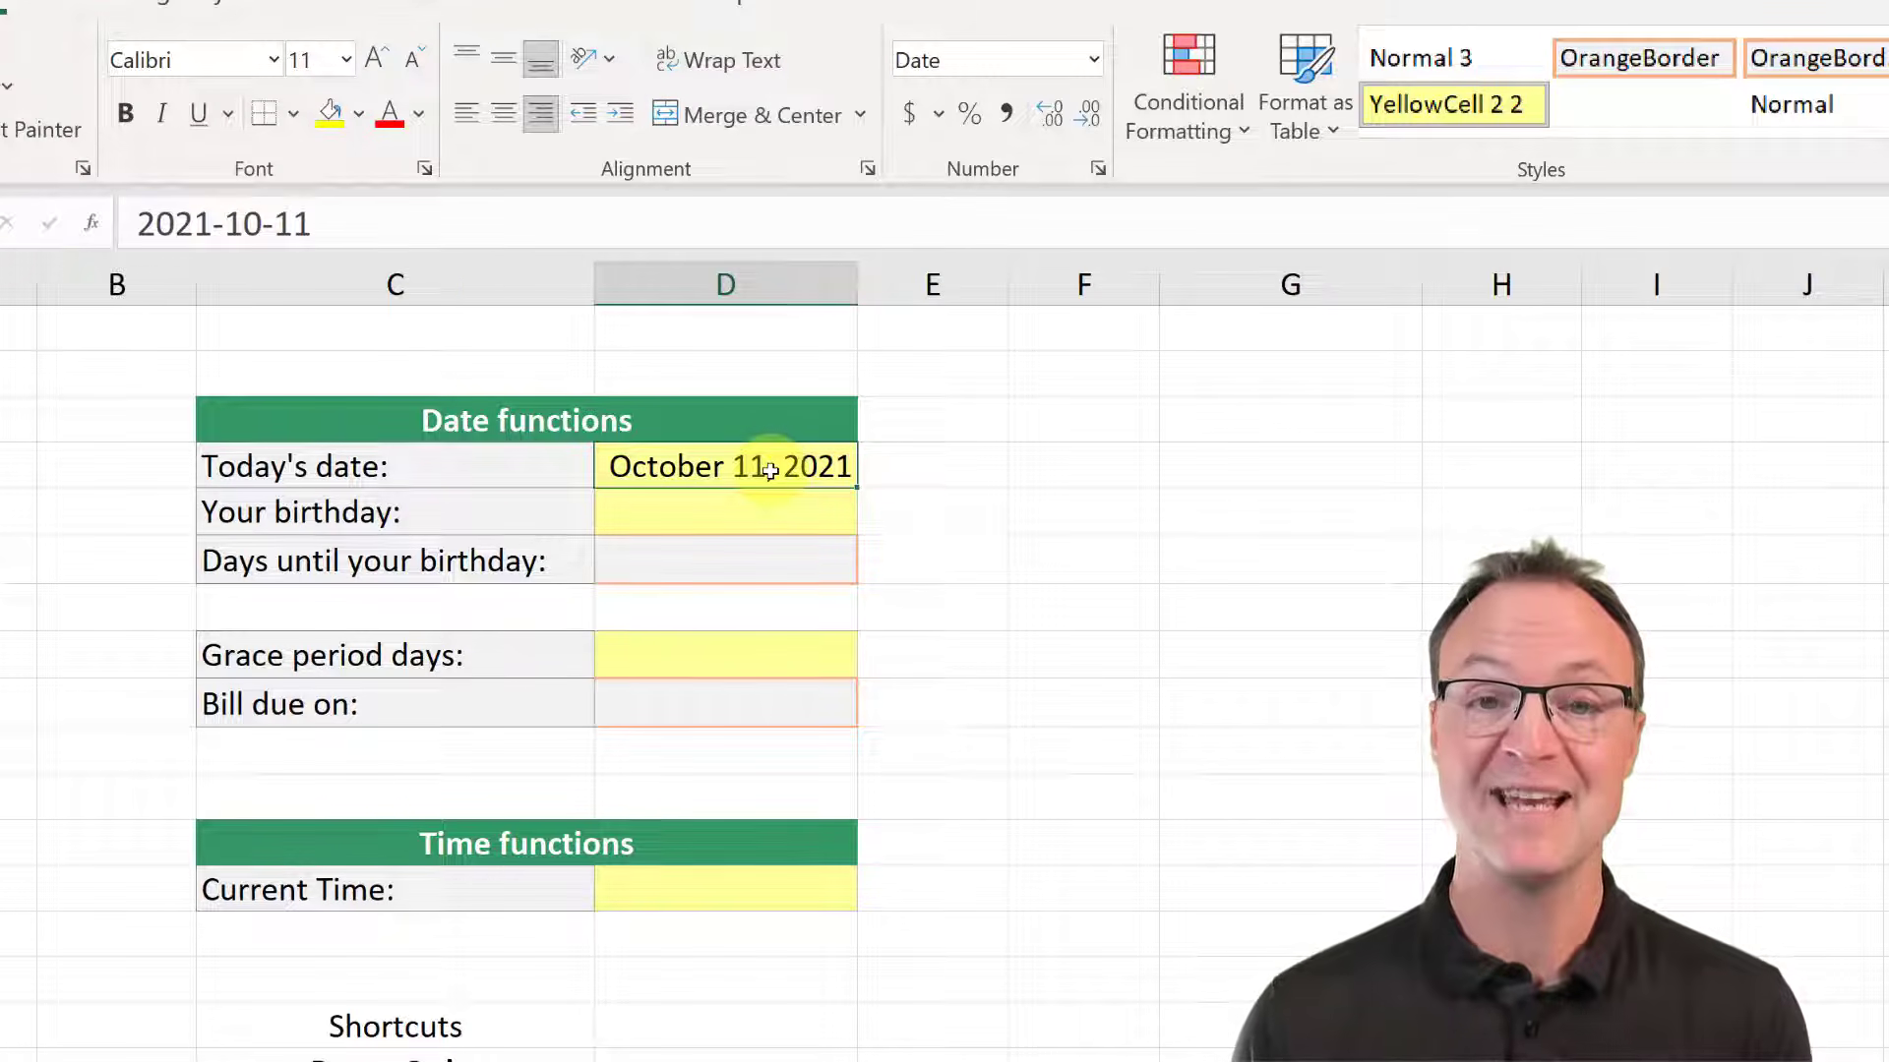
Step: Clear cell D4 and insert the TODAY function there through the Insert Function dialog
{"action": "key", "text": "BackSpace"}
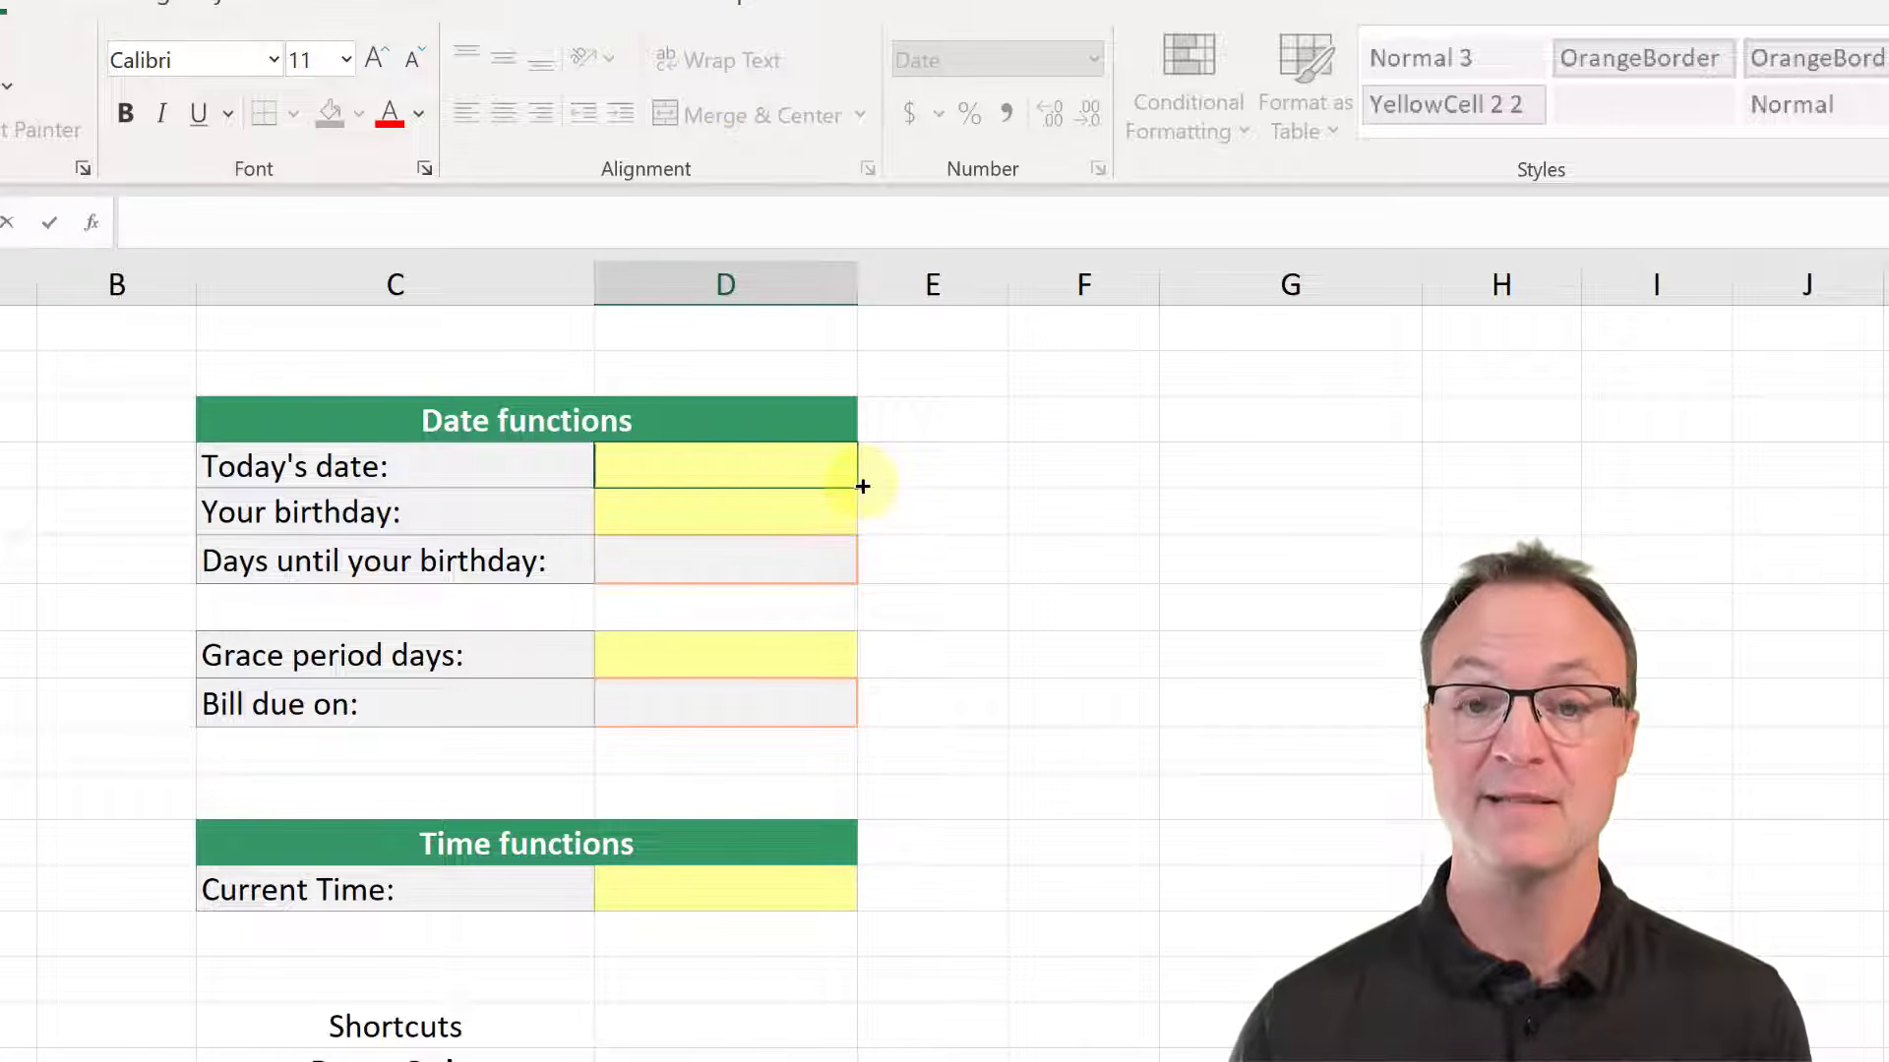
{"action": "left_click", "coordinate": [940, 472]}
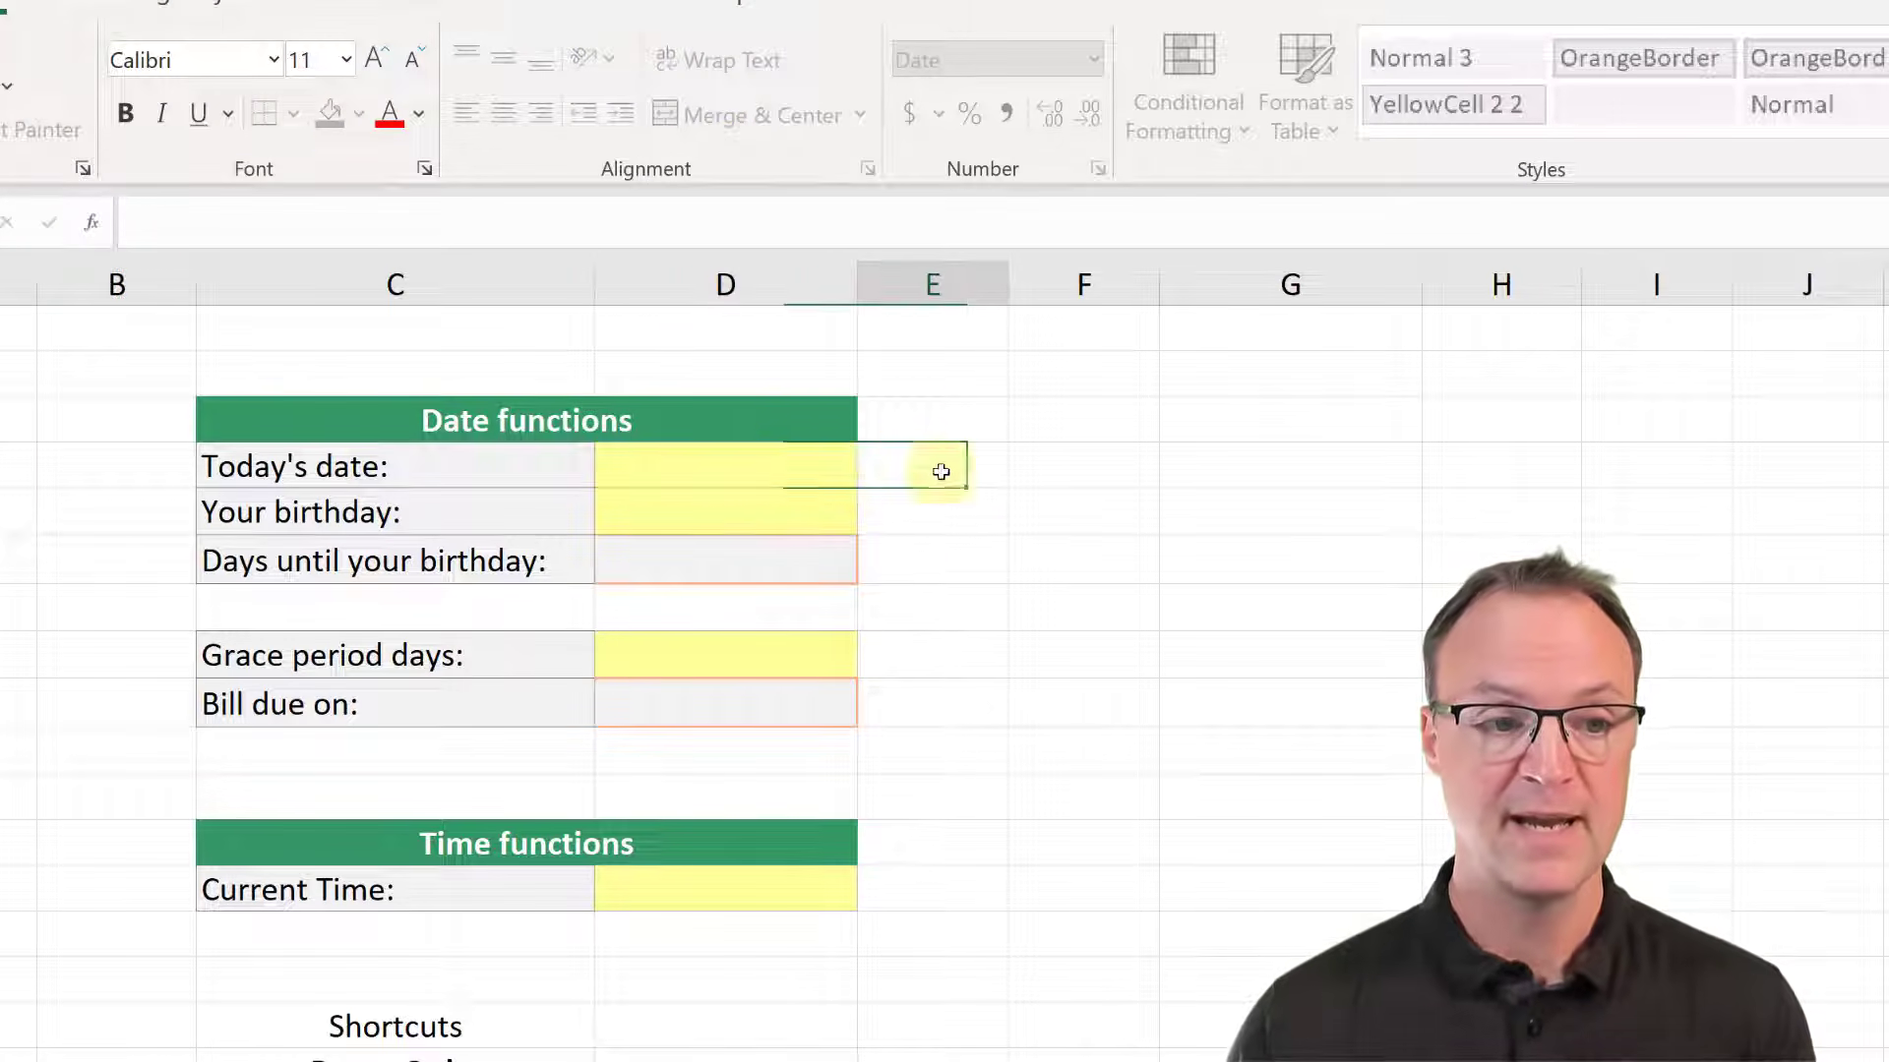
{"action": "left_click", "coordinate": [818, 468]}
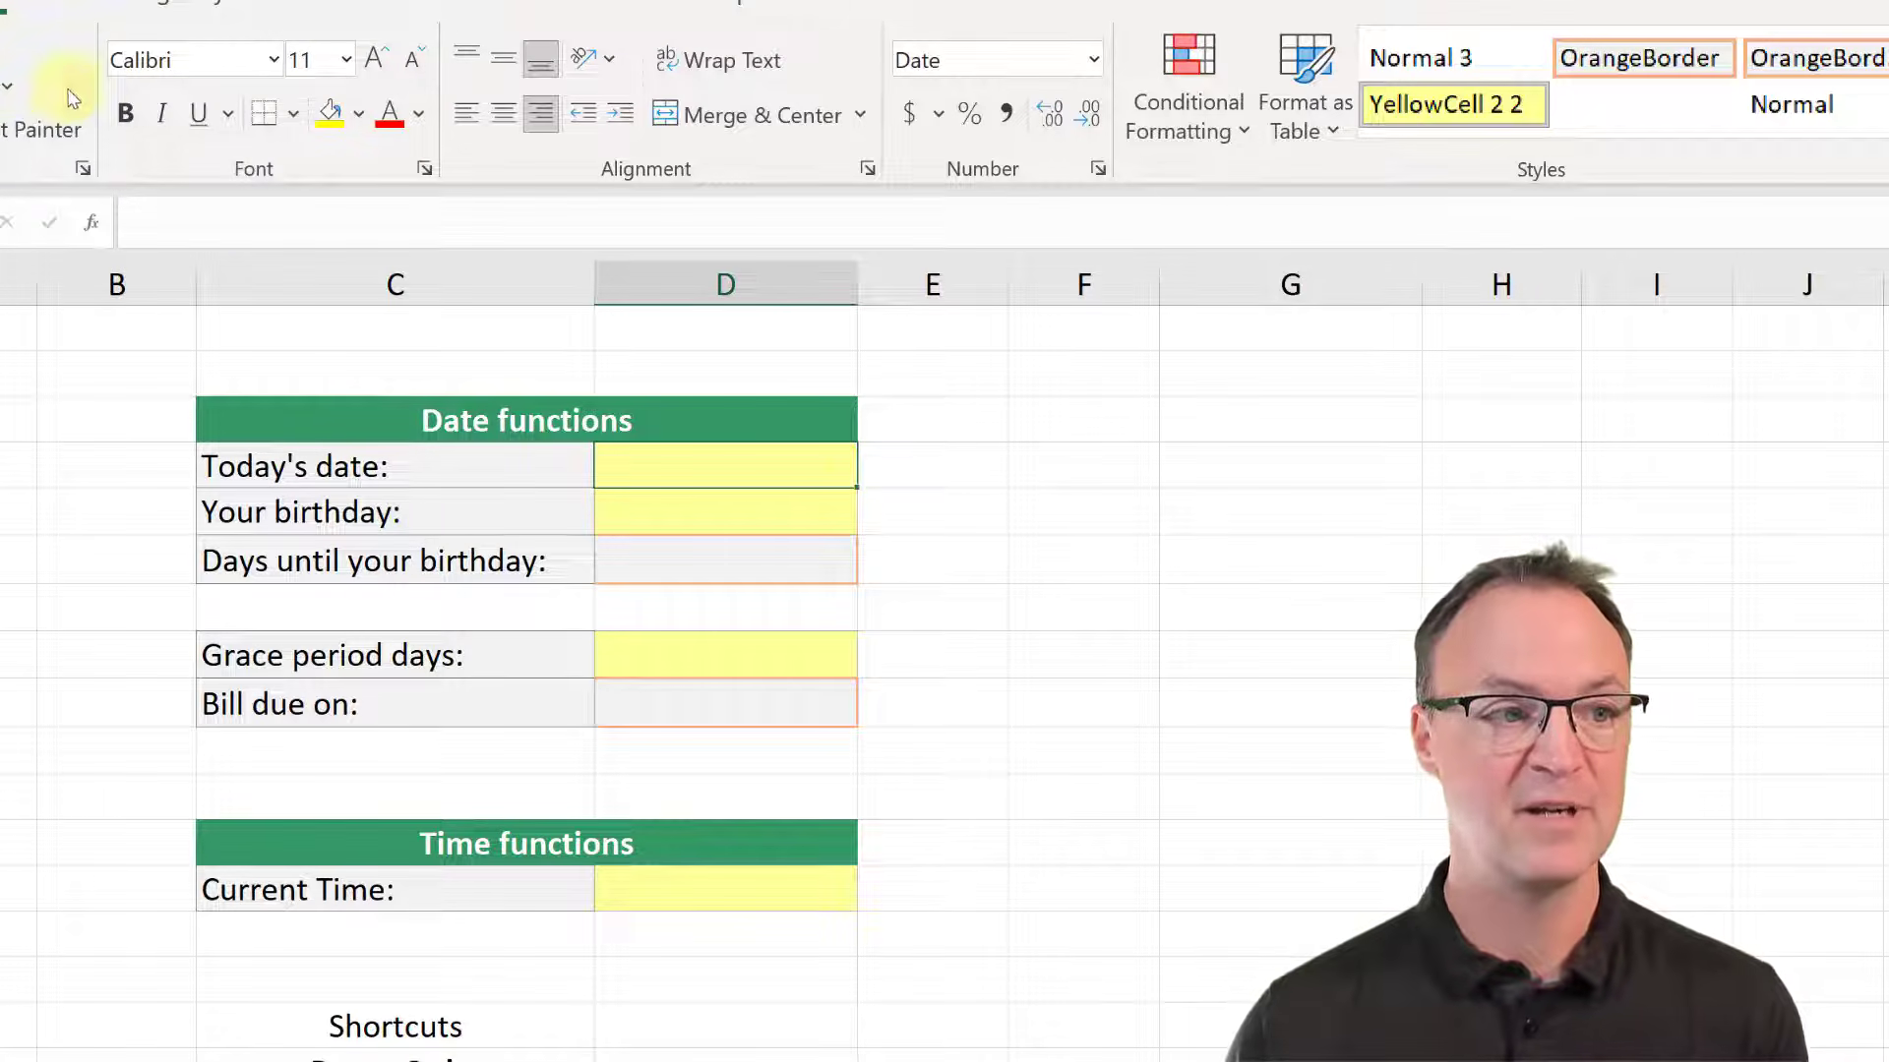
{"action": "left_click", "coordinate": [92, 224]}
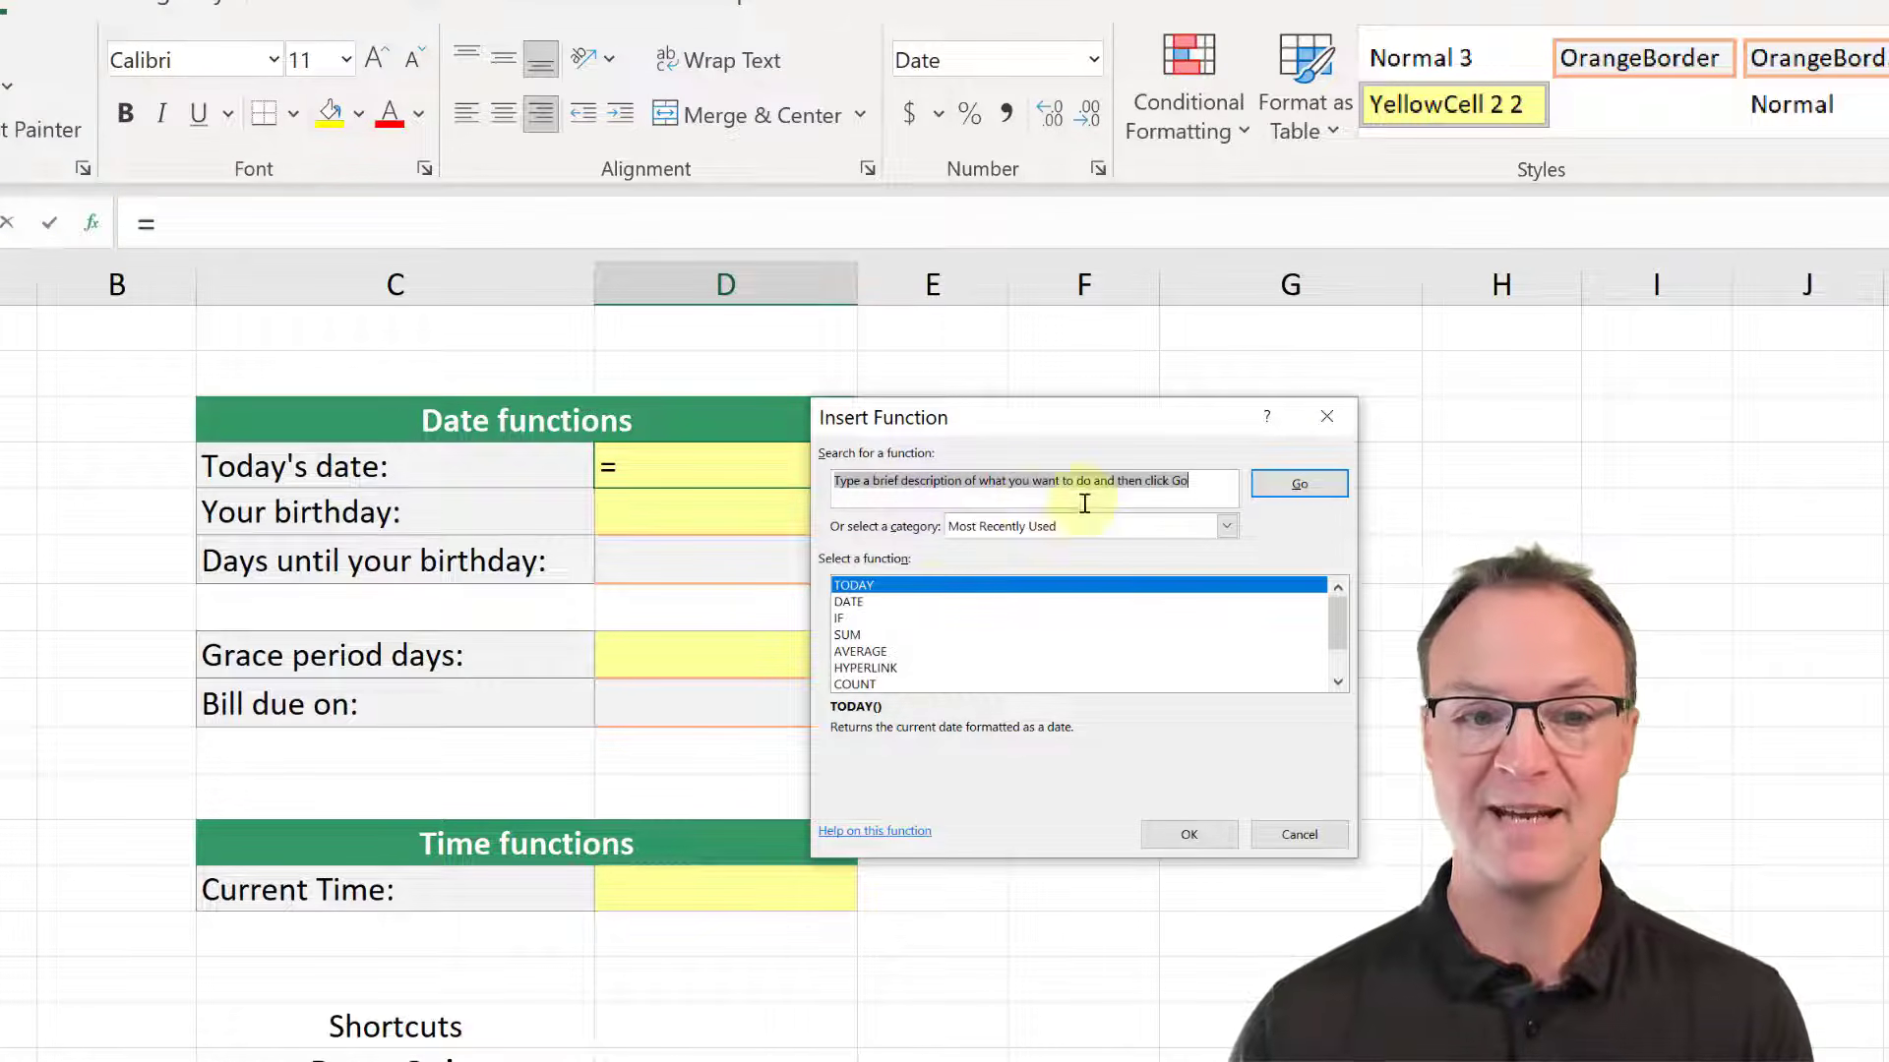
{"action": "double_click", "coordinate": [864, 586]}
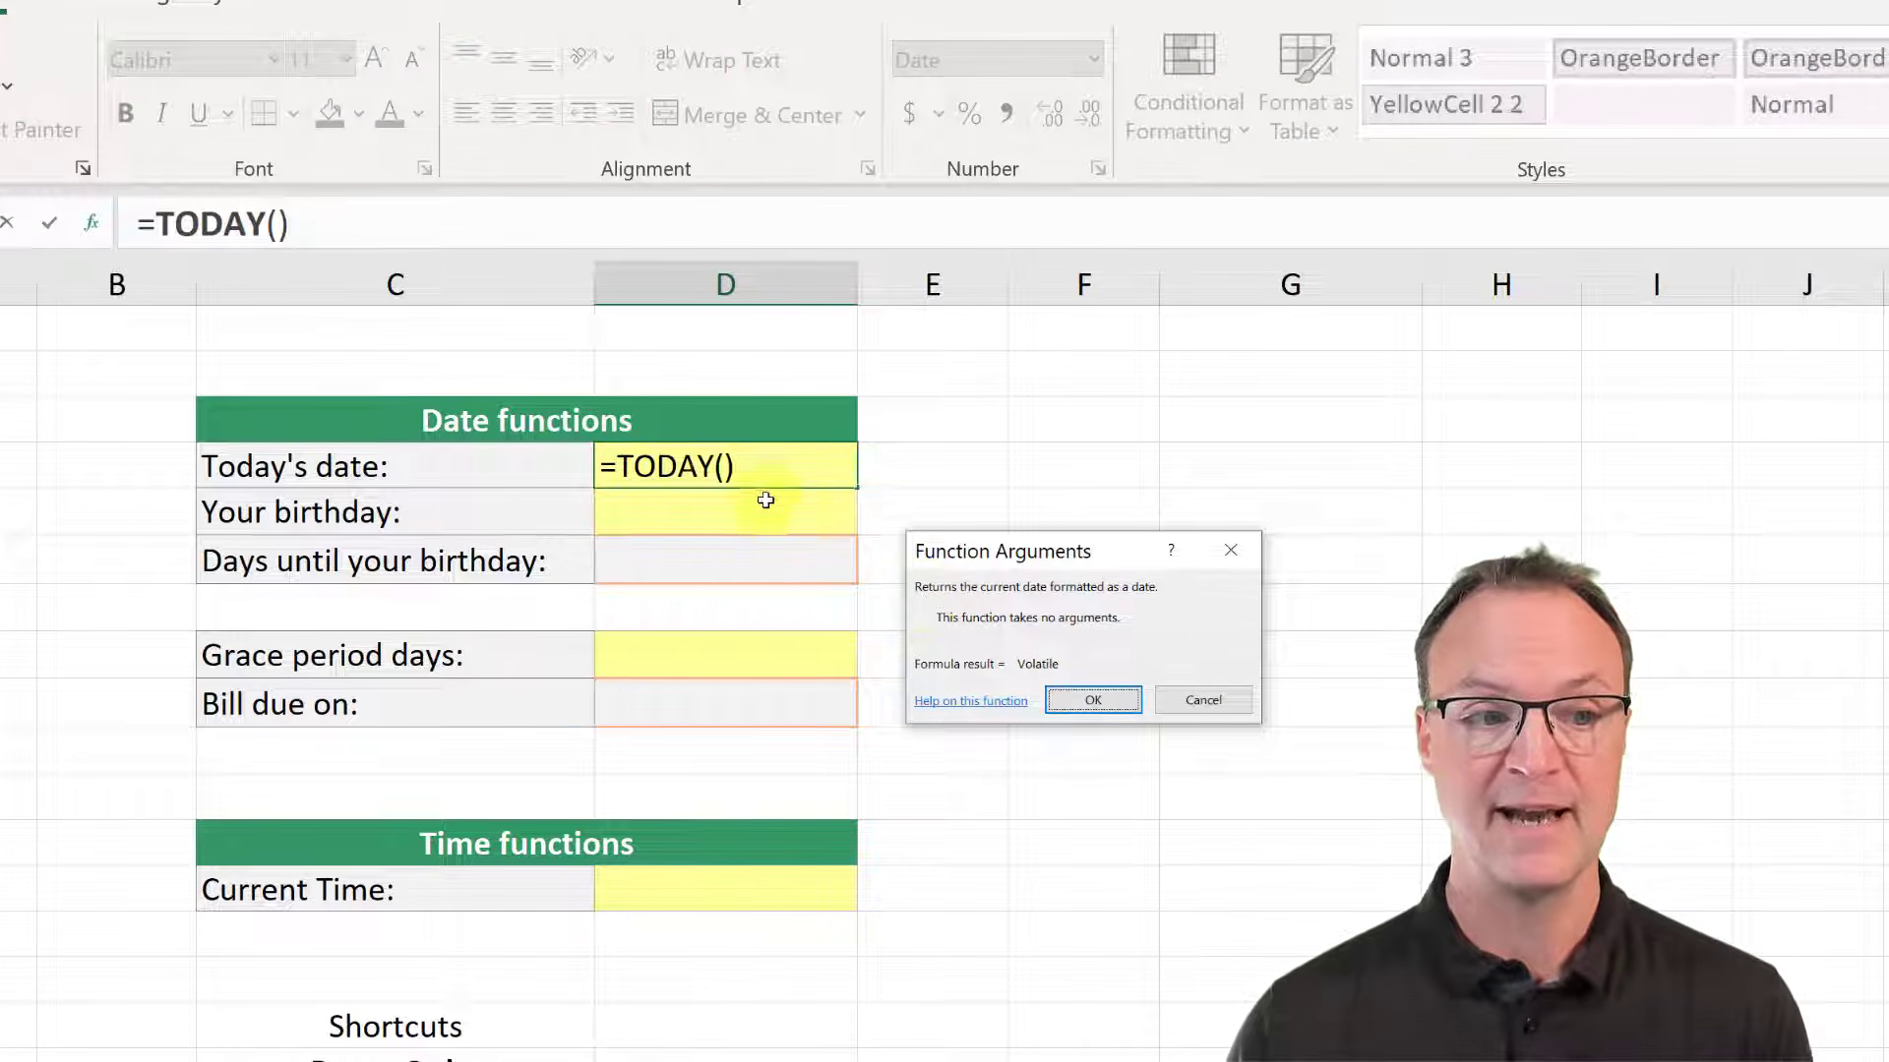
{"action": "left_click", "coordinate": [1110, 705]}
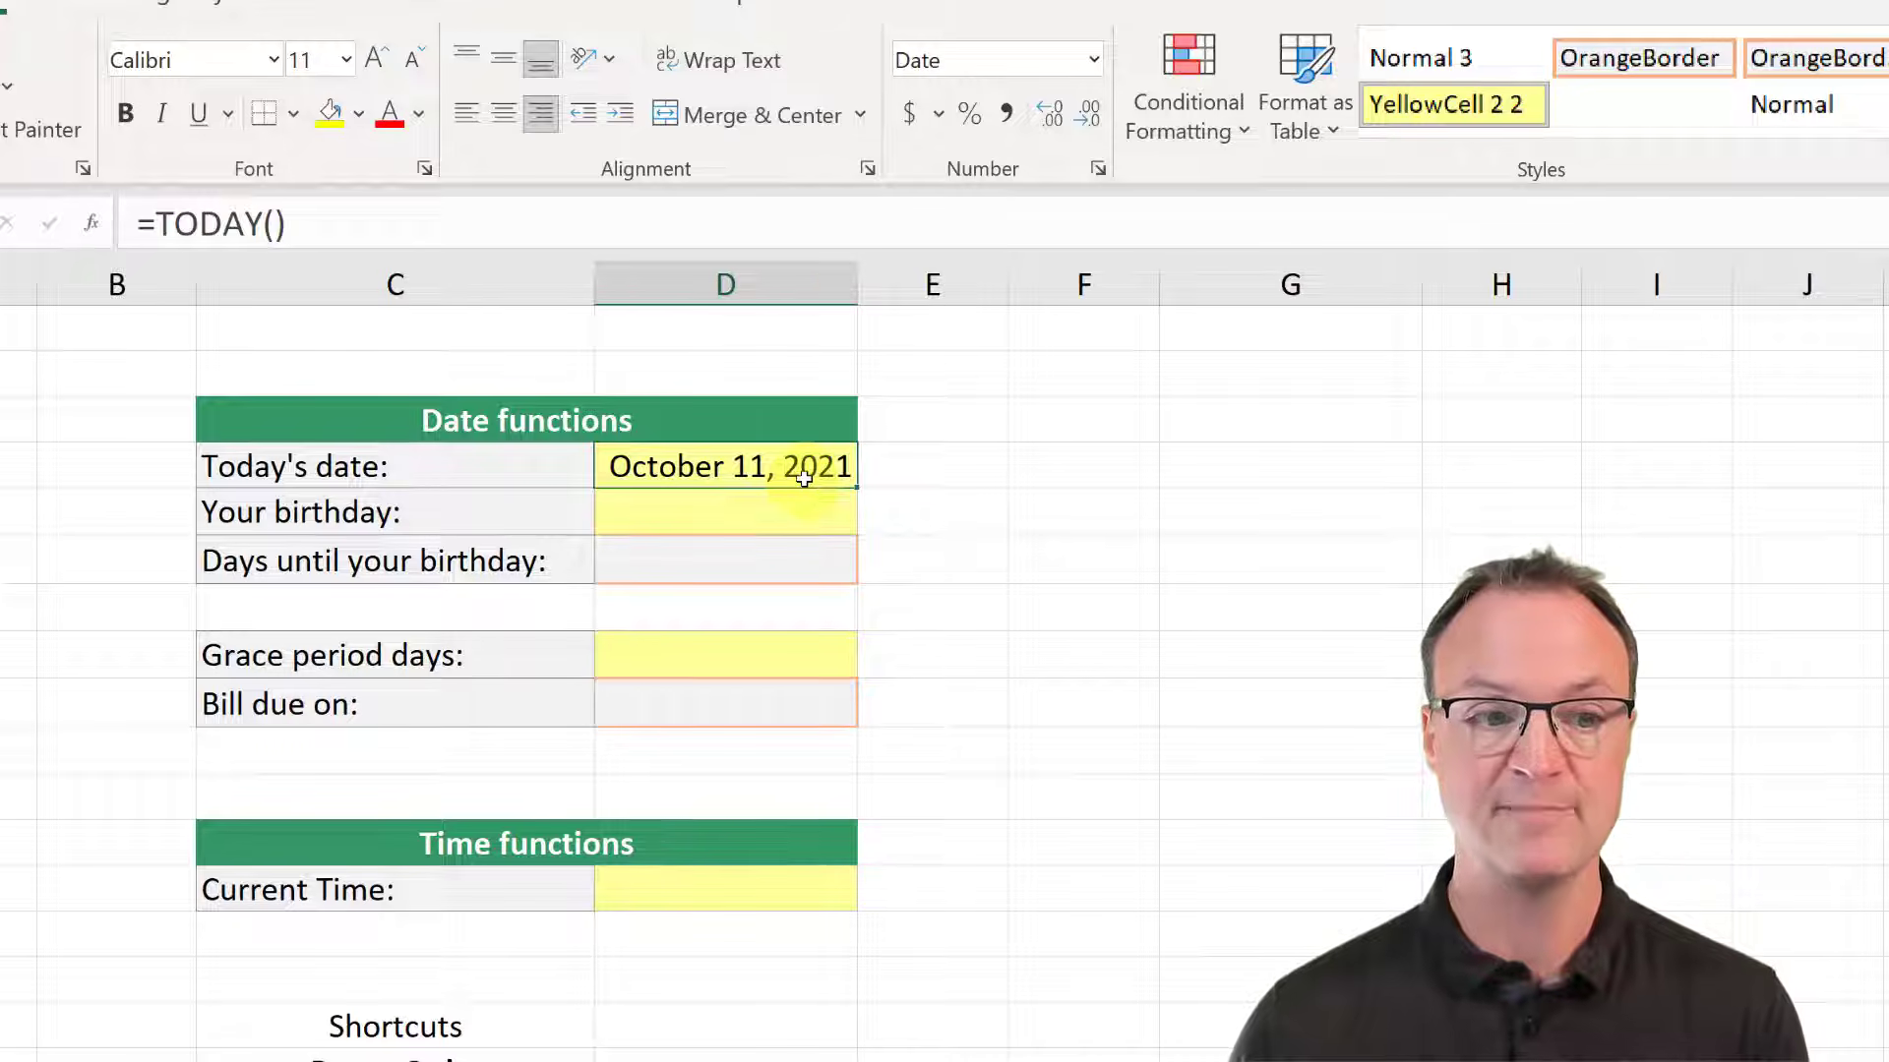
Step: Replace the contents of cell D4 with the formula =TODAY() written directly in the cell
{"action": "key", "text": "BackSpace"}
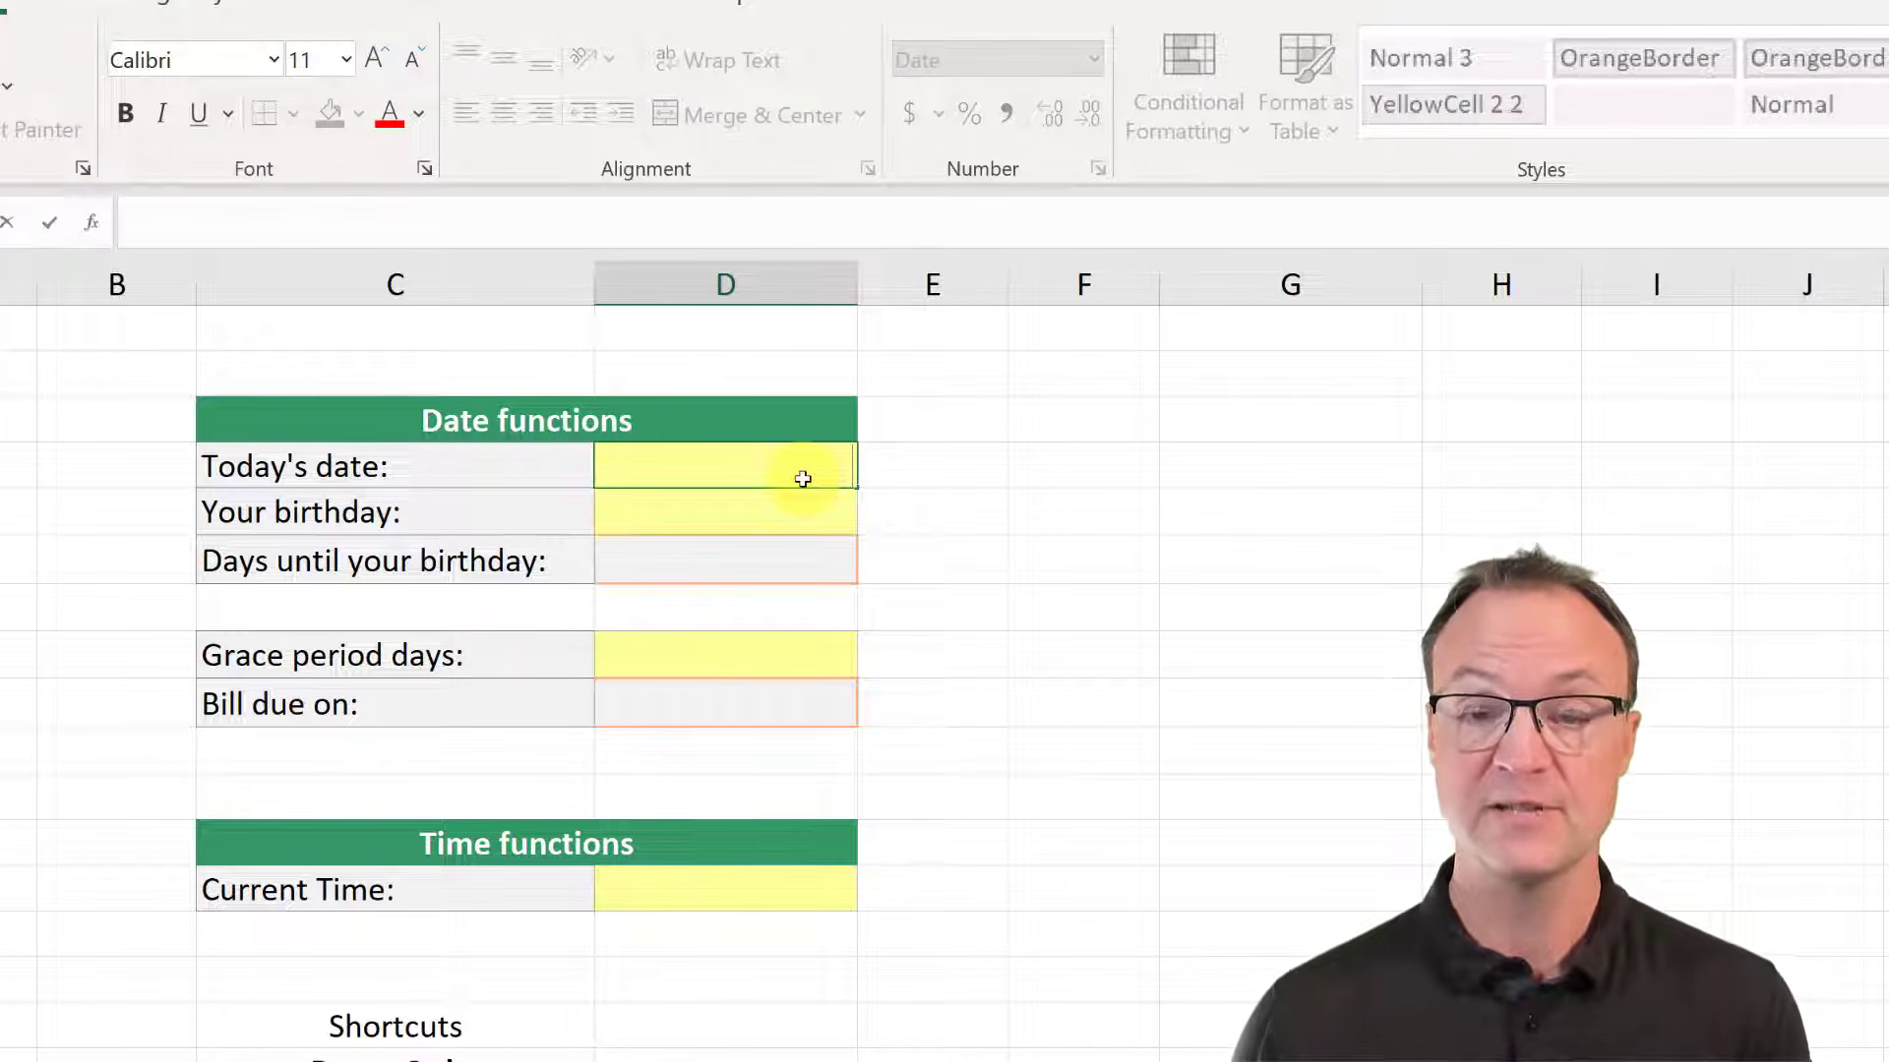
{"action": "type", "text": "="}
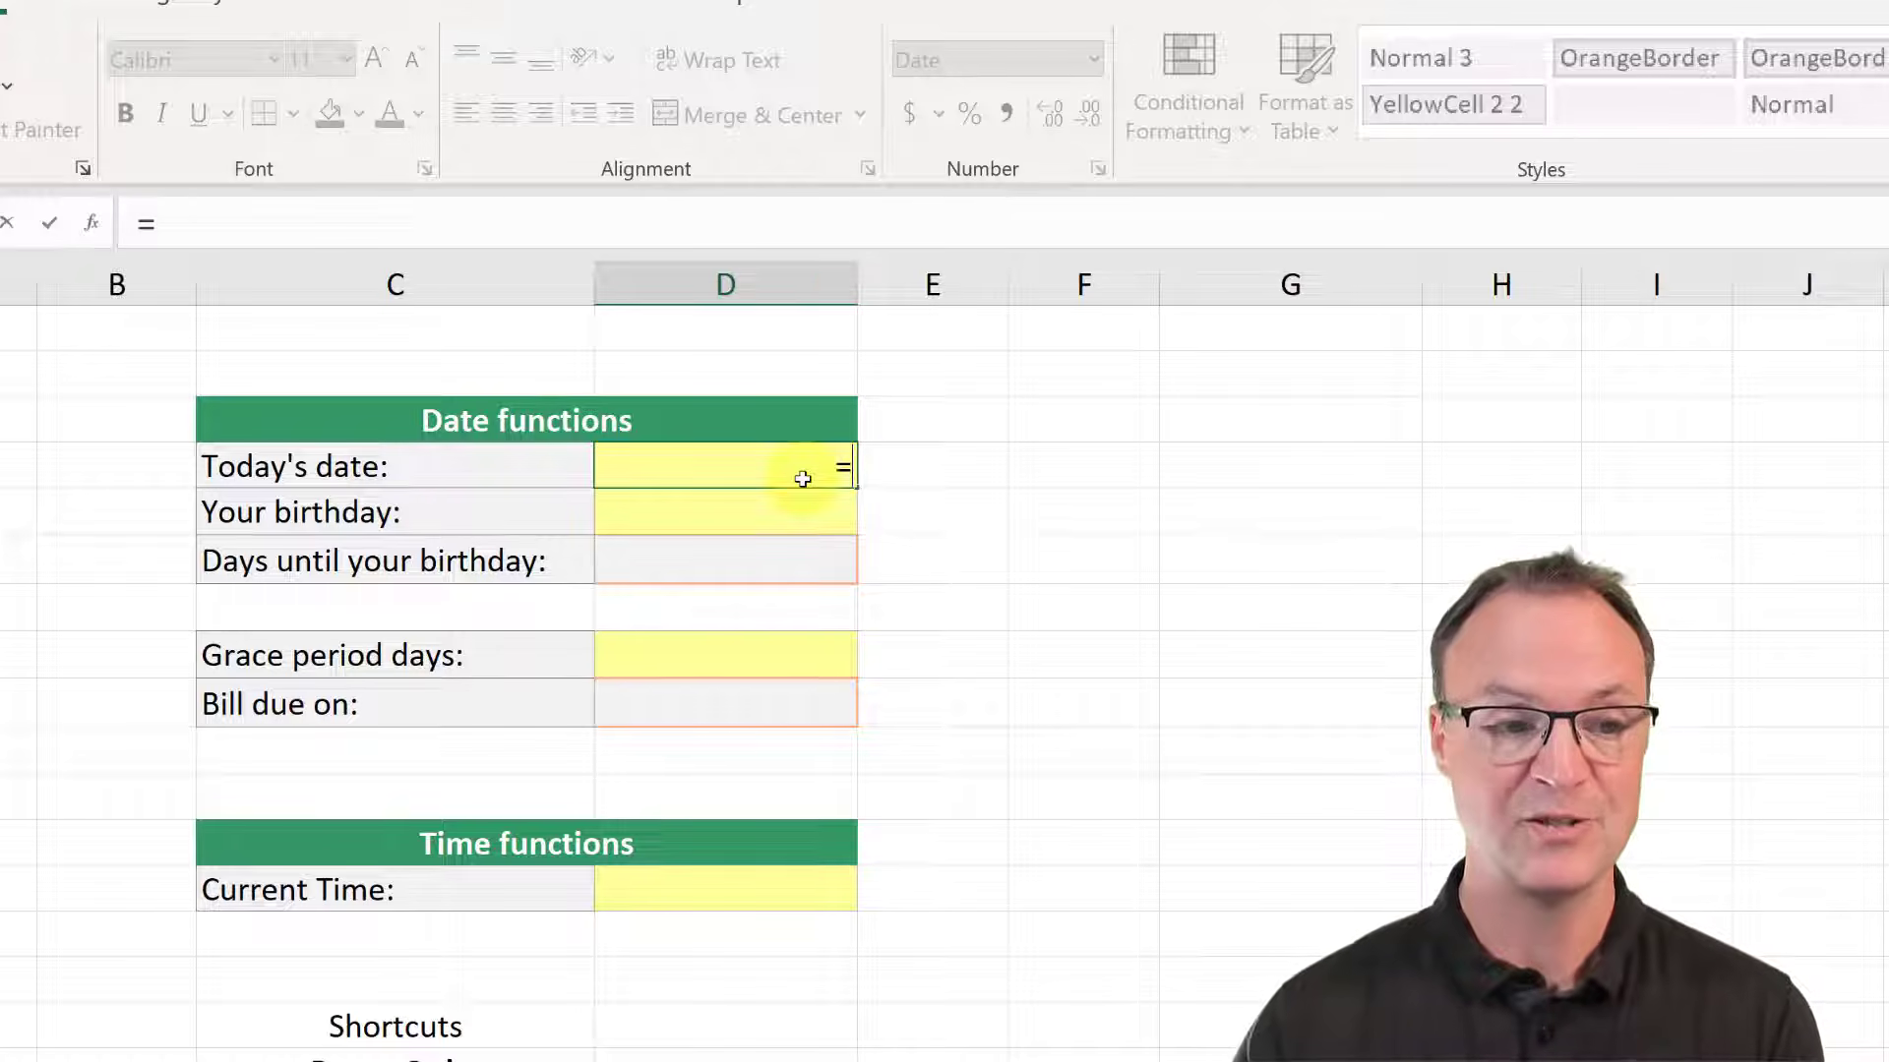
{"action": "type", "text": "today"}
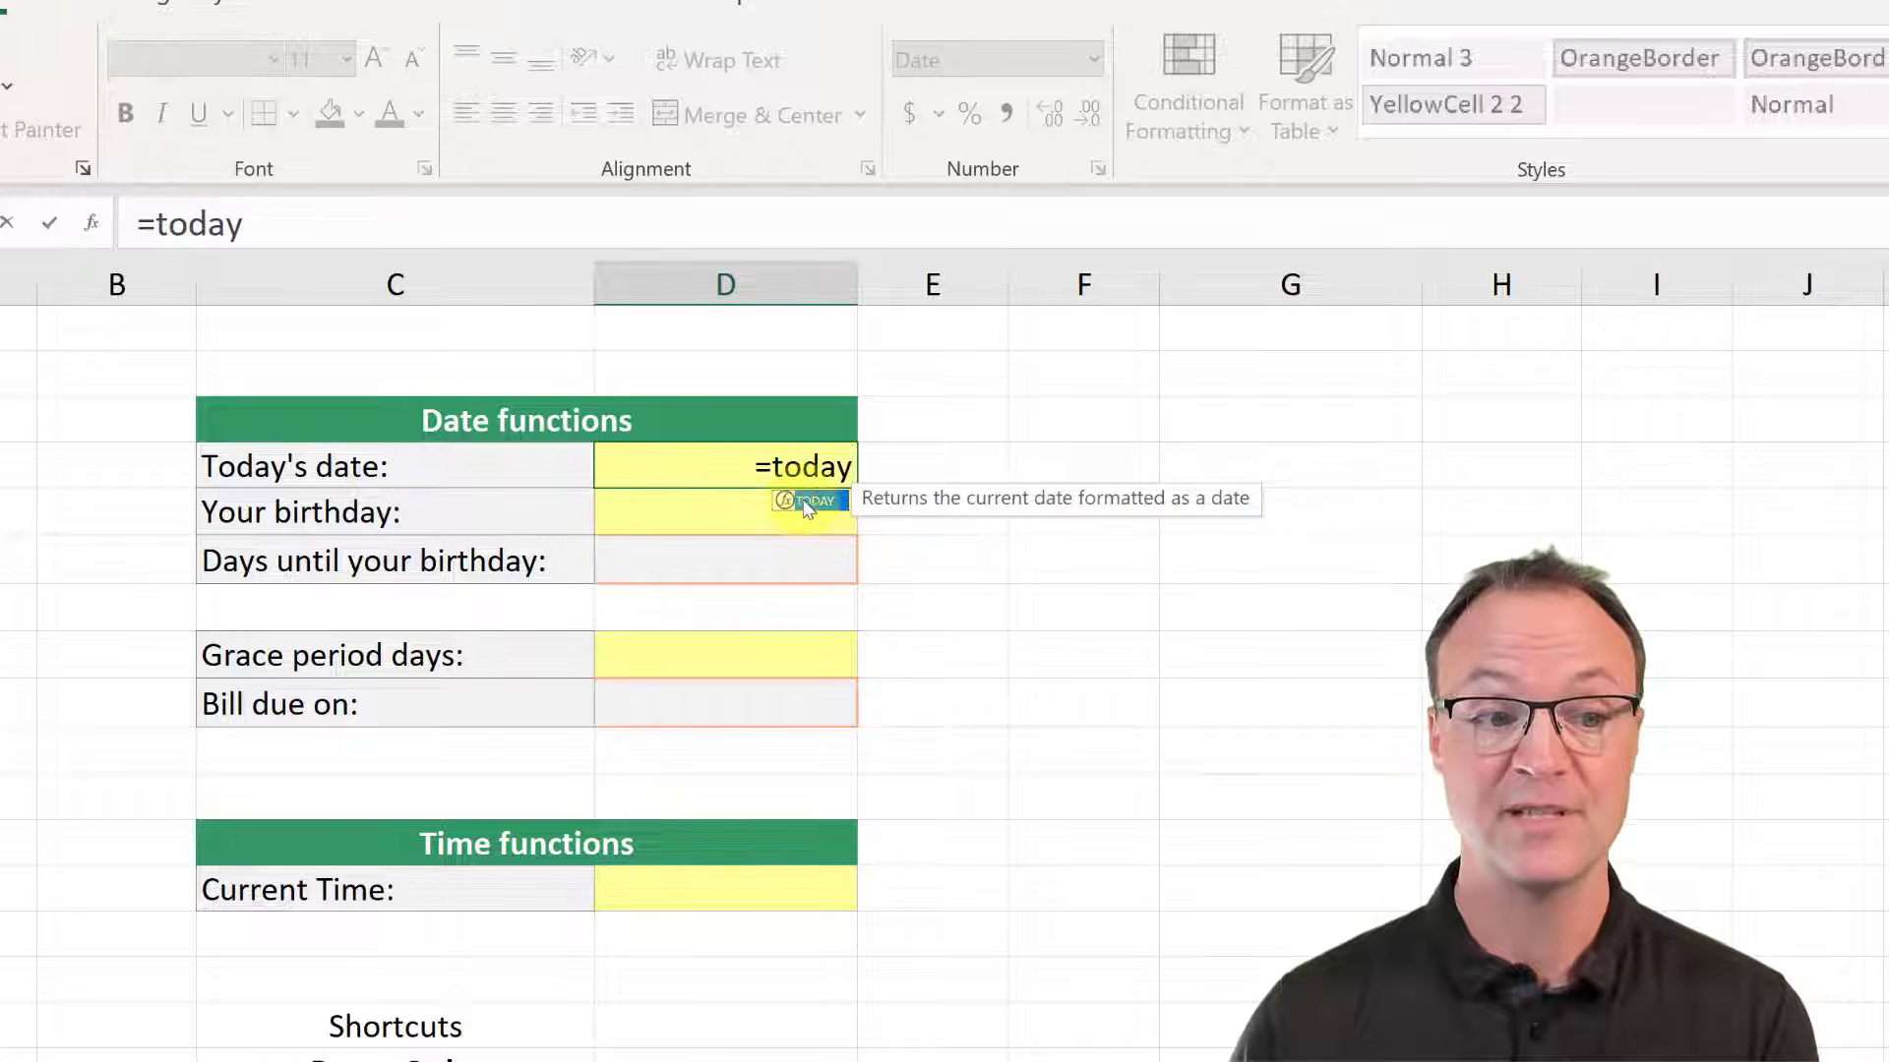
{"action": "double_click", "coordinate": [804, 501]}
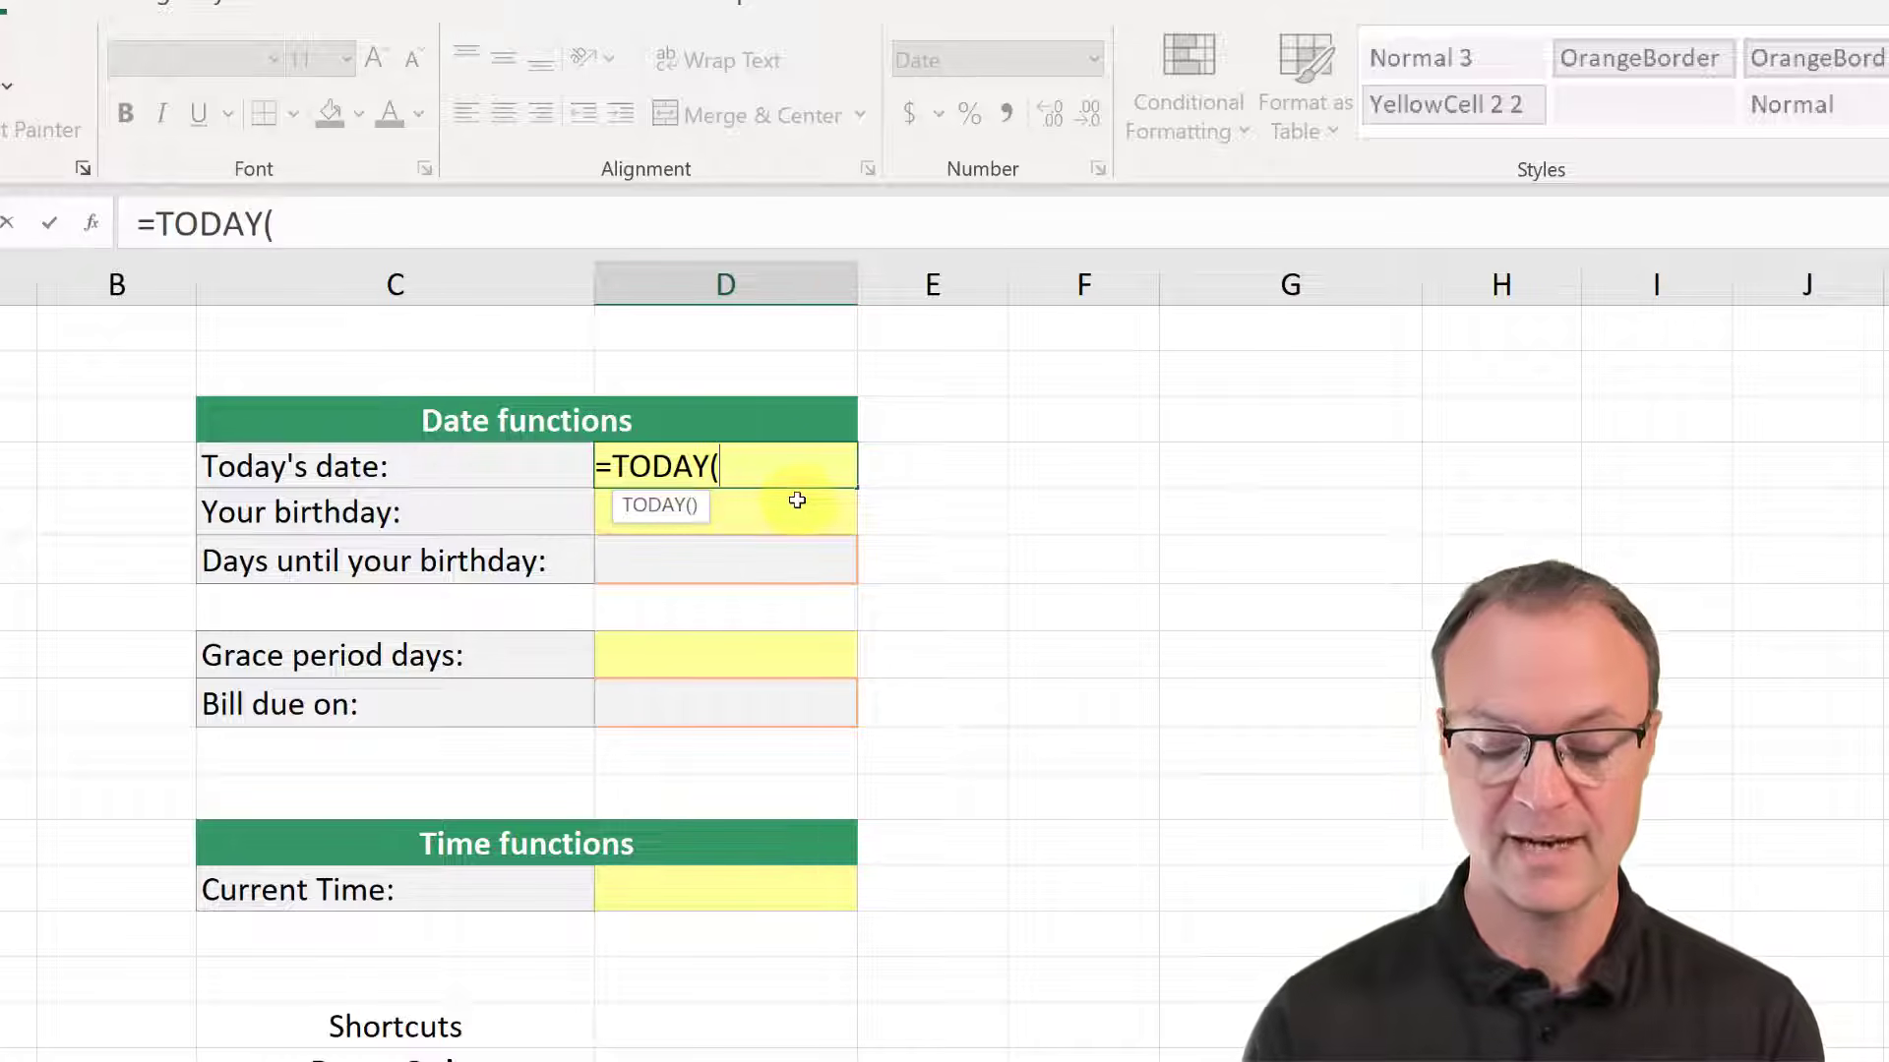
{"action": "type", "text": ")"}
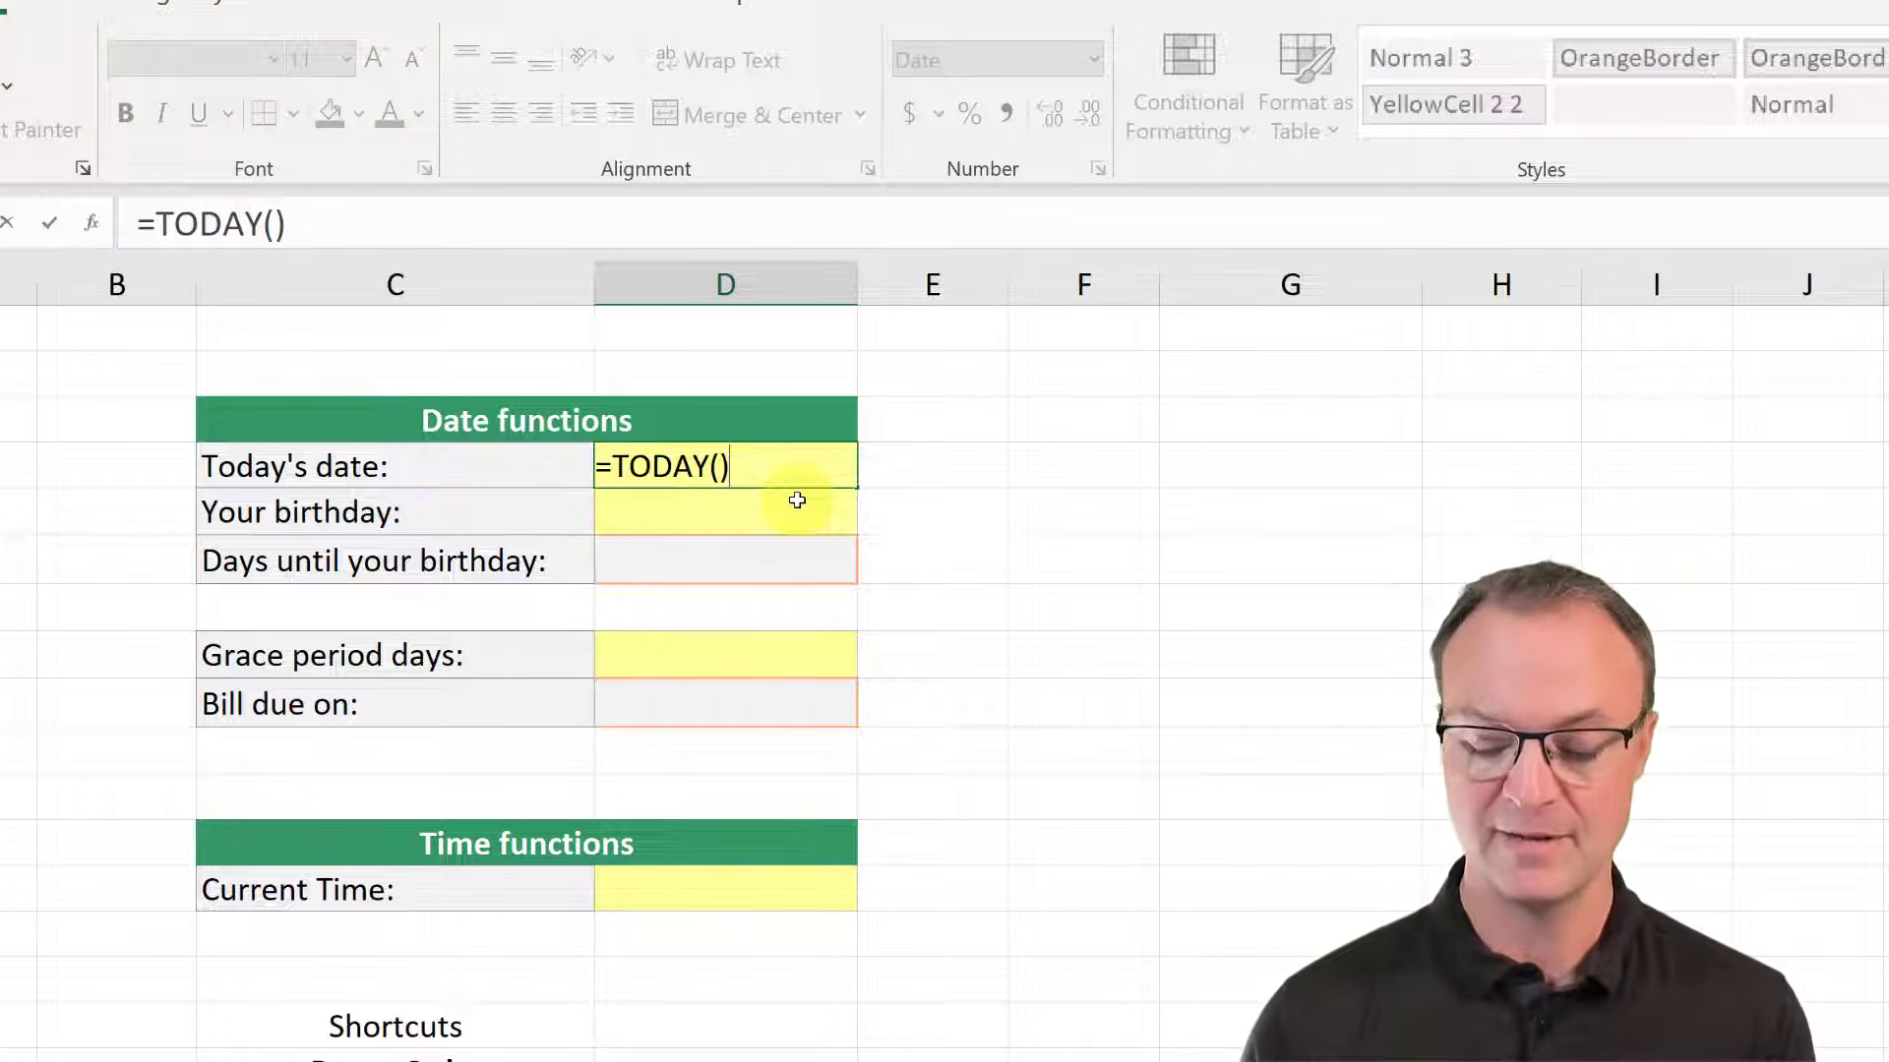
{"action": "key", "text": "Return"}
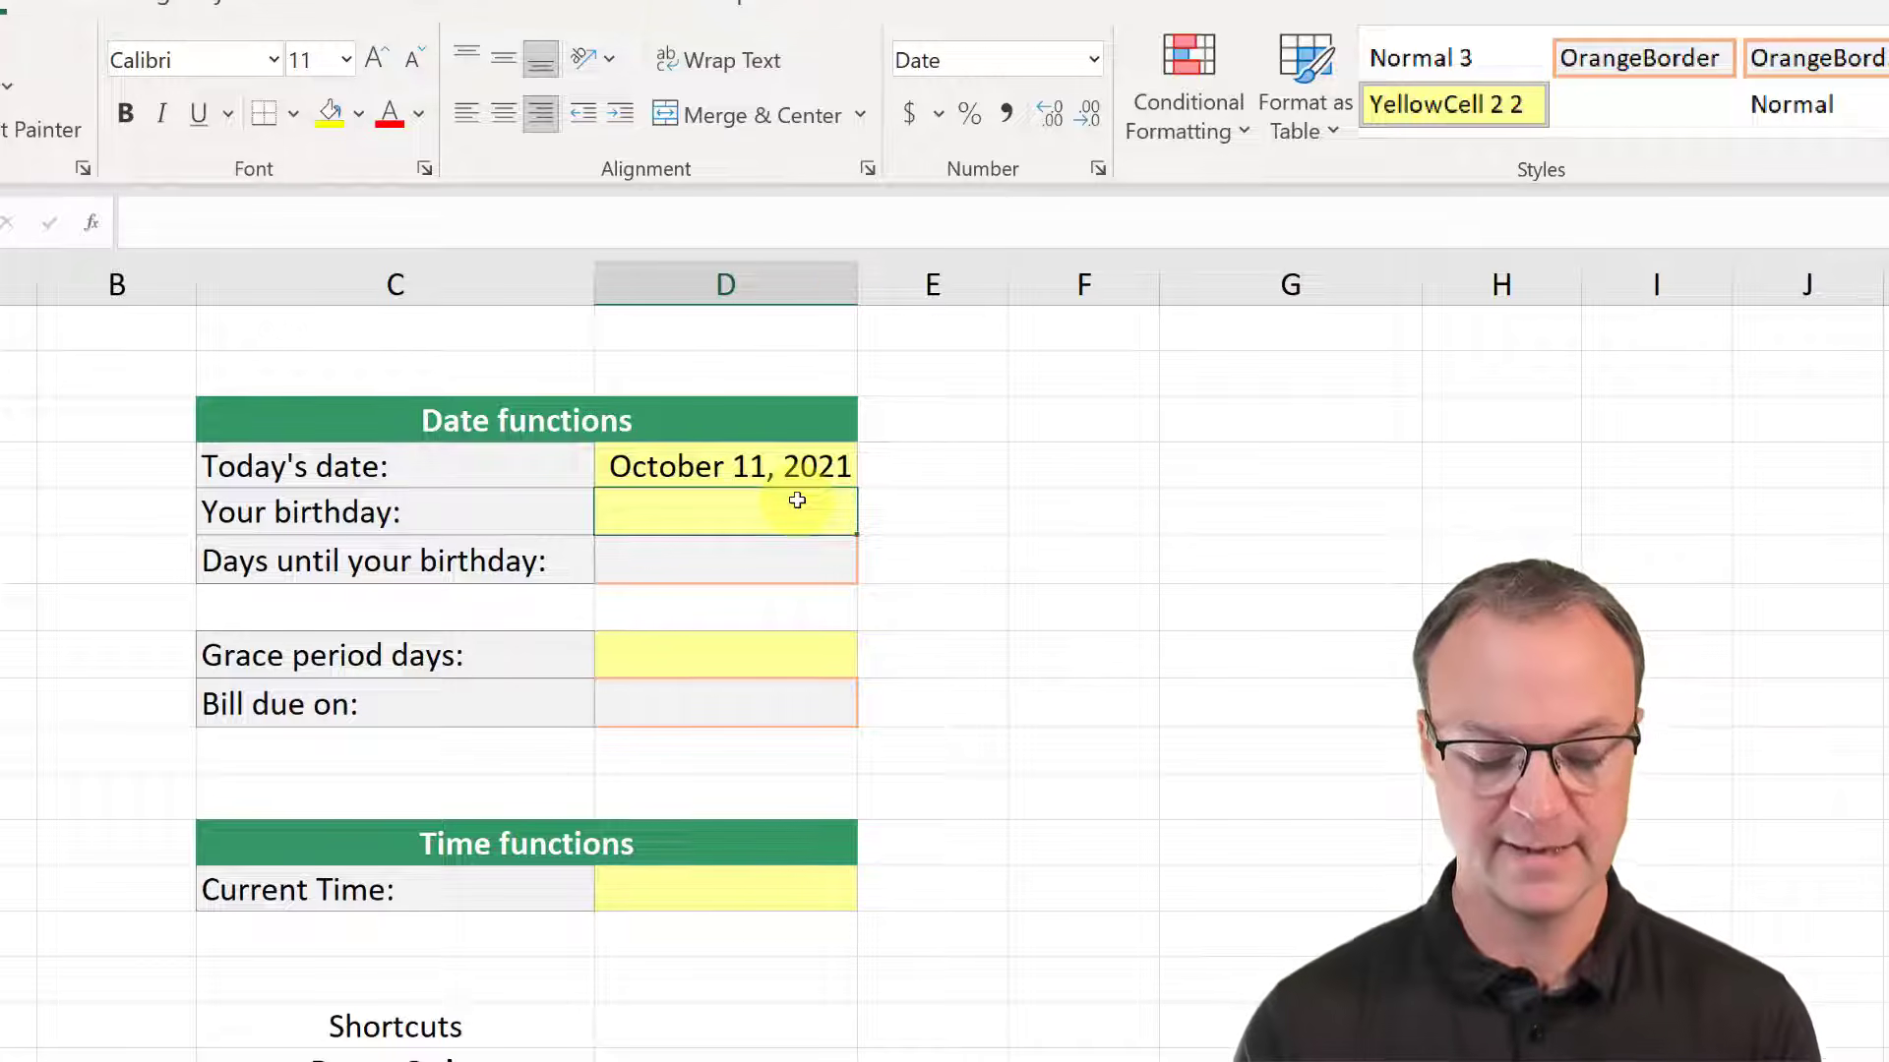
Step: Enter the birthday in cell D5 and calculate the days until it in D6 with =D5-D4
{"action": "type", "text": "Dec 17"}
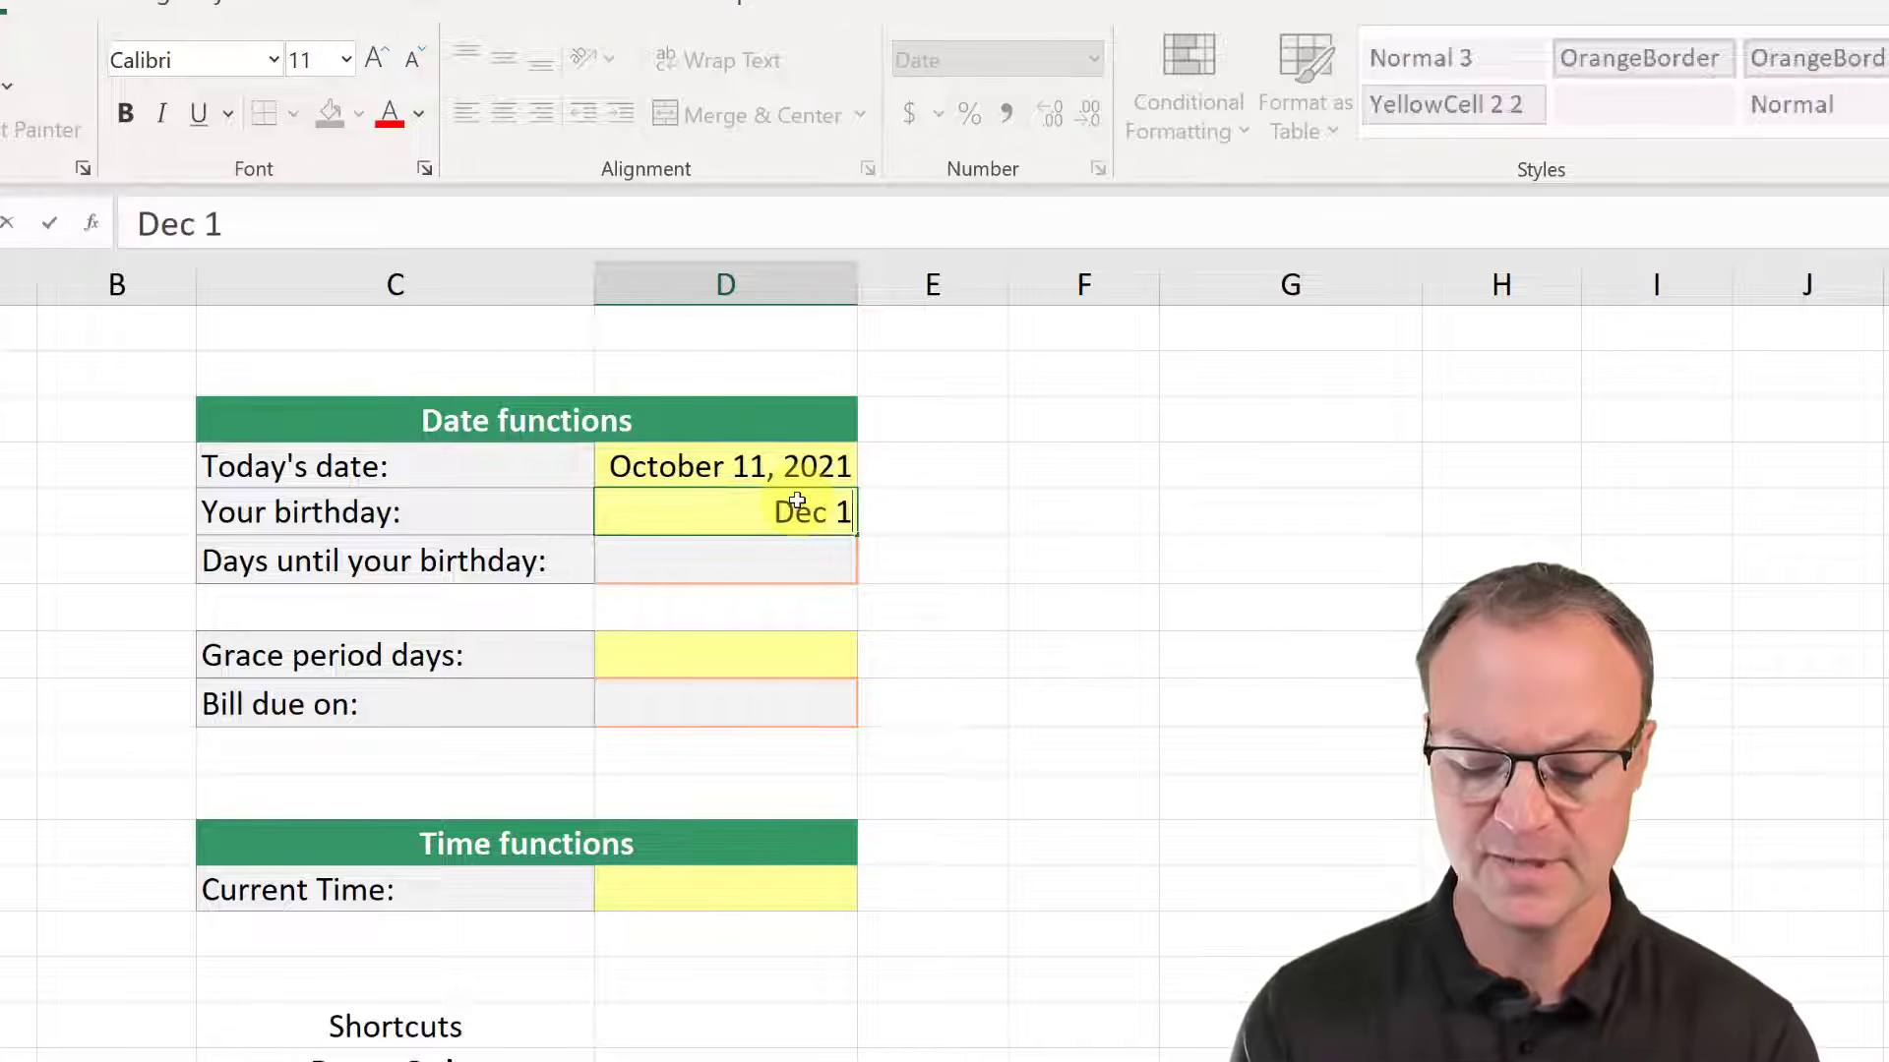
{"action": "key", "text": "Return"}
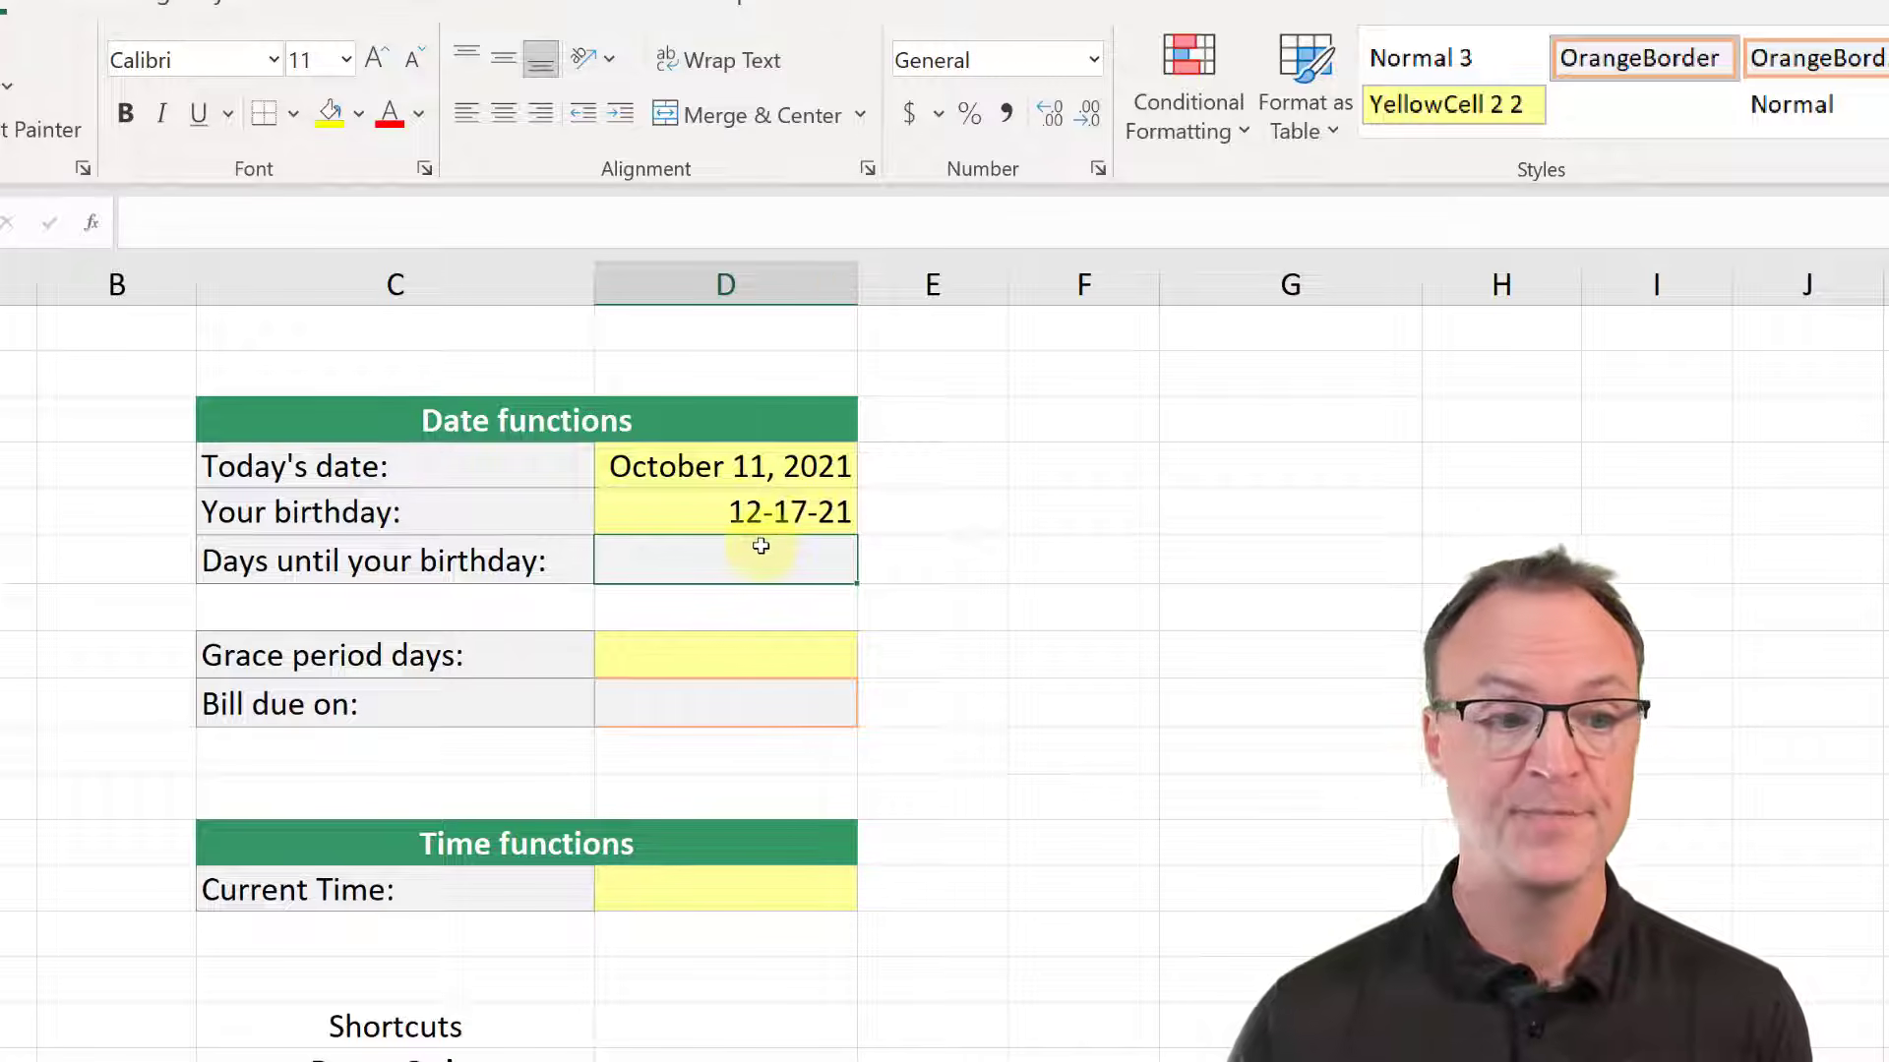
{"action": "type", "text": "="}
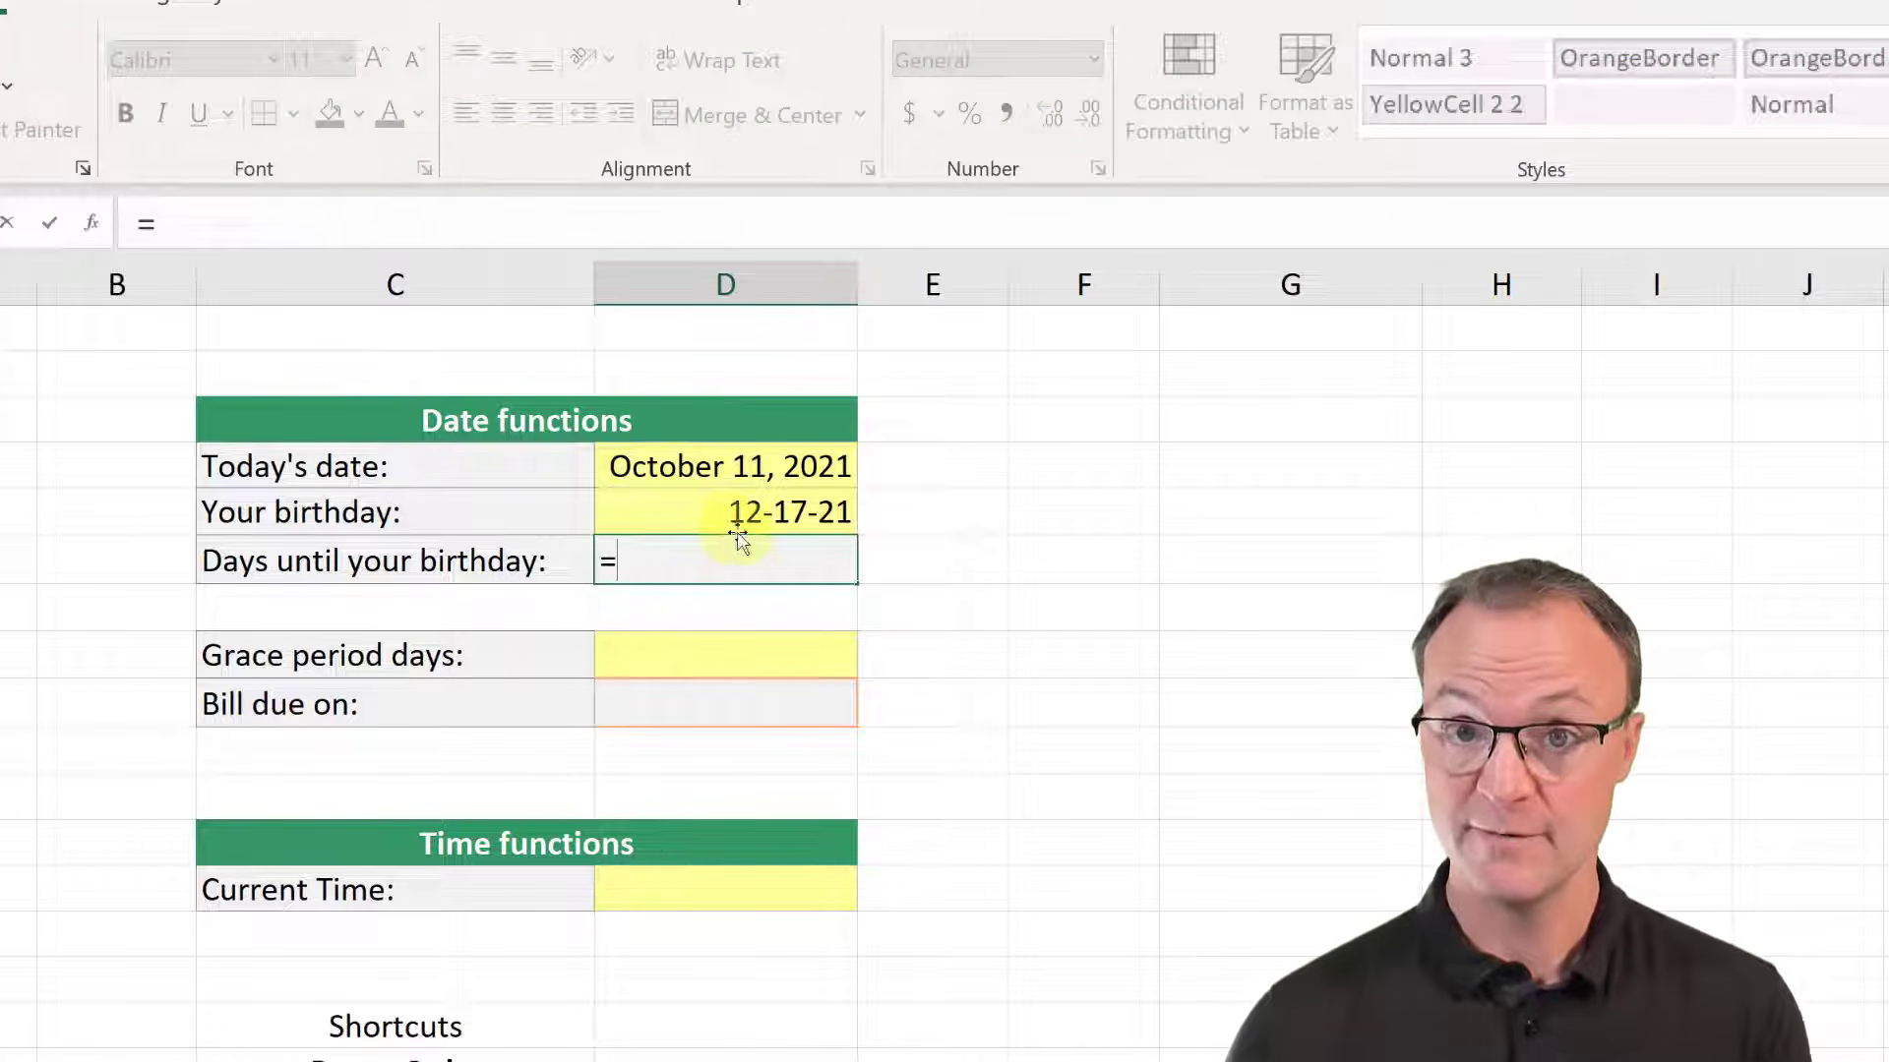
{"action": "left_click", "coordinate": [745, 513]}
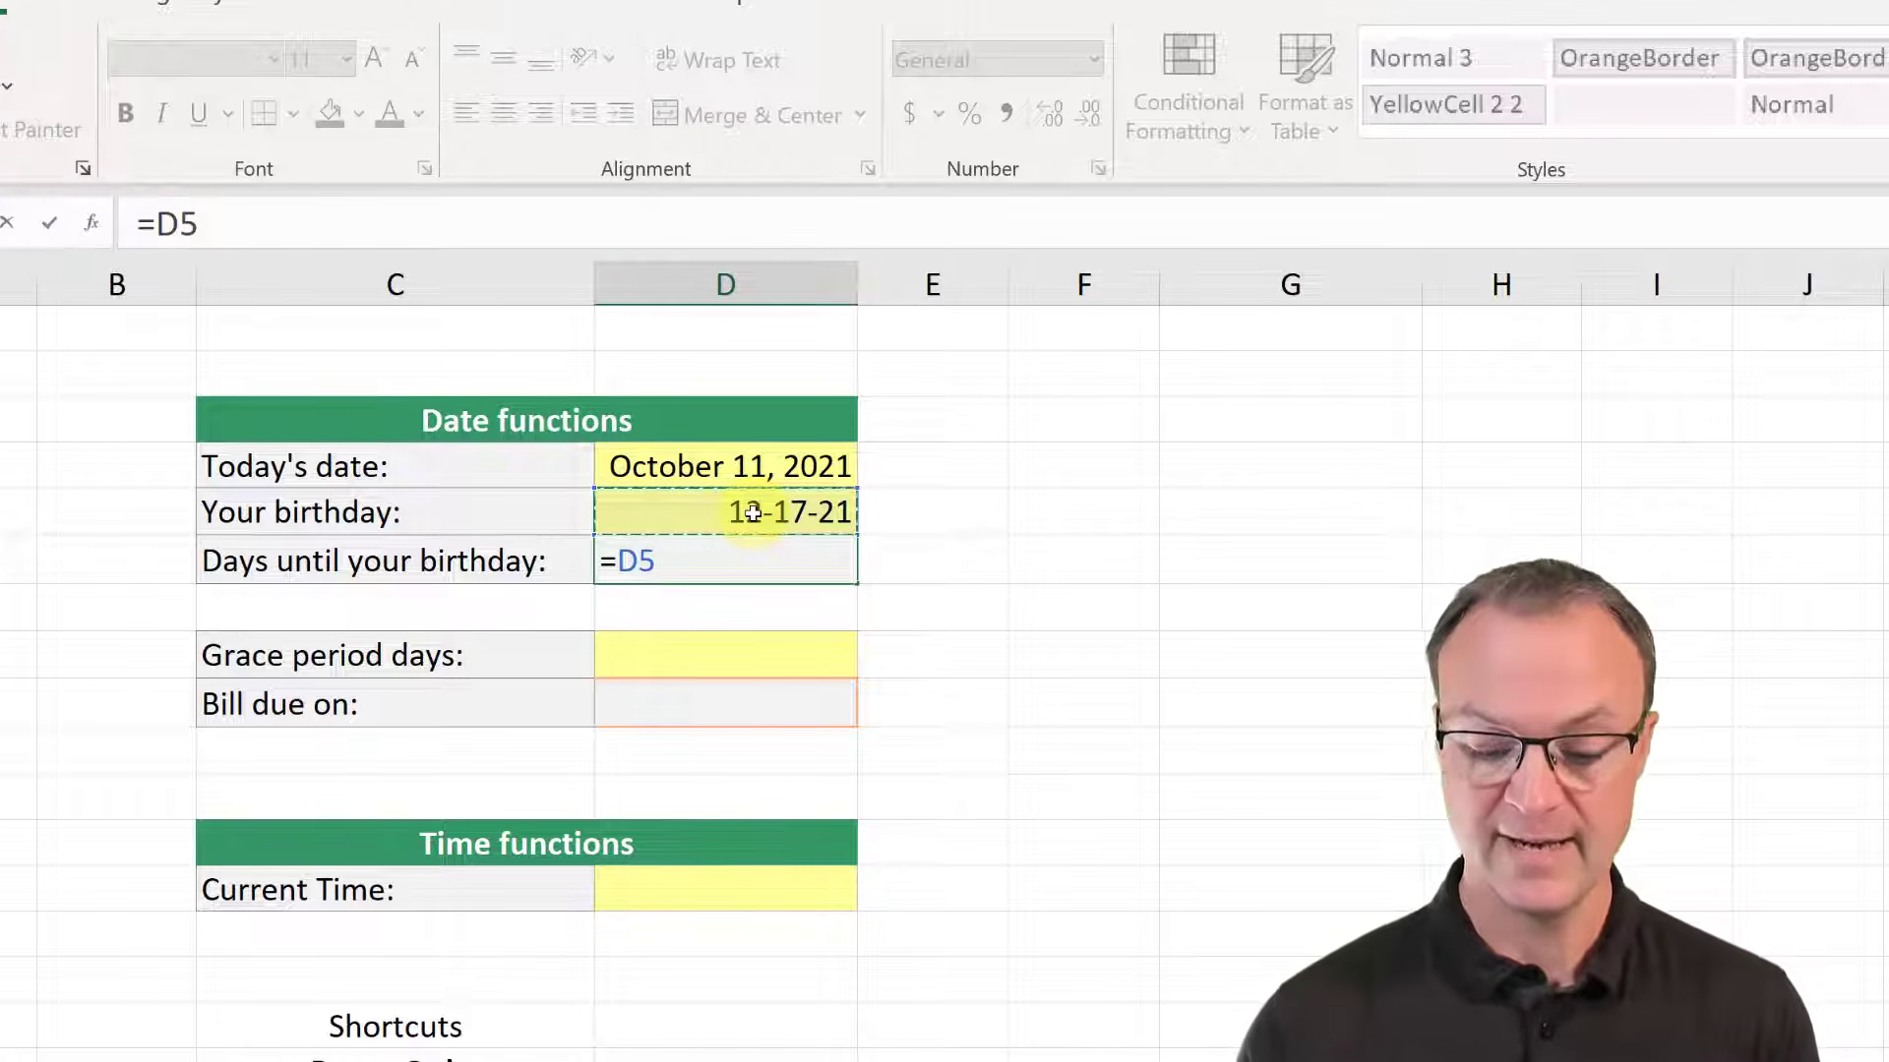
{"action": "type", "text": "-"}
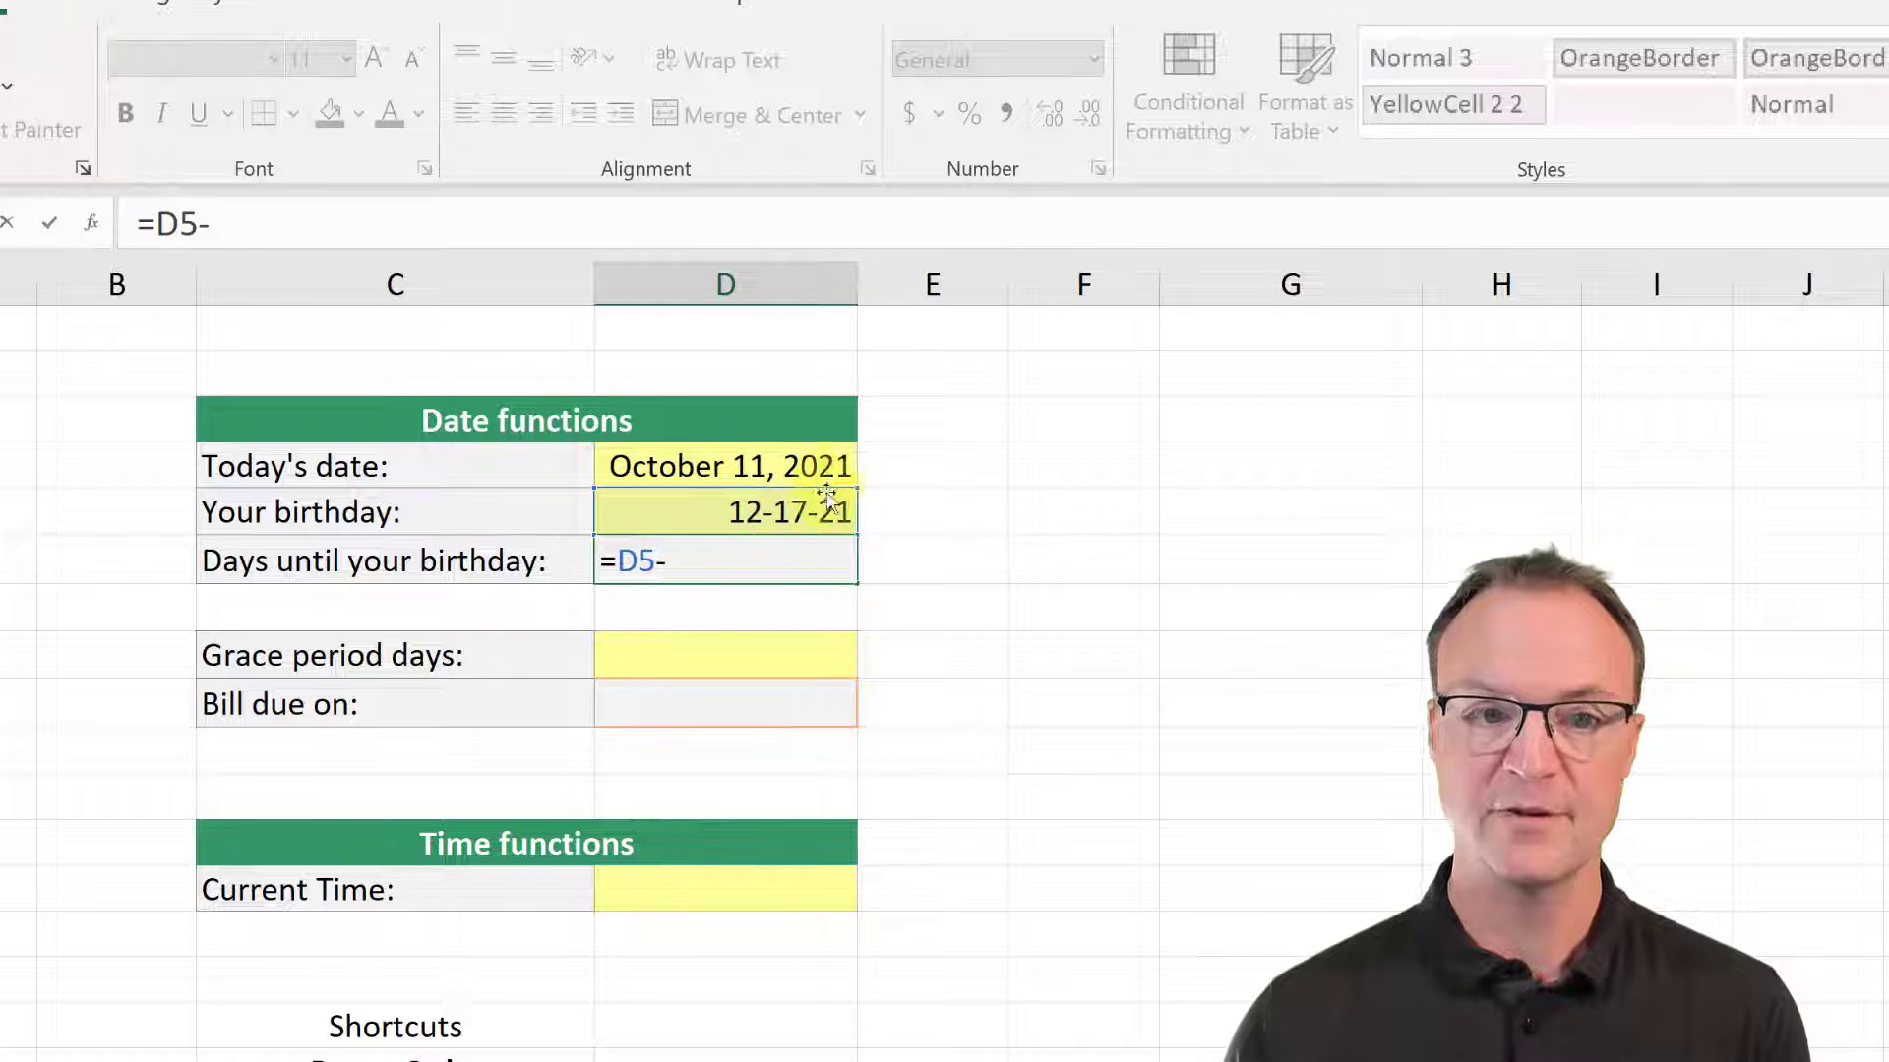
{"action": "left_click", "coordinate": [770, 465]}
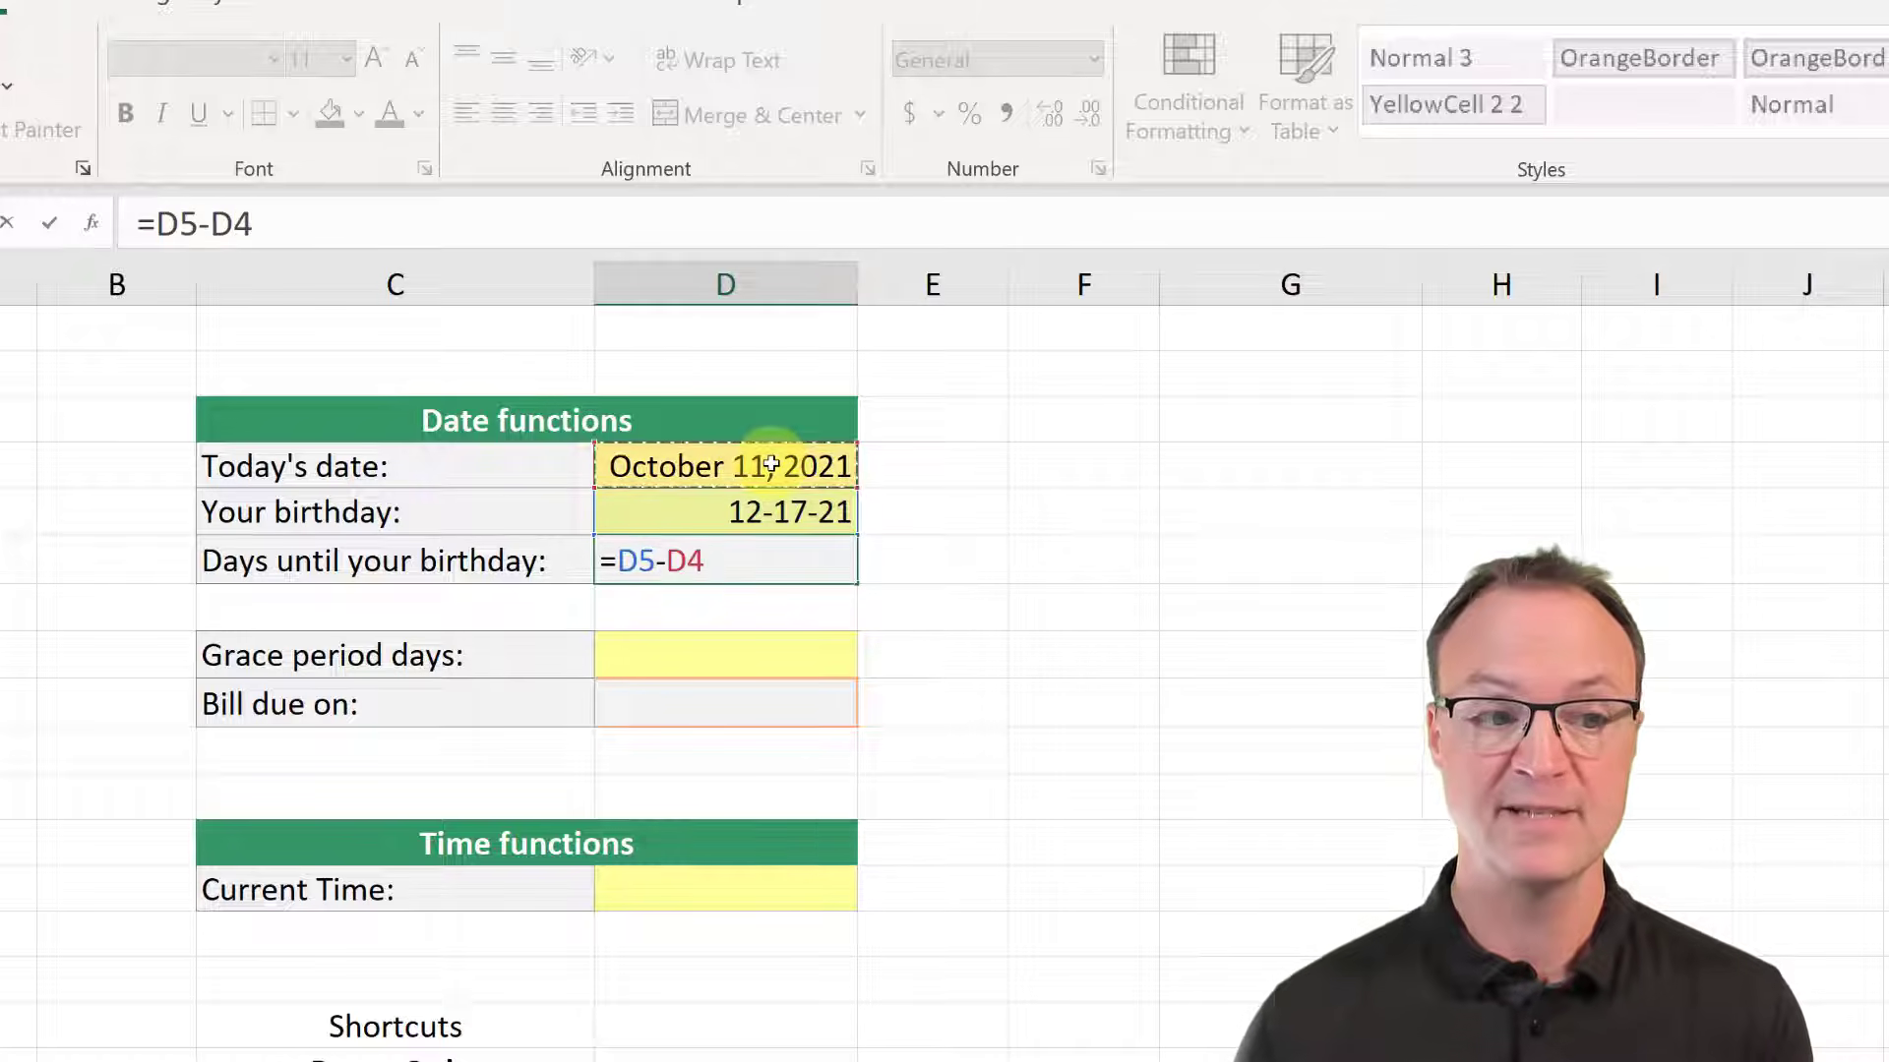
{"action": "key", "text": "Return"}
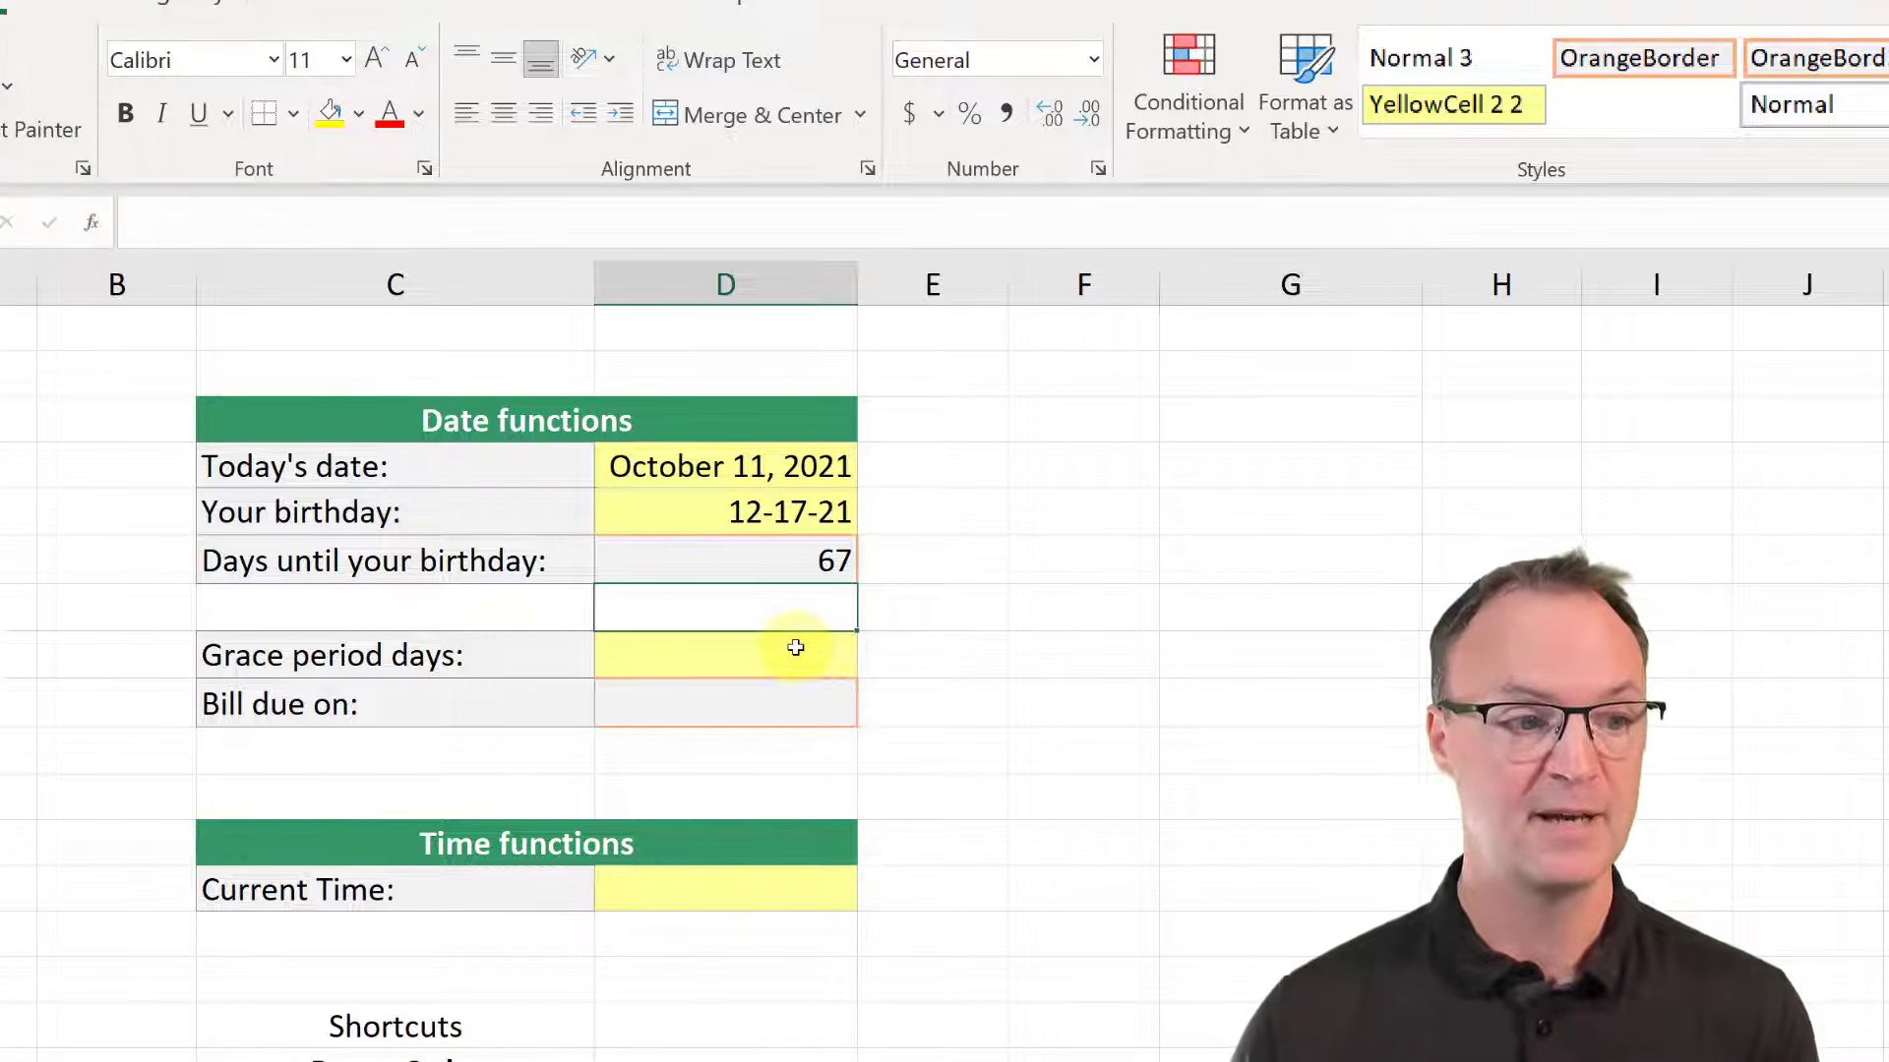
Step: Calculate the bill's due date in cell D9 with =D4+D8, adding the grace period days to today's date
{"action": "left_click", "coordinate": [761, 710]}
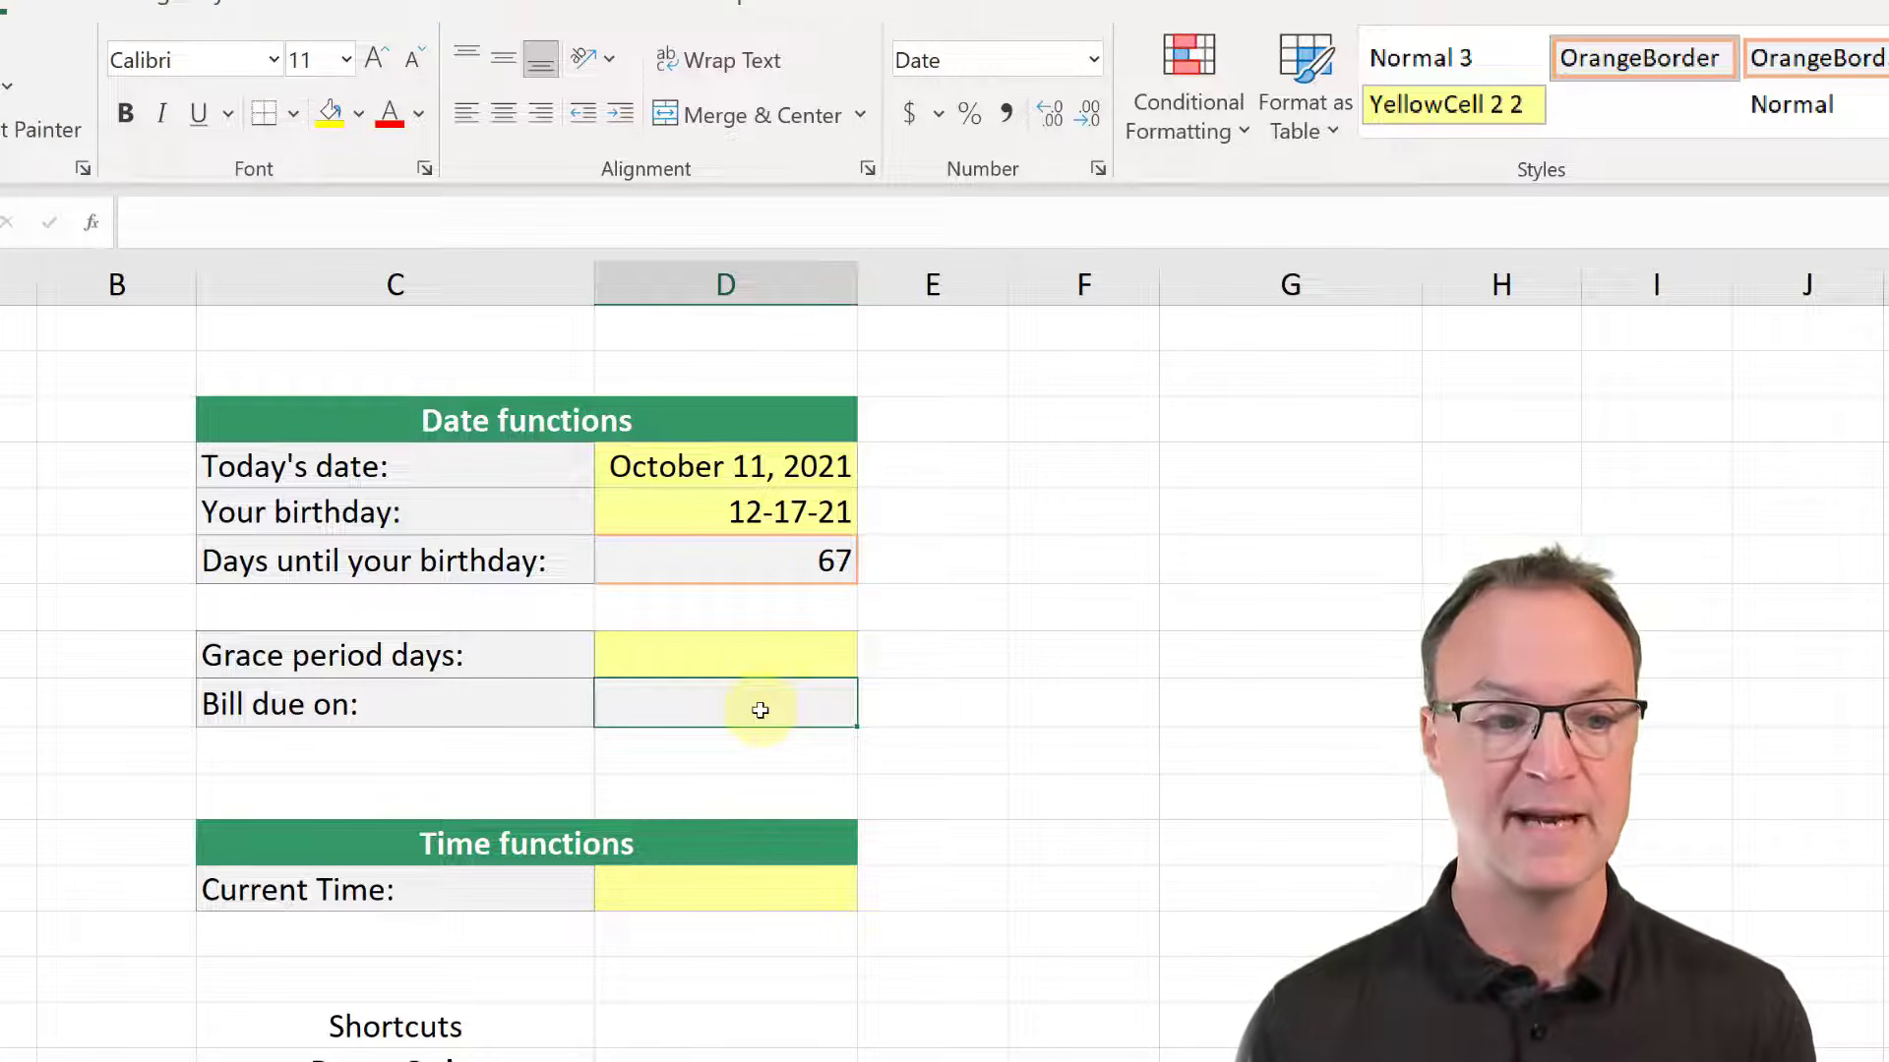
{"action": "type", "text": "="}
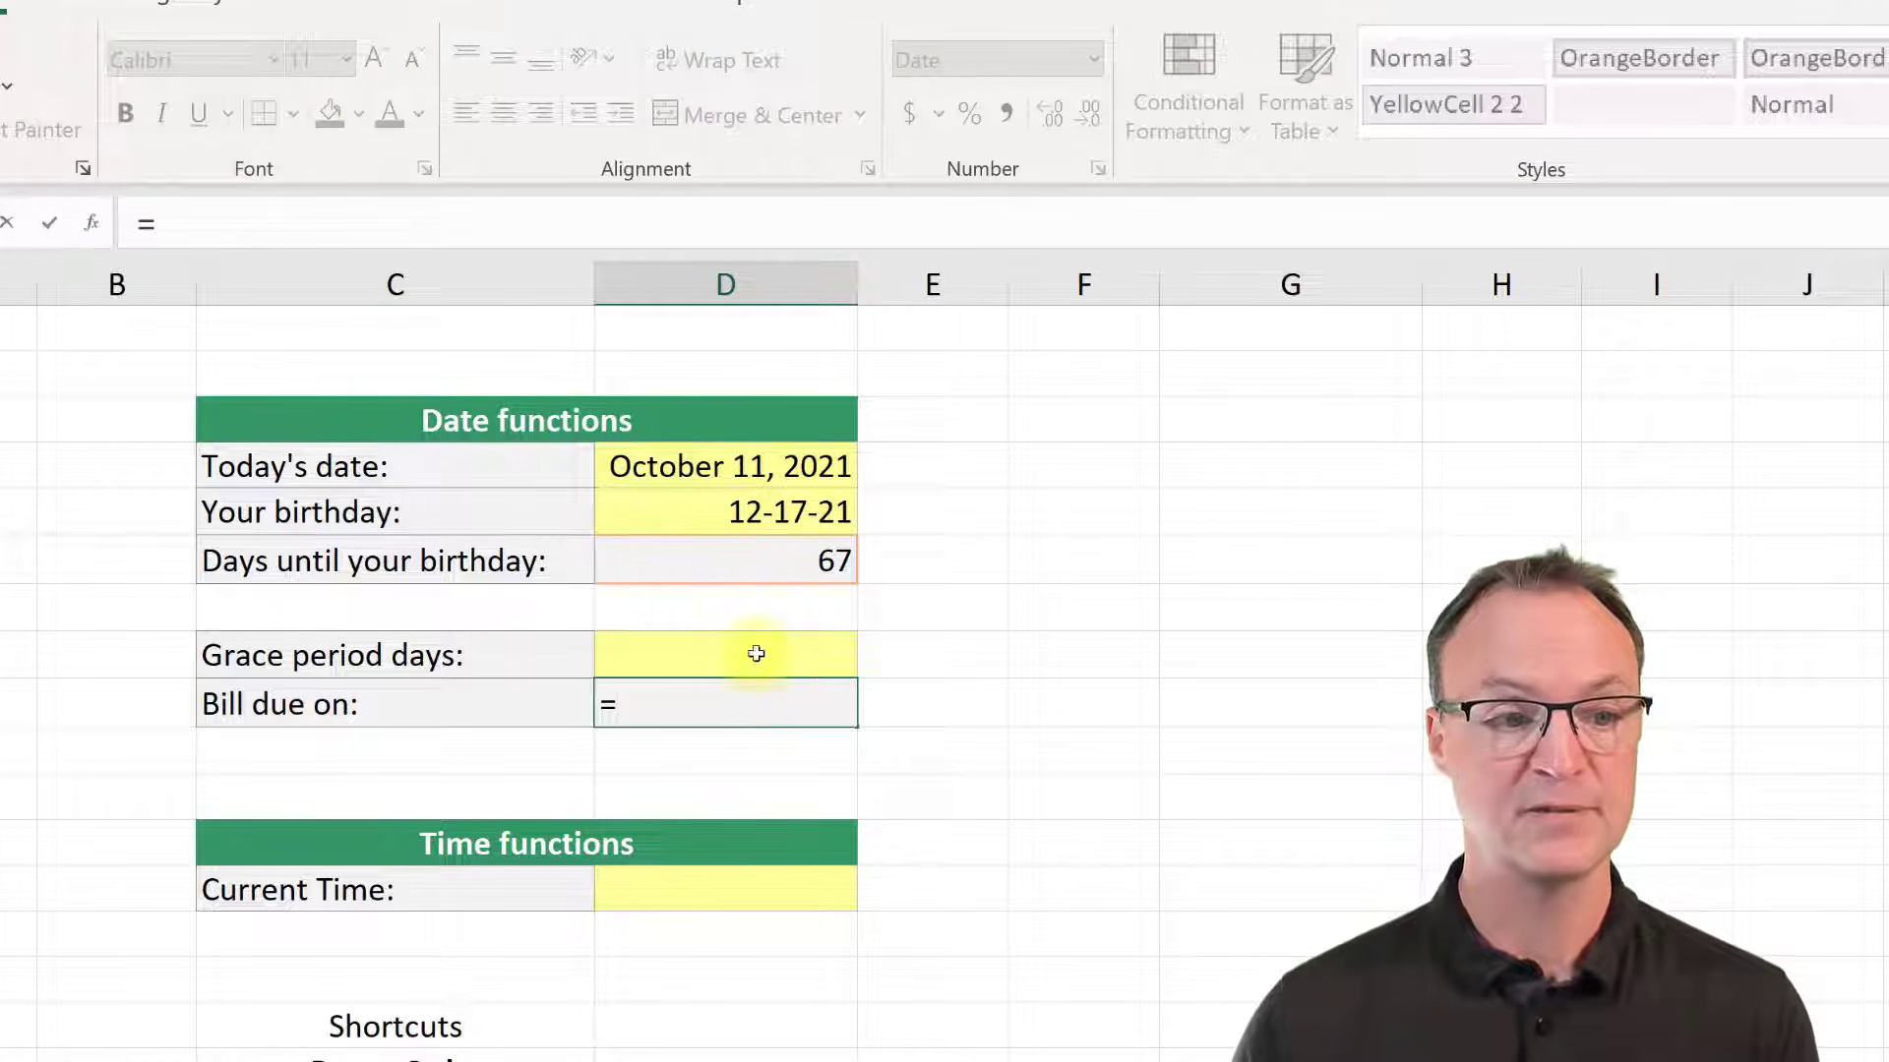
{"action": "left_click", "coordinate": [753, 466]}
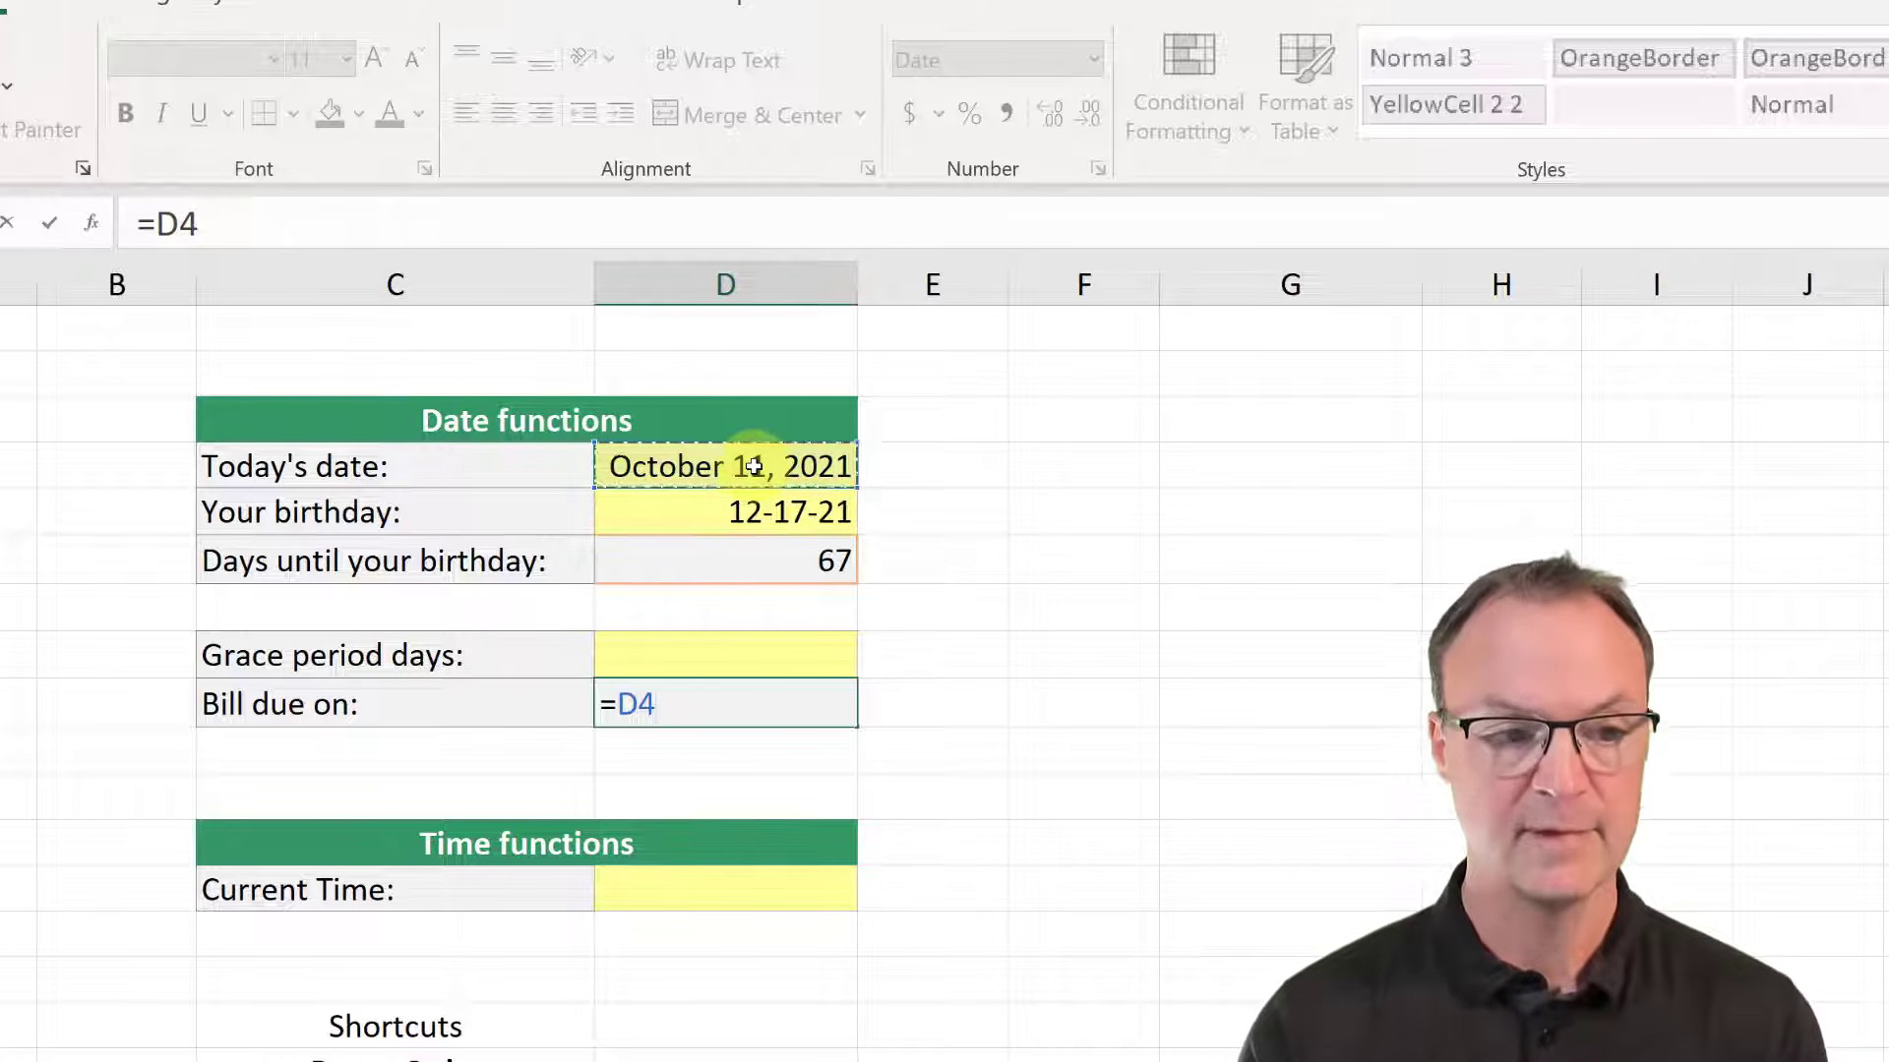
{"action": "type", "text": "_"}
{"action": "key", "text": "BackSpace"}
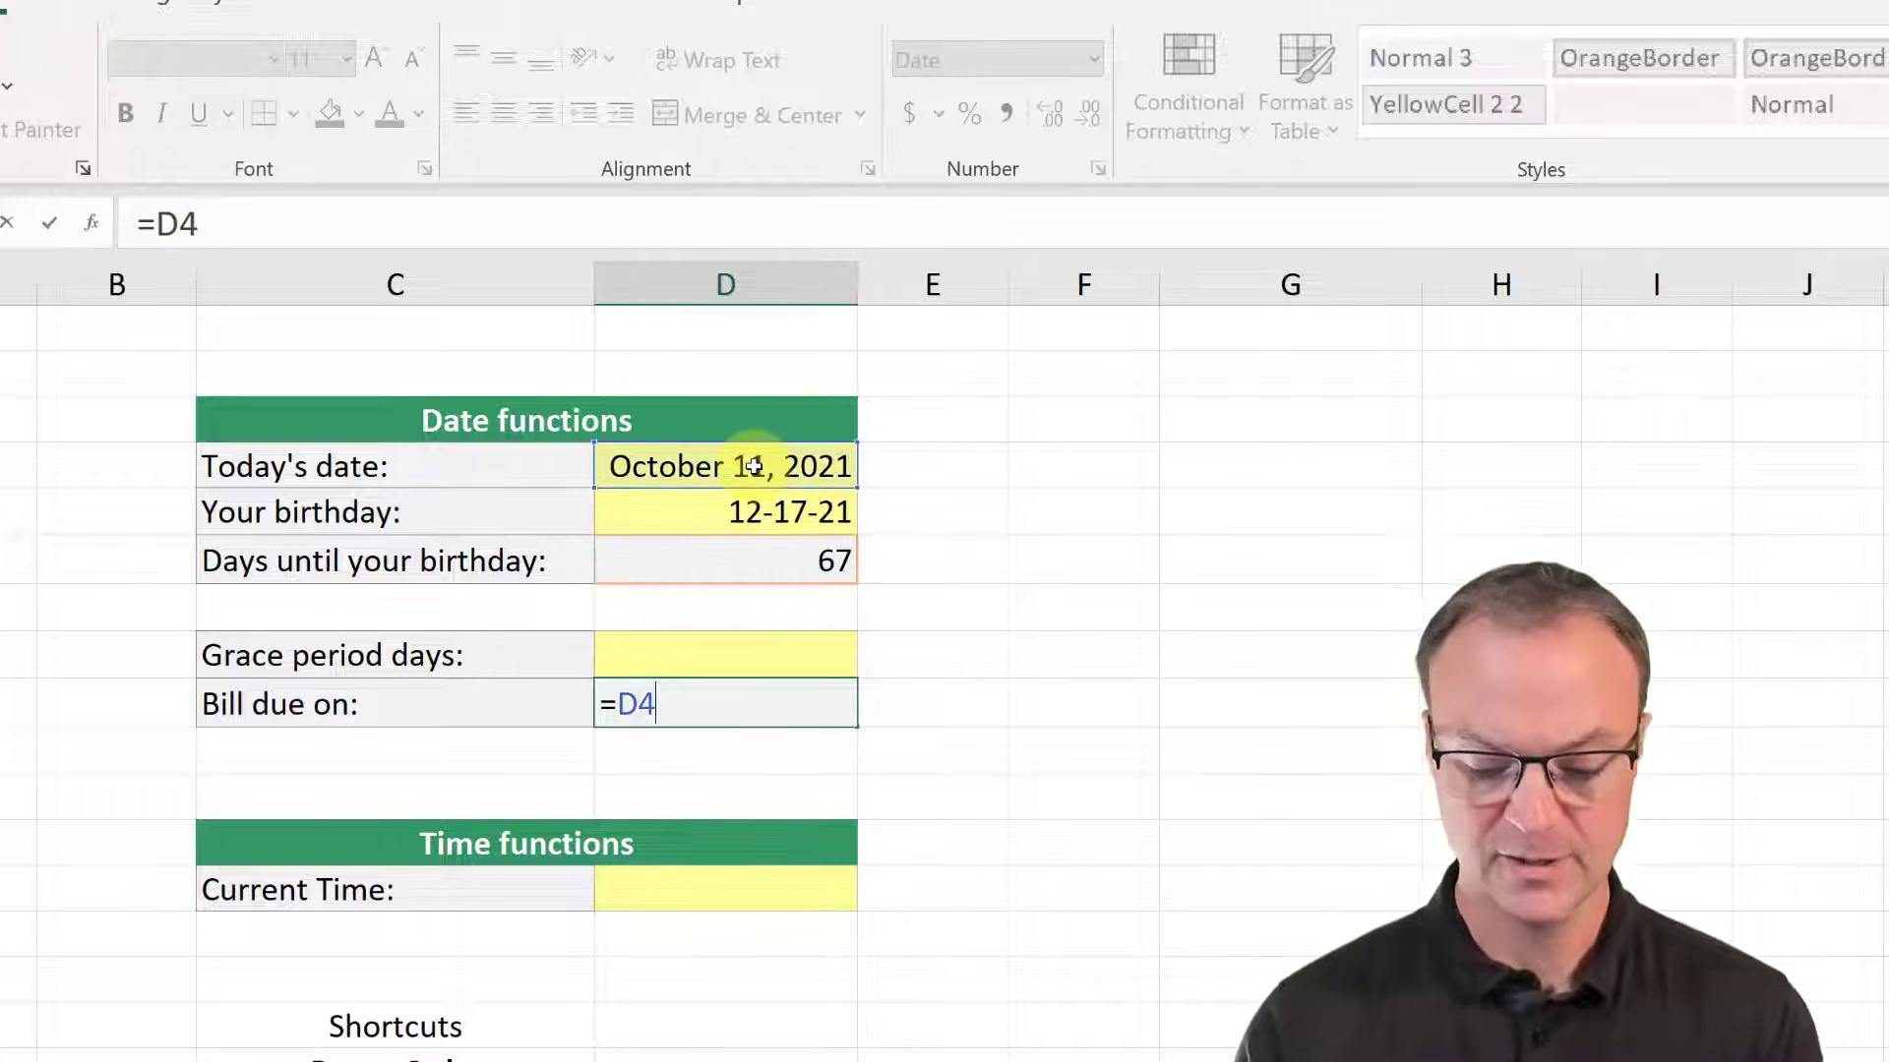
{"action": "type", "text": "+"}
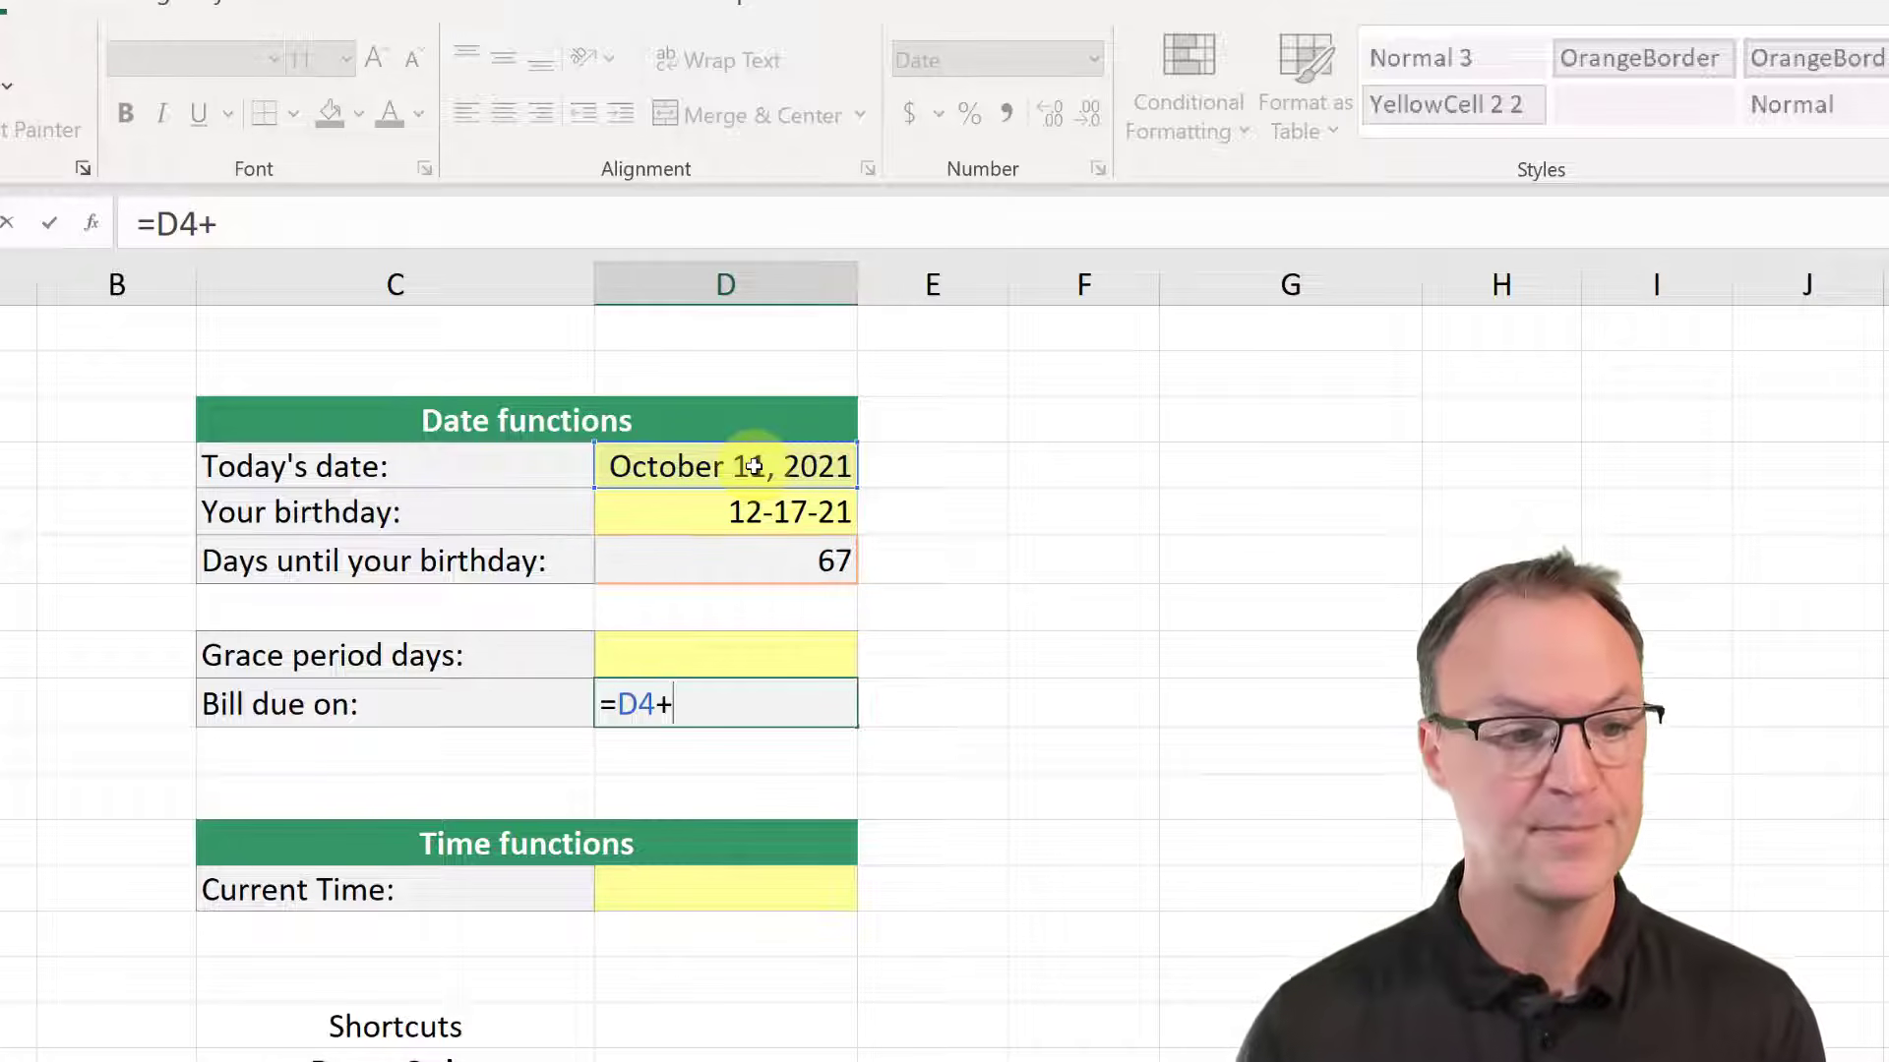
{"action": "left_click", "coordinate": [701, 654]}
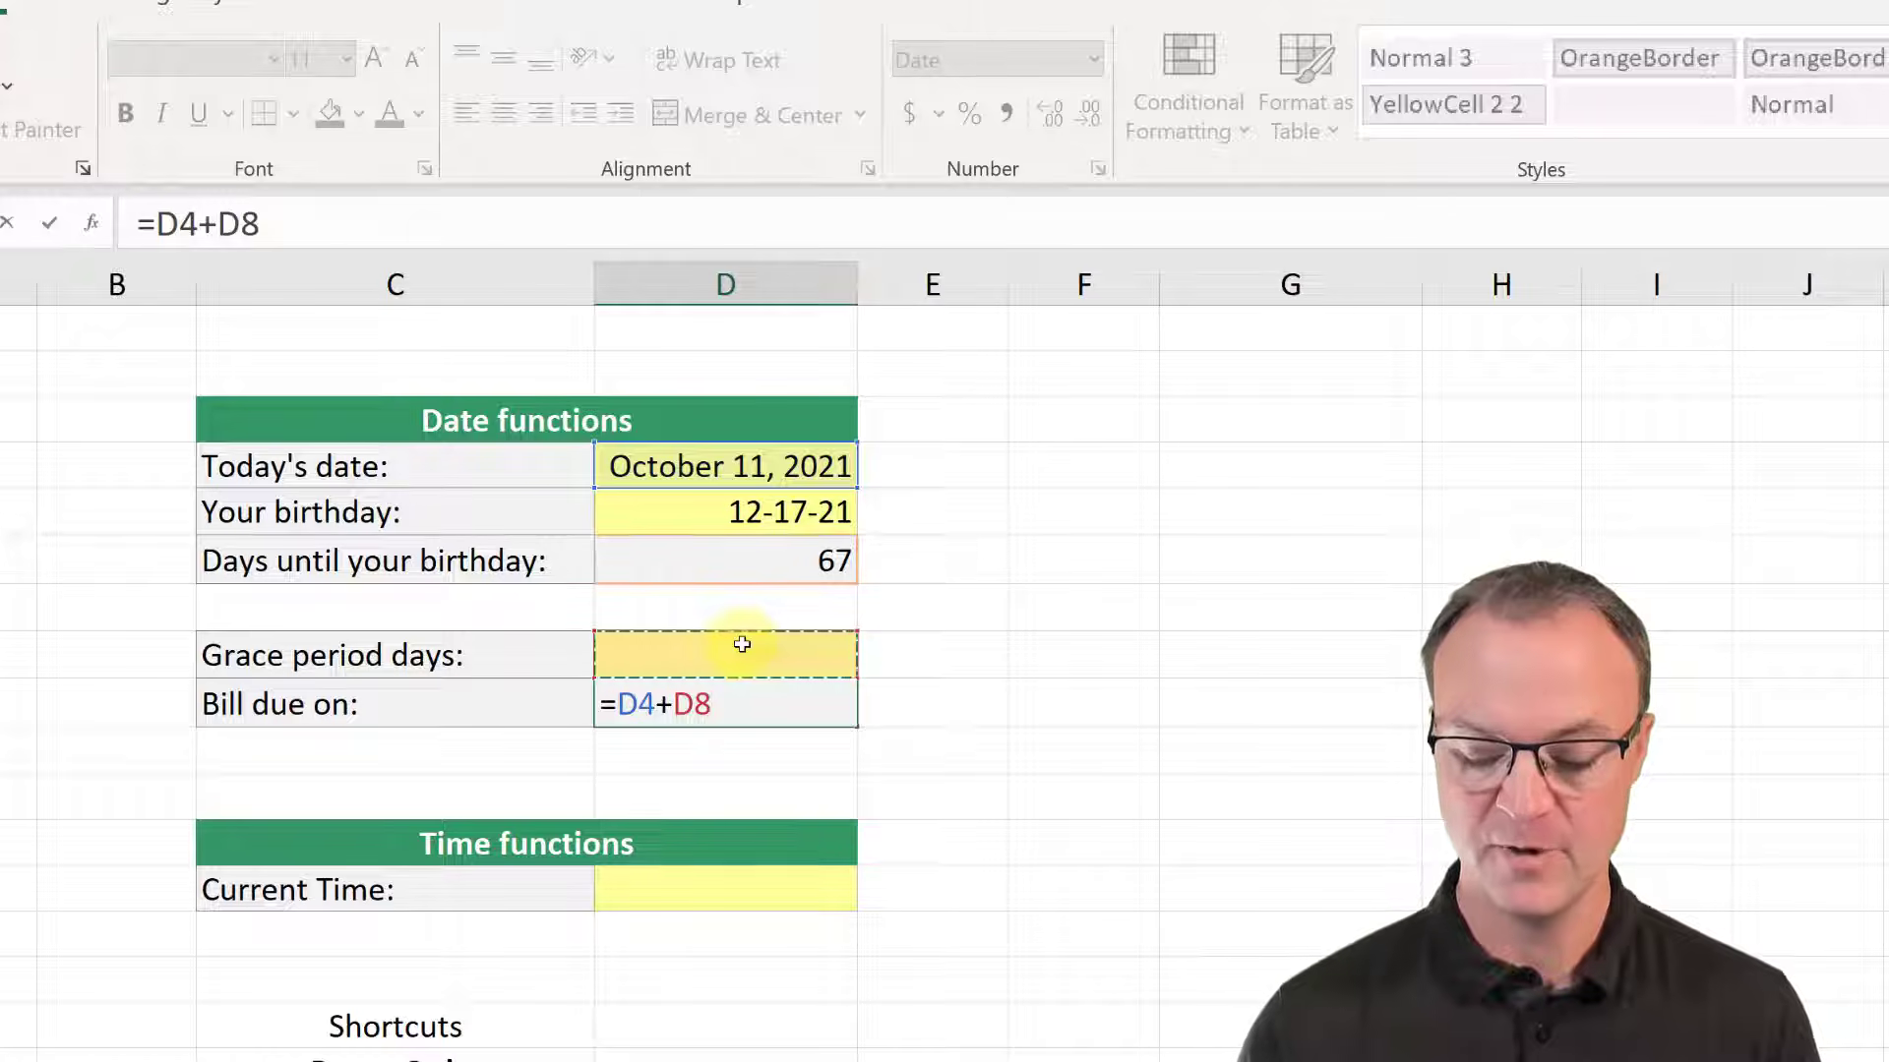
{"action": "key", "text": "Return"}
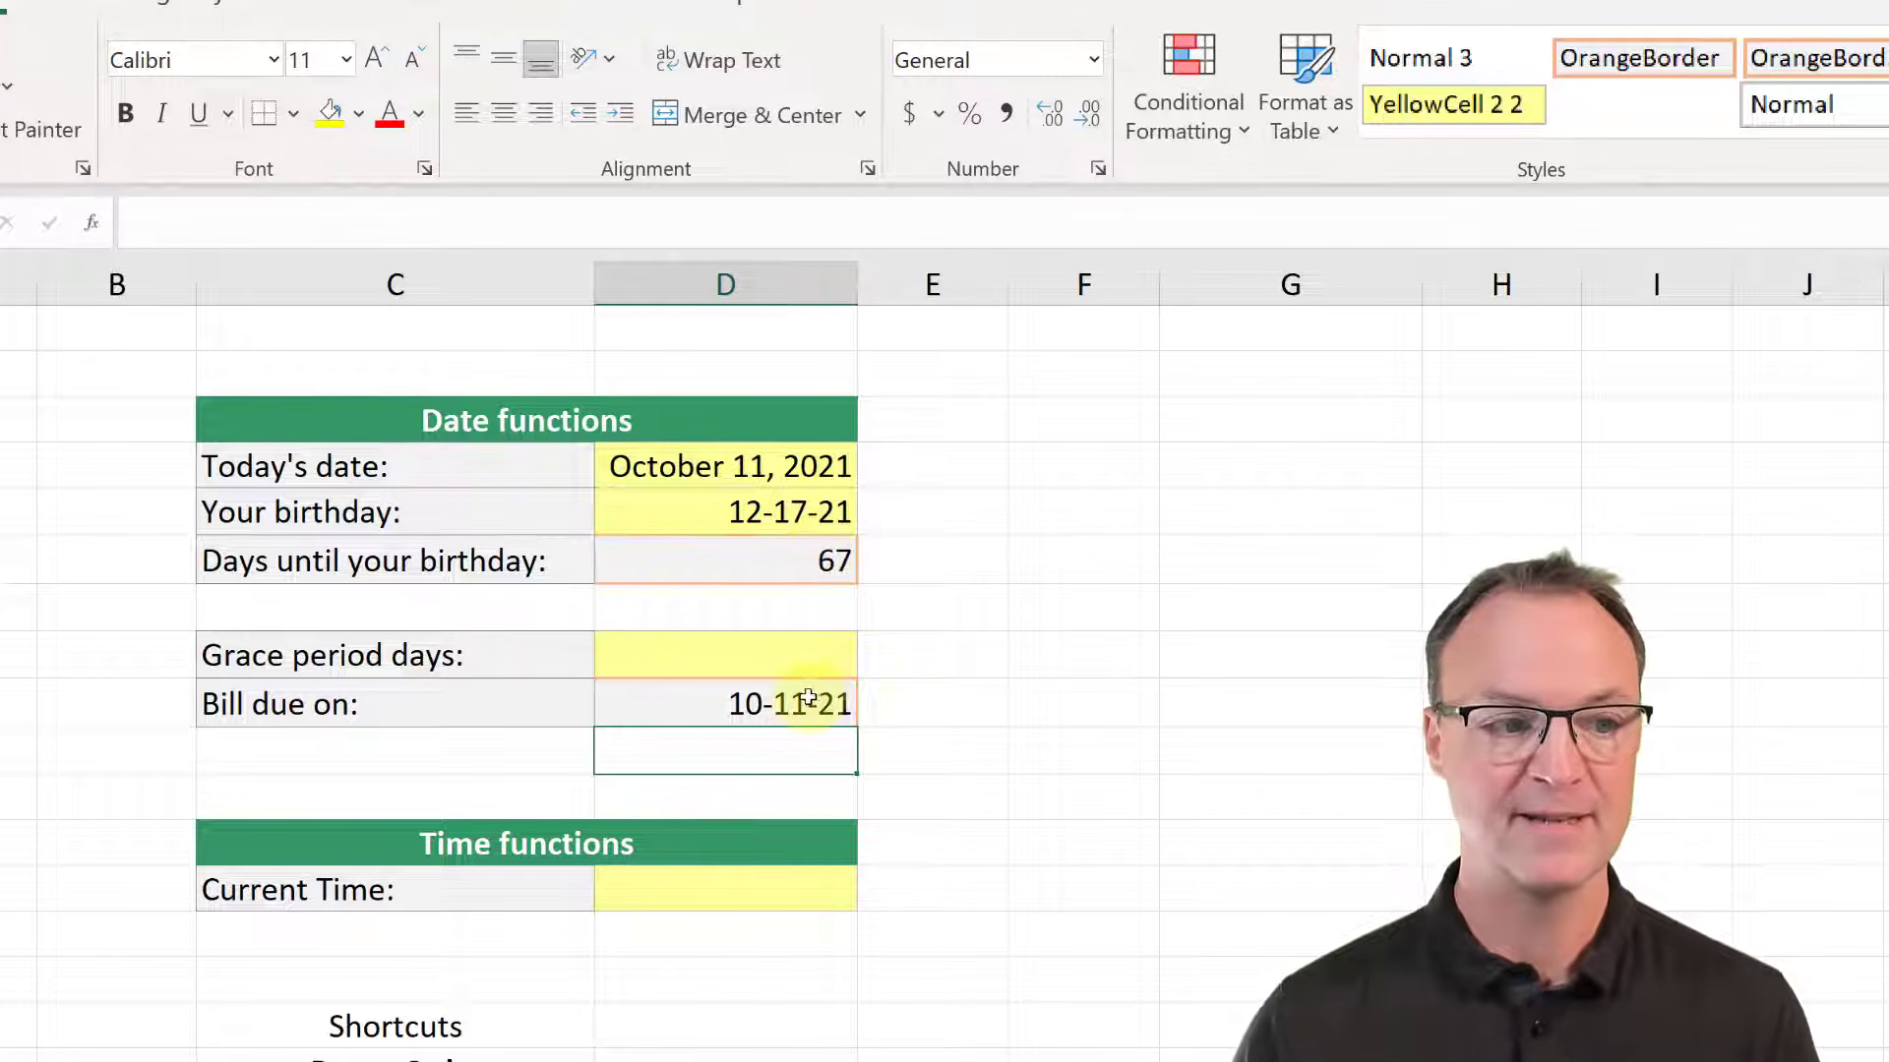
Step: Enter 20 as the number of grace period days in cell D8
{"action": "left_click", "coordinate": [779, 660]}
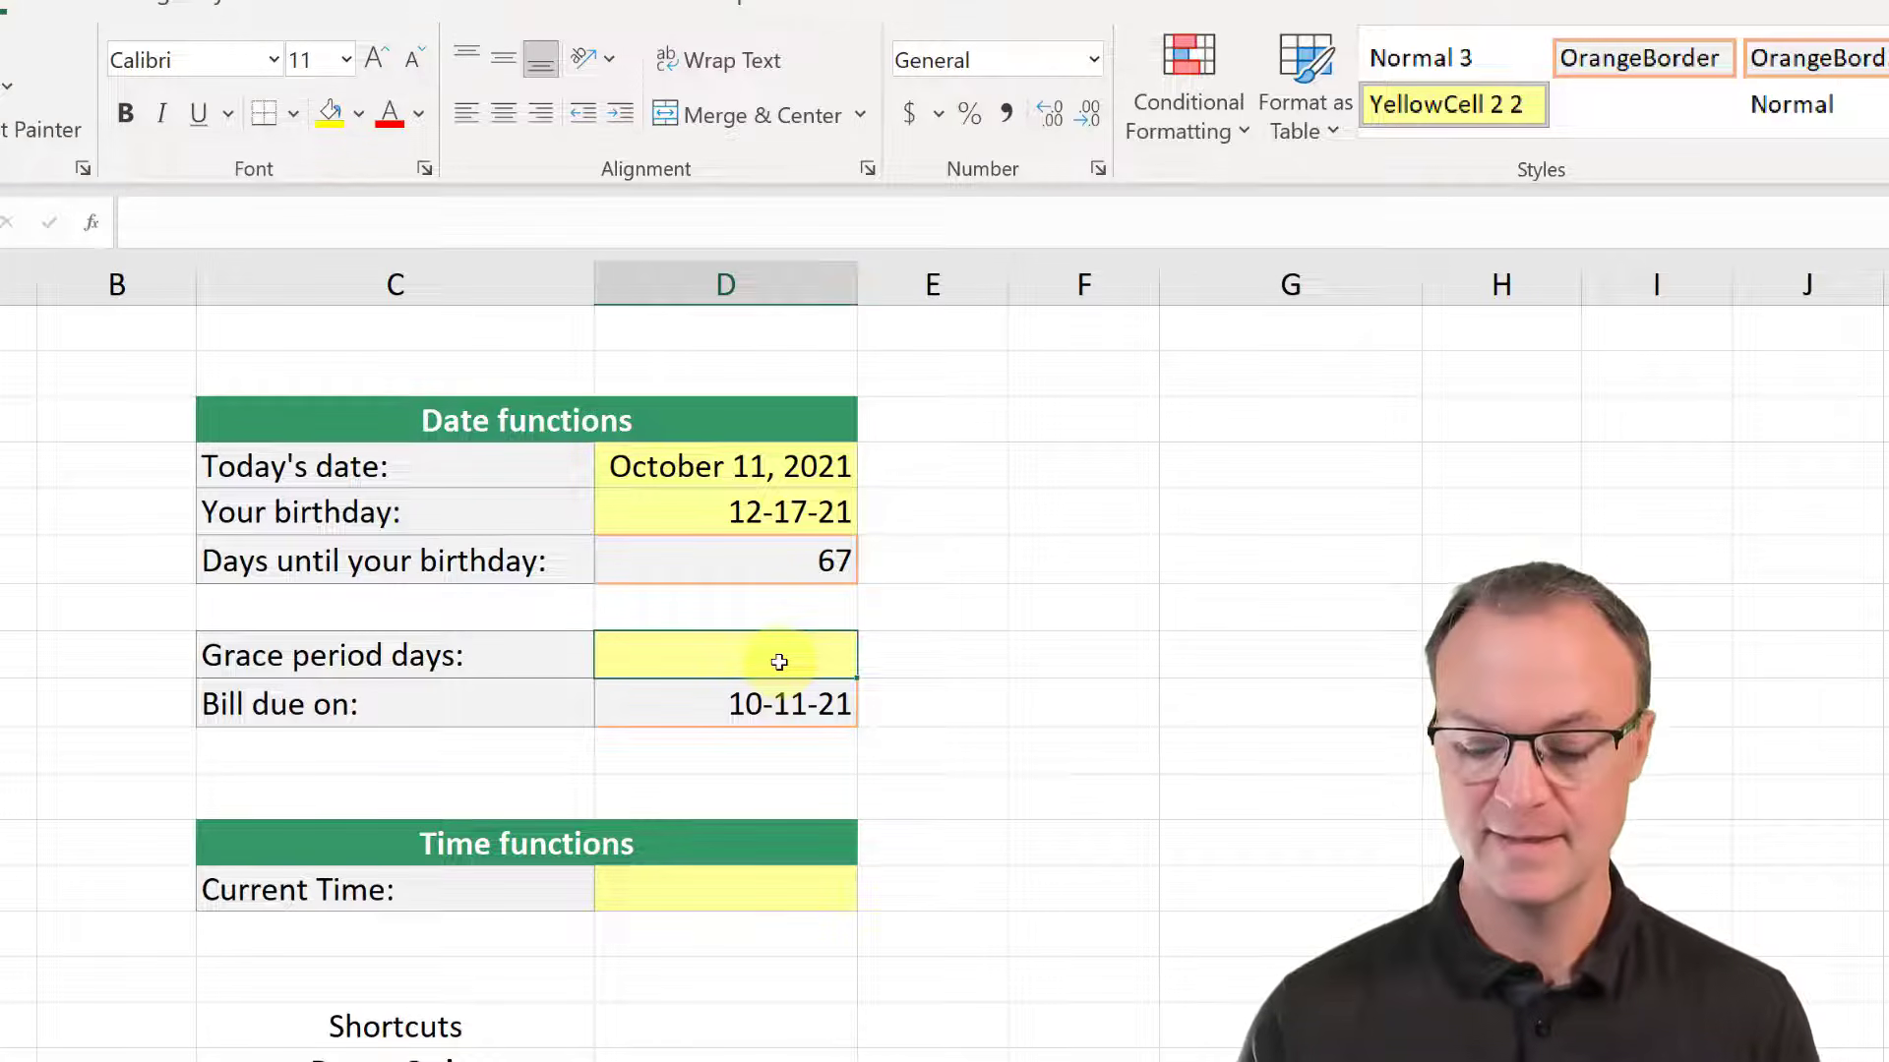
{"action": "type", "text": "20"}
{"action": "key", "text": "Return"}
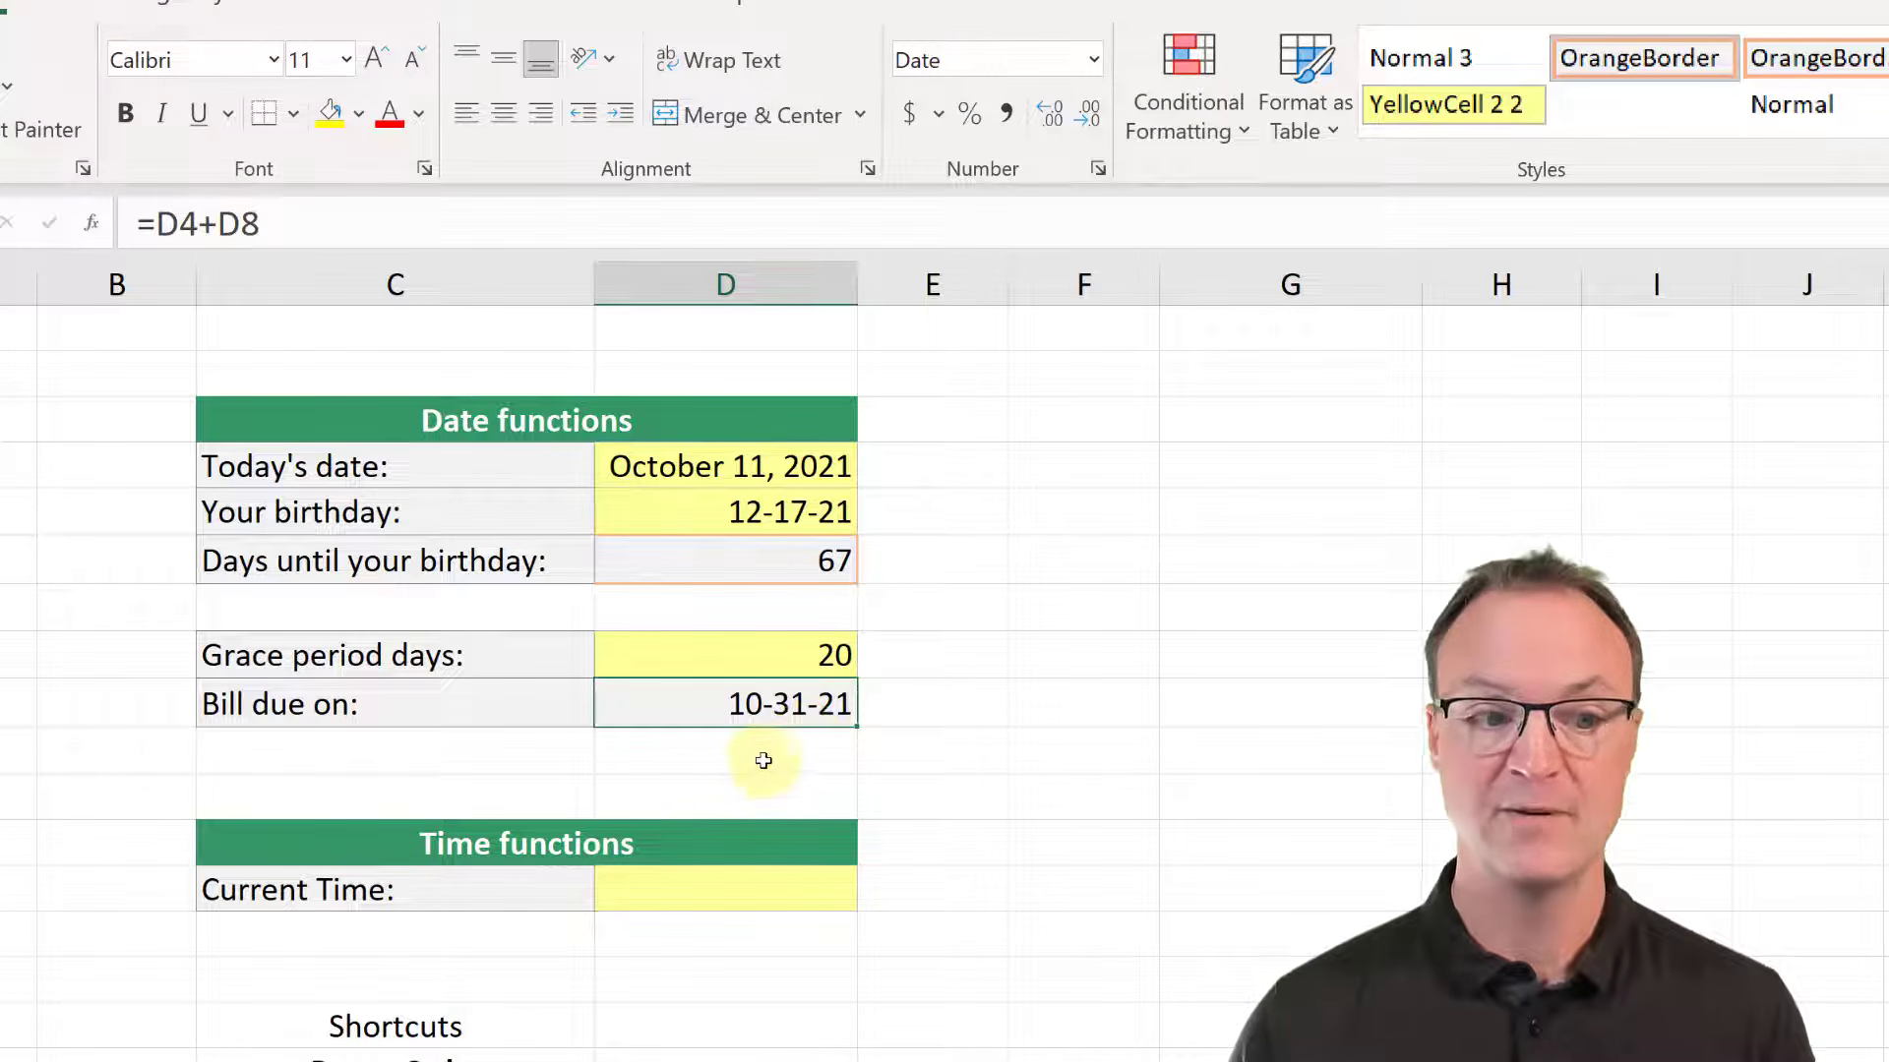
Step: Change the grace period in cell D8 to 30 days
{"action": "left_click", "coordinate": [851, 671]}
{"action": "type", "text": "30"}
{"action": "key", "text": "ctrl+Return"}
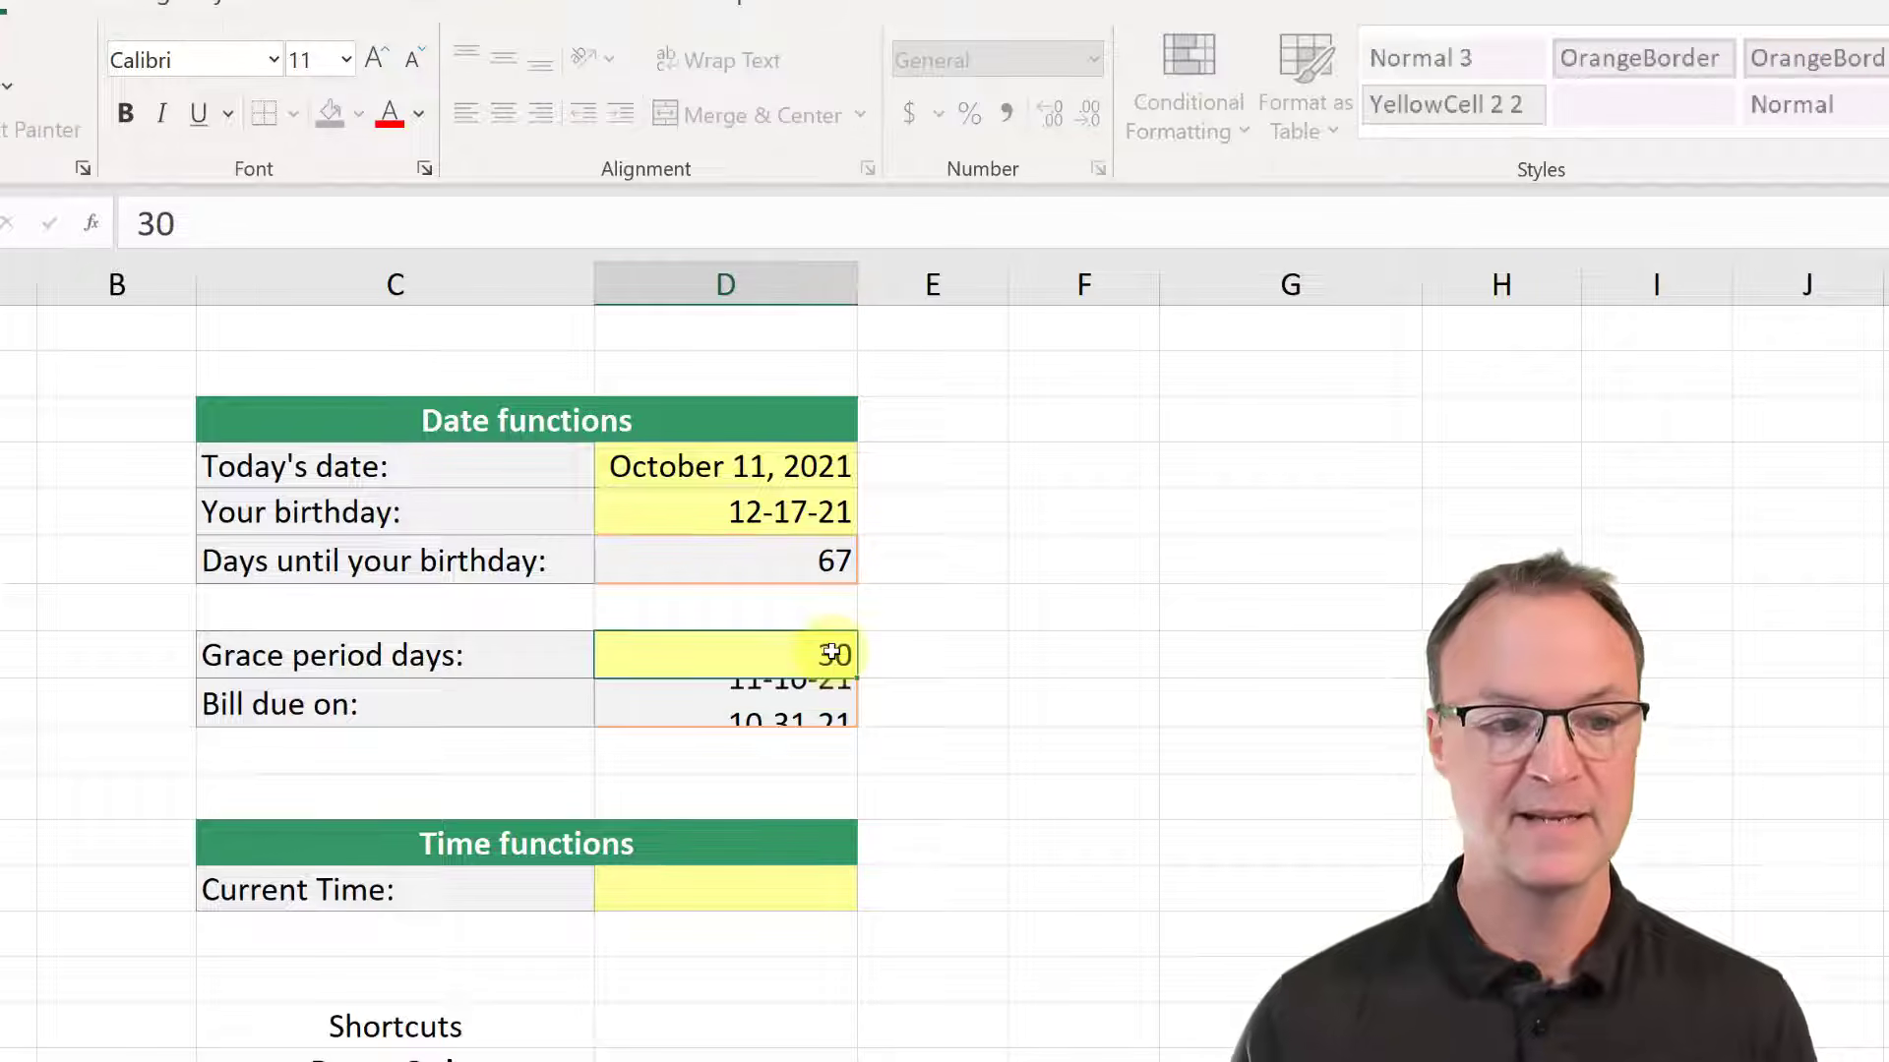
{"action": "key", "text": "Down"}
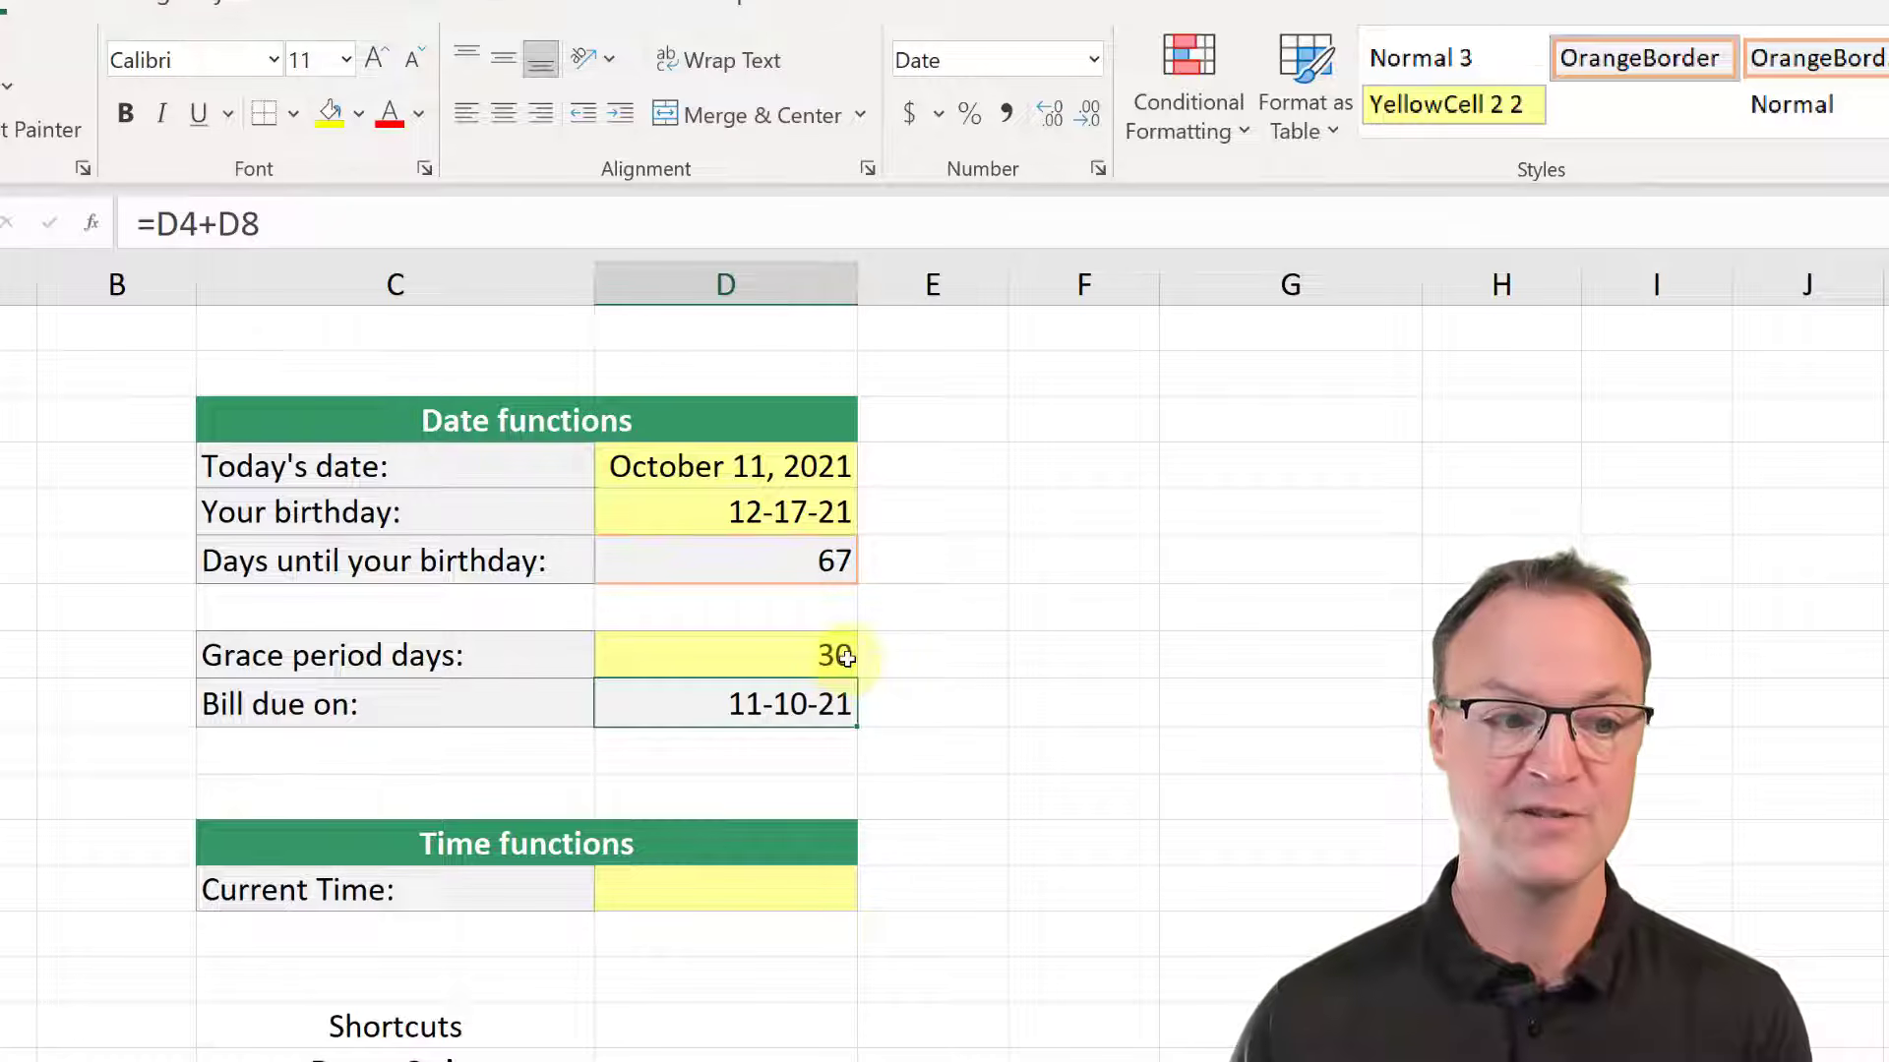
Step: Enter the formula =NOW() in the Current Time cell D13
{"action": "left_click", "coordinate": [961, 875]}
{"action": "left_click", "coordinate": [784, 890]}
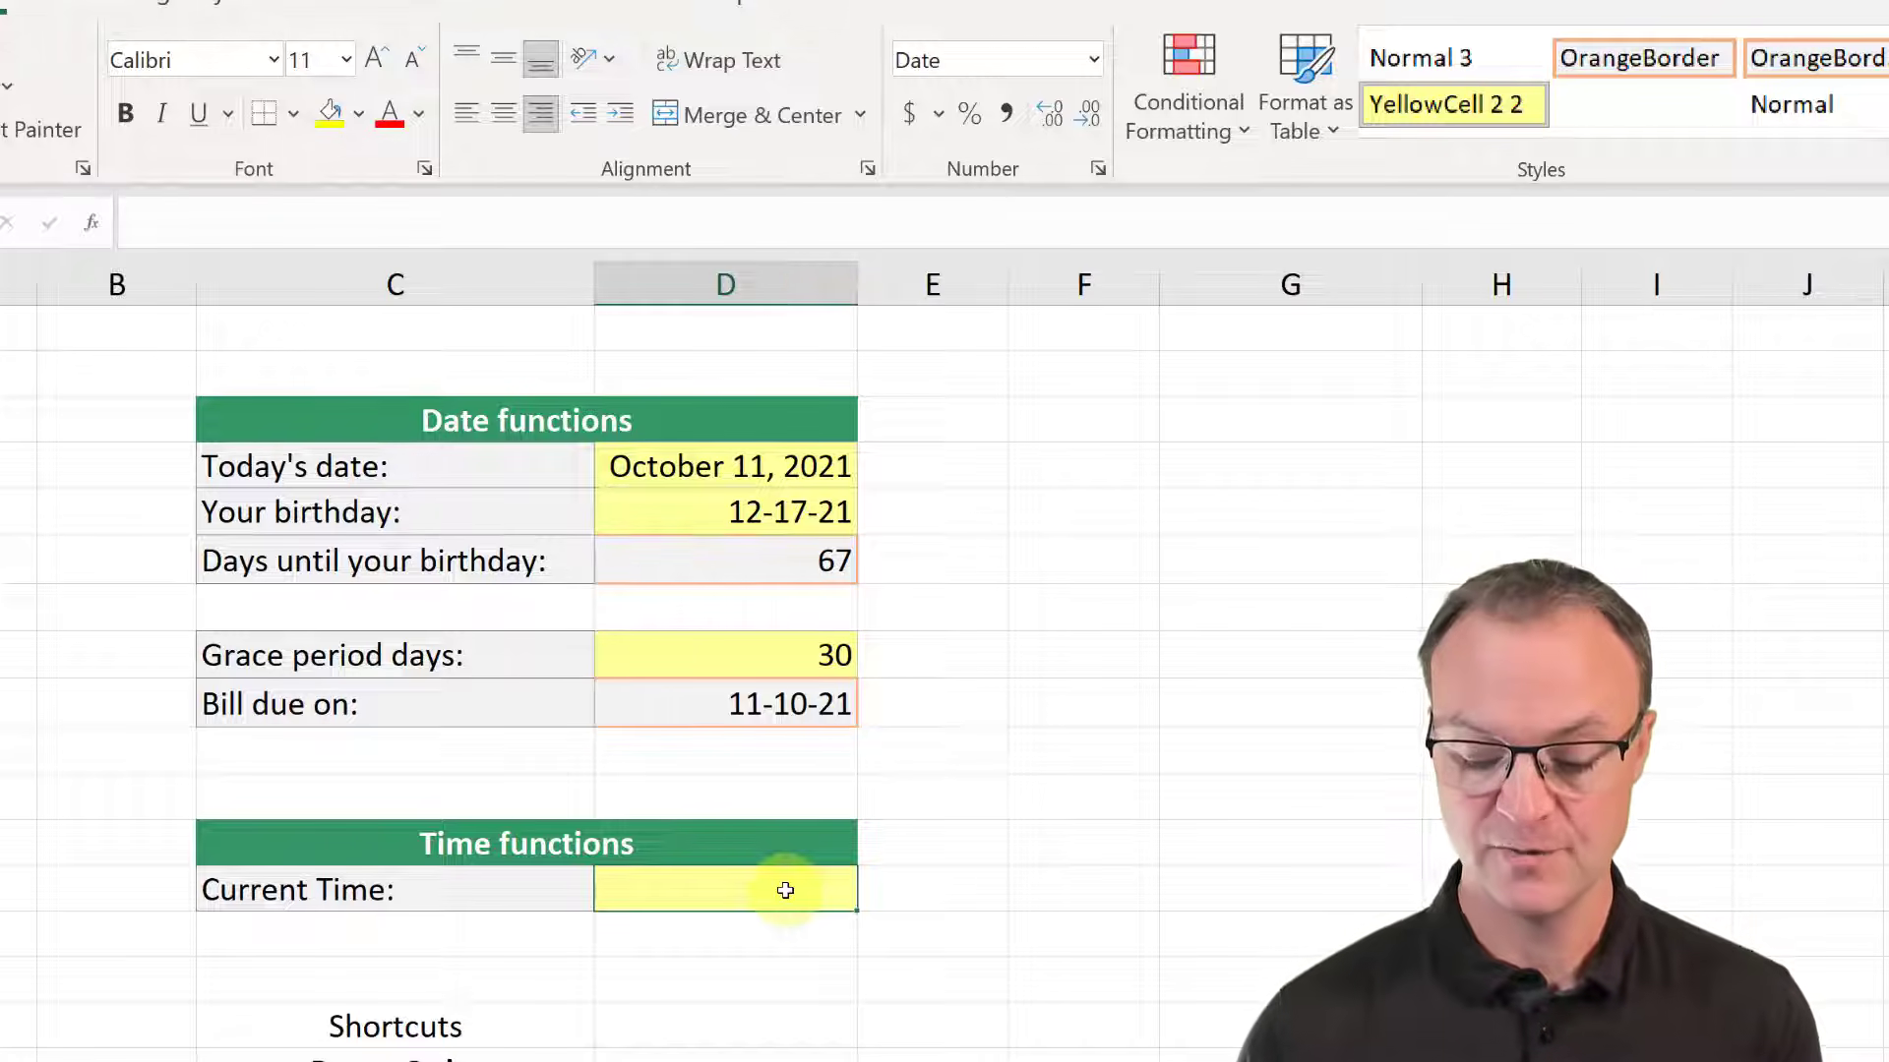
{"action": "type", "text": "="}
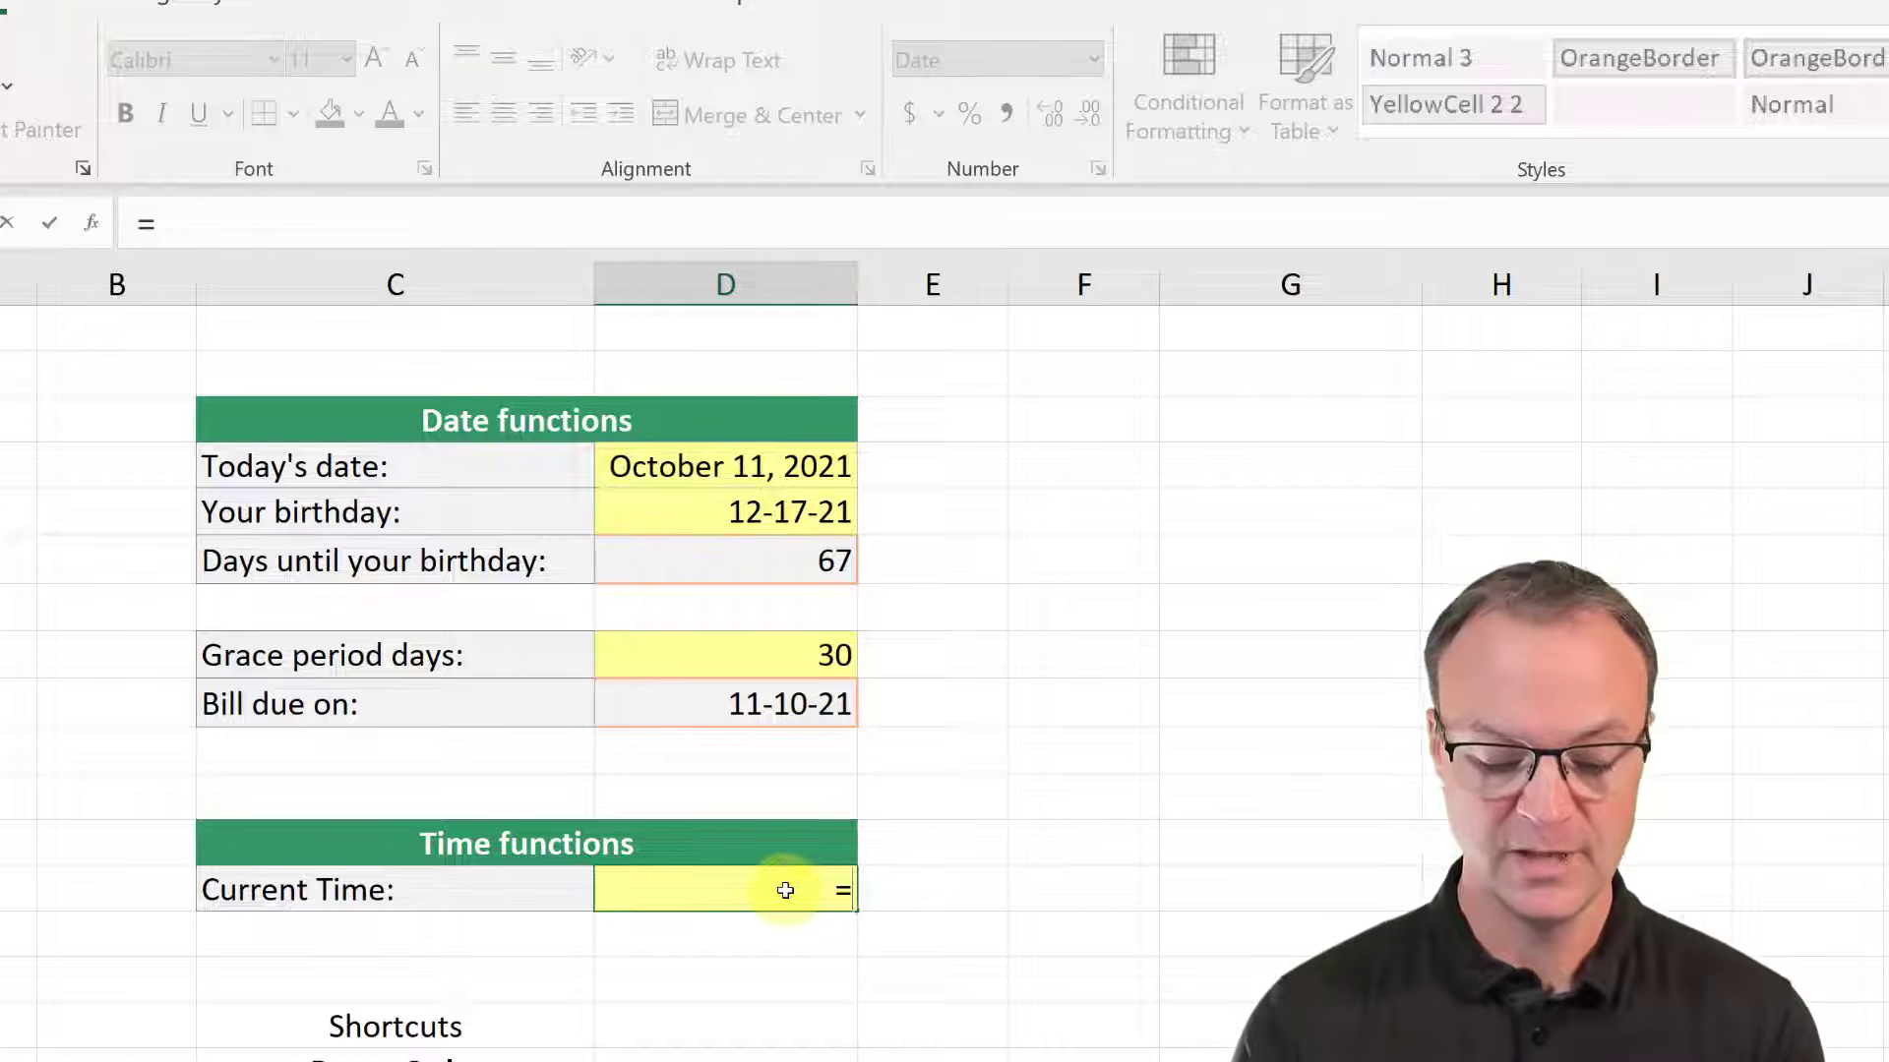
{"action": "type", "text": "new"}
{"action": "key", "text": "BackSpace"}
{"action": "key", "text": "BackSpace"}
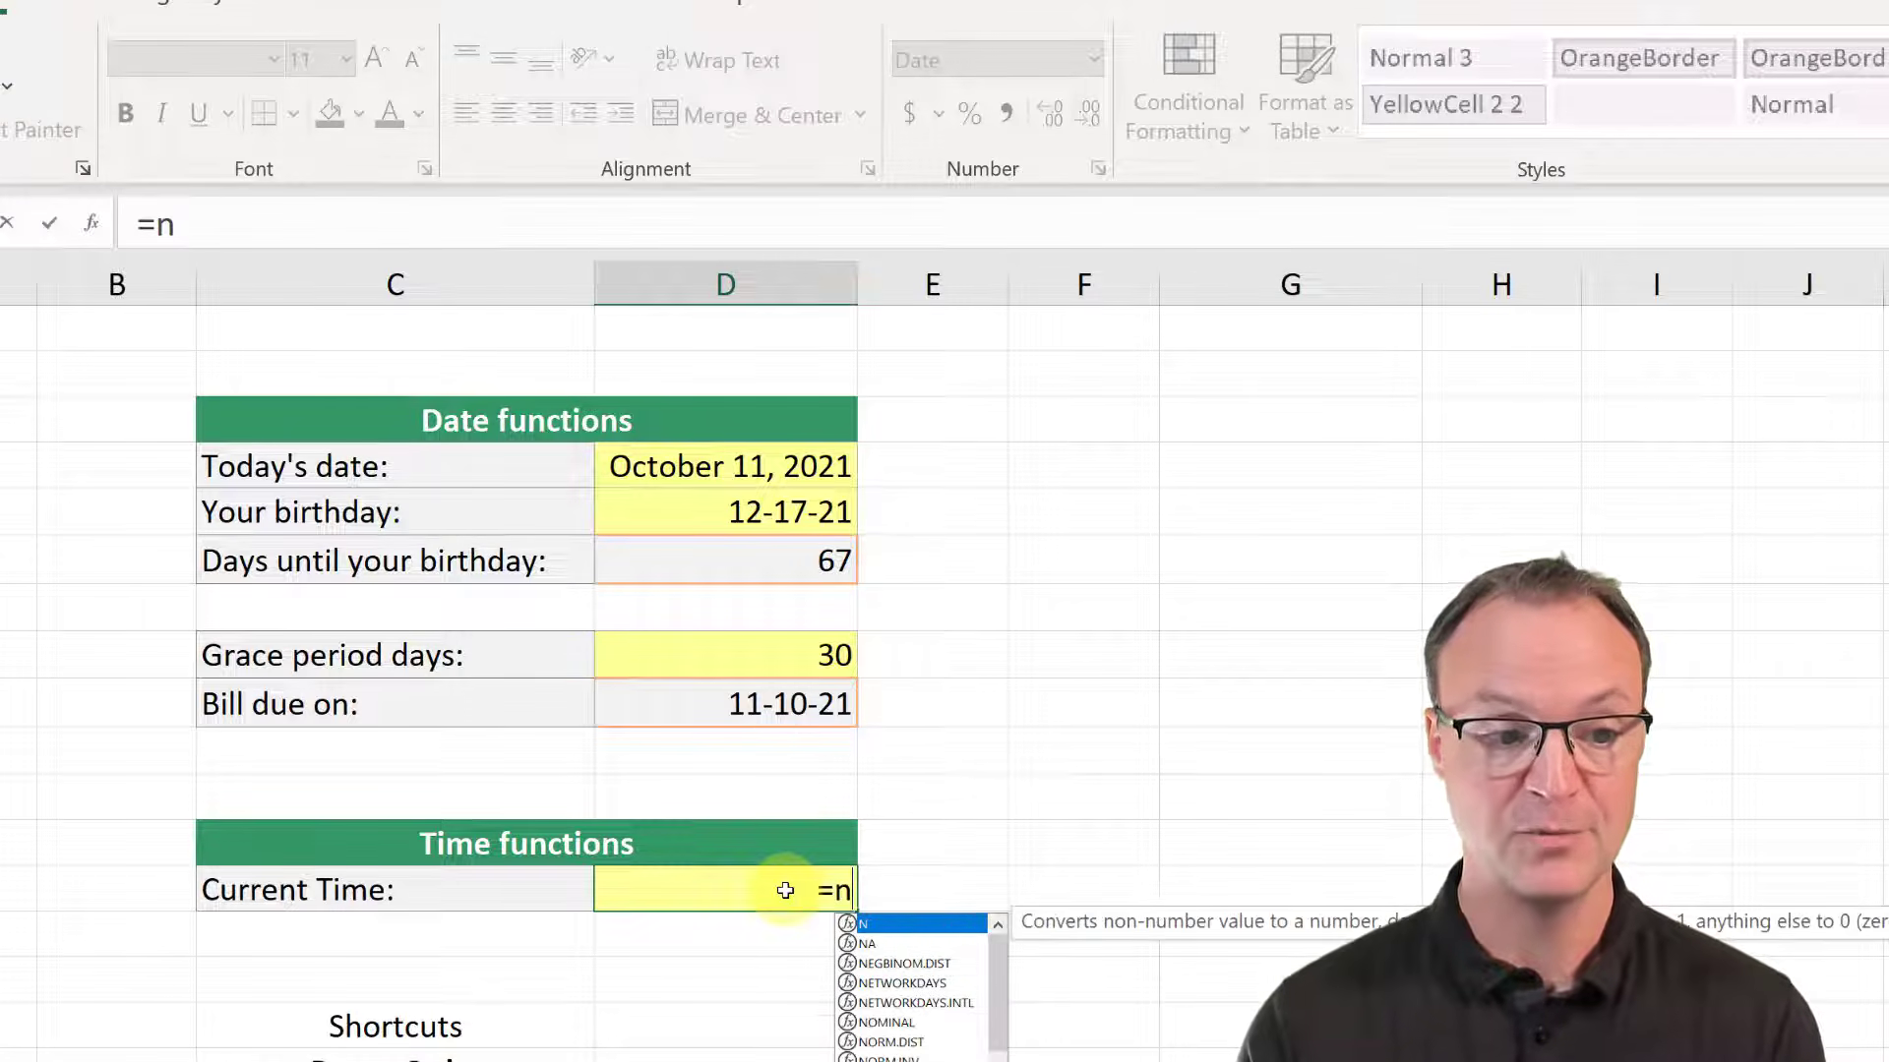
{"action": "type", "text": "ow"}
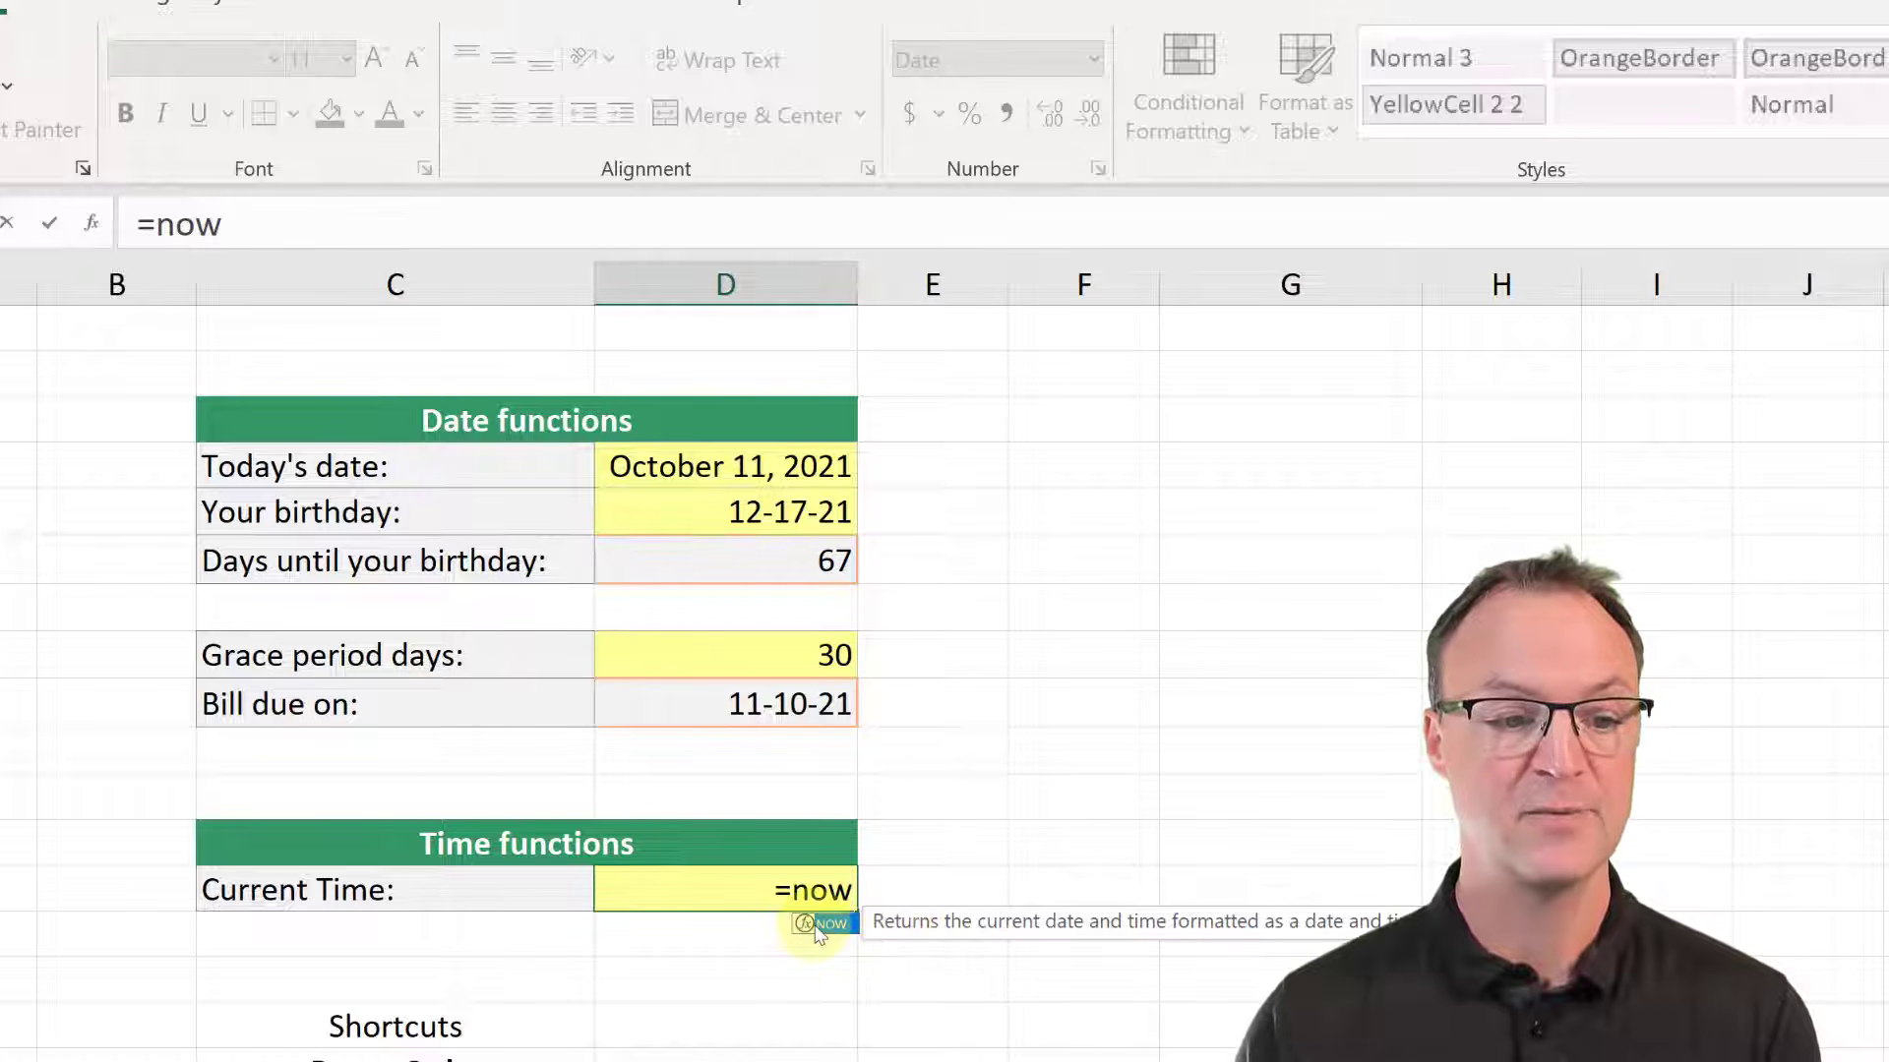
{"action": "double_click", "coordinate": [814, 924]}
{"action": "type", "text": ")"}
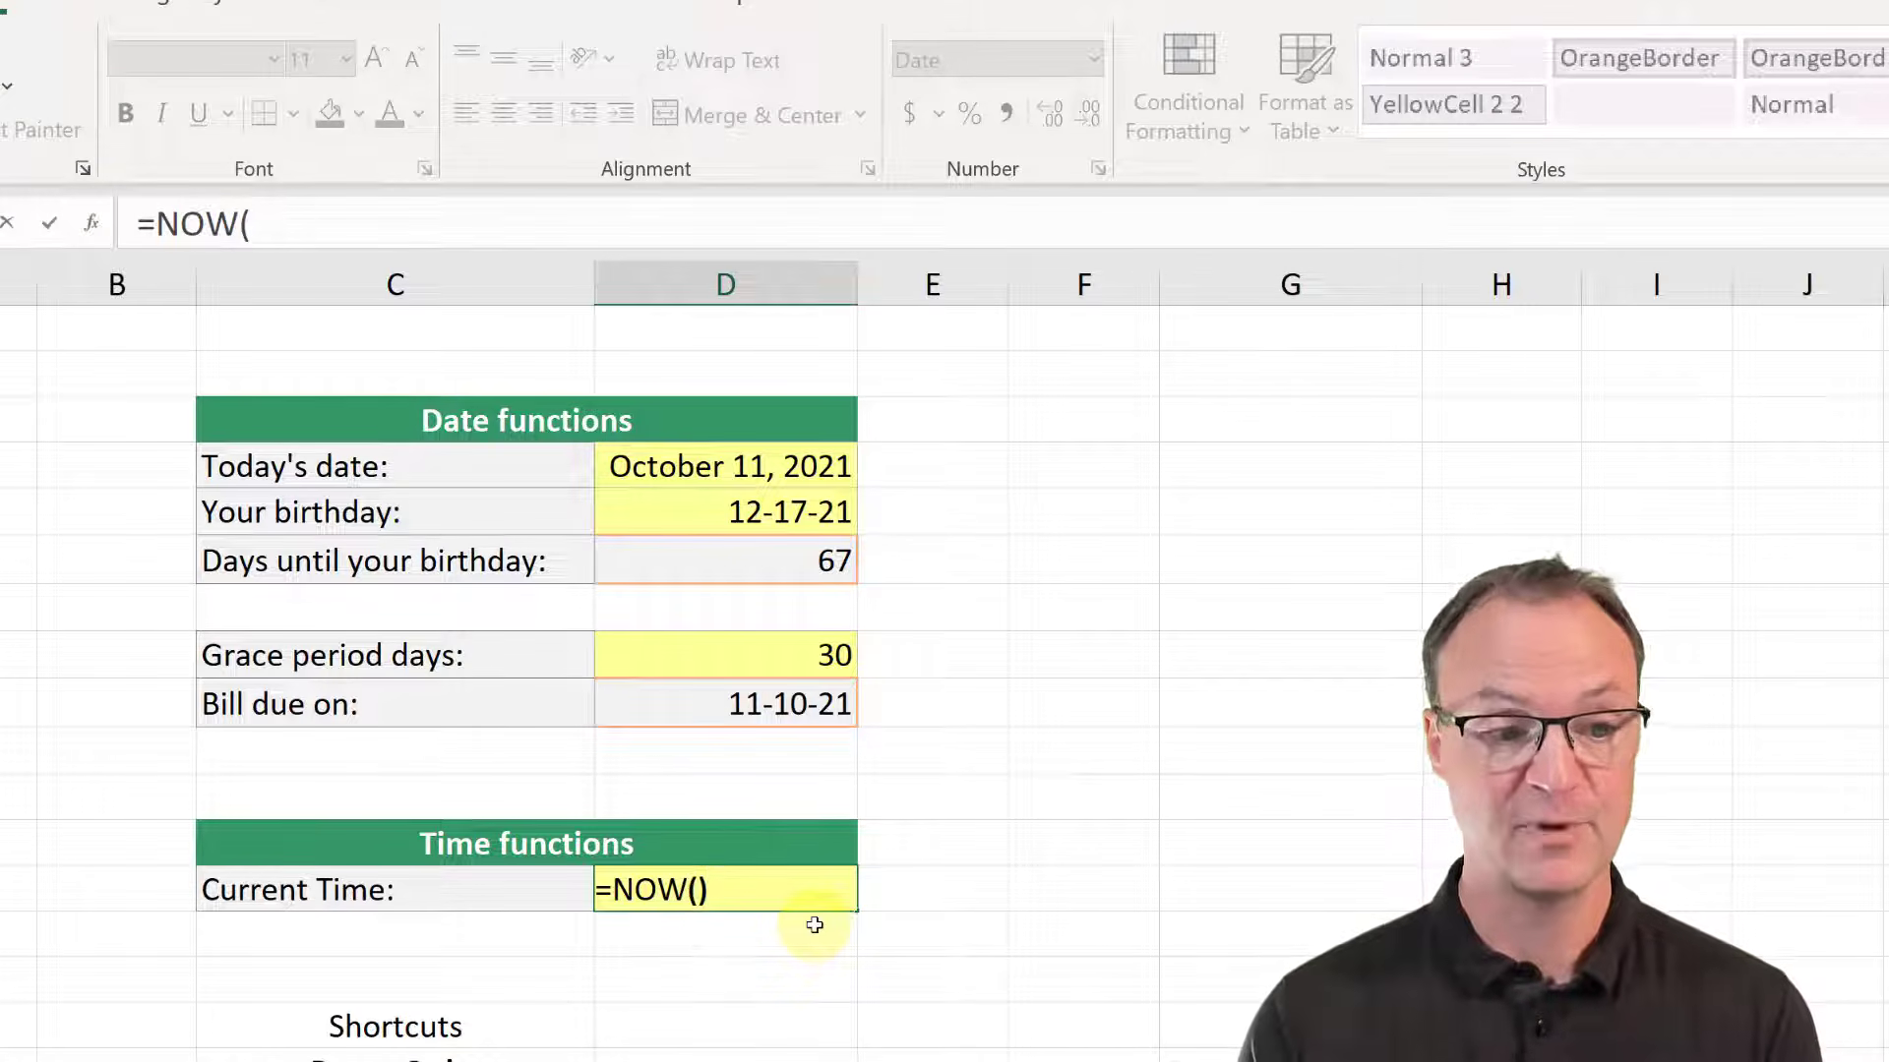
{"action": "key", "text": "Return"}
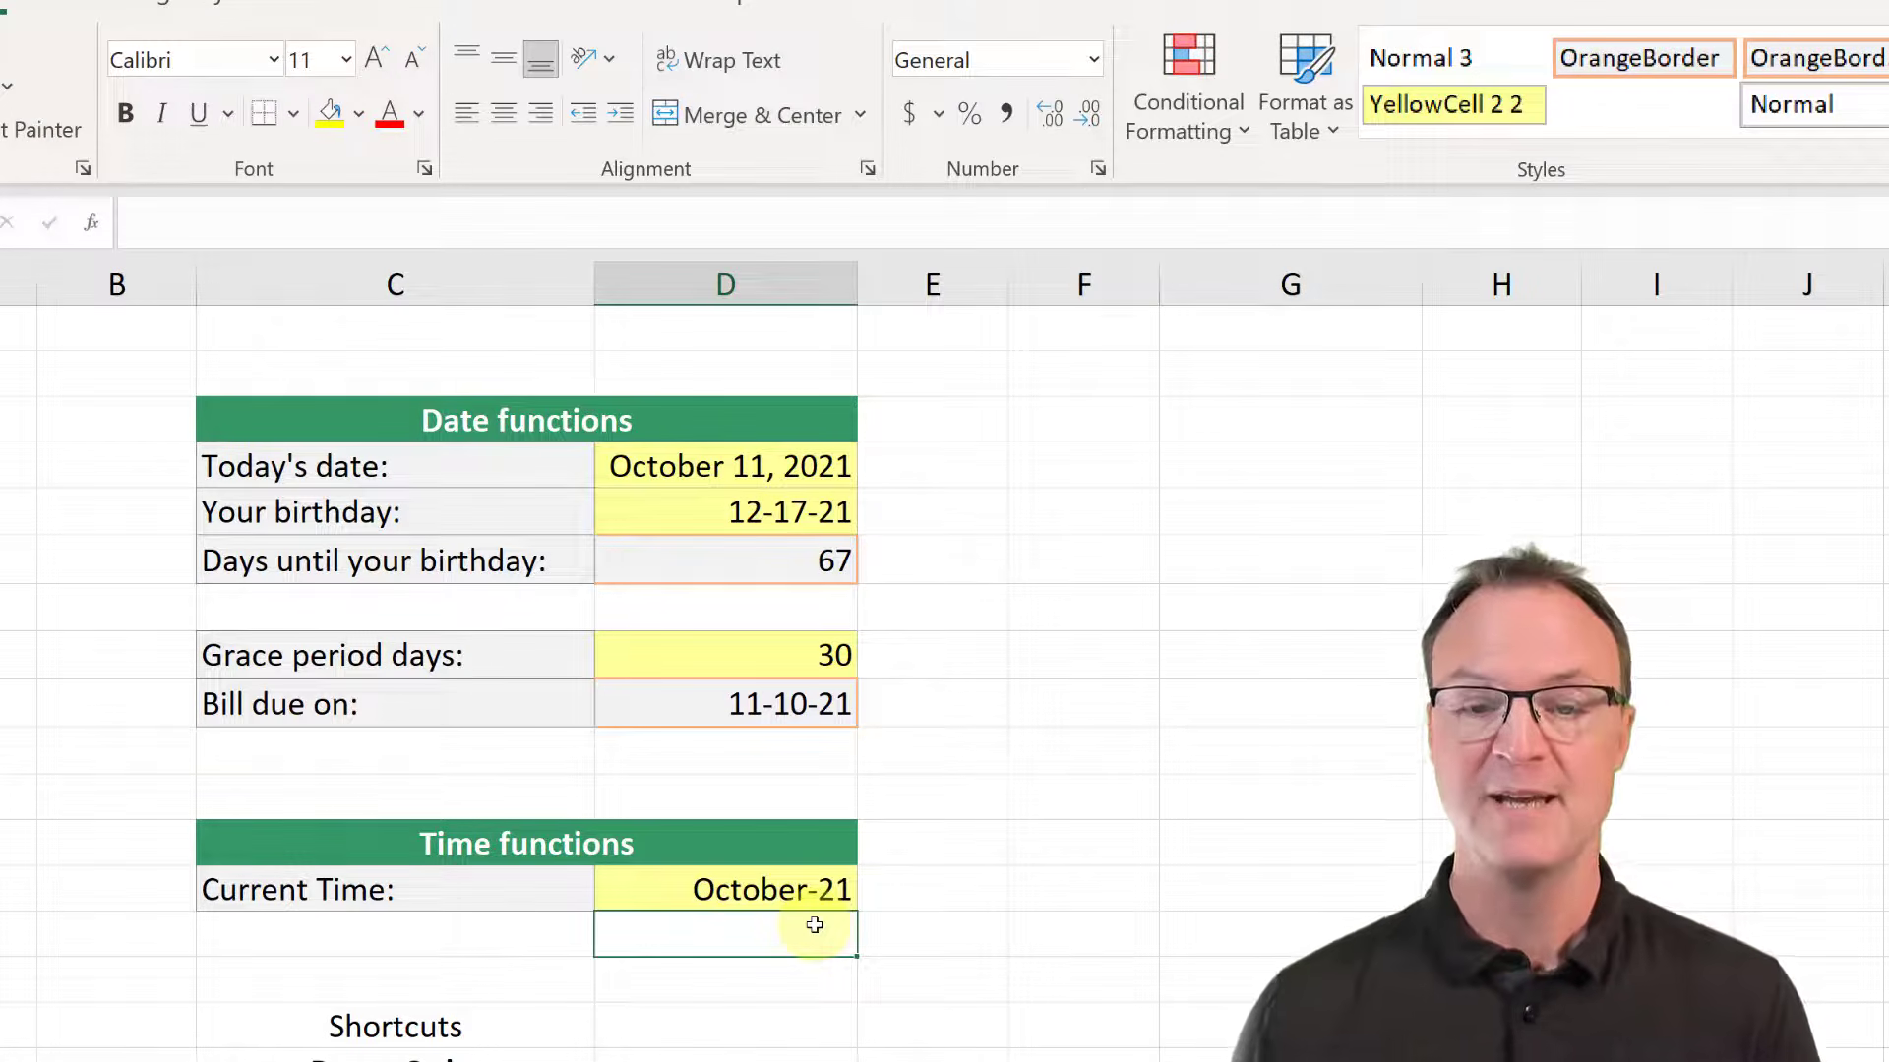
Step: Format the Current Time cell D13 with the Time category and the 1:30:55 PM type
{"action": "left_click", "coordinate": [781, 895]}
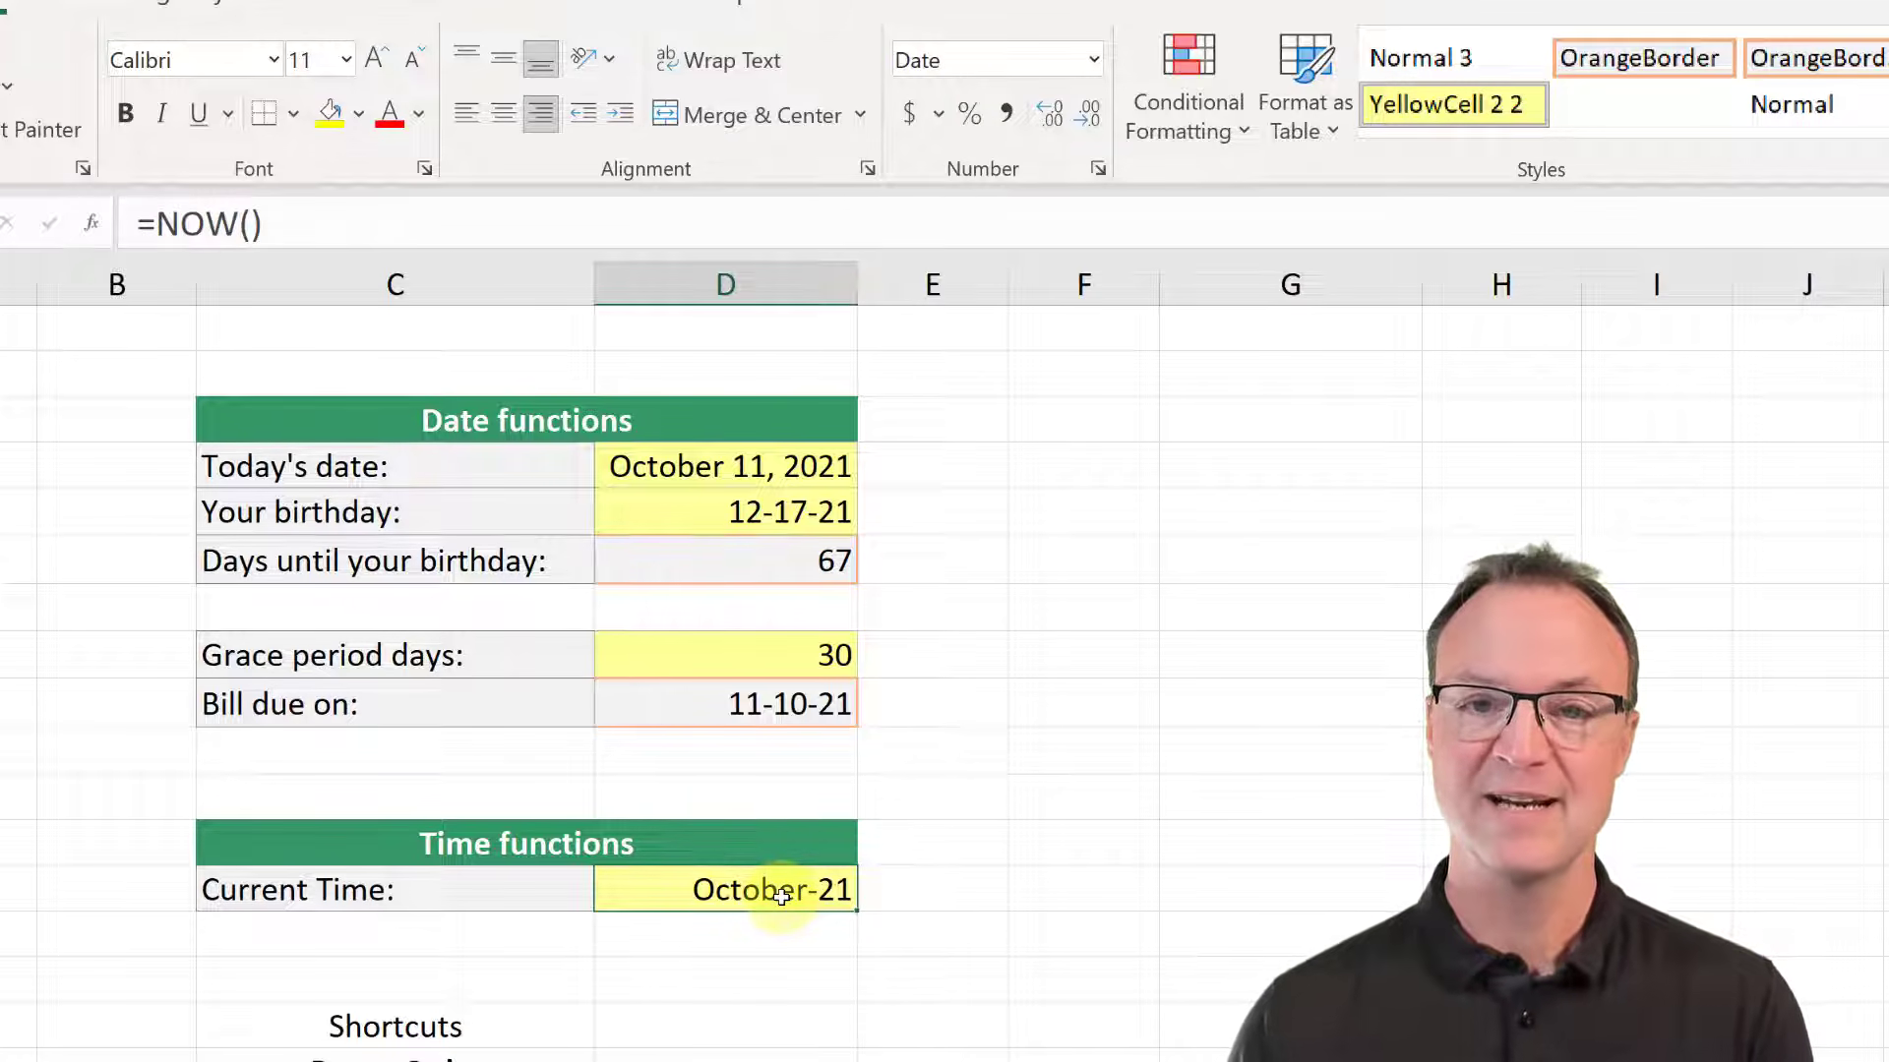
{"action": "right_click", "coordinate": [781, 897]}
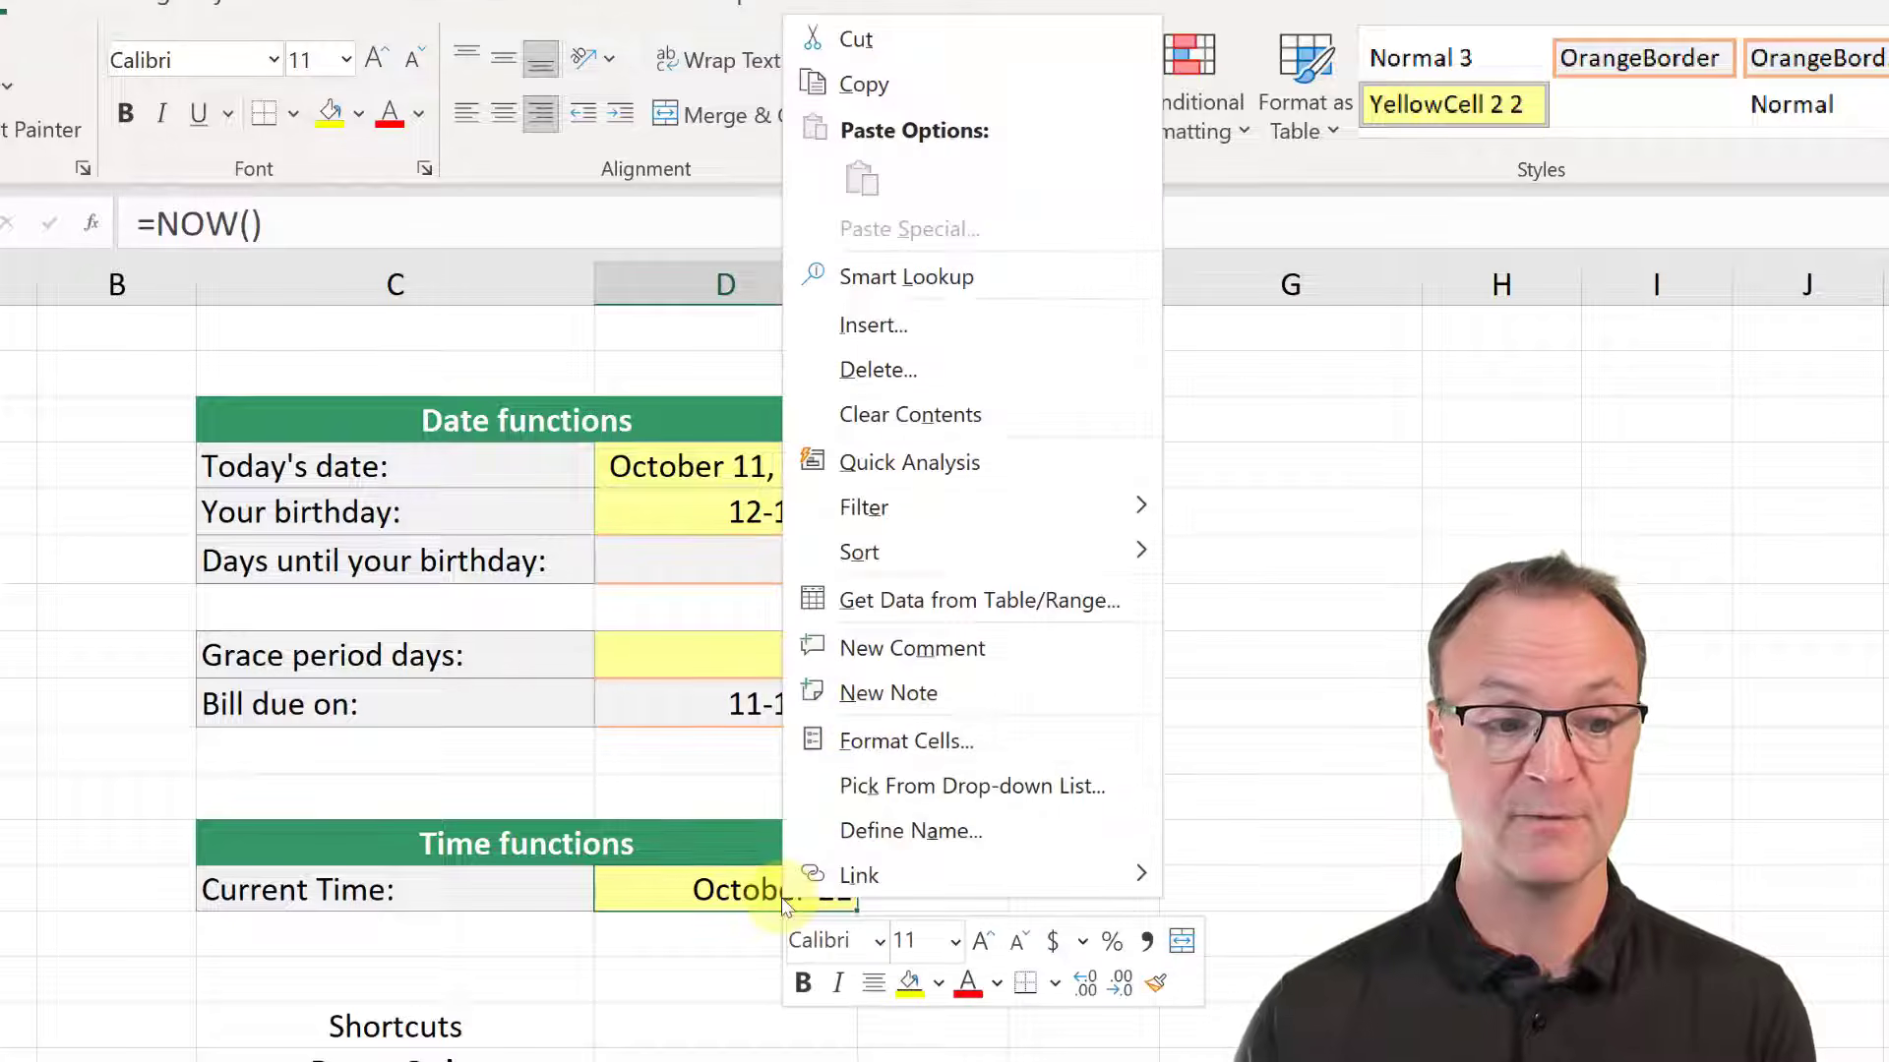
{"action": "left_click", "coordinate": [867, 741]}
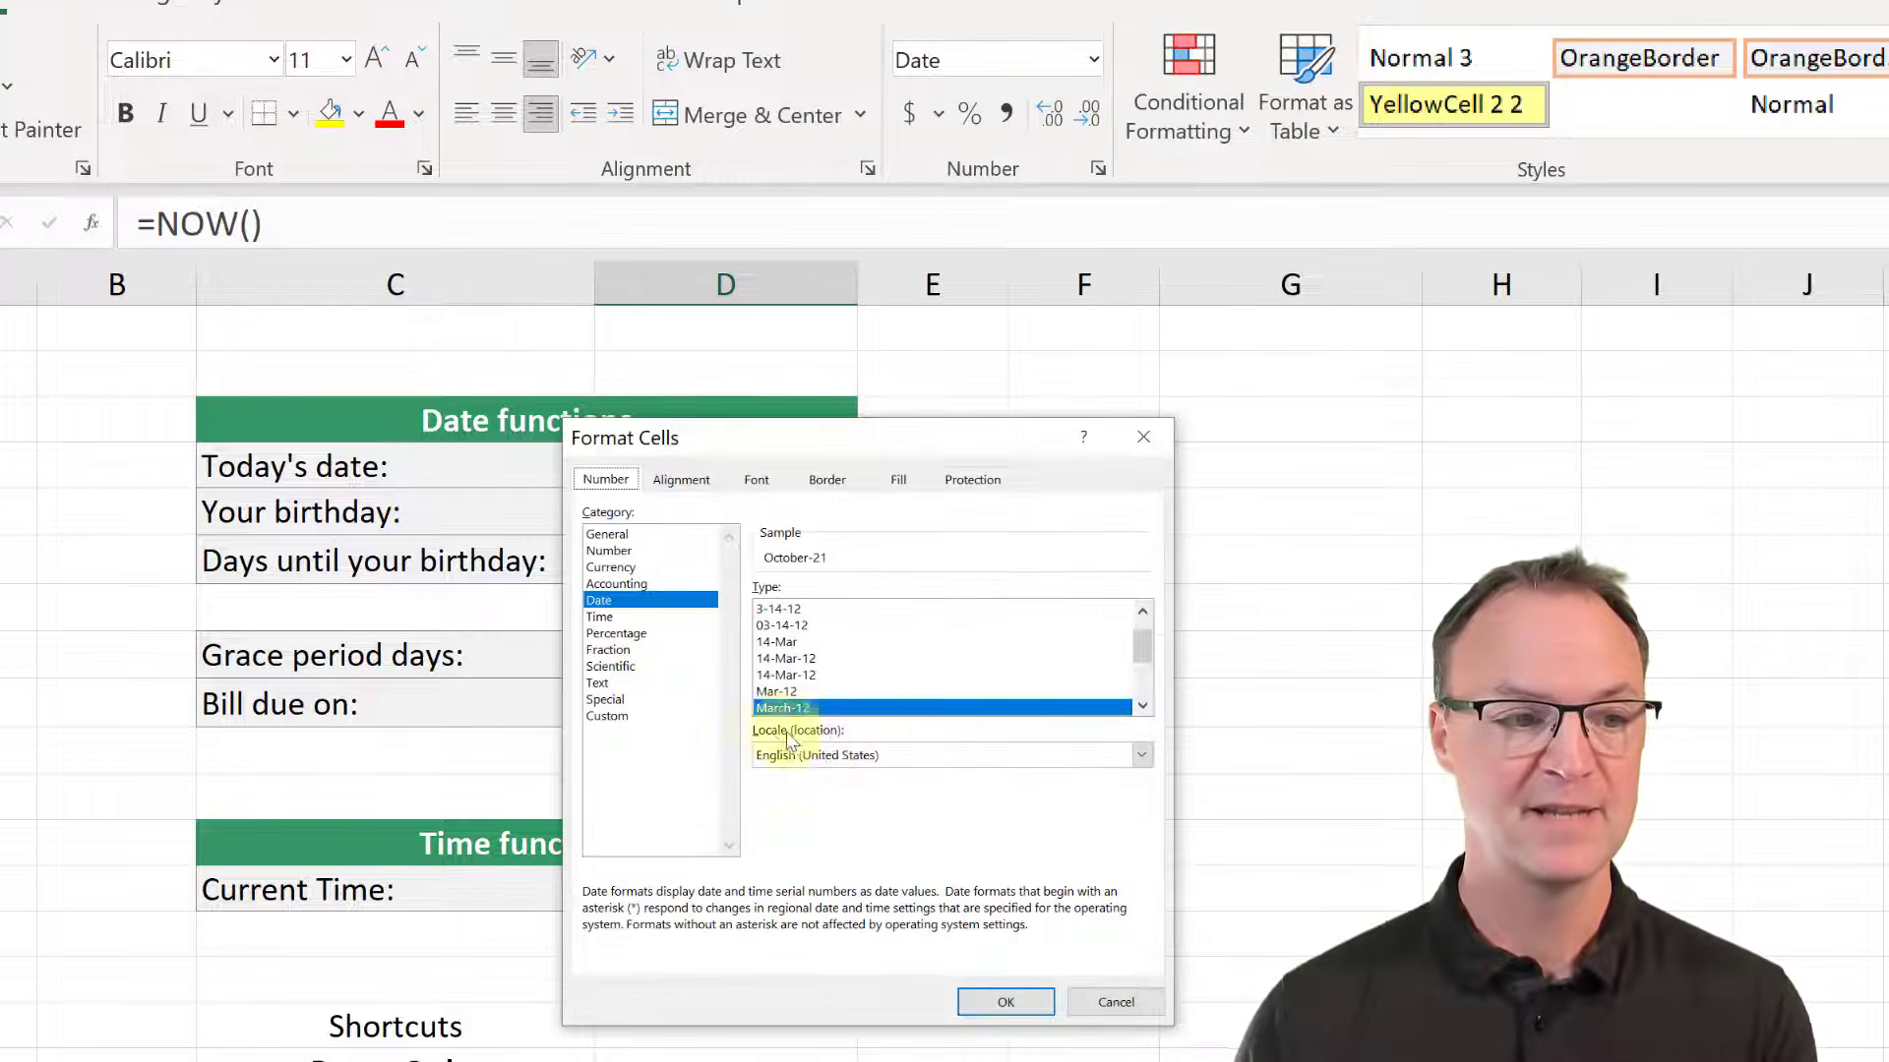
{"action": "left_click", "coordinate": [612, 617]}
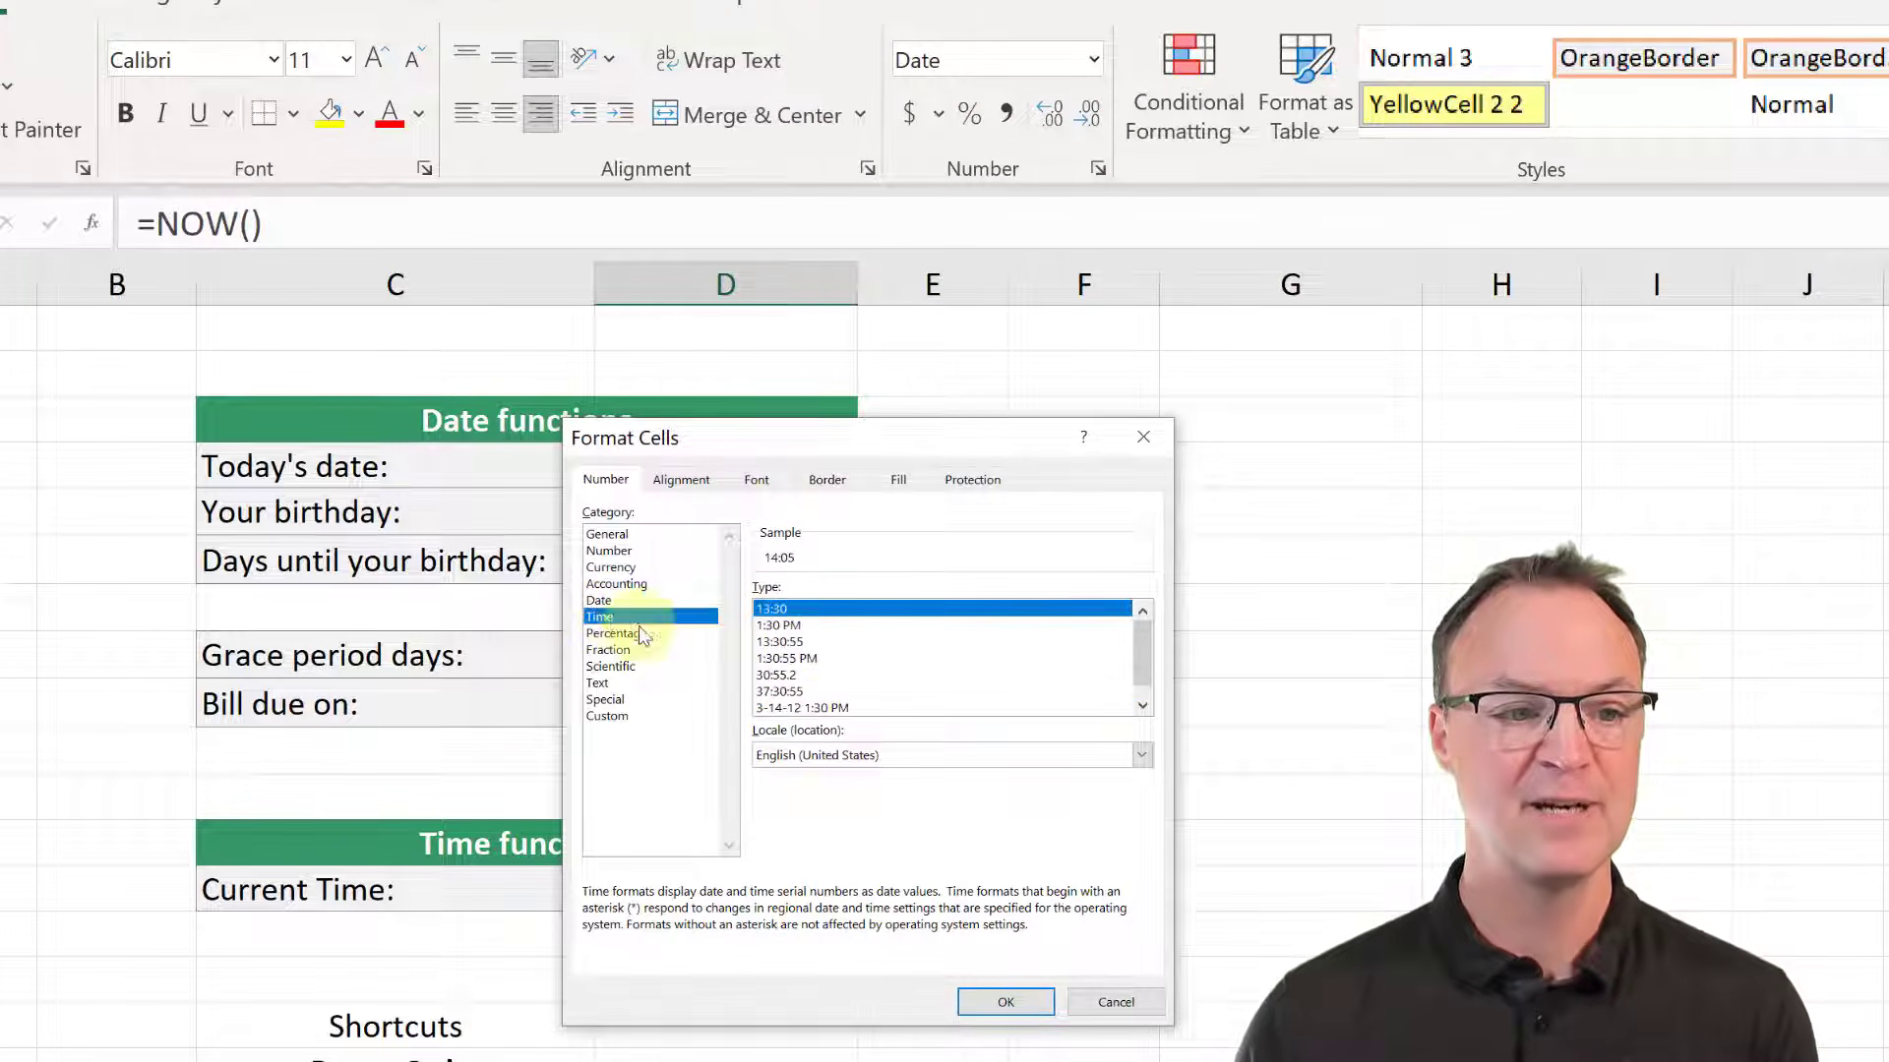
{"action": "left_click", "coordinate": [813, 659]}
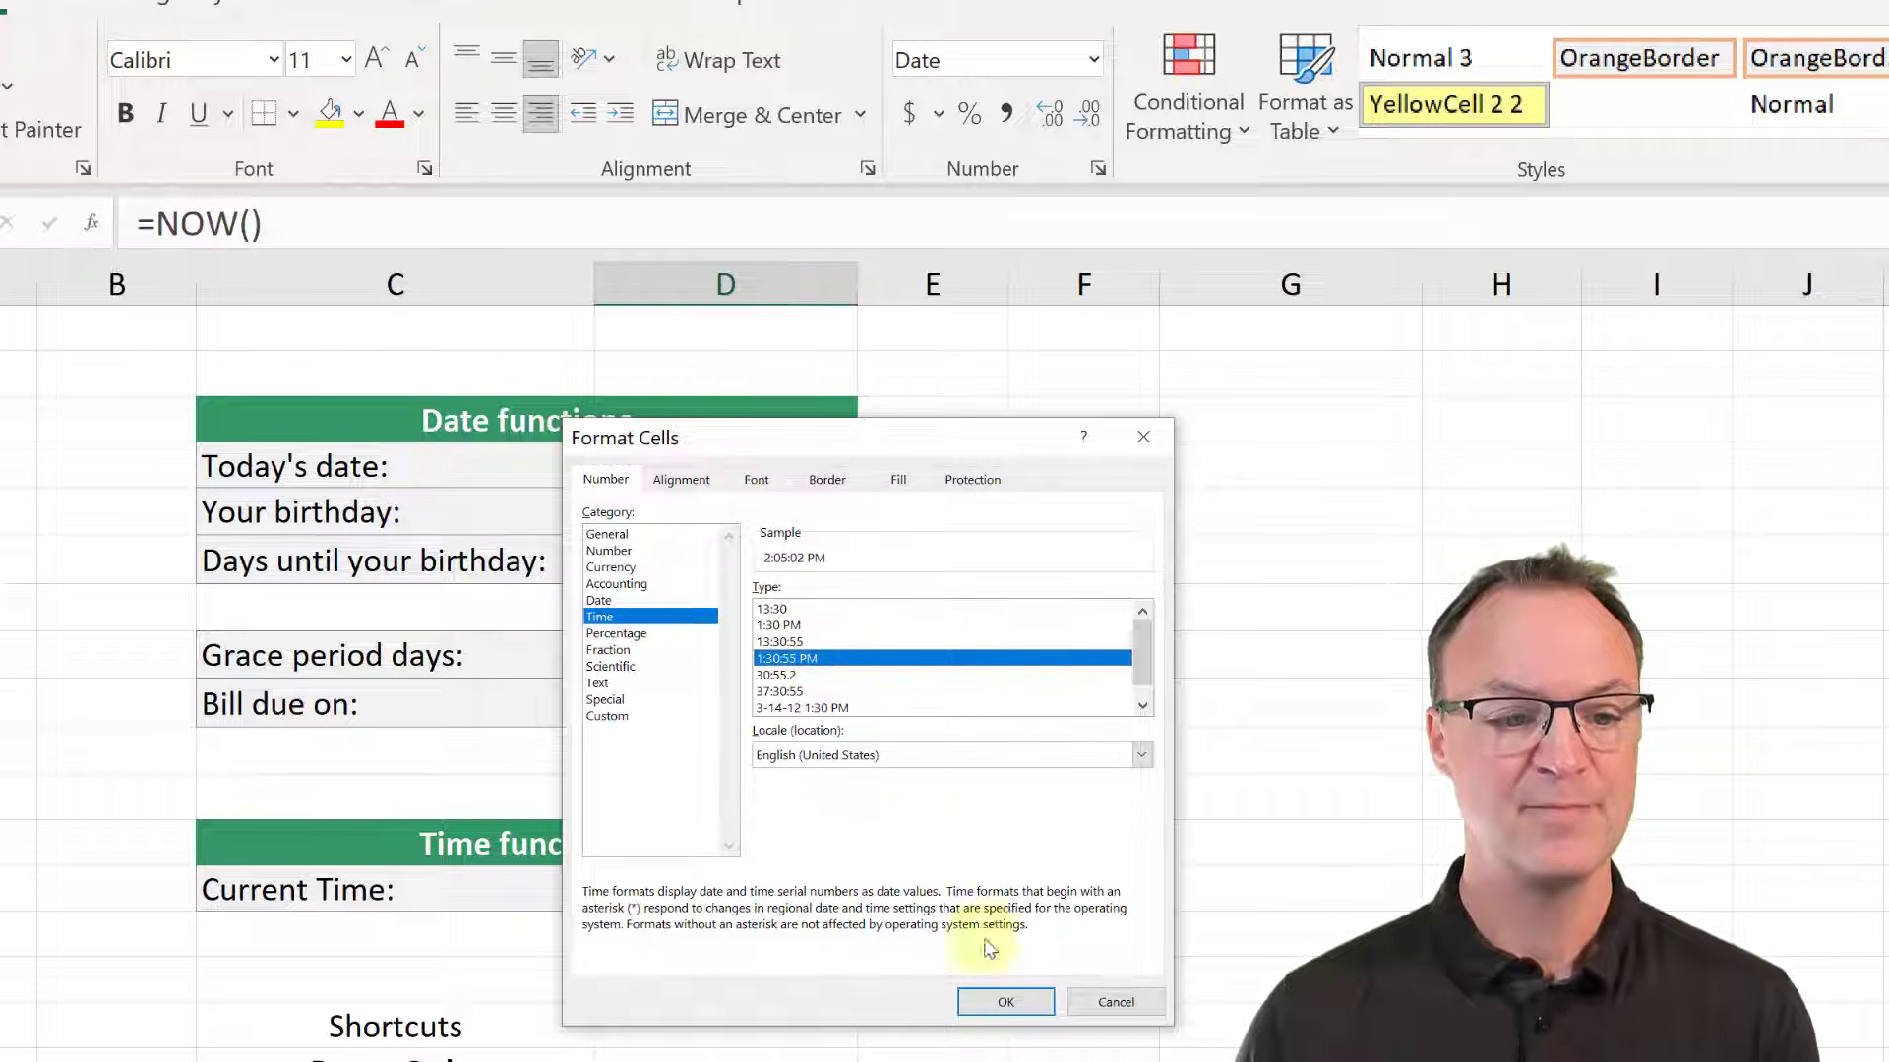
{"action": "left_click", "coordinate": [983, 1000]}
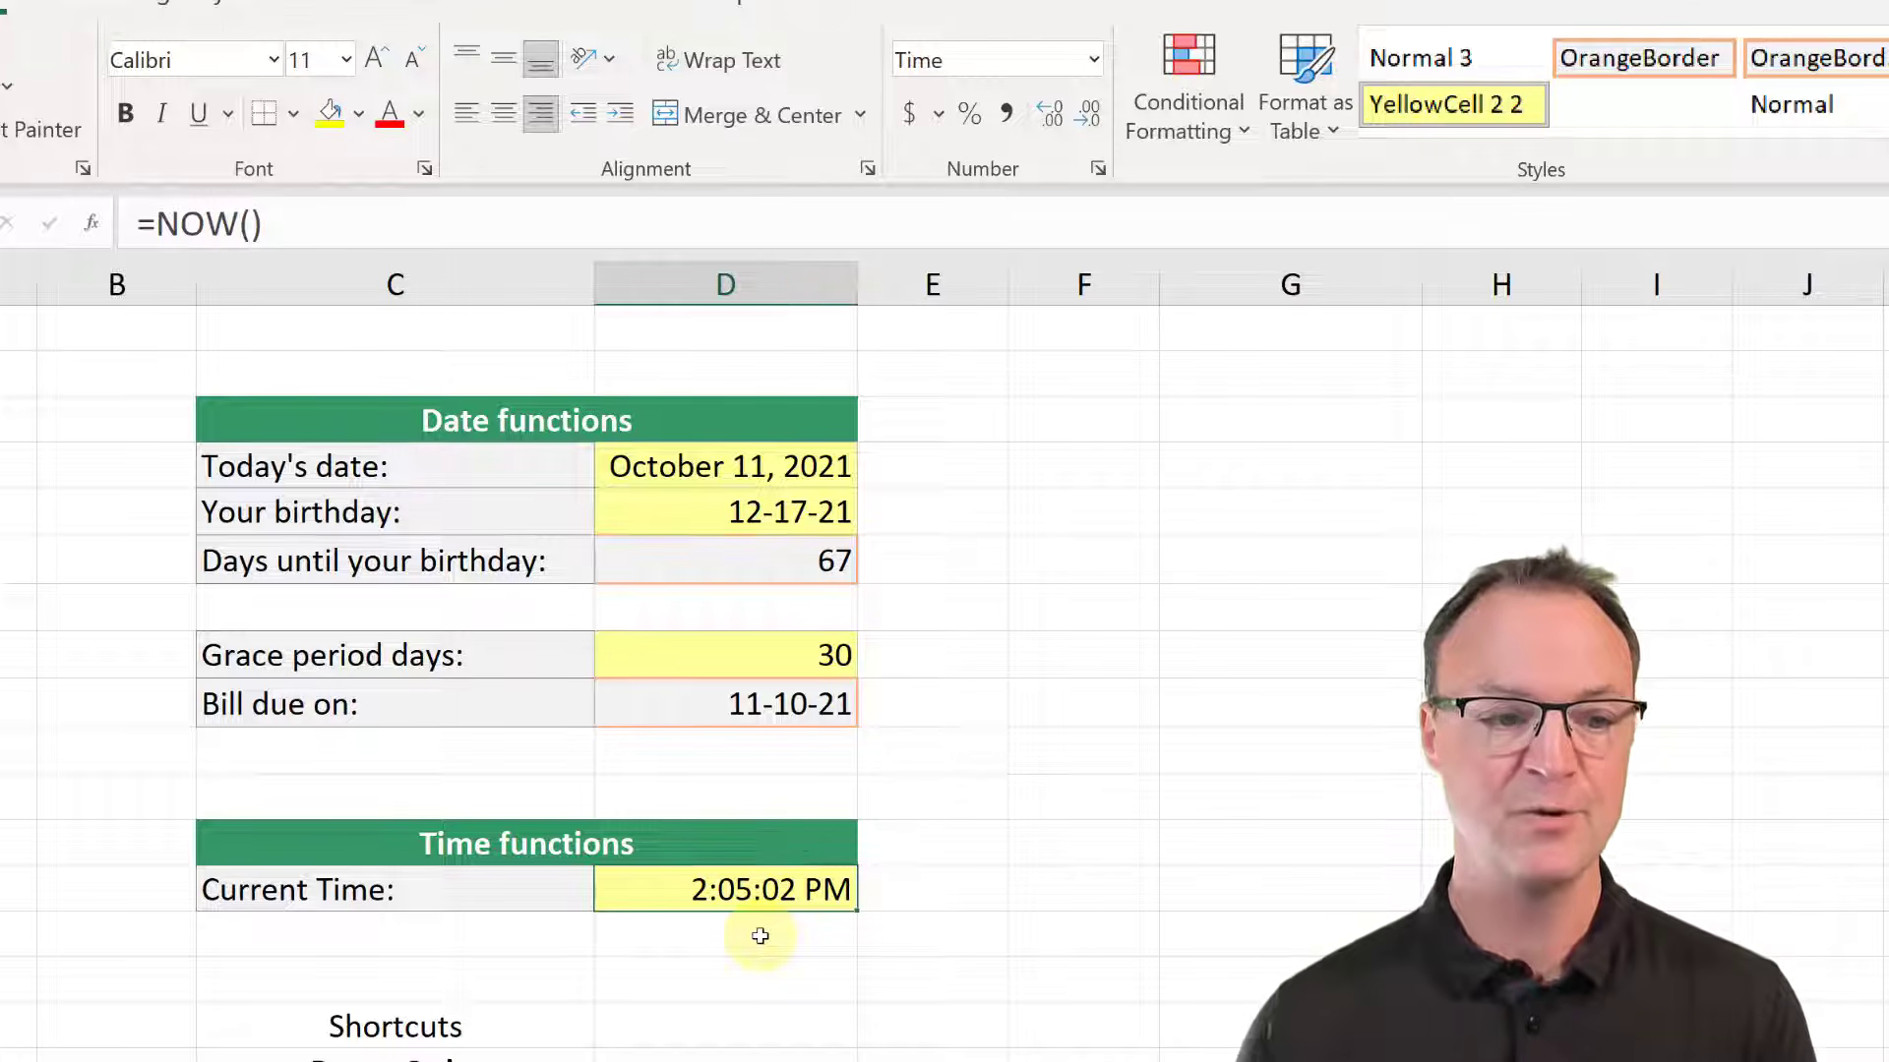
Step: Change the Current Time cell's format to the Time type 3-14-12 1:30 PM, showing both date and time
{"action": "right_click", "coordinate": [773, 899]}
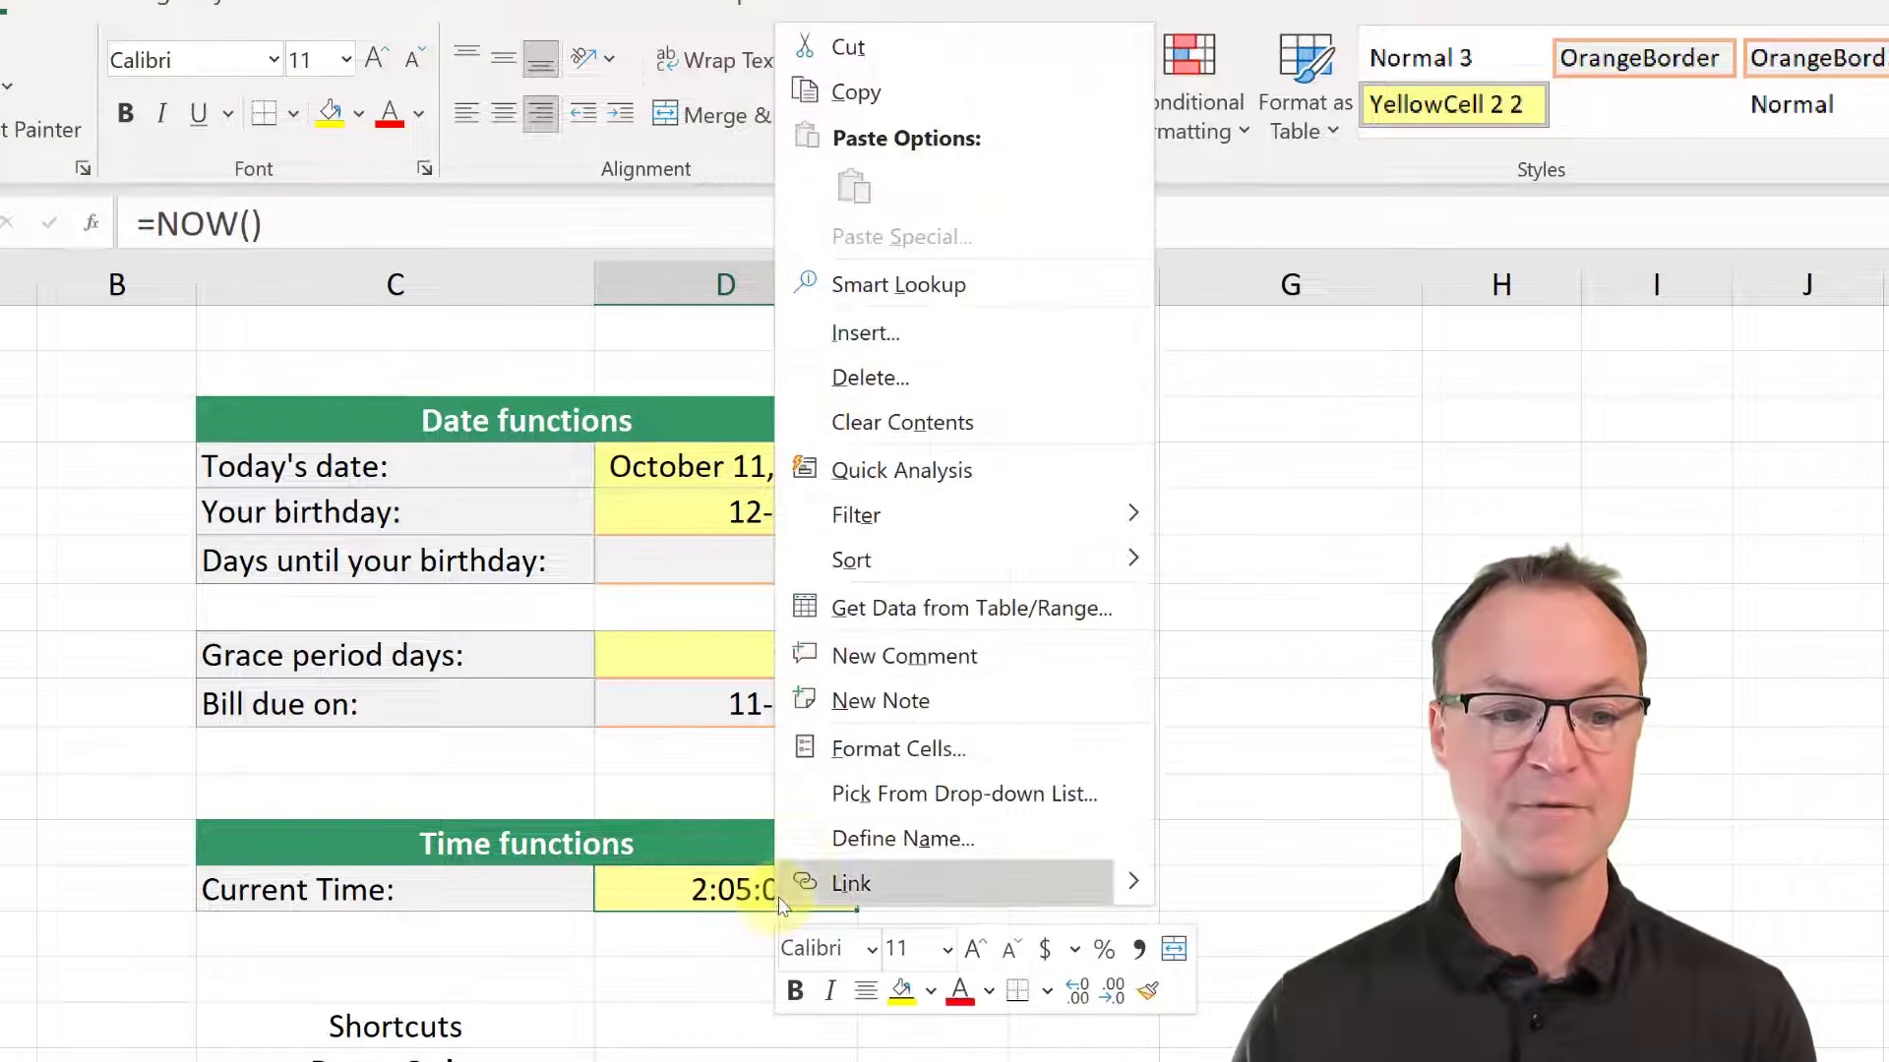
{"action": "left_click", "coordinate": [854, 767]}
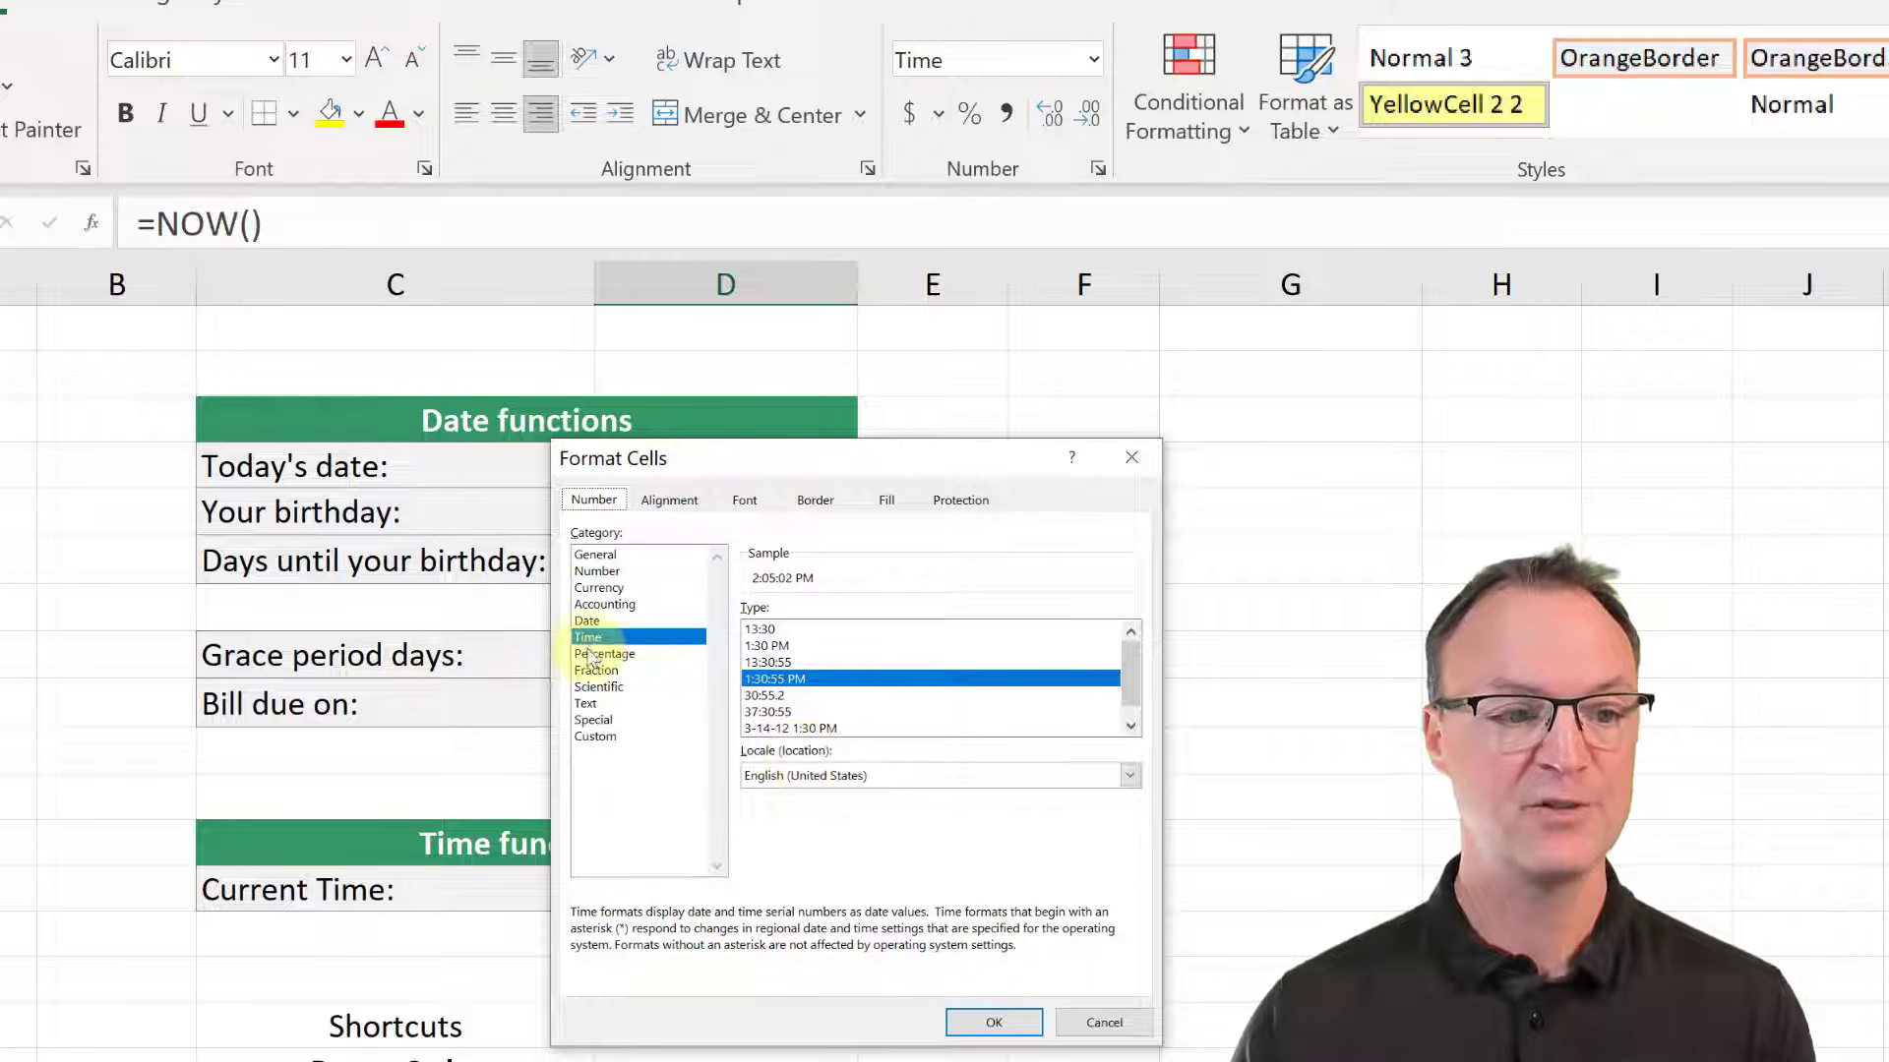
{"action": "left_click", "coordinate": [596, 623]}
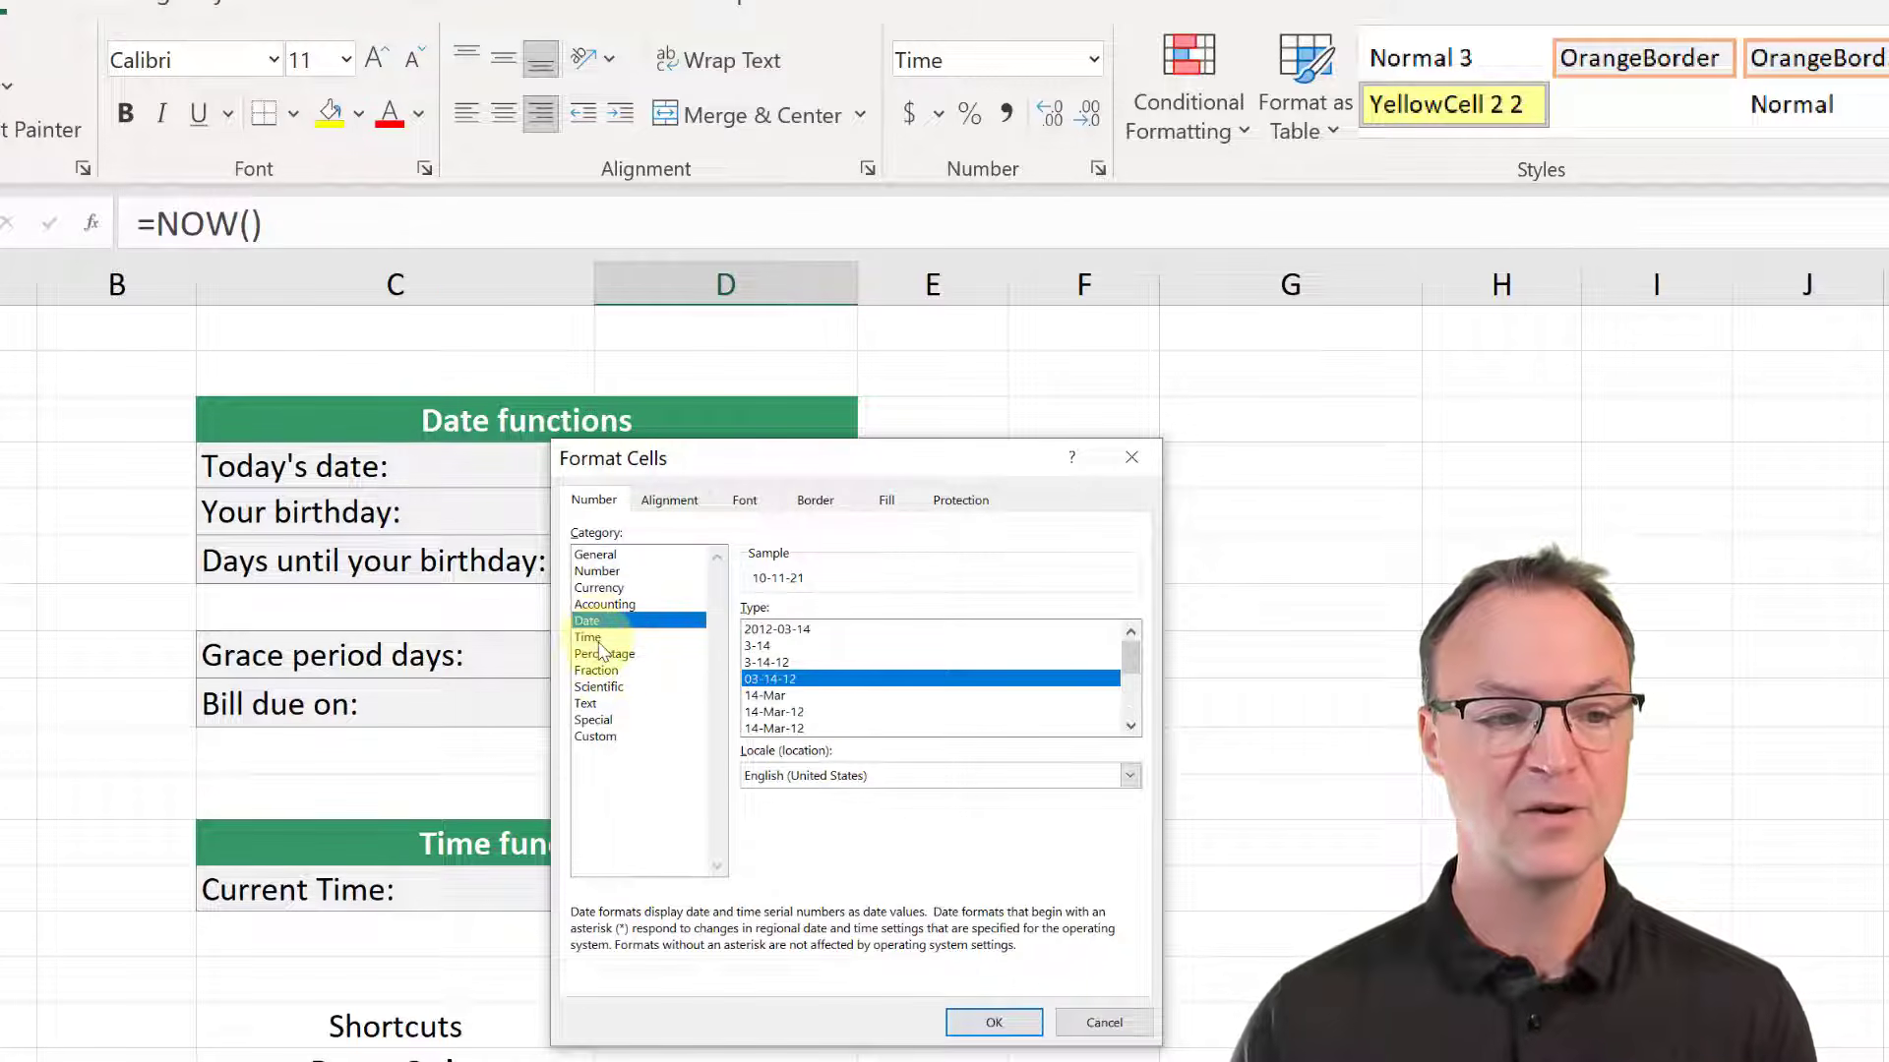
{"action": "left_click", "coordinate": [588, 637]}
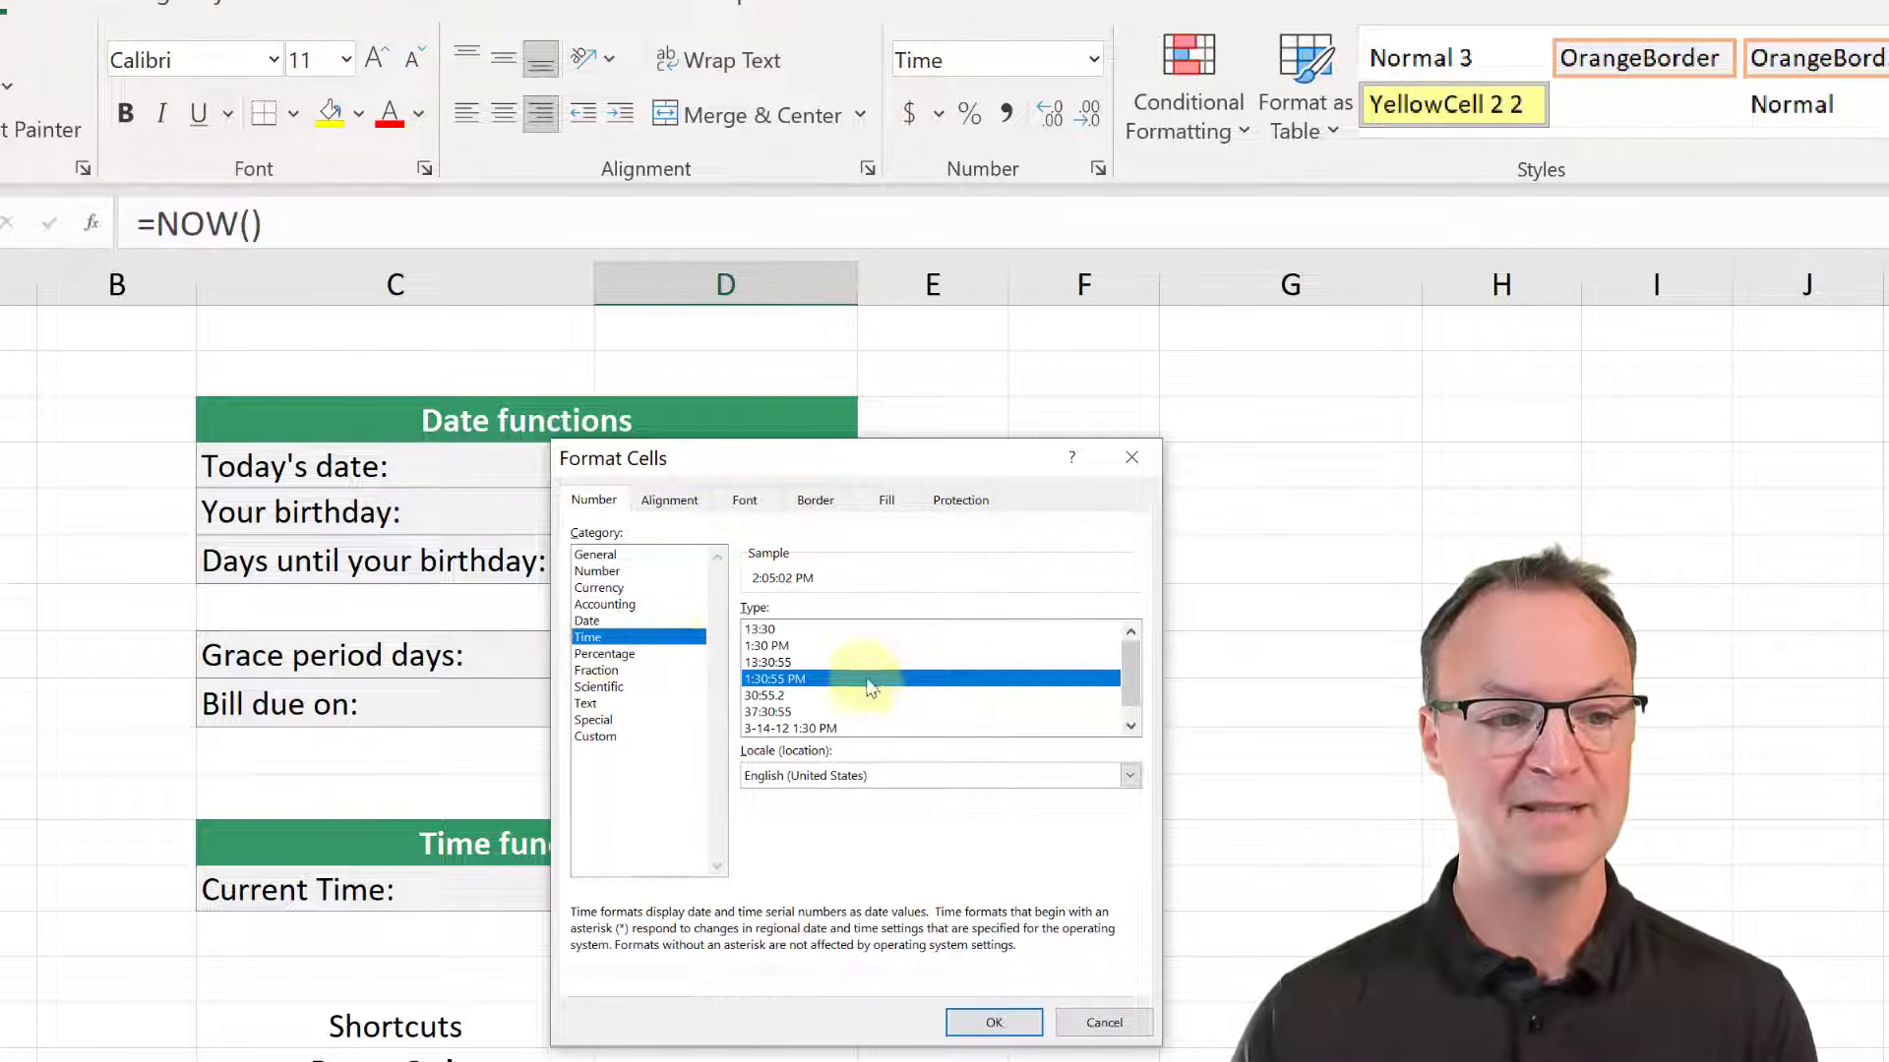
{"action": "left_click", "coordinate": [805, 712]}
{"action": "left_click", "coordinate": [838, 728]}
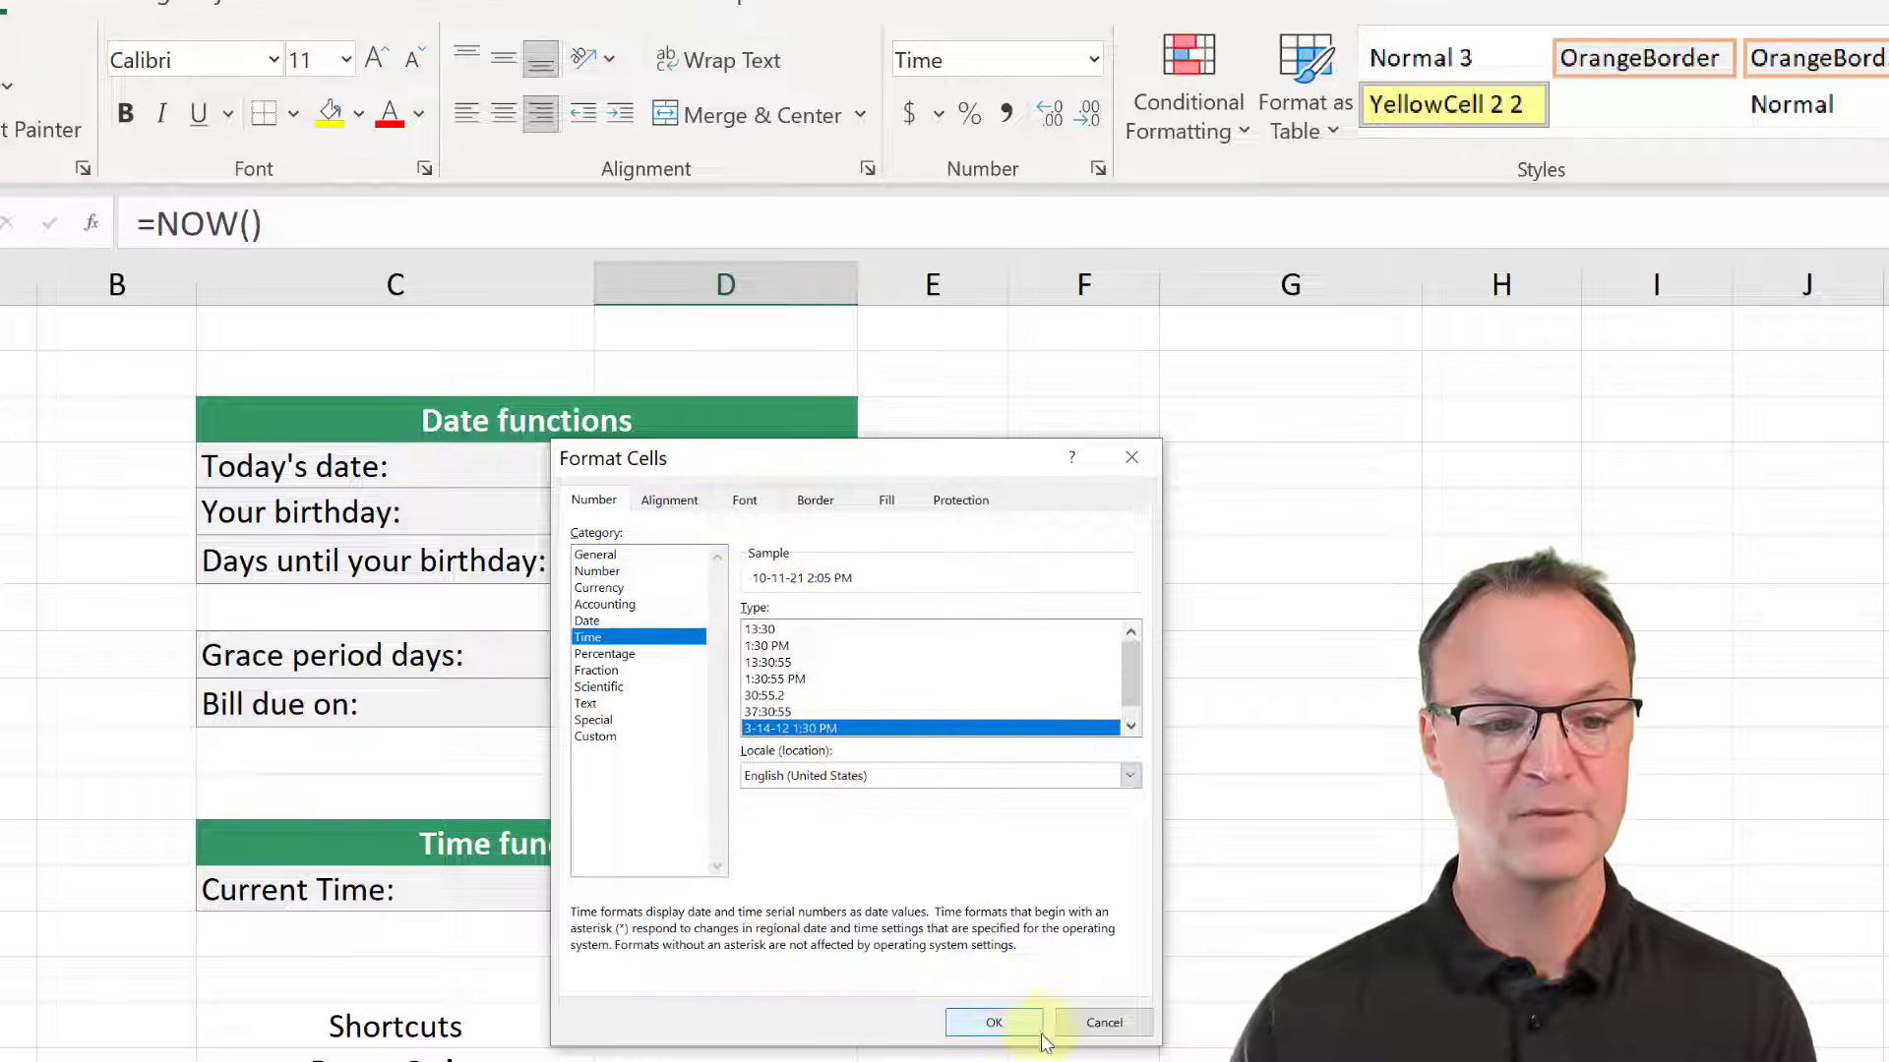
{"action": "left_click", "coordinate": [996, 1019]}
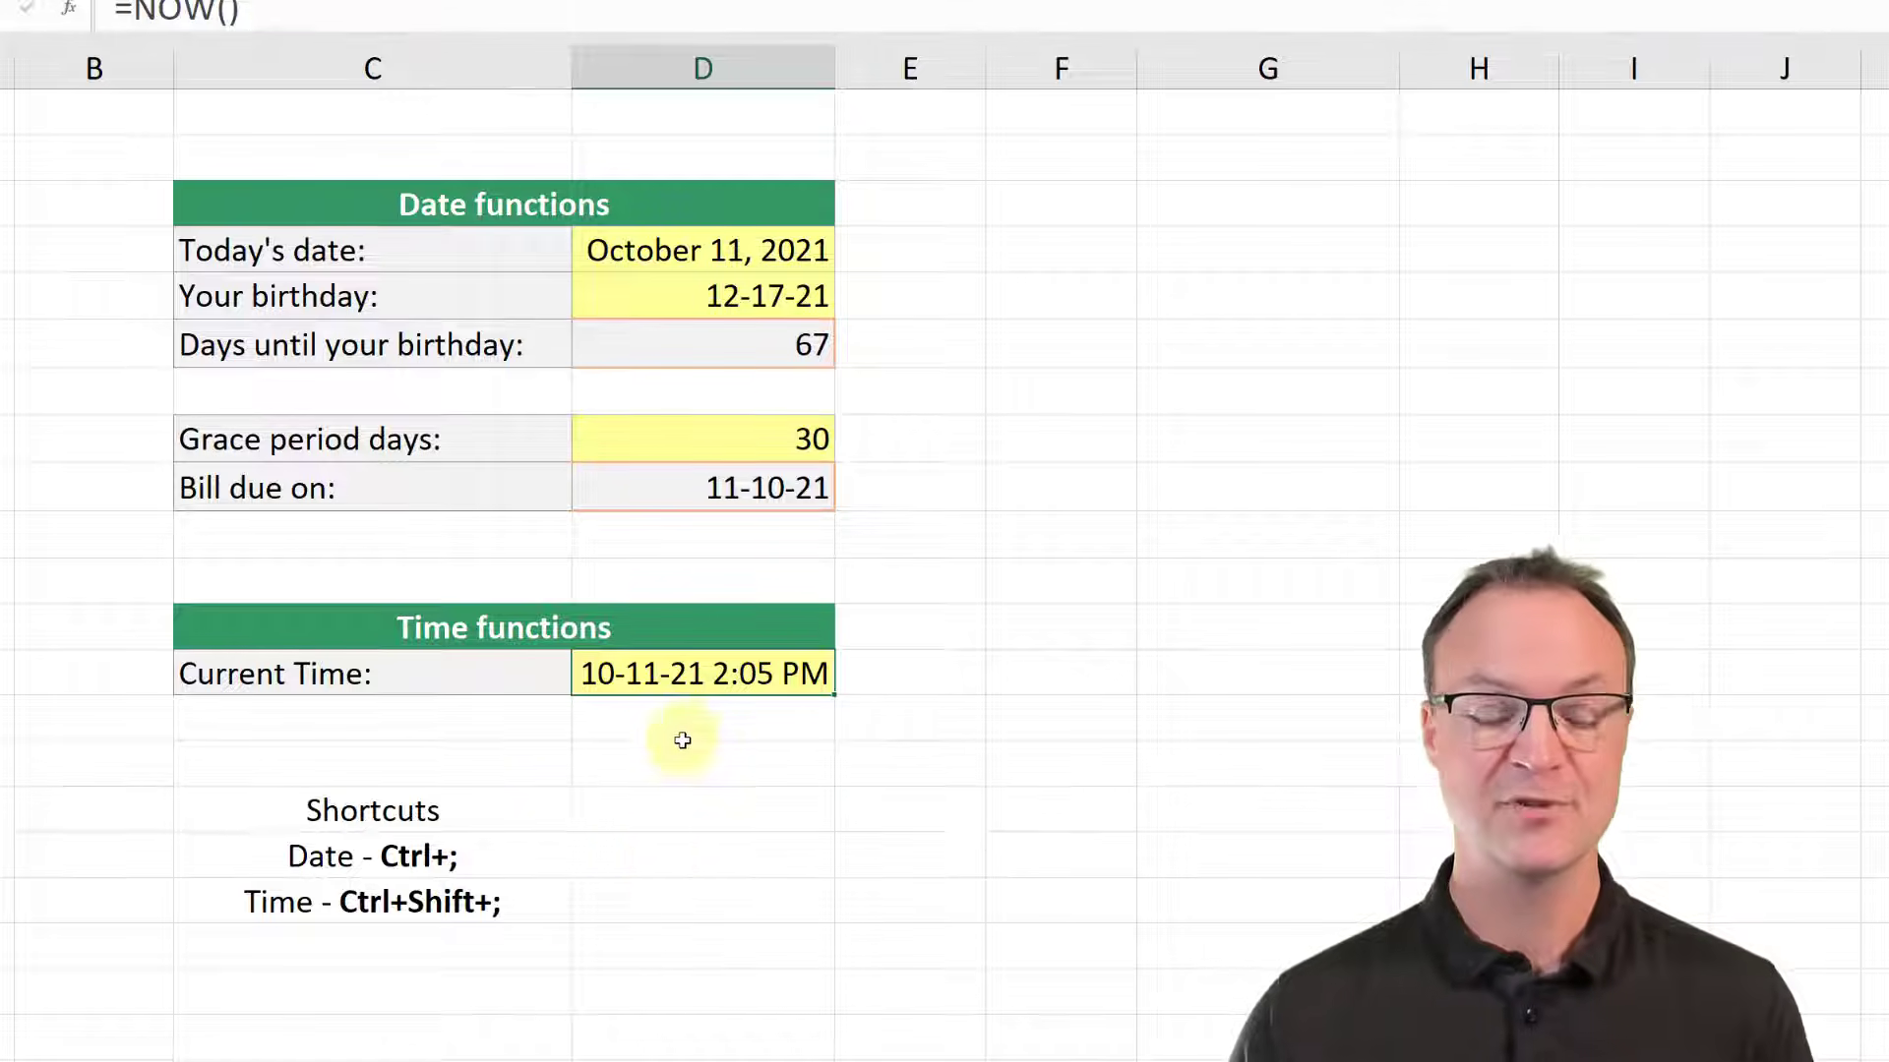
Step: Insert the current date as a fixed value in D17 and the current time in D18, beside the shortcut labels
{"action": "left_click", "coordinate": [729, 825]}
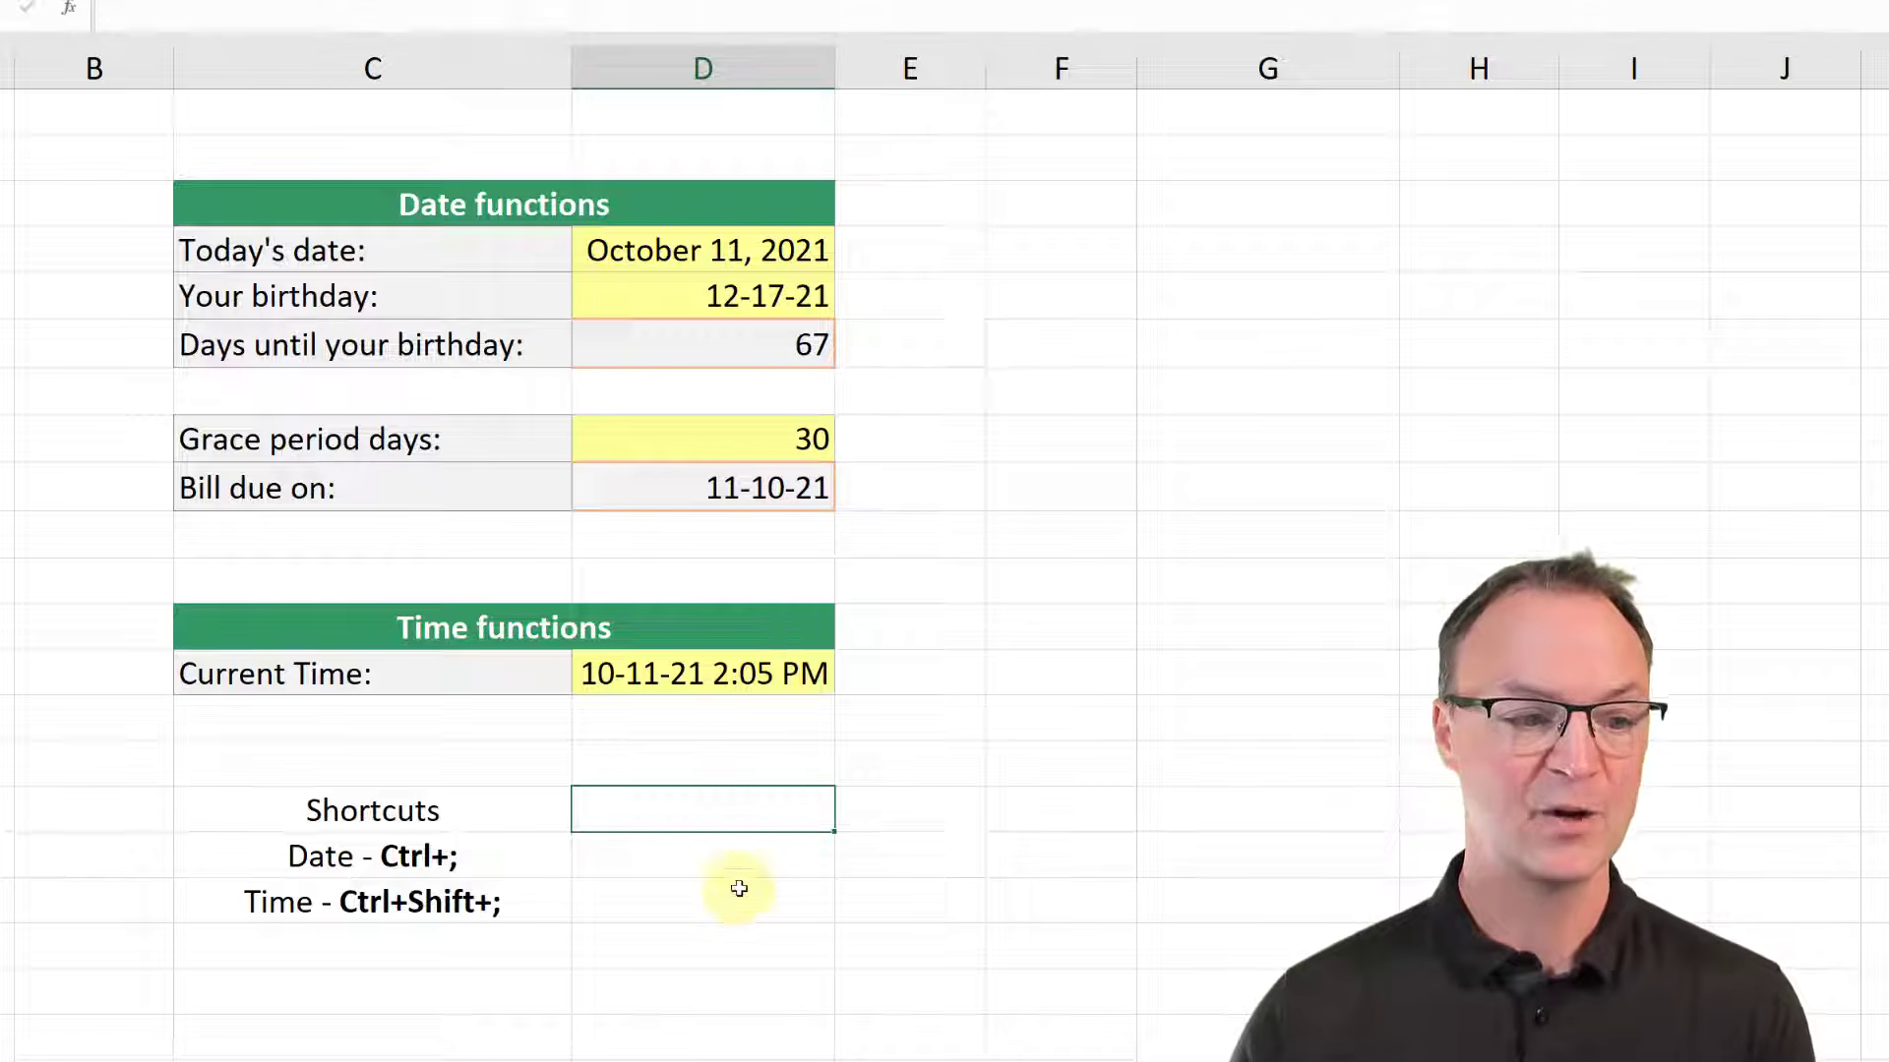
{"action": "left_click", "coordinate": [725, 868]}
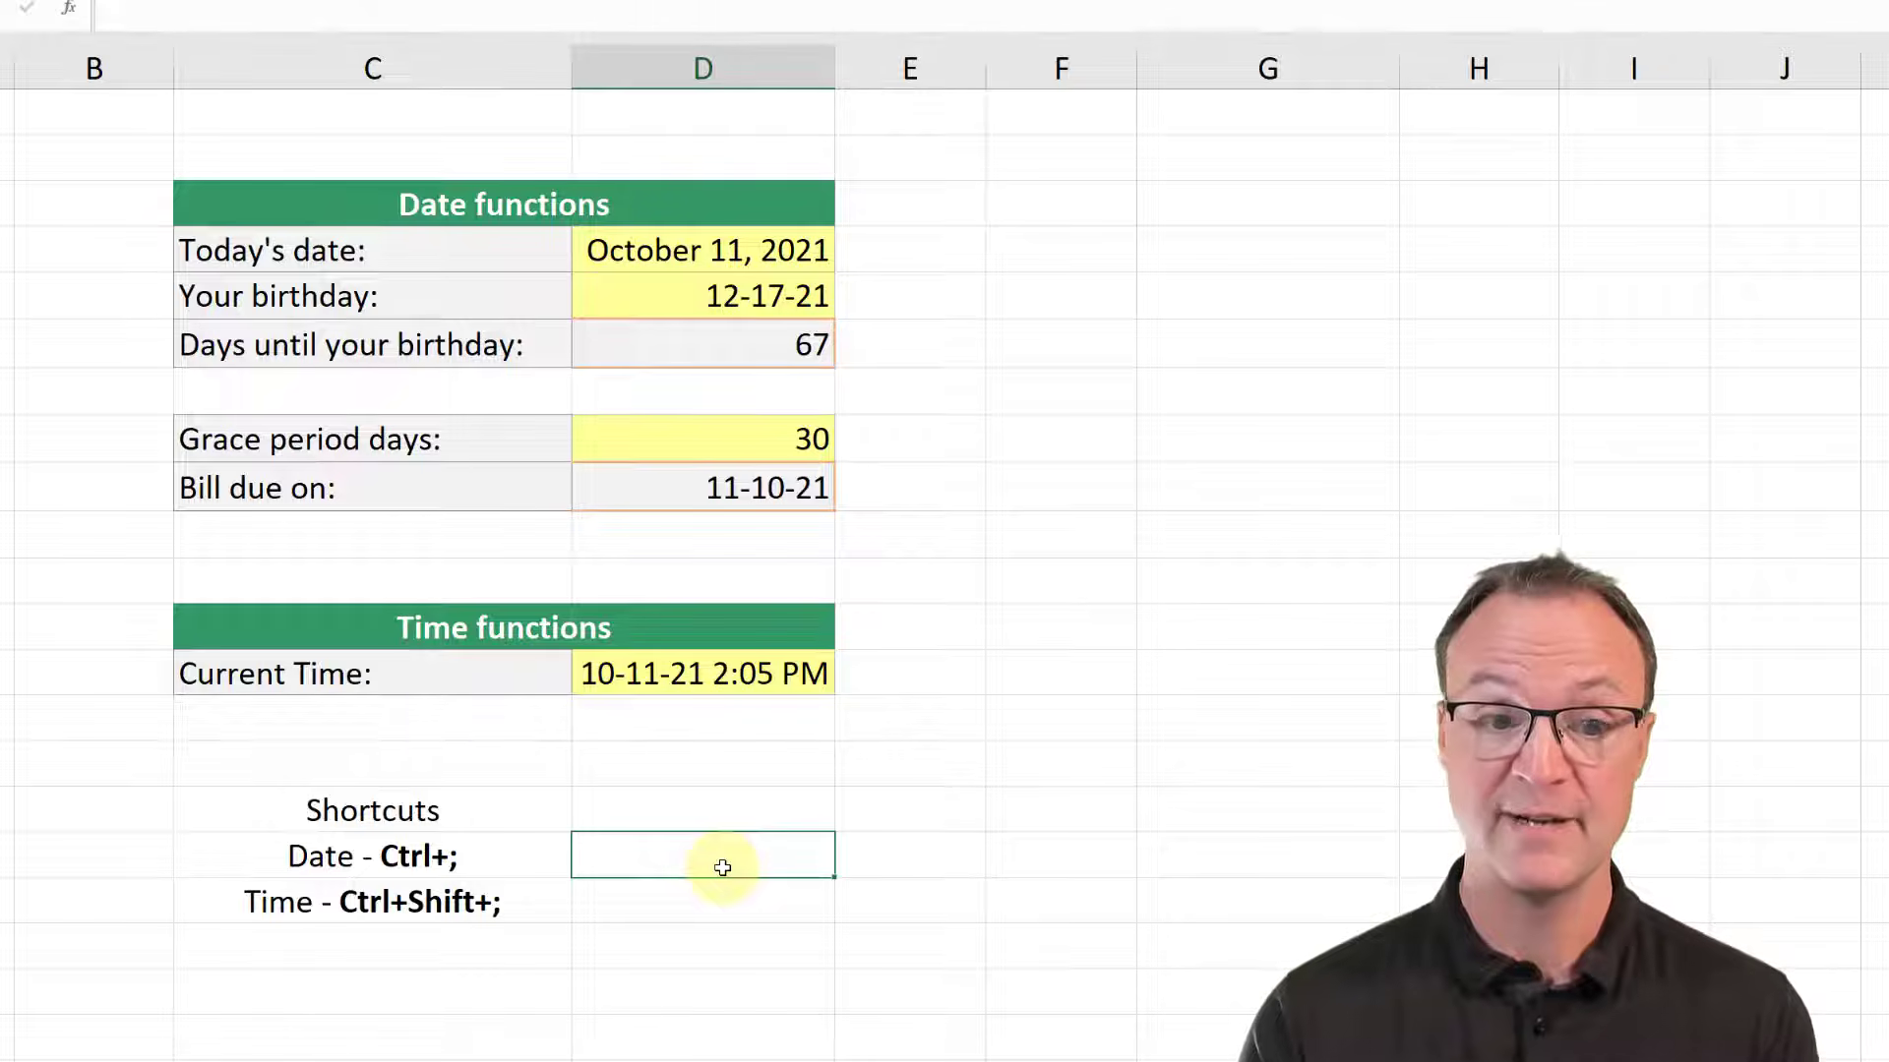
{"action": "key", "text": "ctrl+semicolon"}
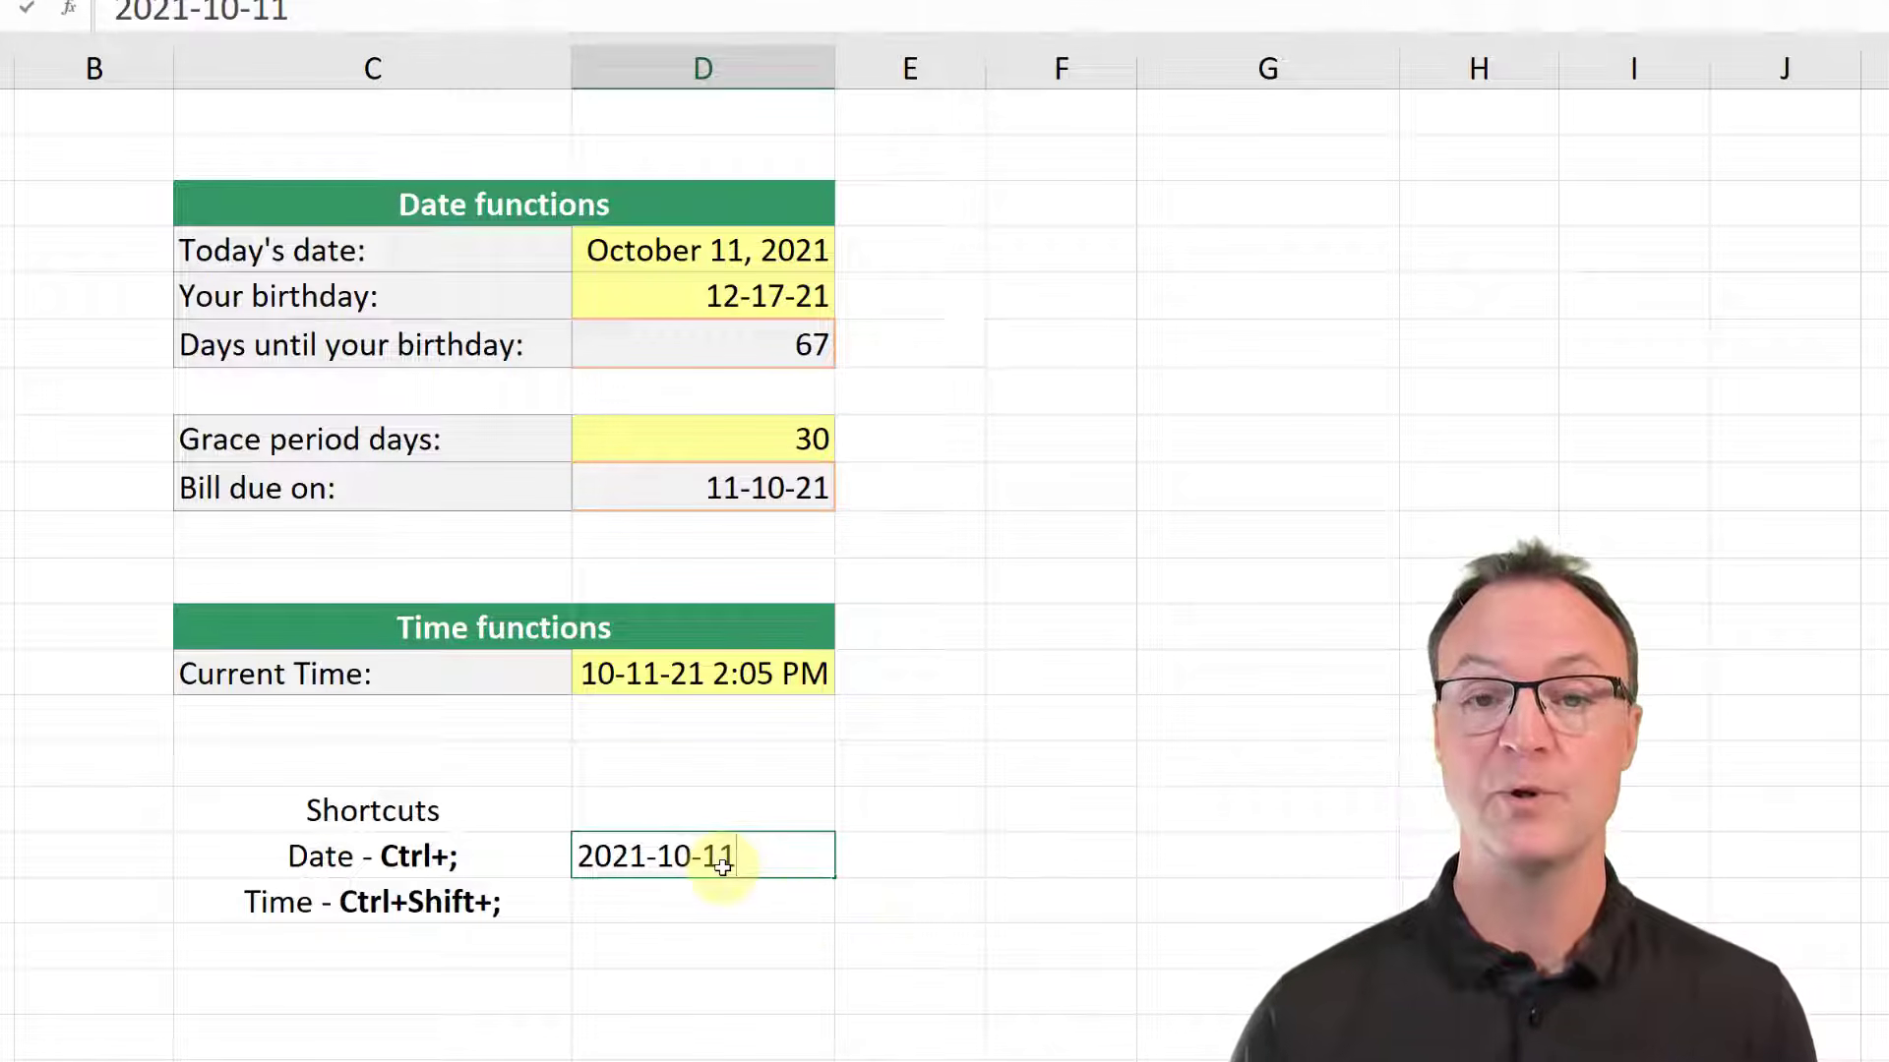
{"action": "left_click", "coordinate": [725, 900]}
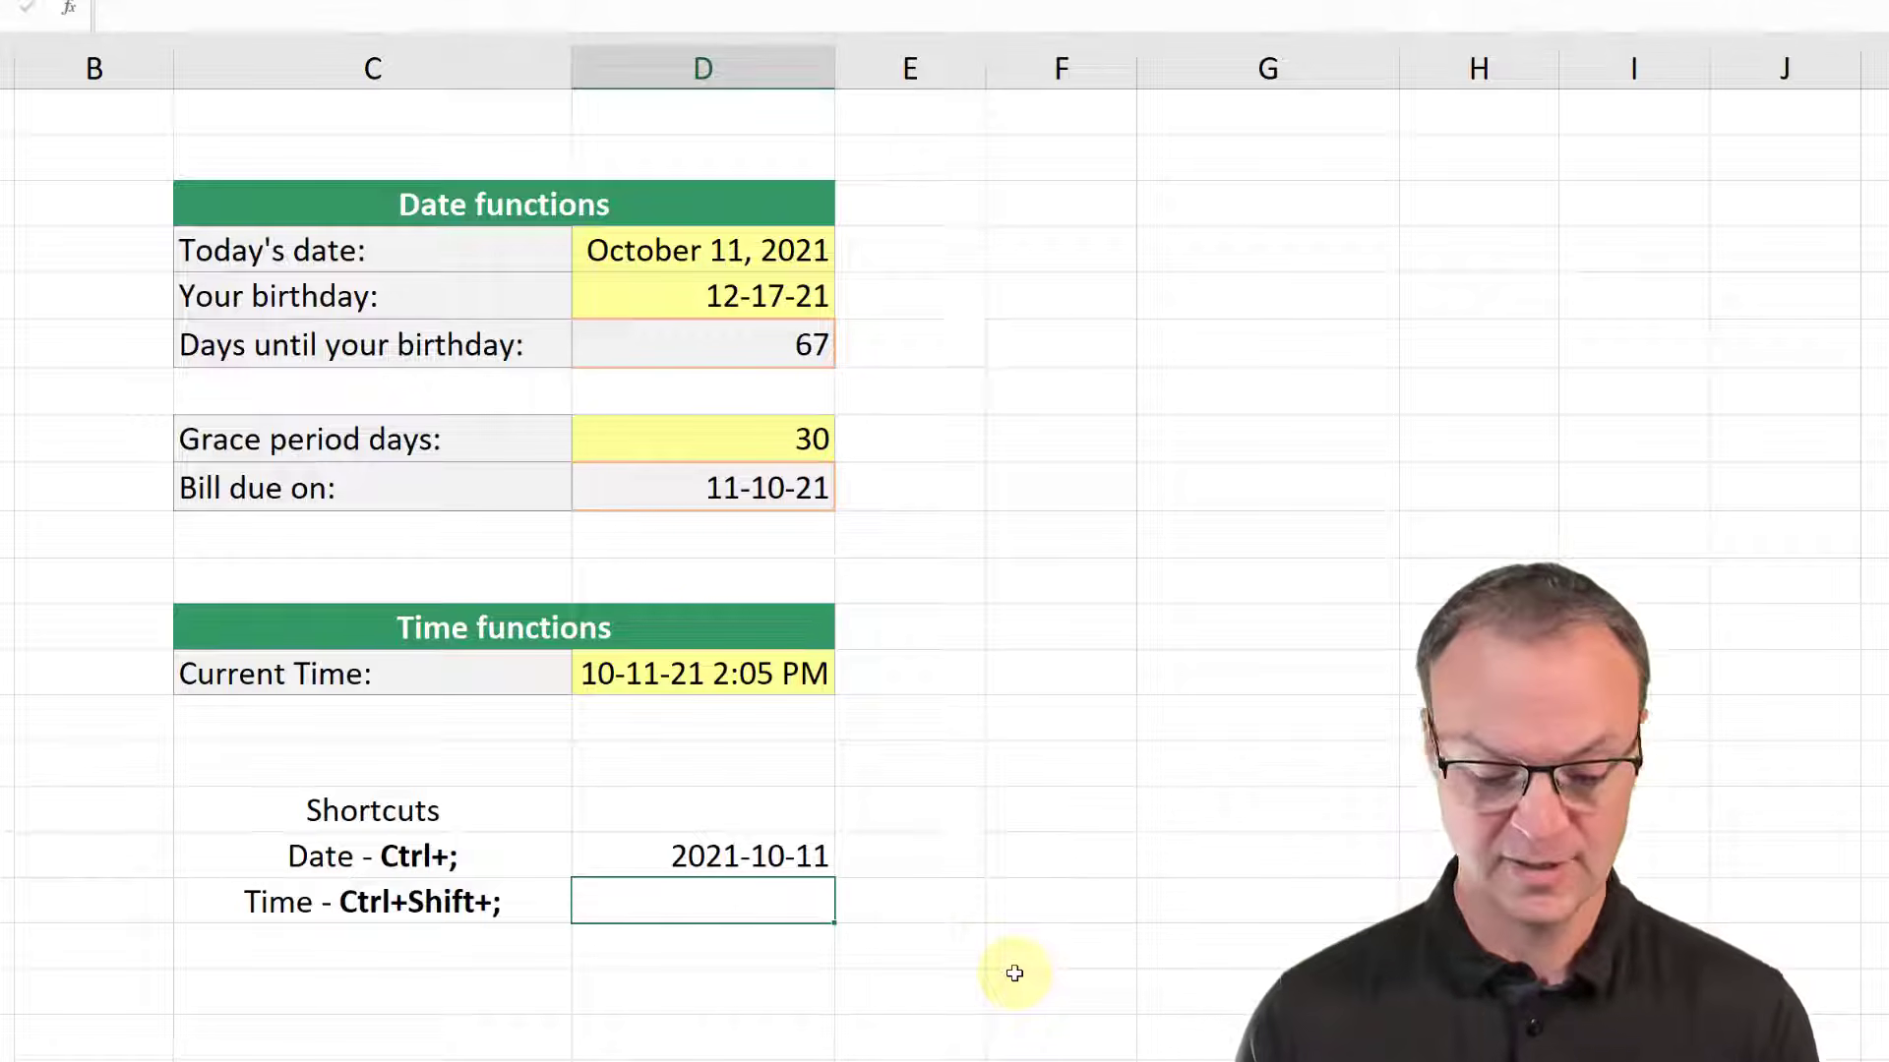
{"action": "key", "text": "ctrl+shift+semicolon"}
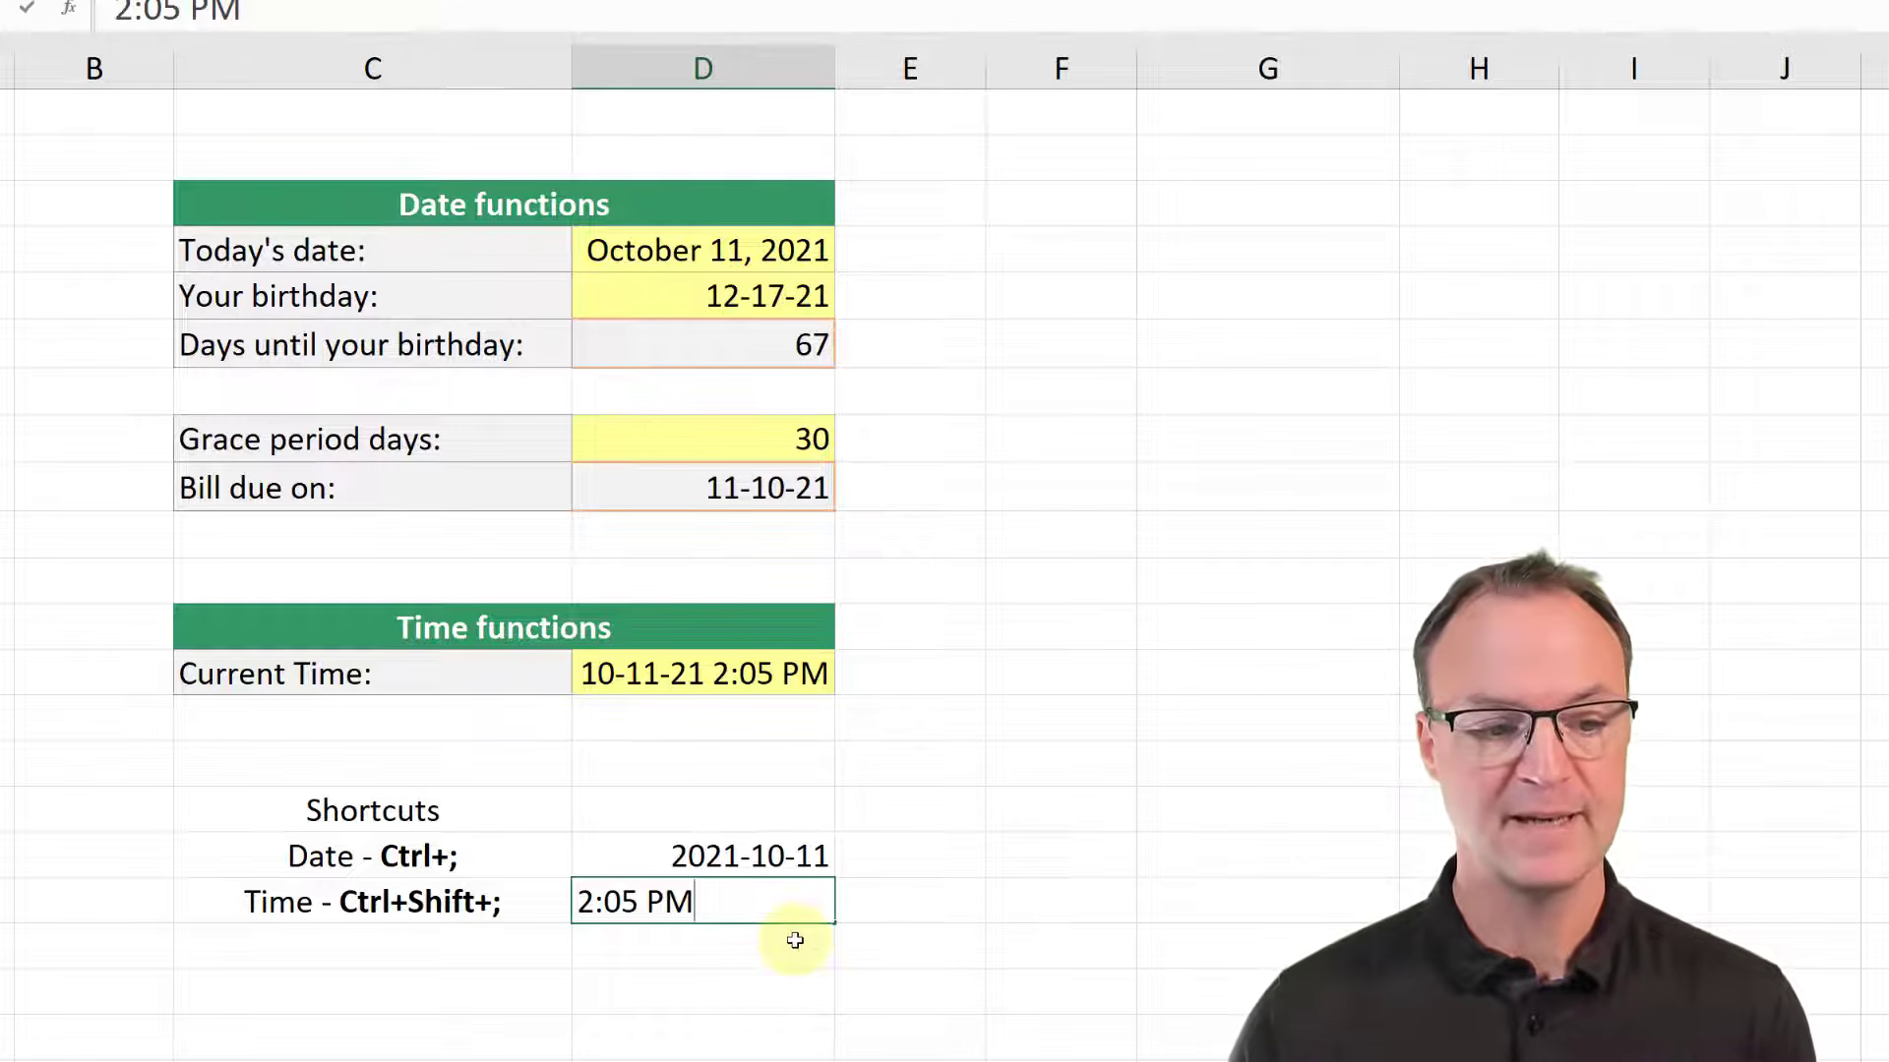
{"action": "left_click", "coordinate": [885, 946]}
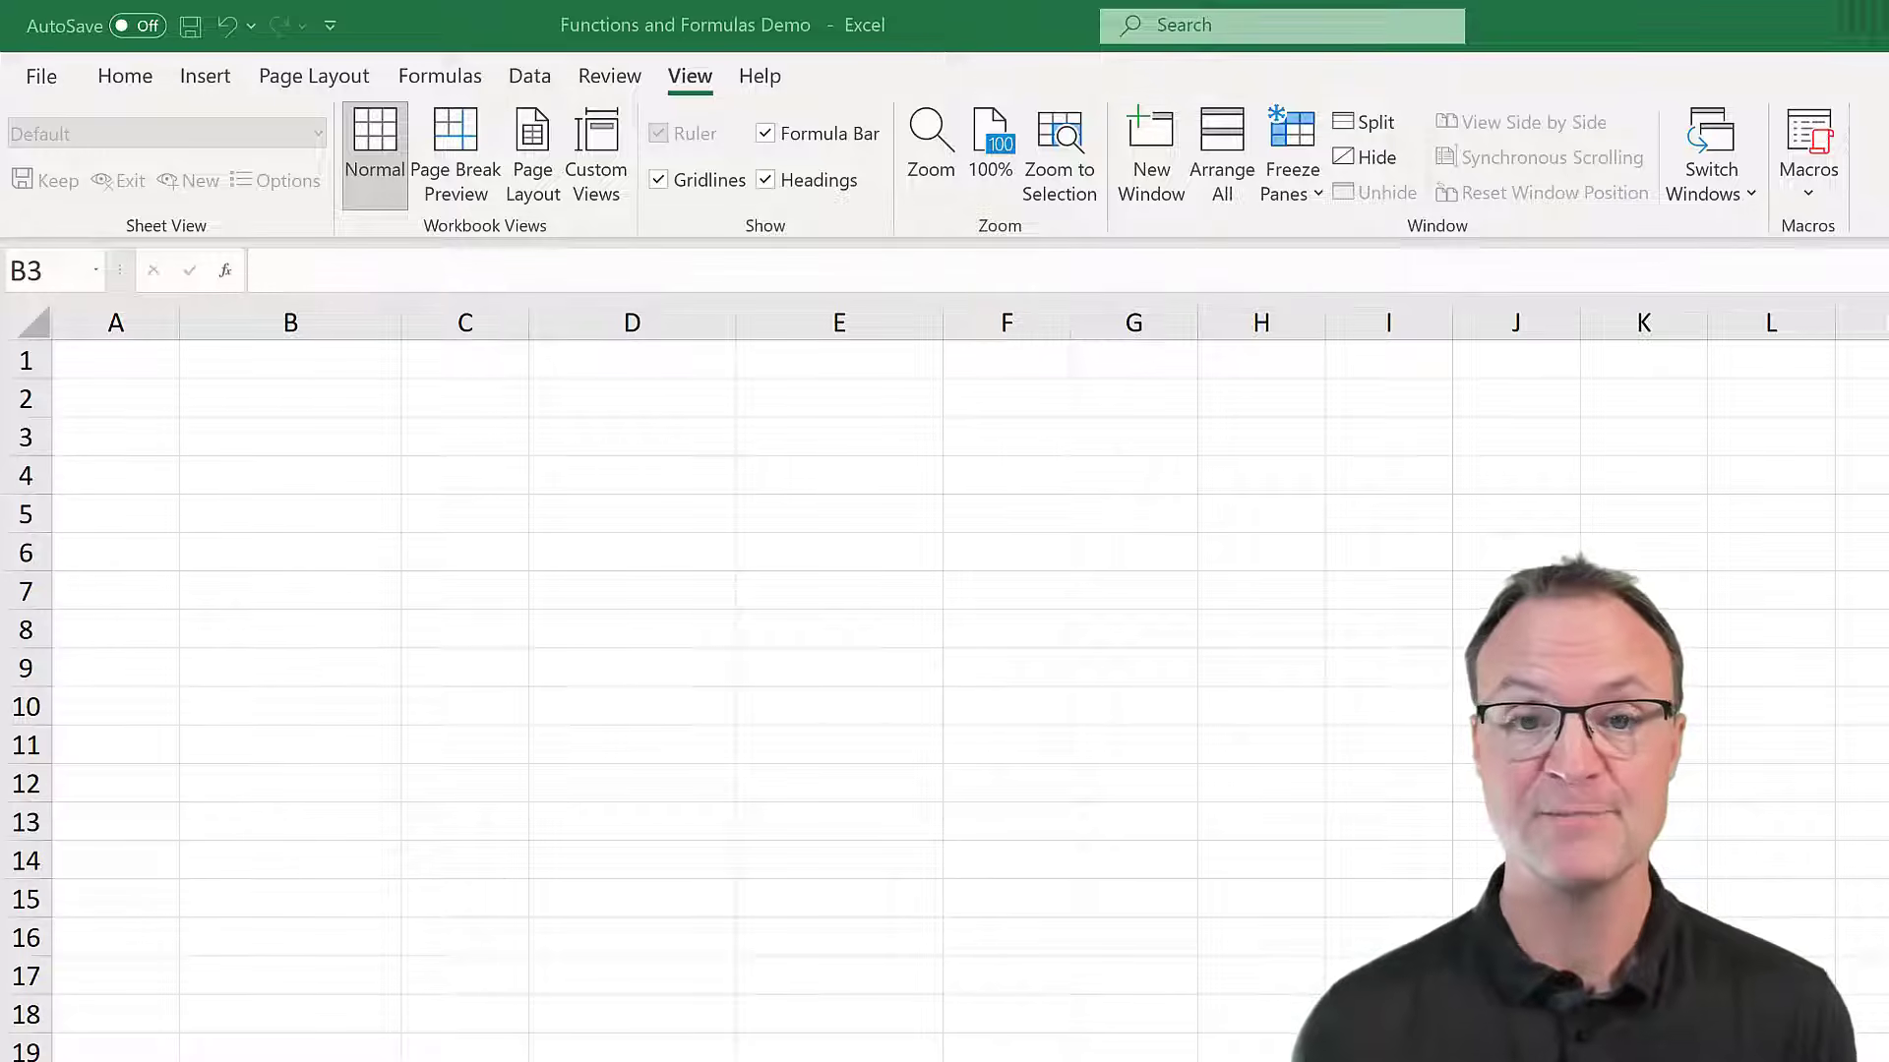
Step: Enter the formula =now() in cell B3 of the blank sheet
{"action": "left_click", "coordinate": [317, 441]}
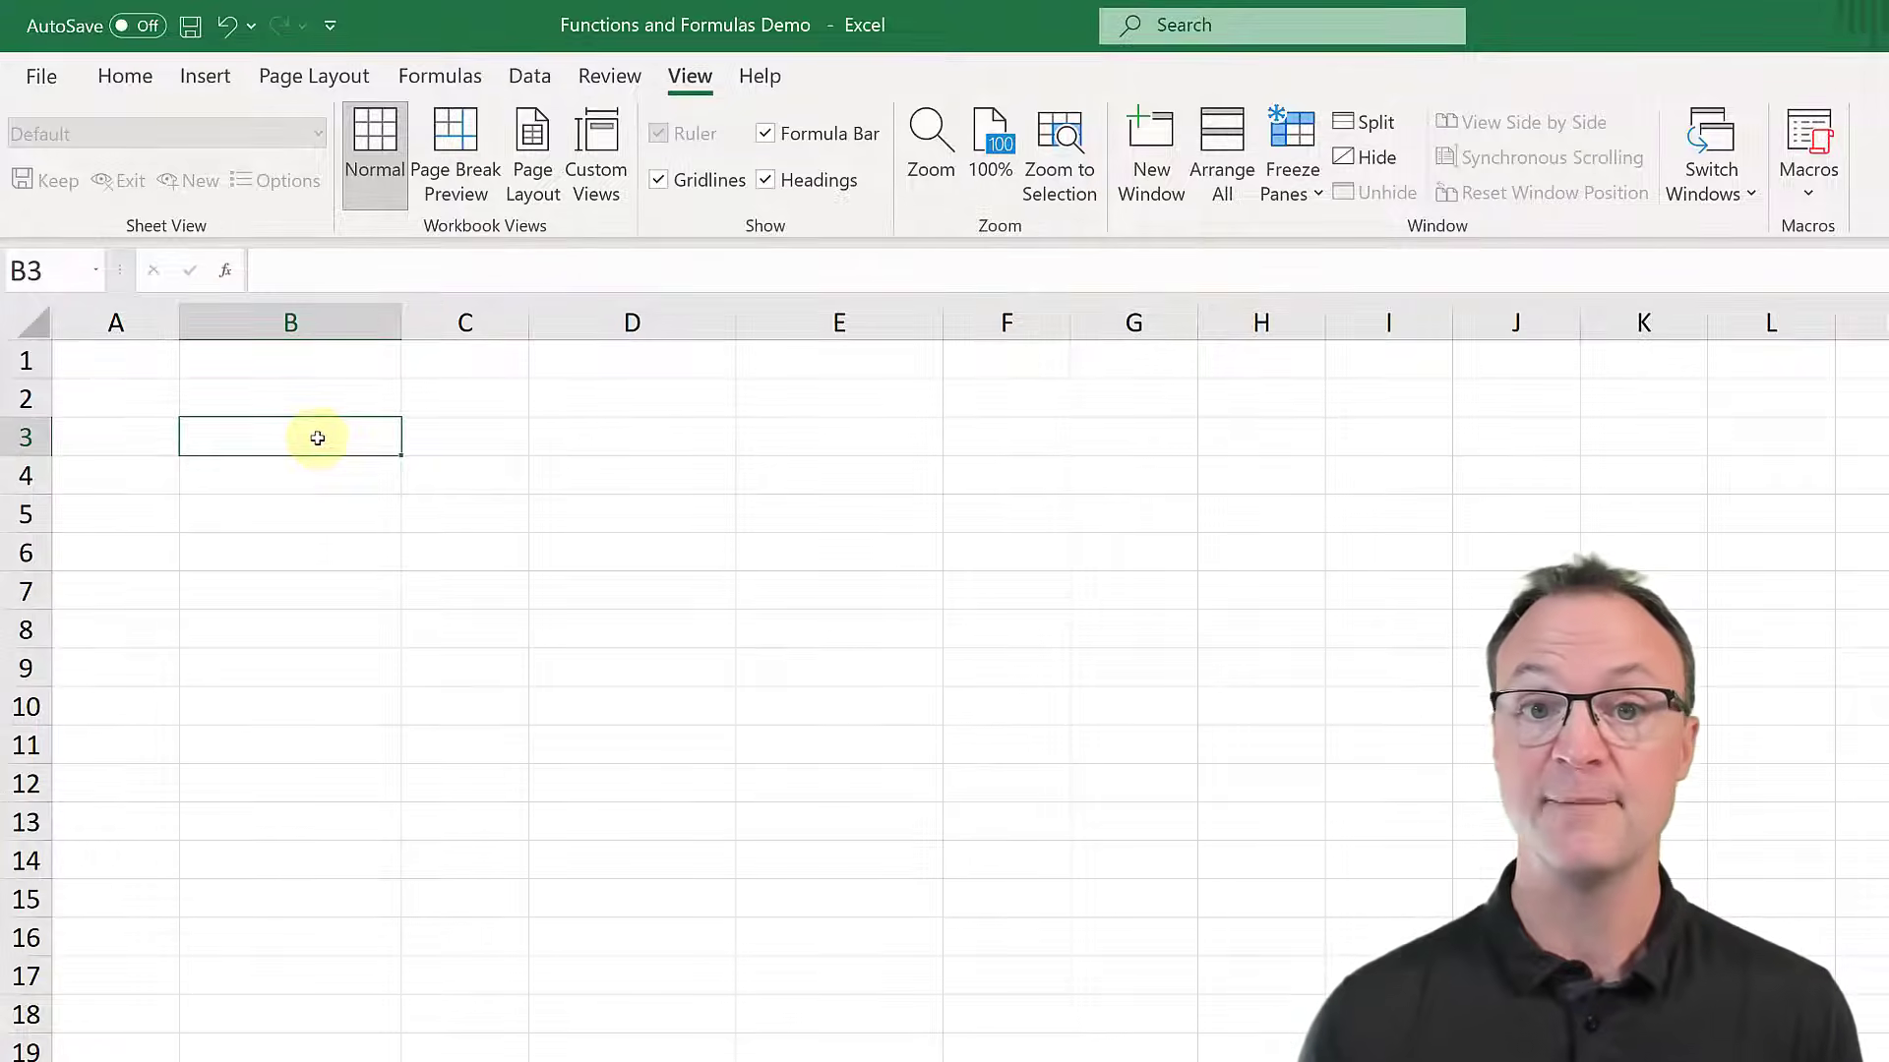
{"action": "type", "text": "="}
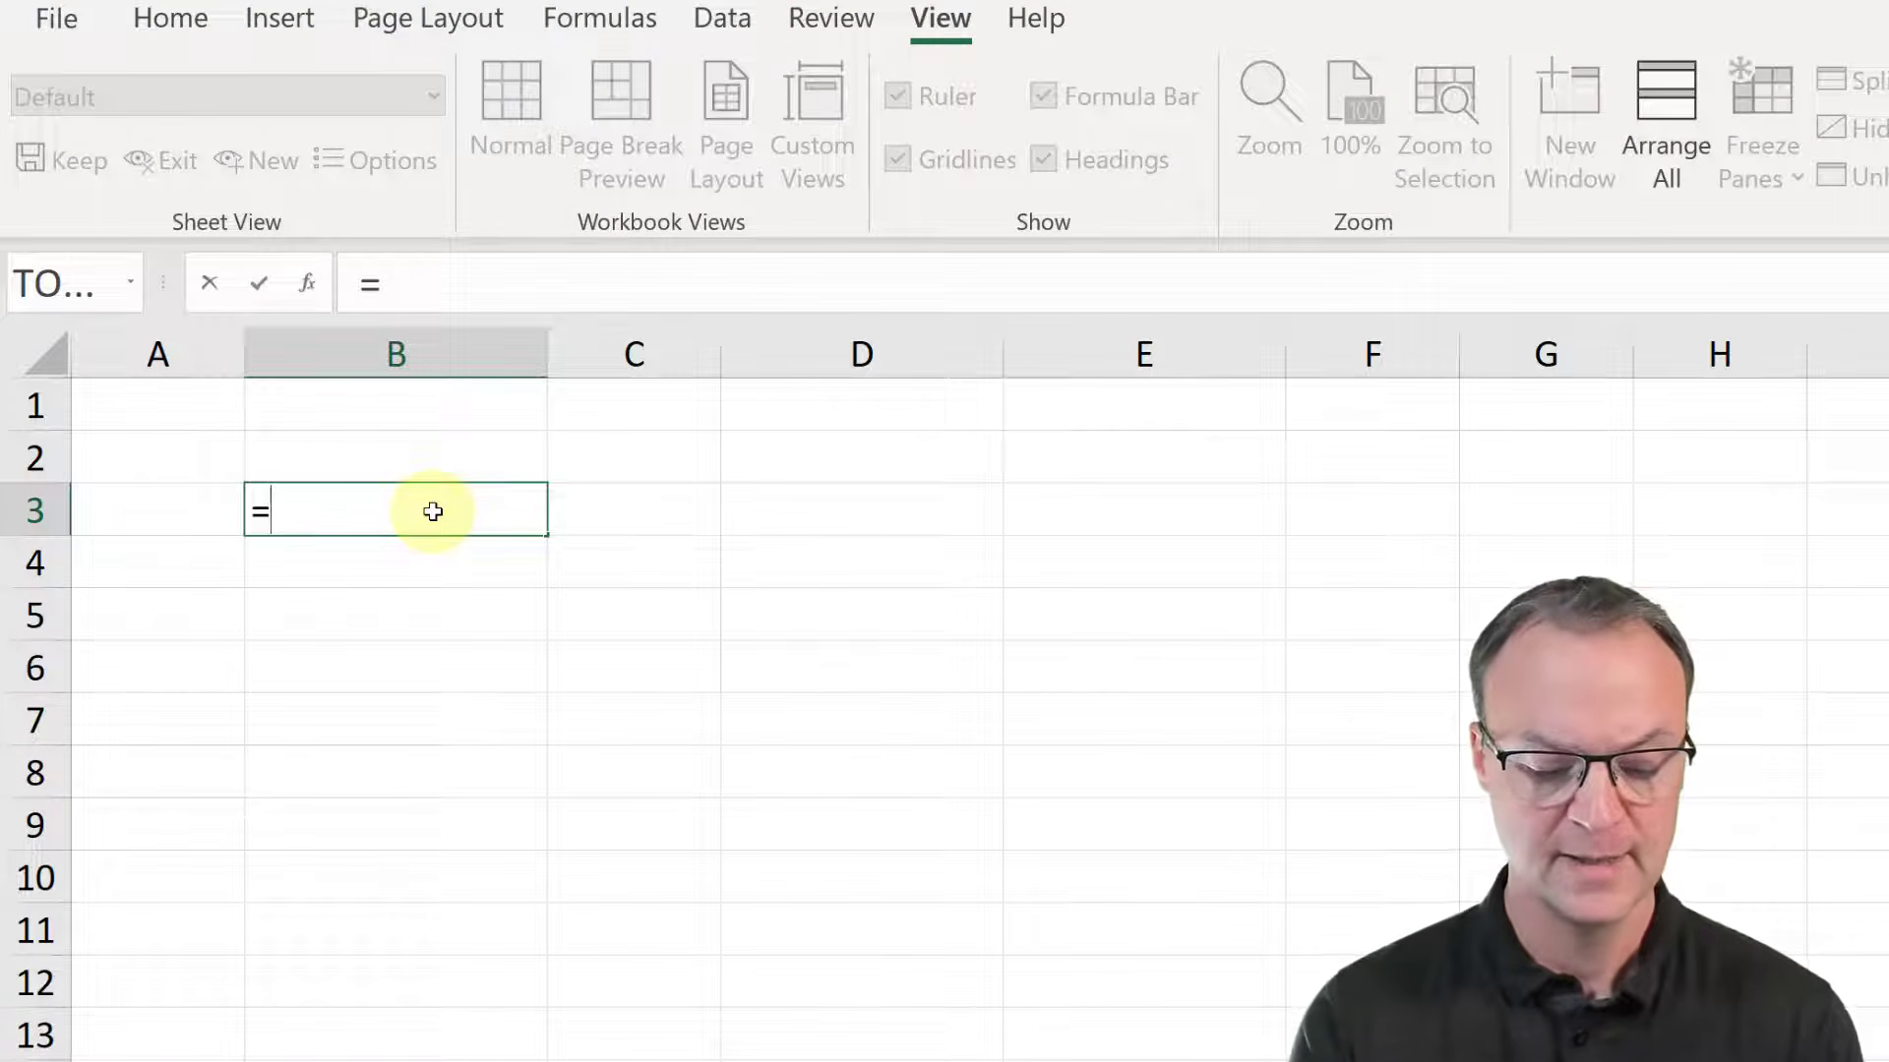
{"action": "type", "text": "new("}
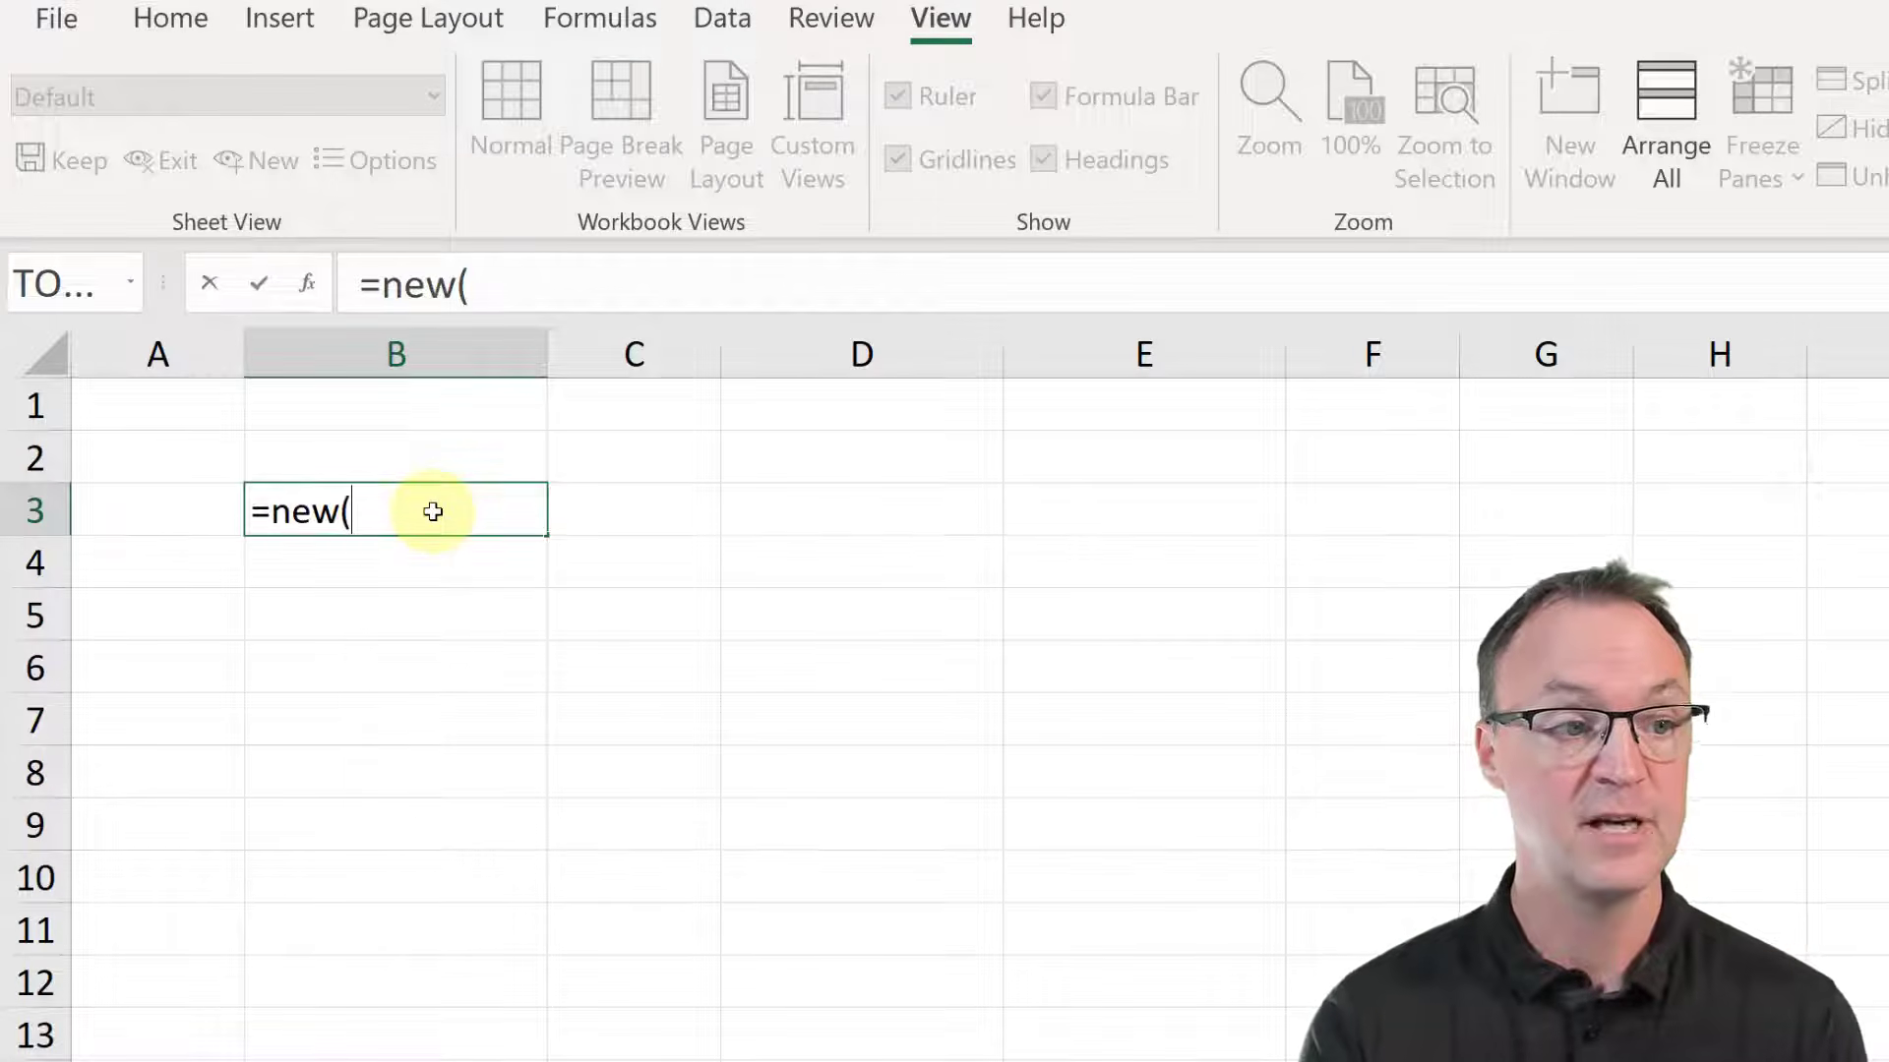
{"action": "key", "text": "BackSpace"}
{"action": "key", "text": "BackSpace"}
{"action": "key", "text": "BackSpace"}
{"action": "type", "text": "ow("}
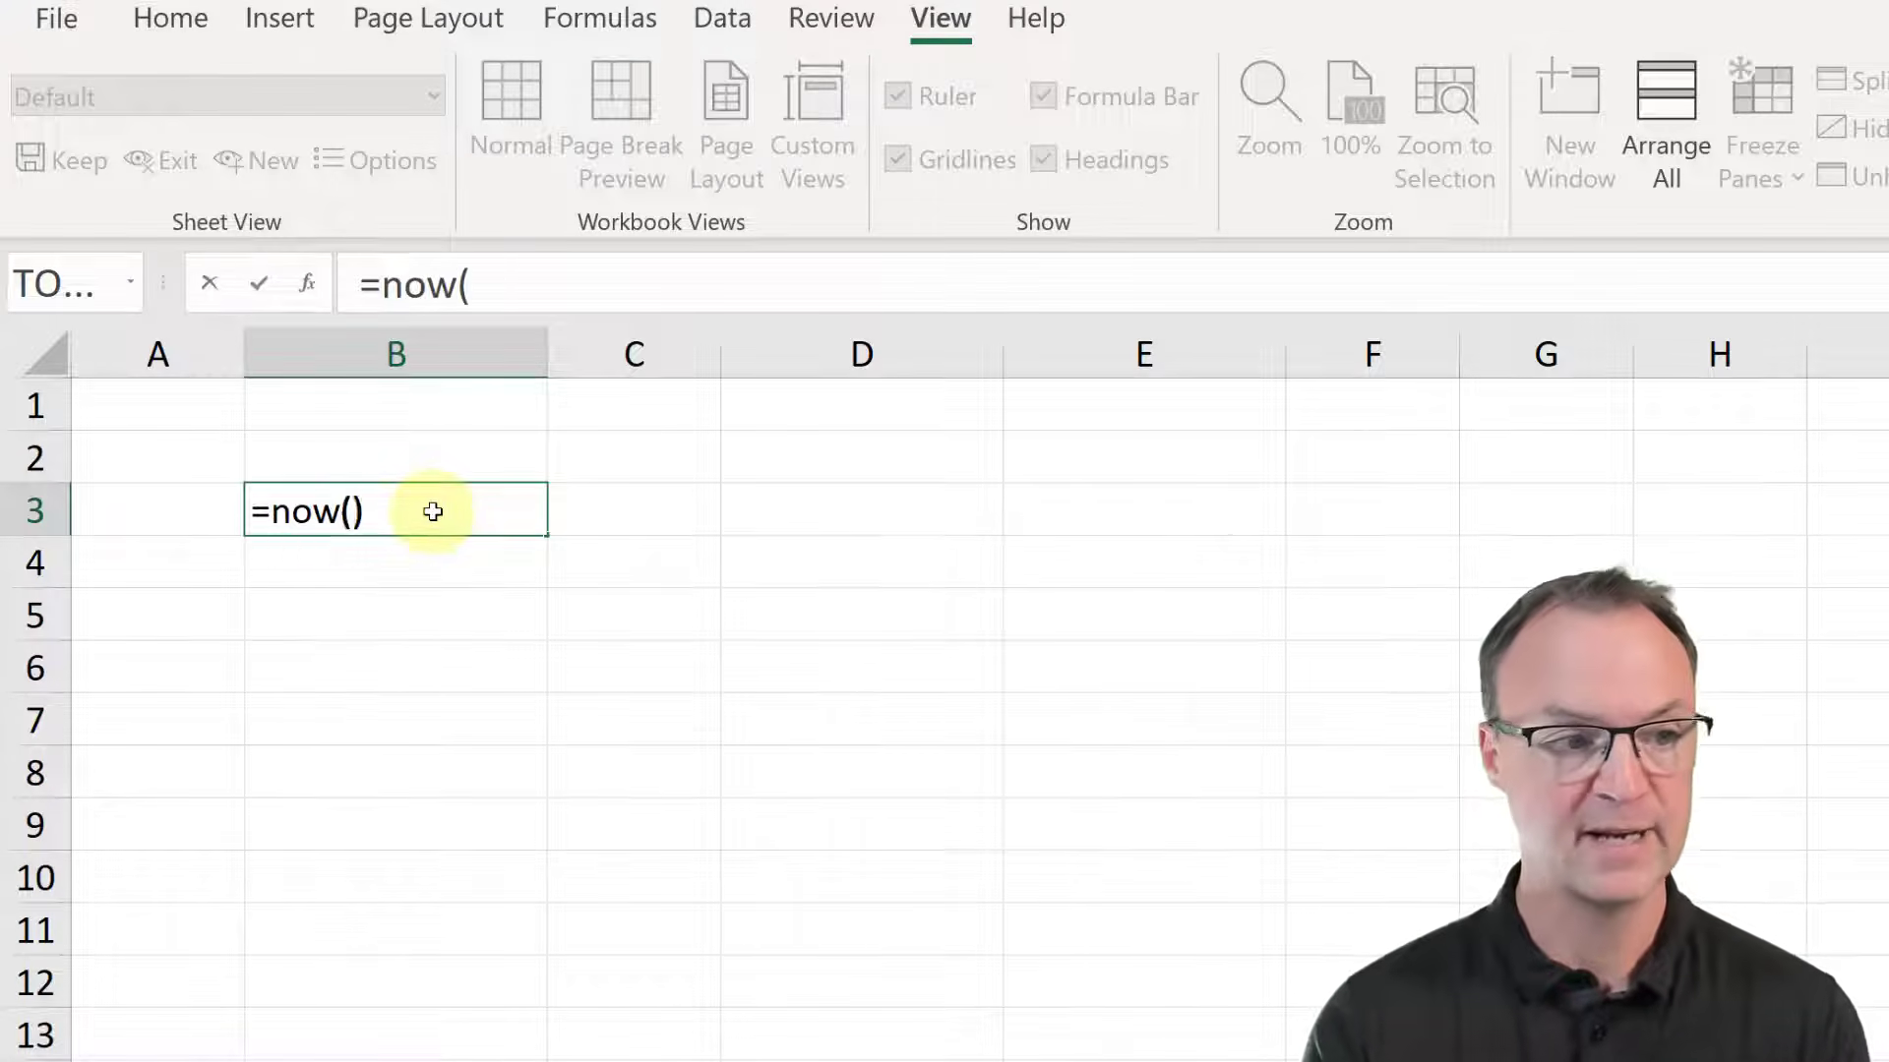
{"action": "type", "text": ")"}
{"action": "key", "text": "Return"}
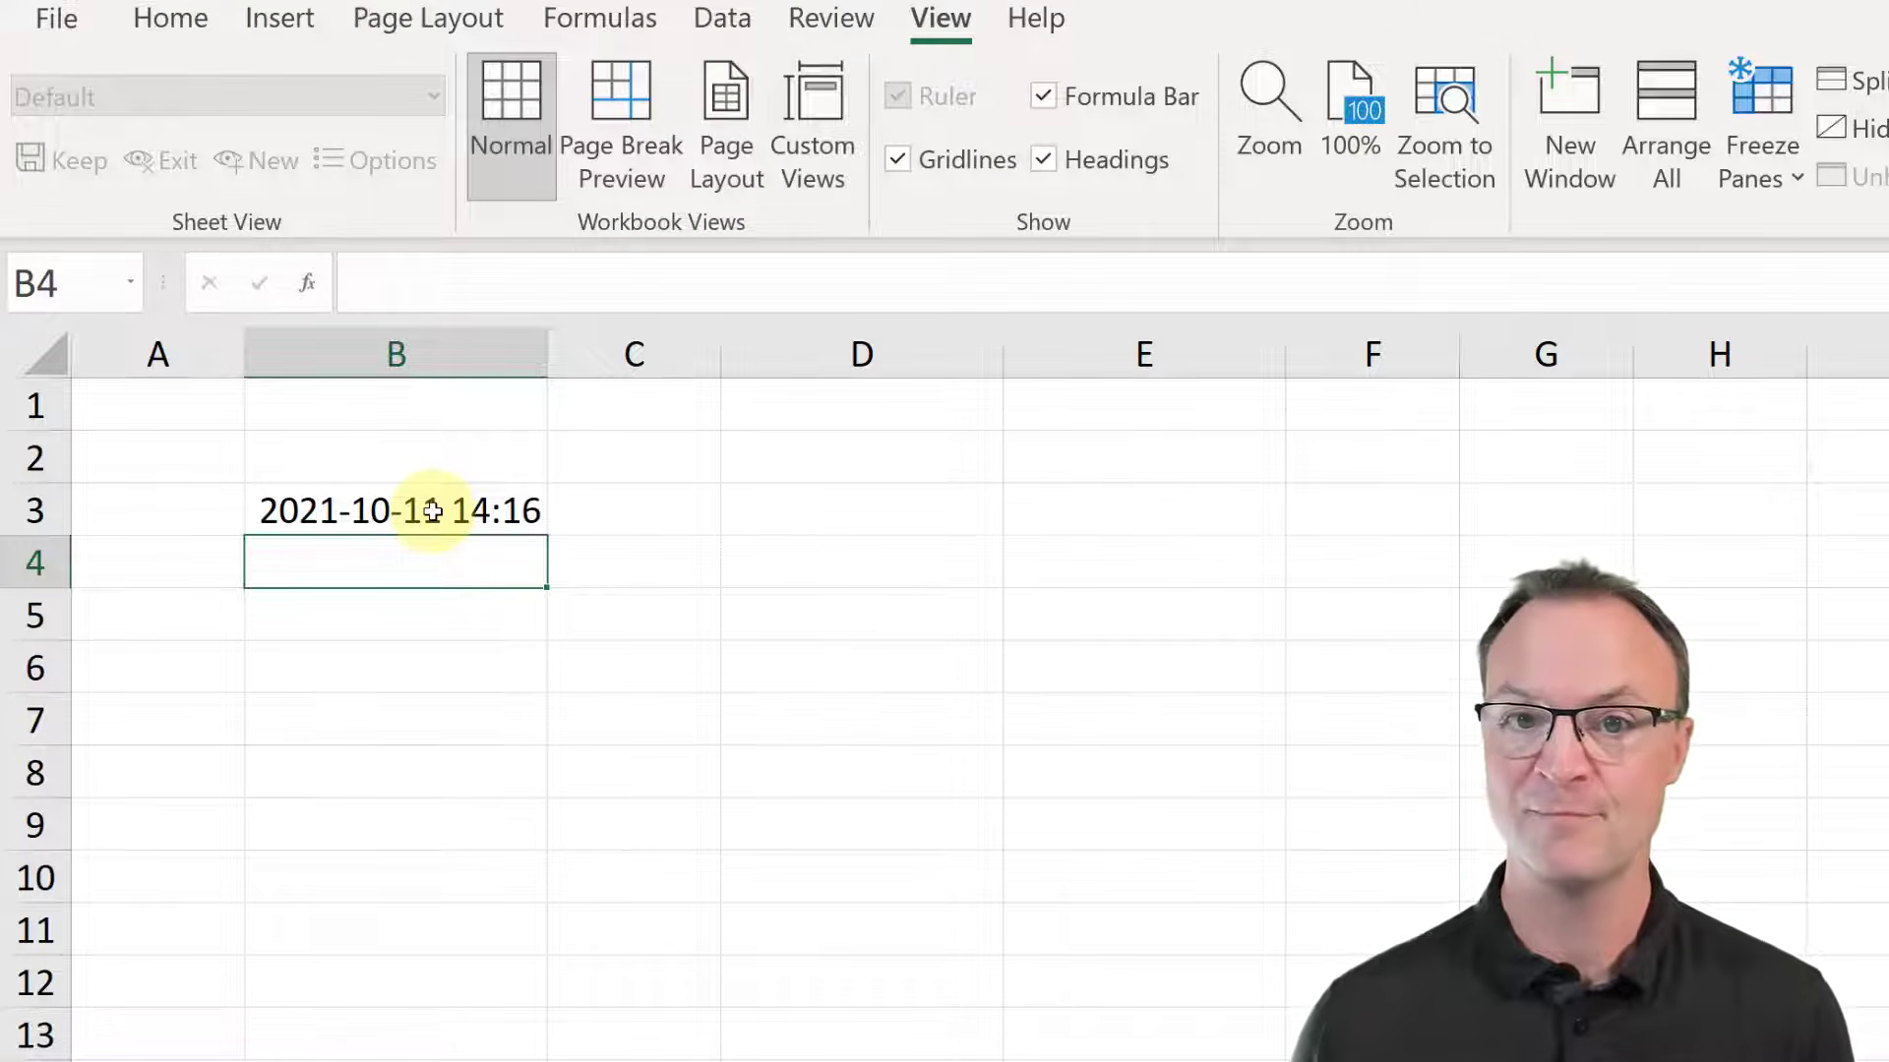
Step: Enter the formula =B3+.5 in cell D3 to add half a day to the current date and time
{"action": "left_click", "coordinate": [780, 513]}
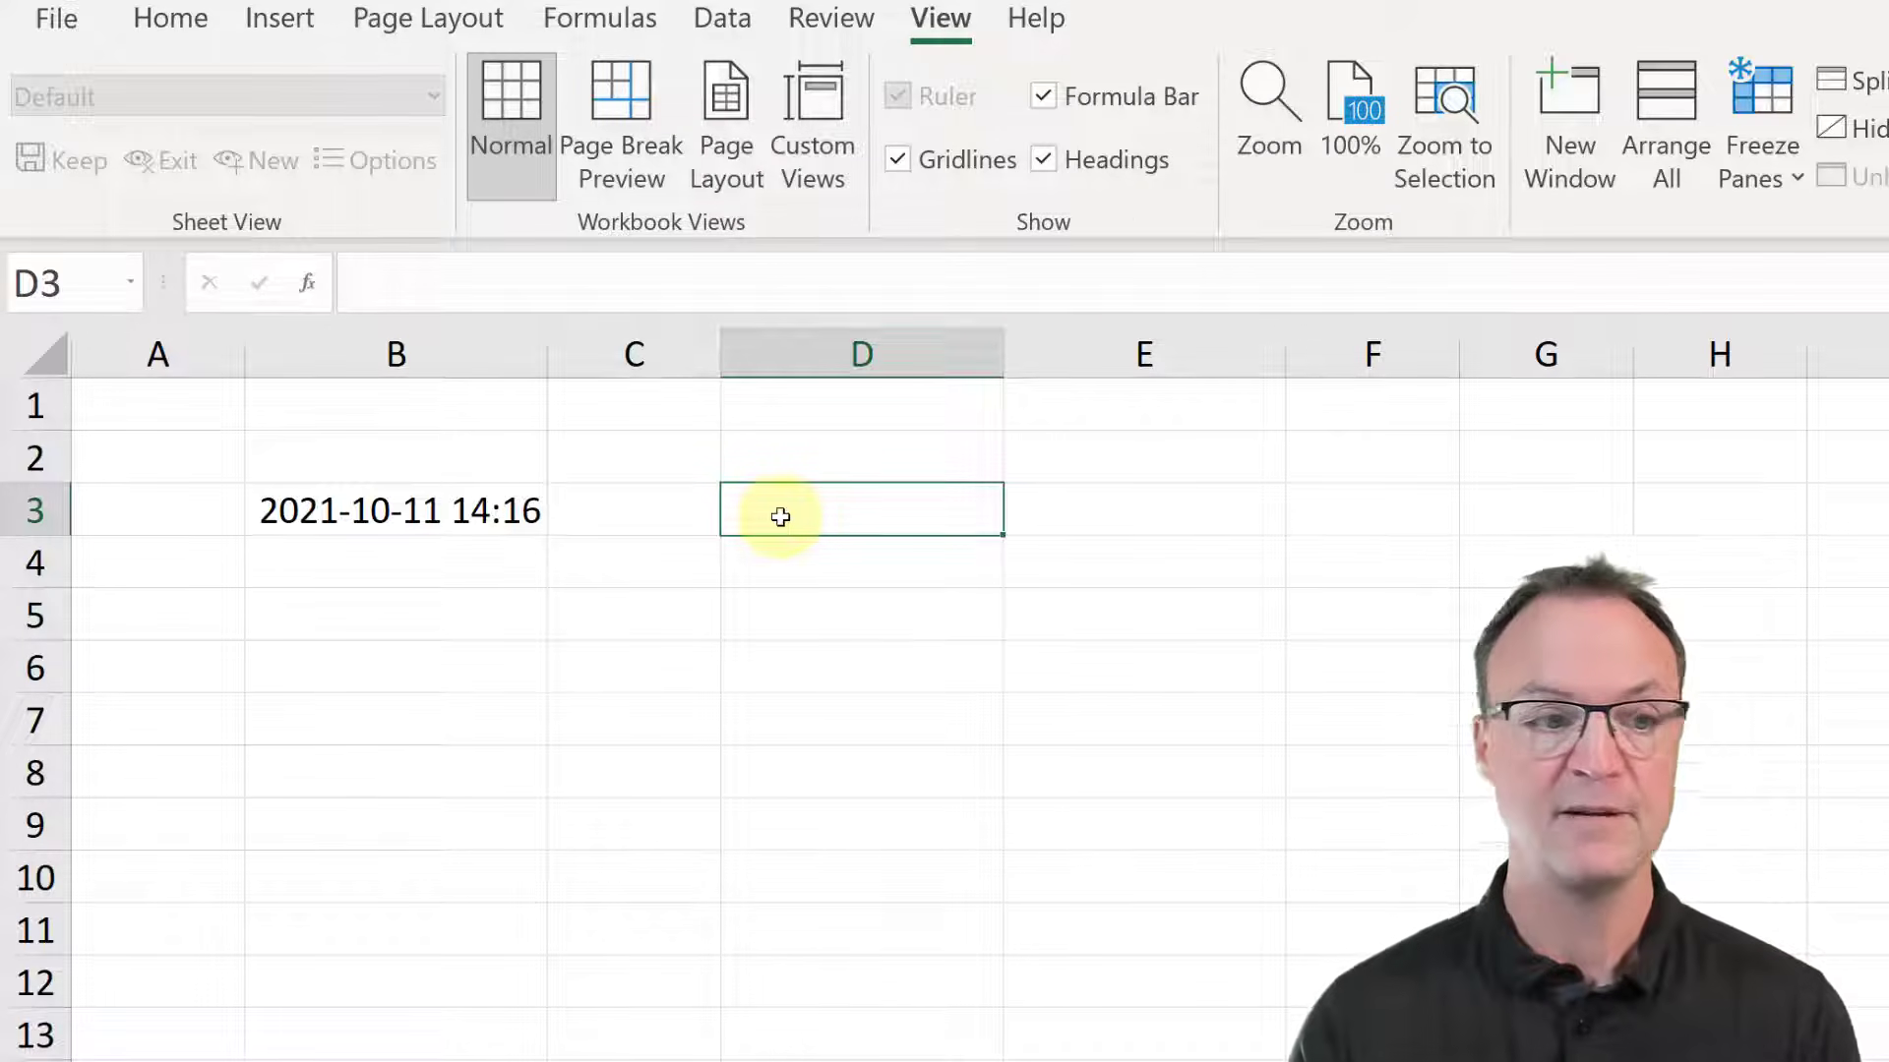
{"action": "type", "text": "="}
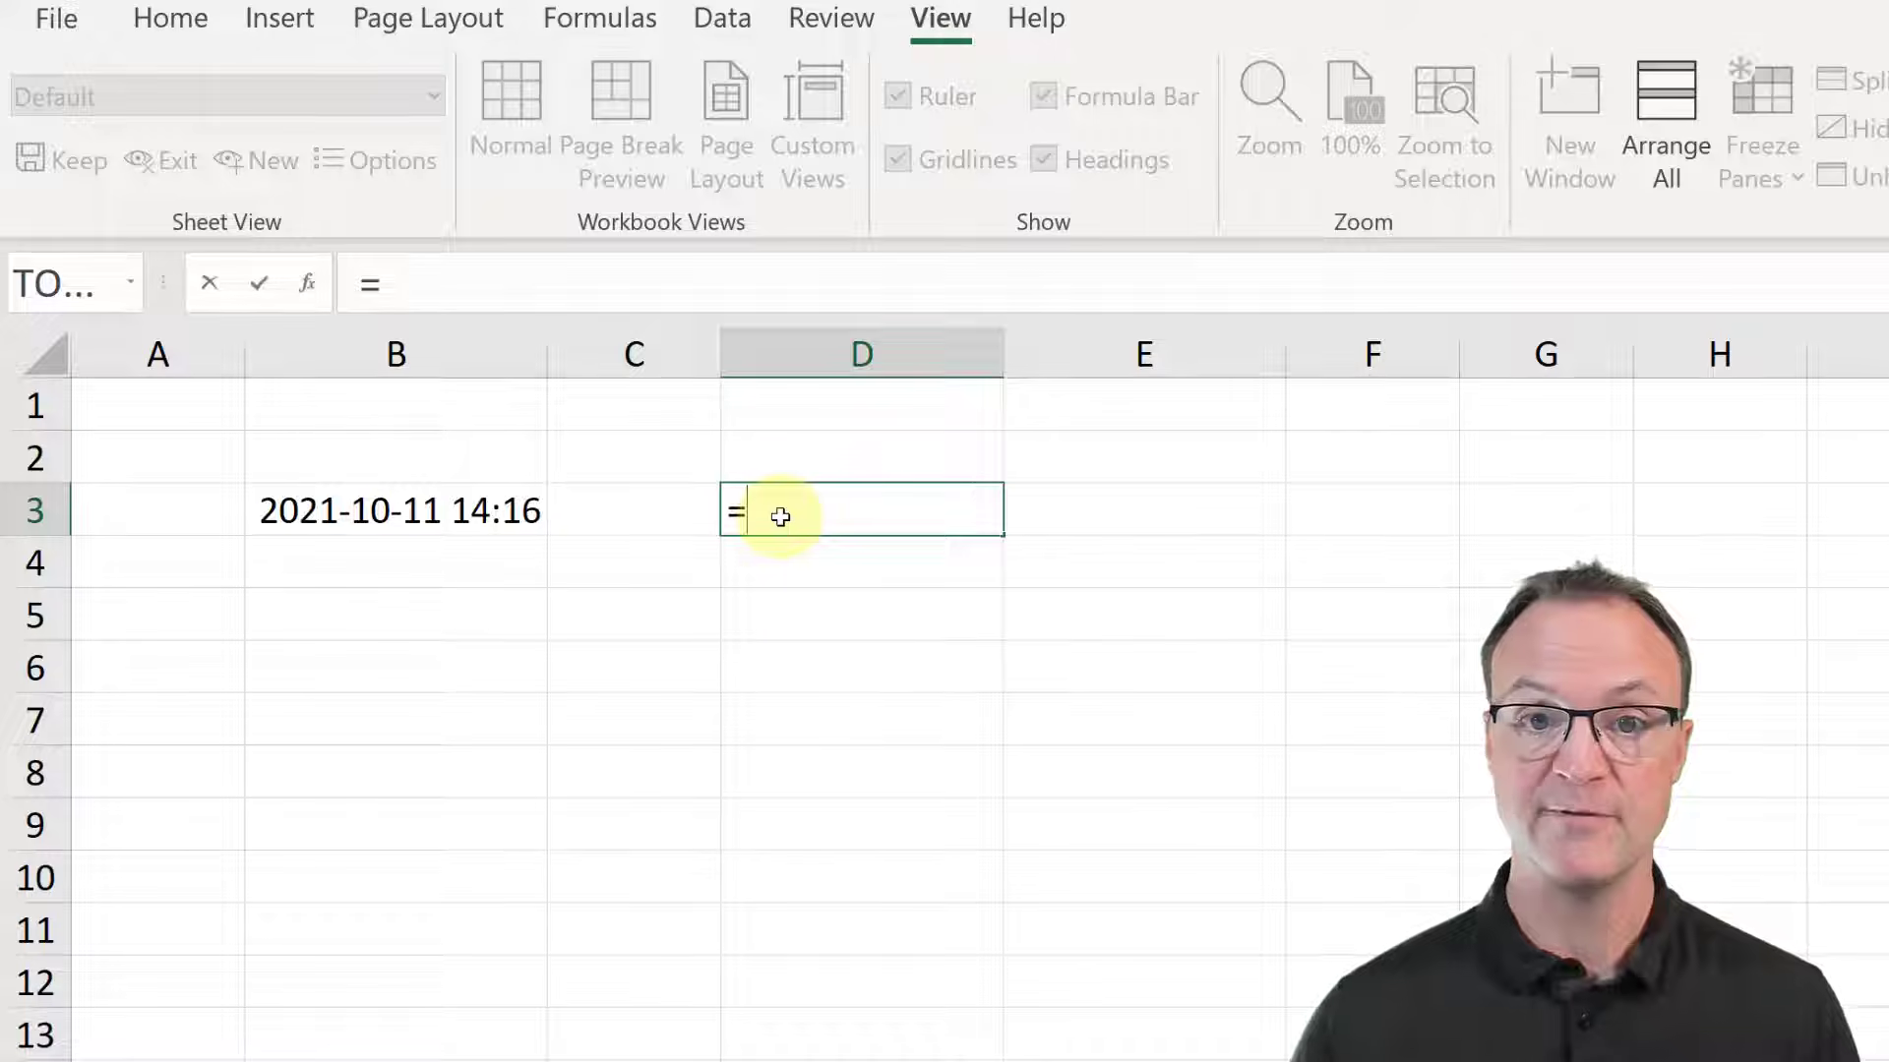
{"action": "left_click", "coordinate": [376, 516]}
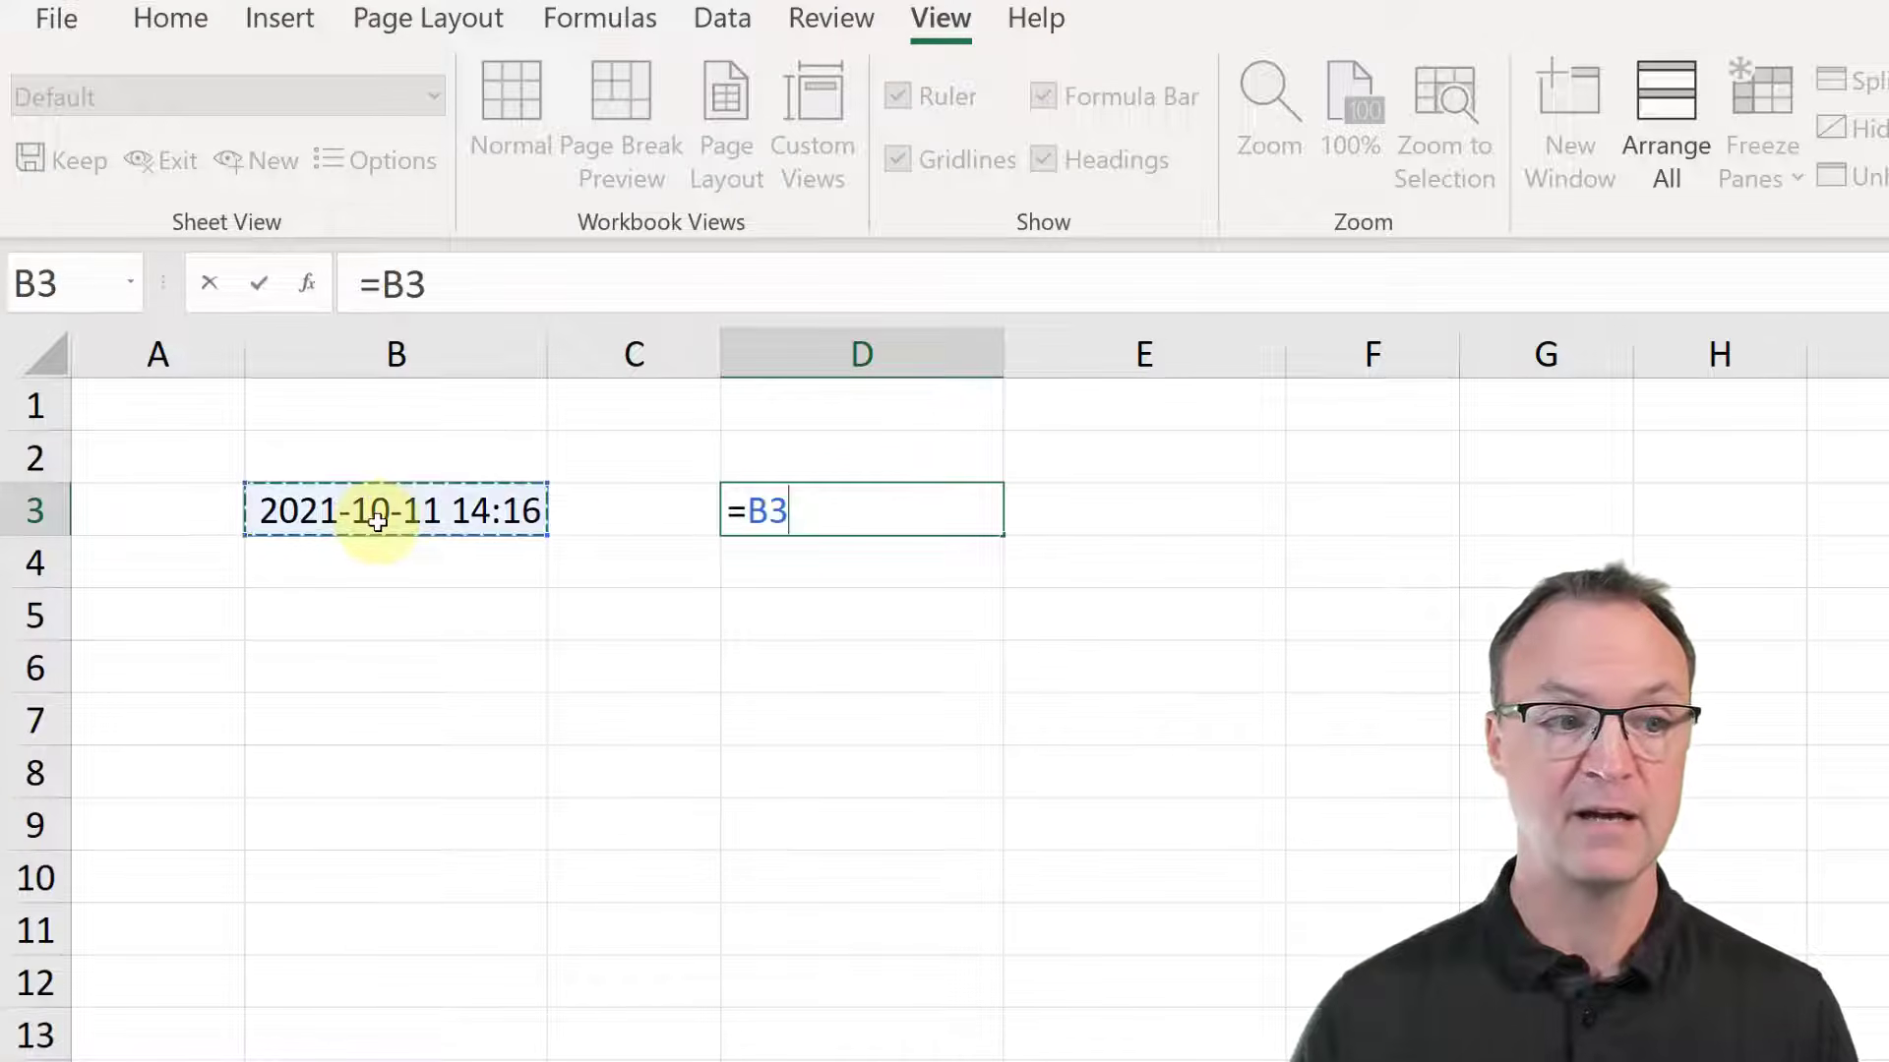
{"action": "type", "text": "+"}
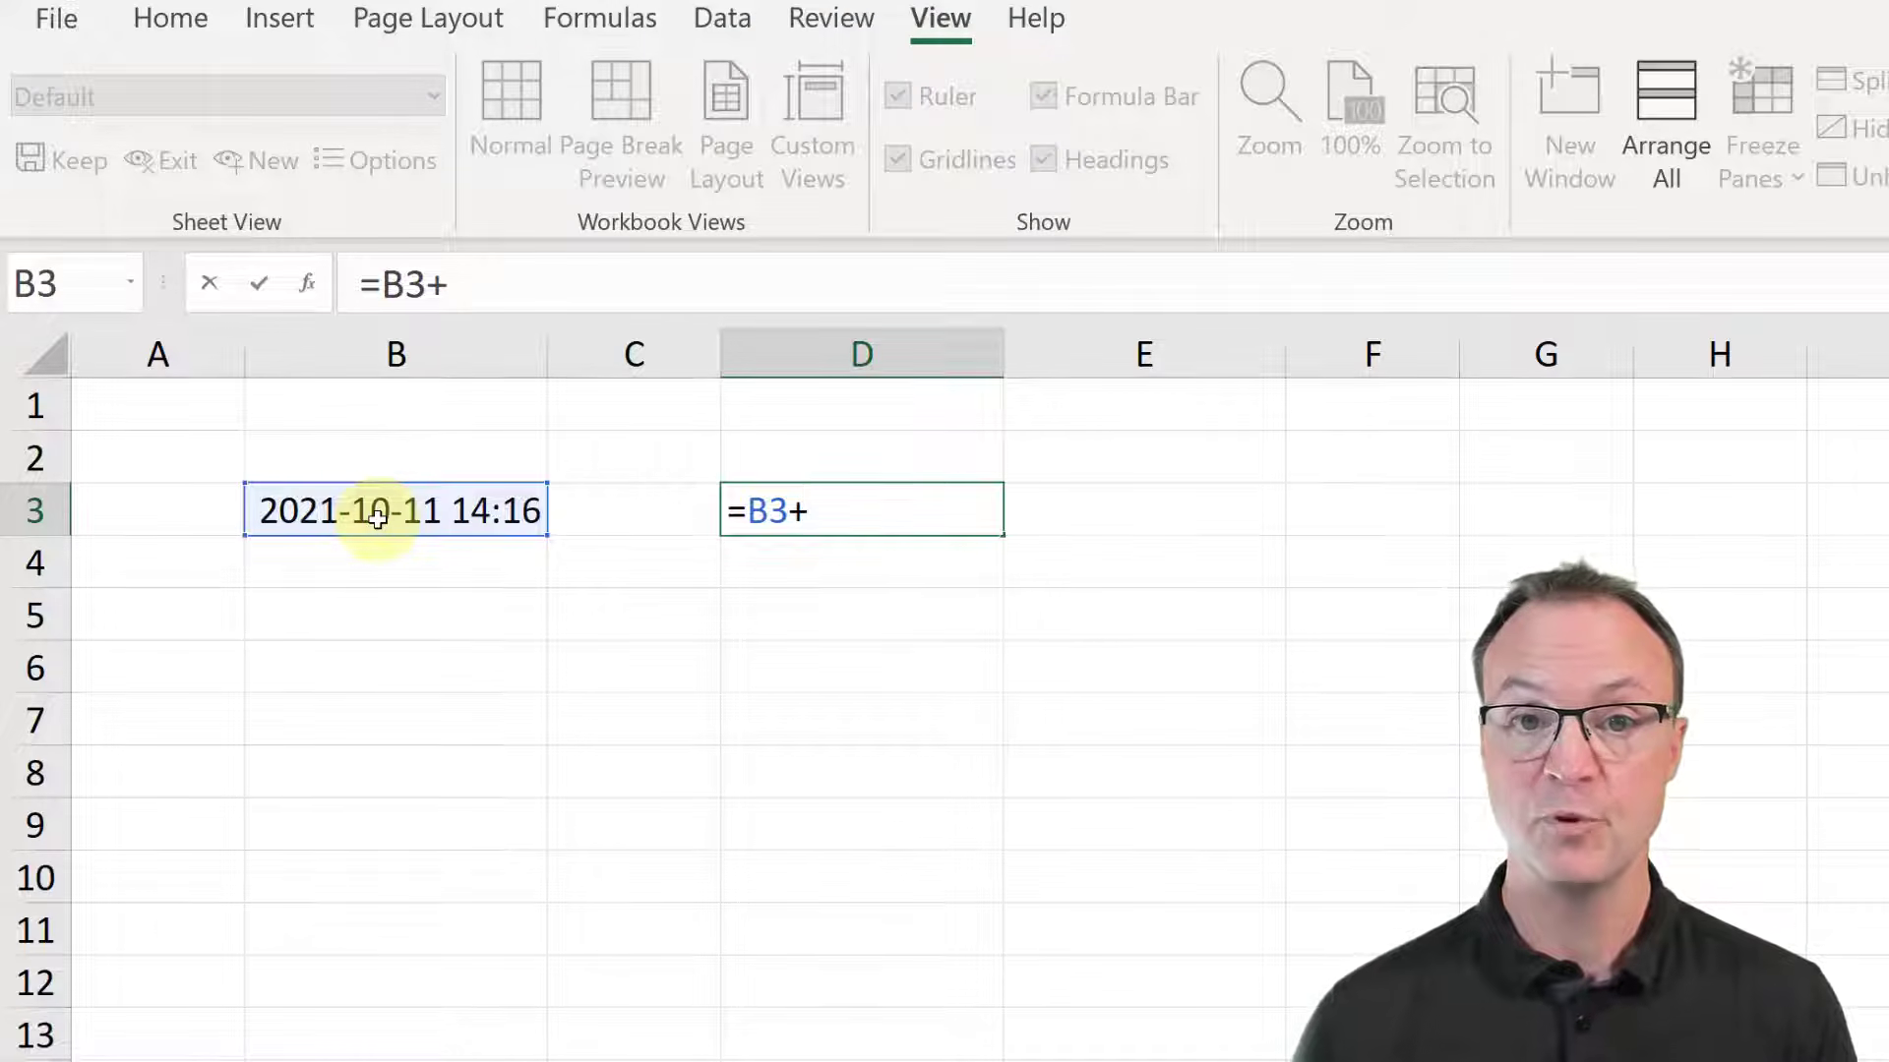
{"action": "type", "text": ".5"}
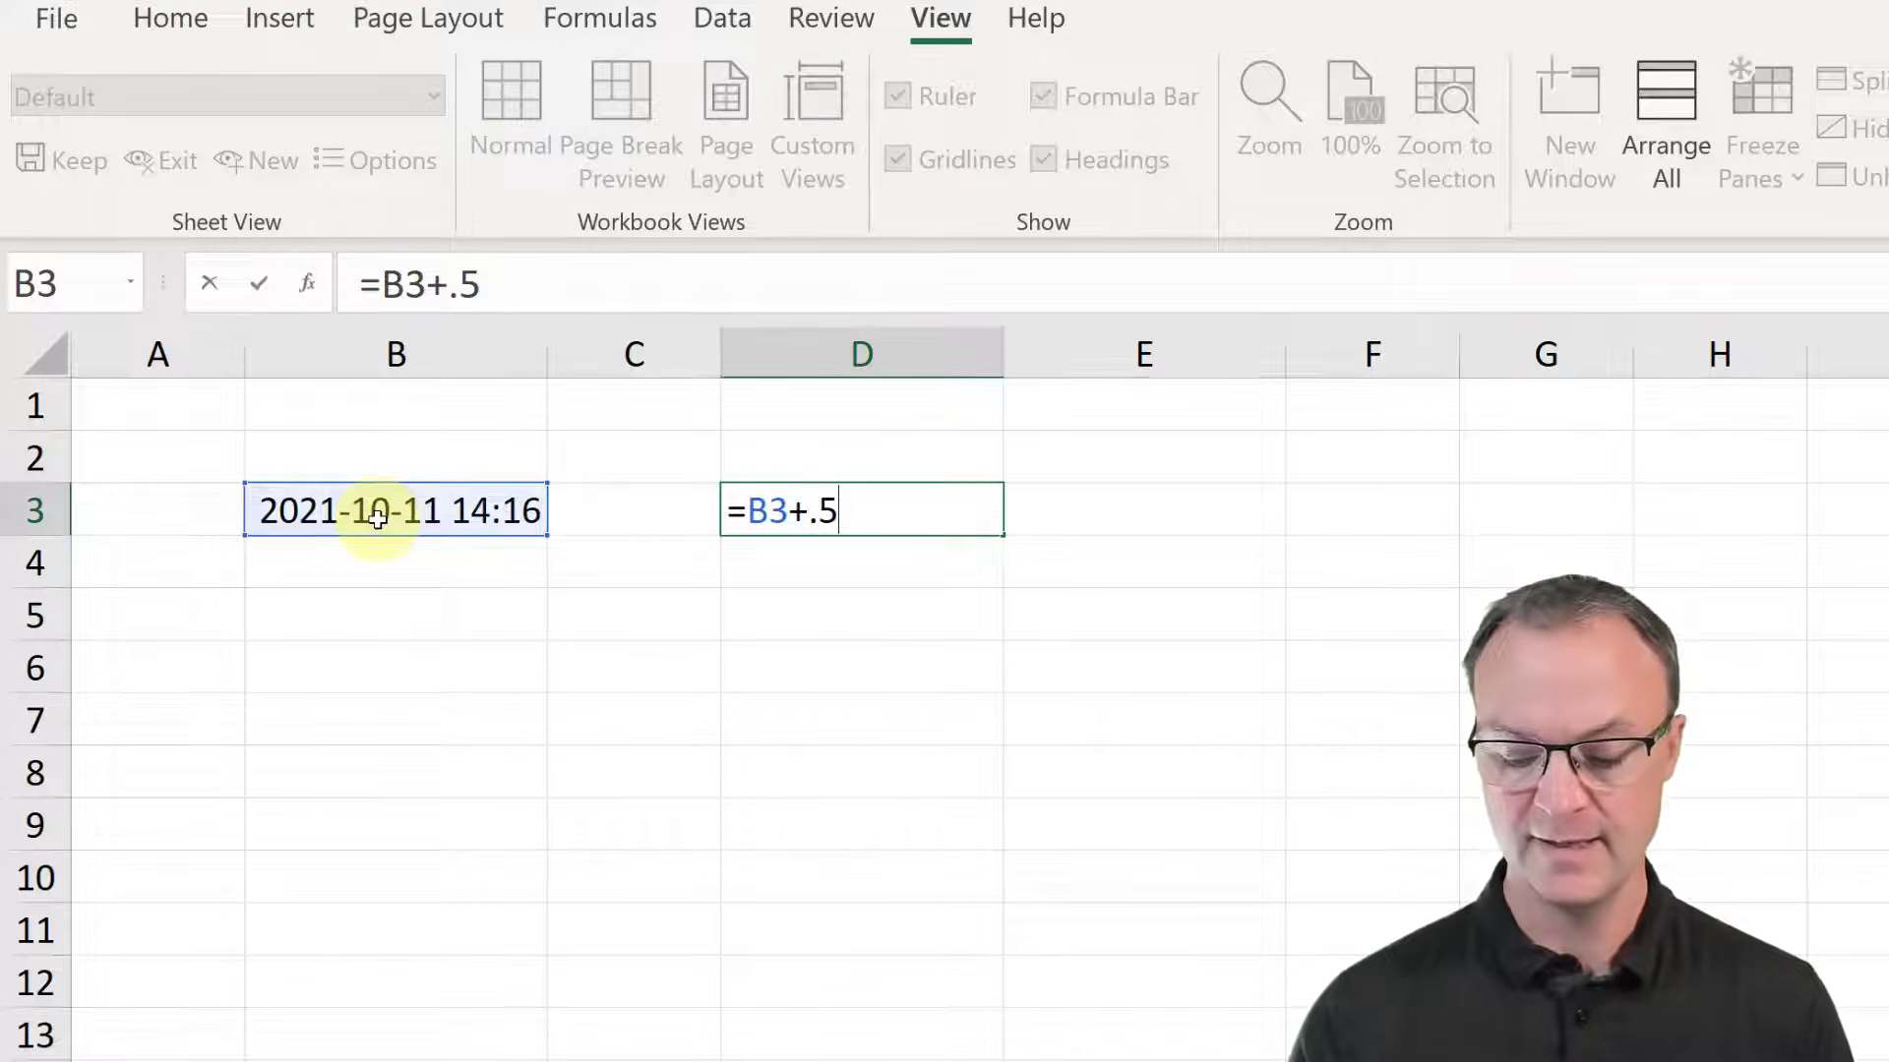
{"action": "key", "text": "Return"}
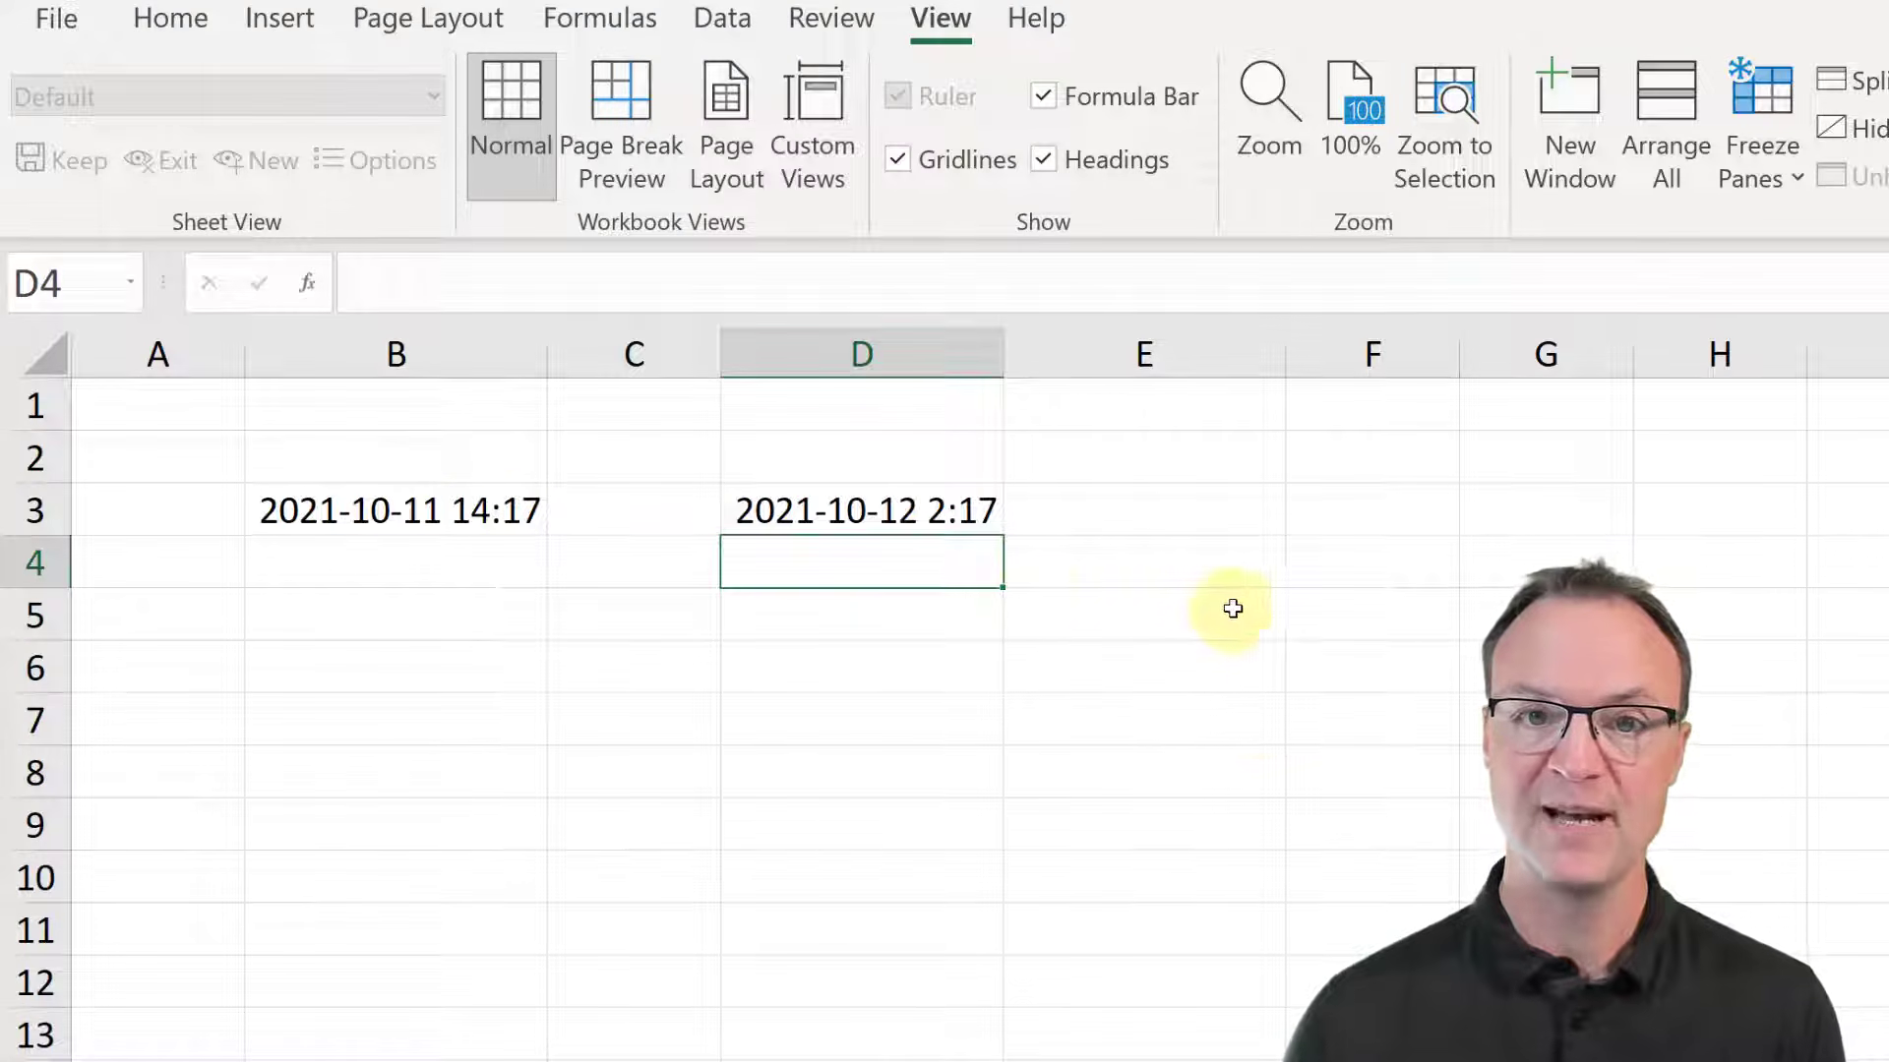
Step: Enter the formula =B3+TIME(5,29,0) in cell F3 to add 5 hours and 29 minutes to the current date and time
{"action": "left_click", "coordinate": [1314, 526]}
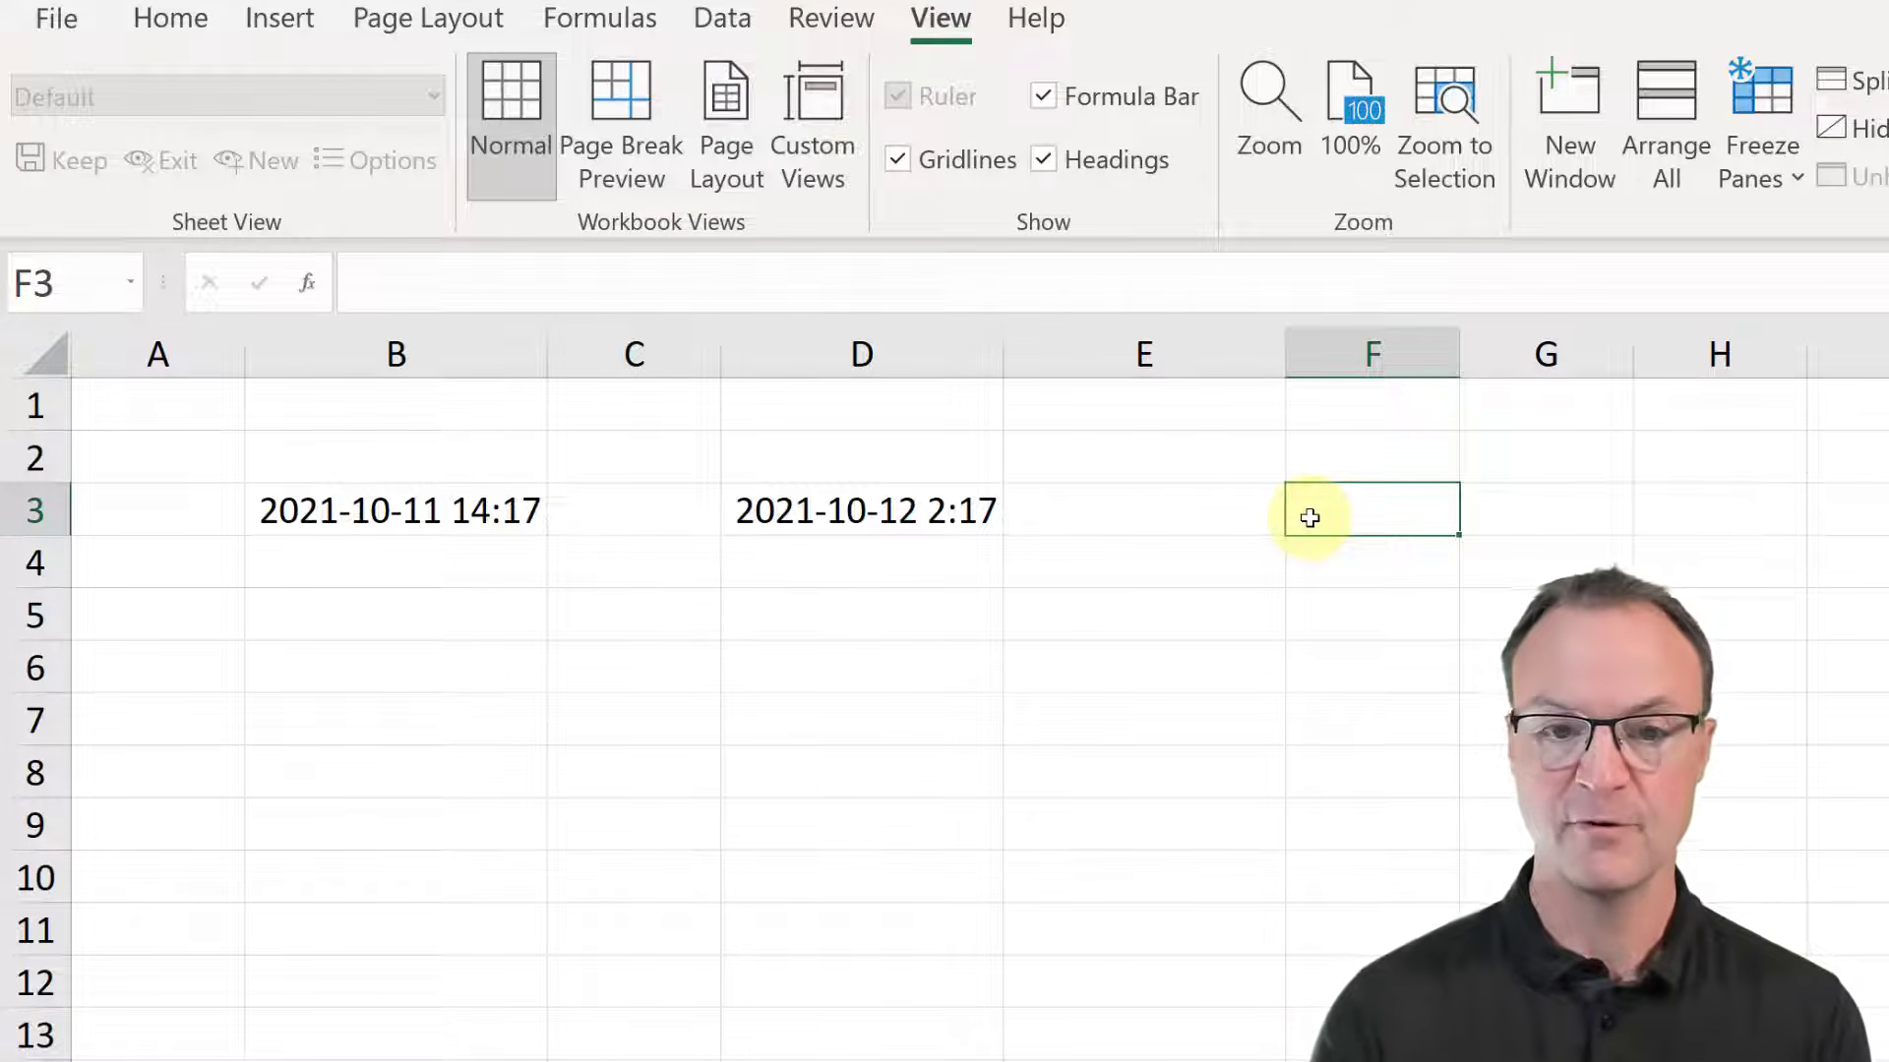
{"action": "type", "text": "="}
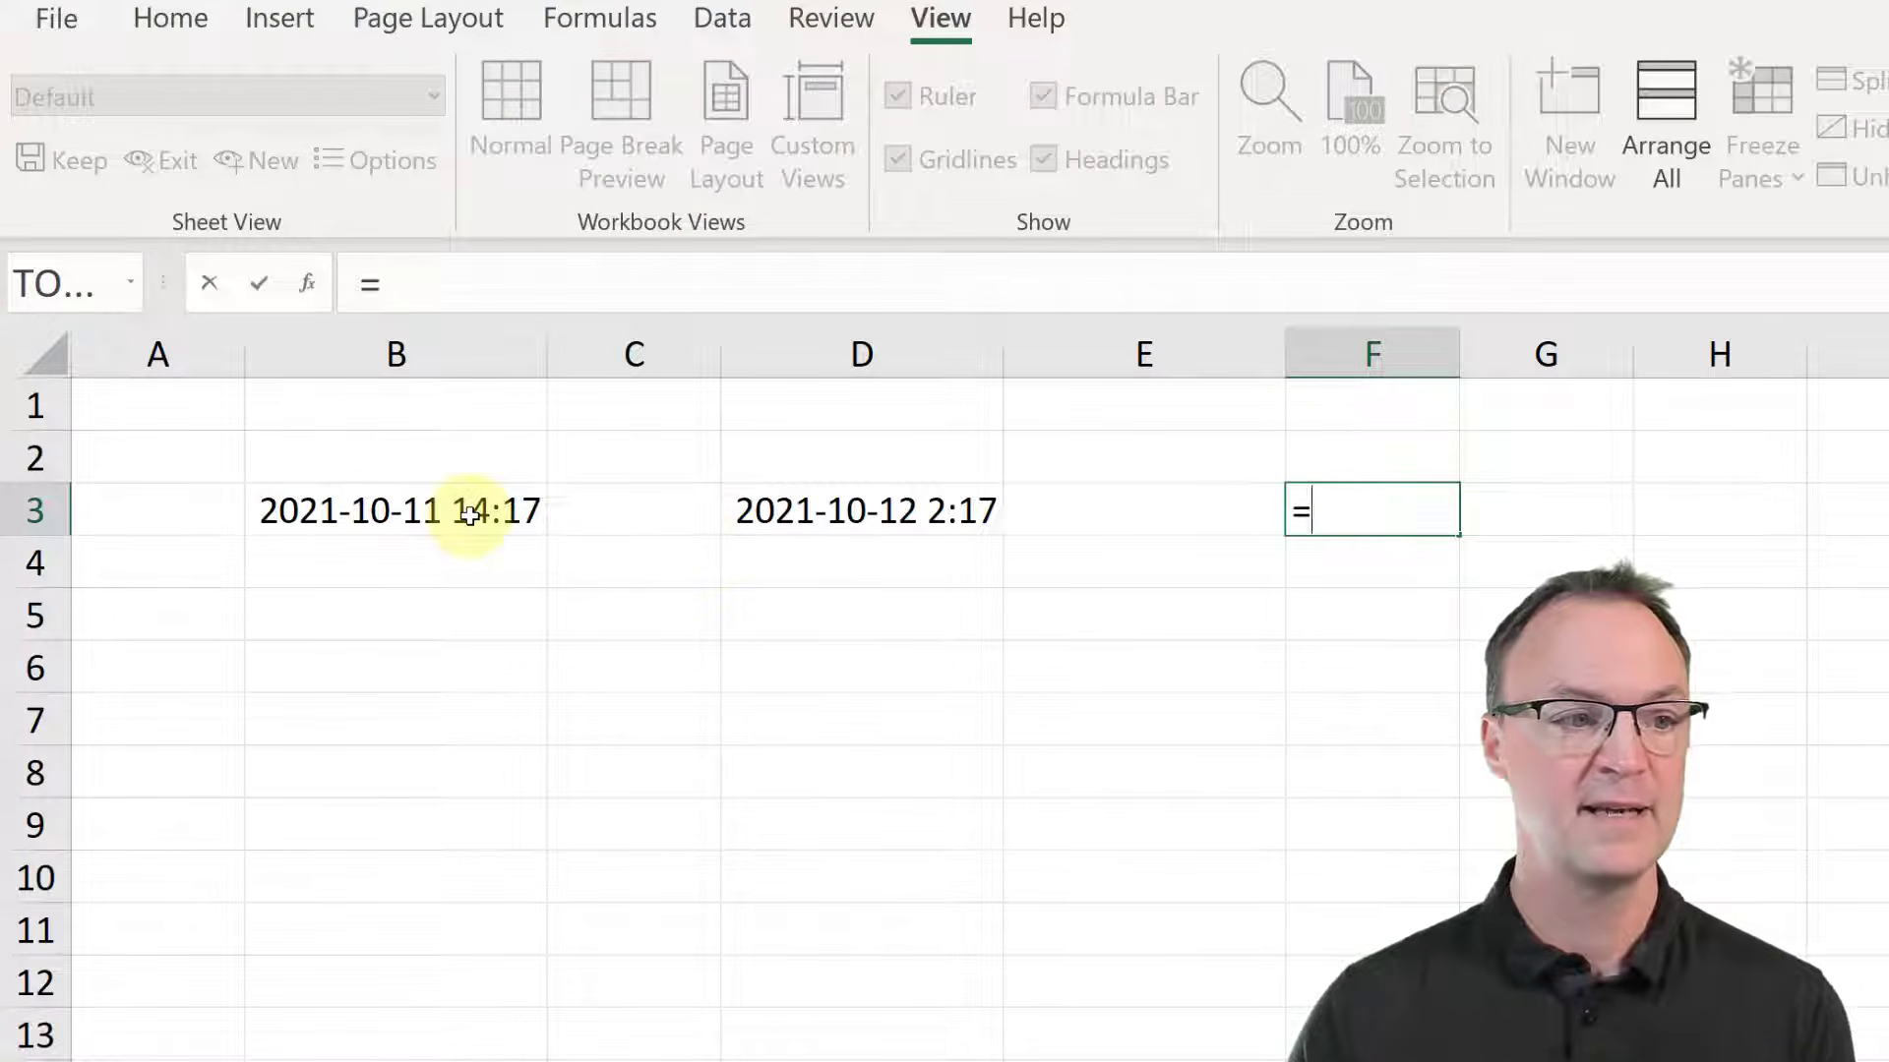
{"action": "left_click", "coordinate": [470, 515]}
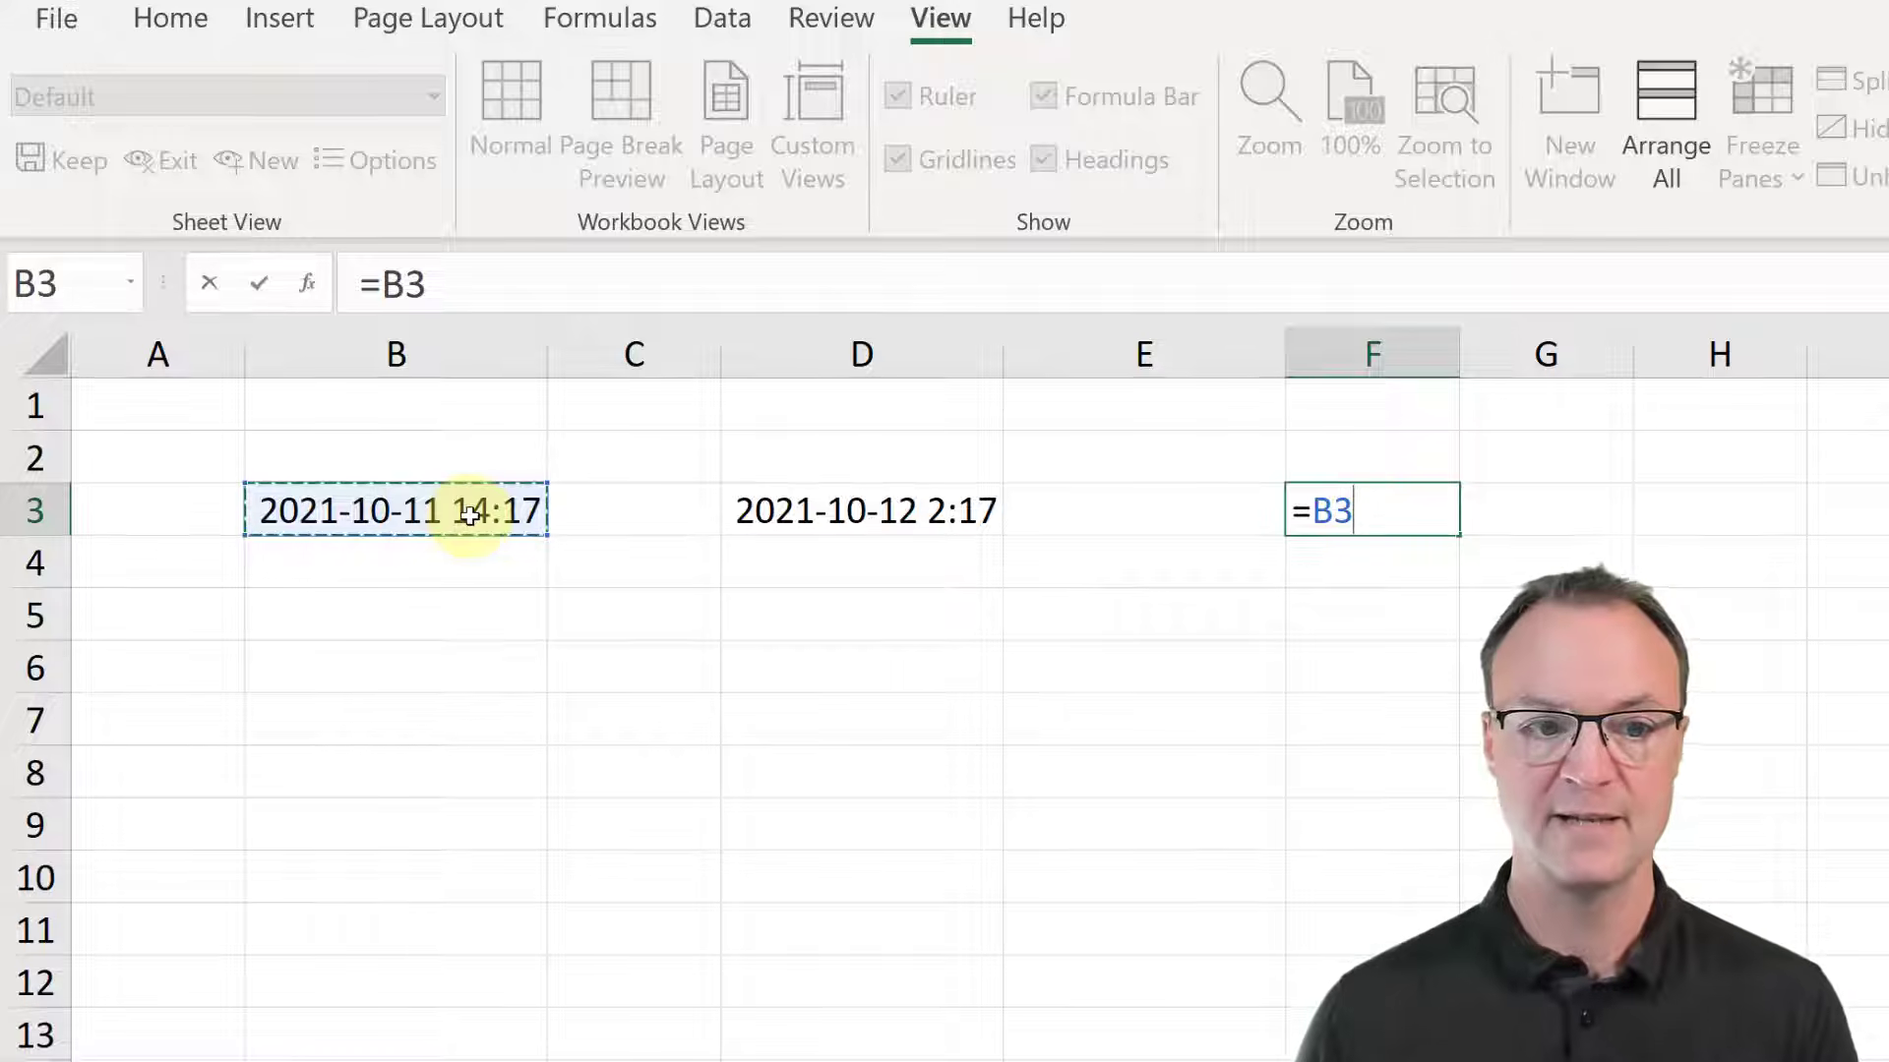
{"action": "type", "text": "+"}
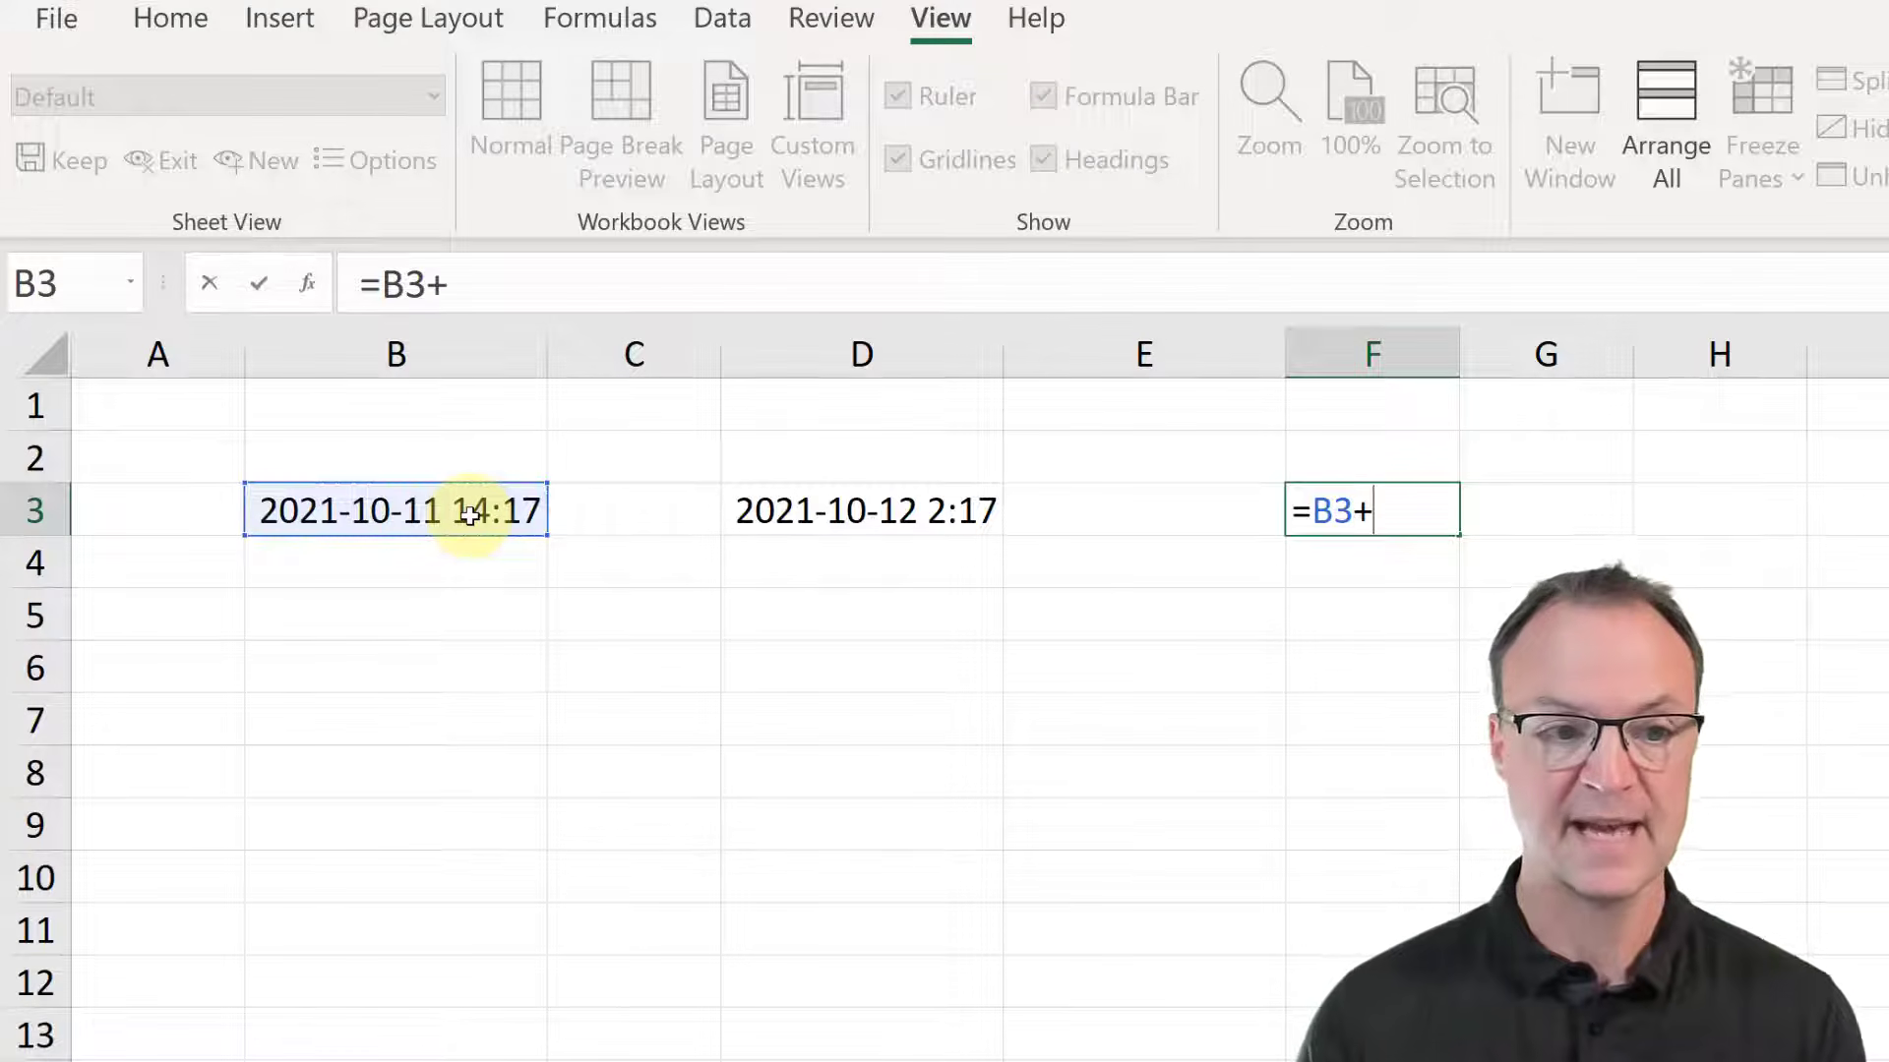
{"action": "type", "text": "time"}
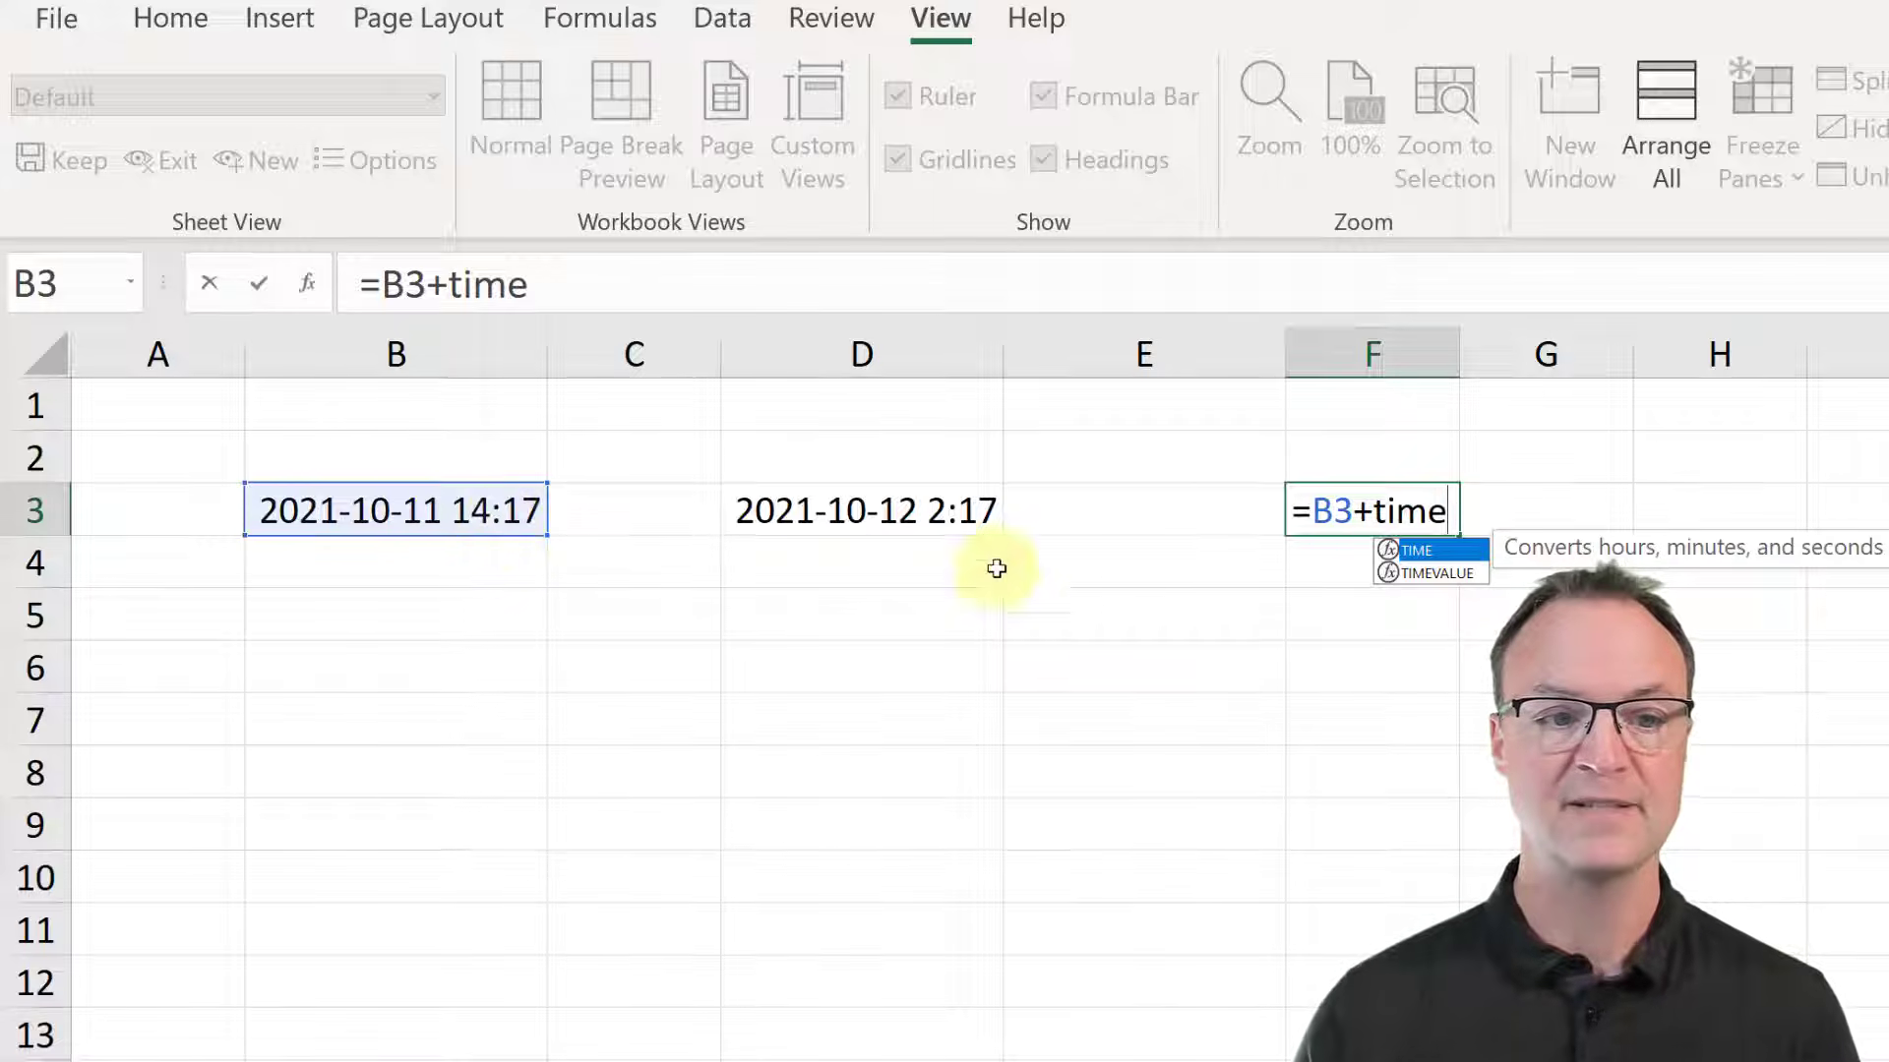
{"action": "double_click", "coordinate": [1423, 553]}
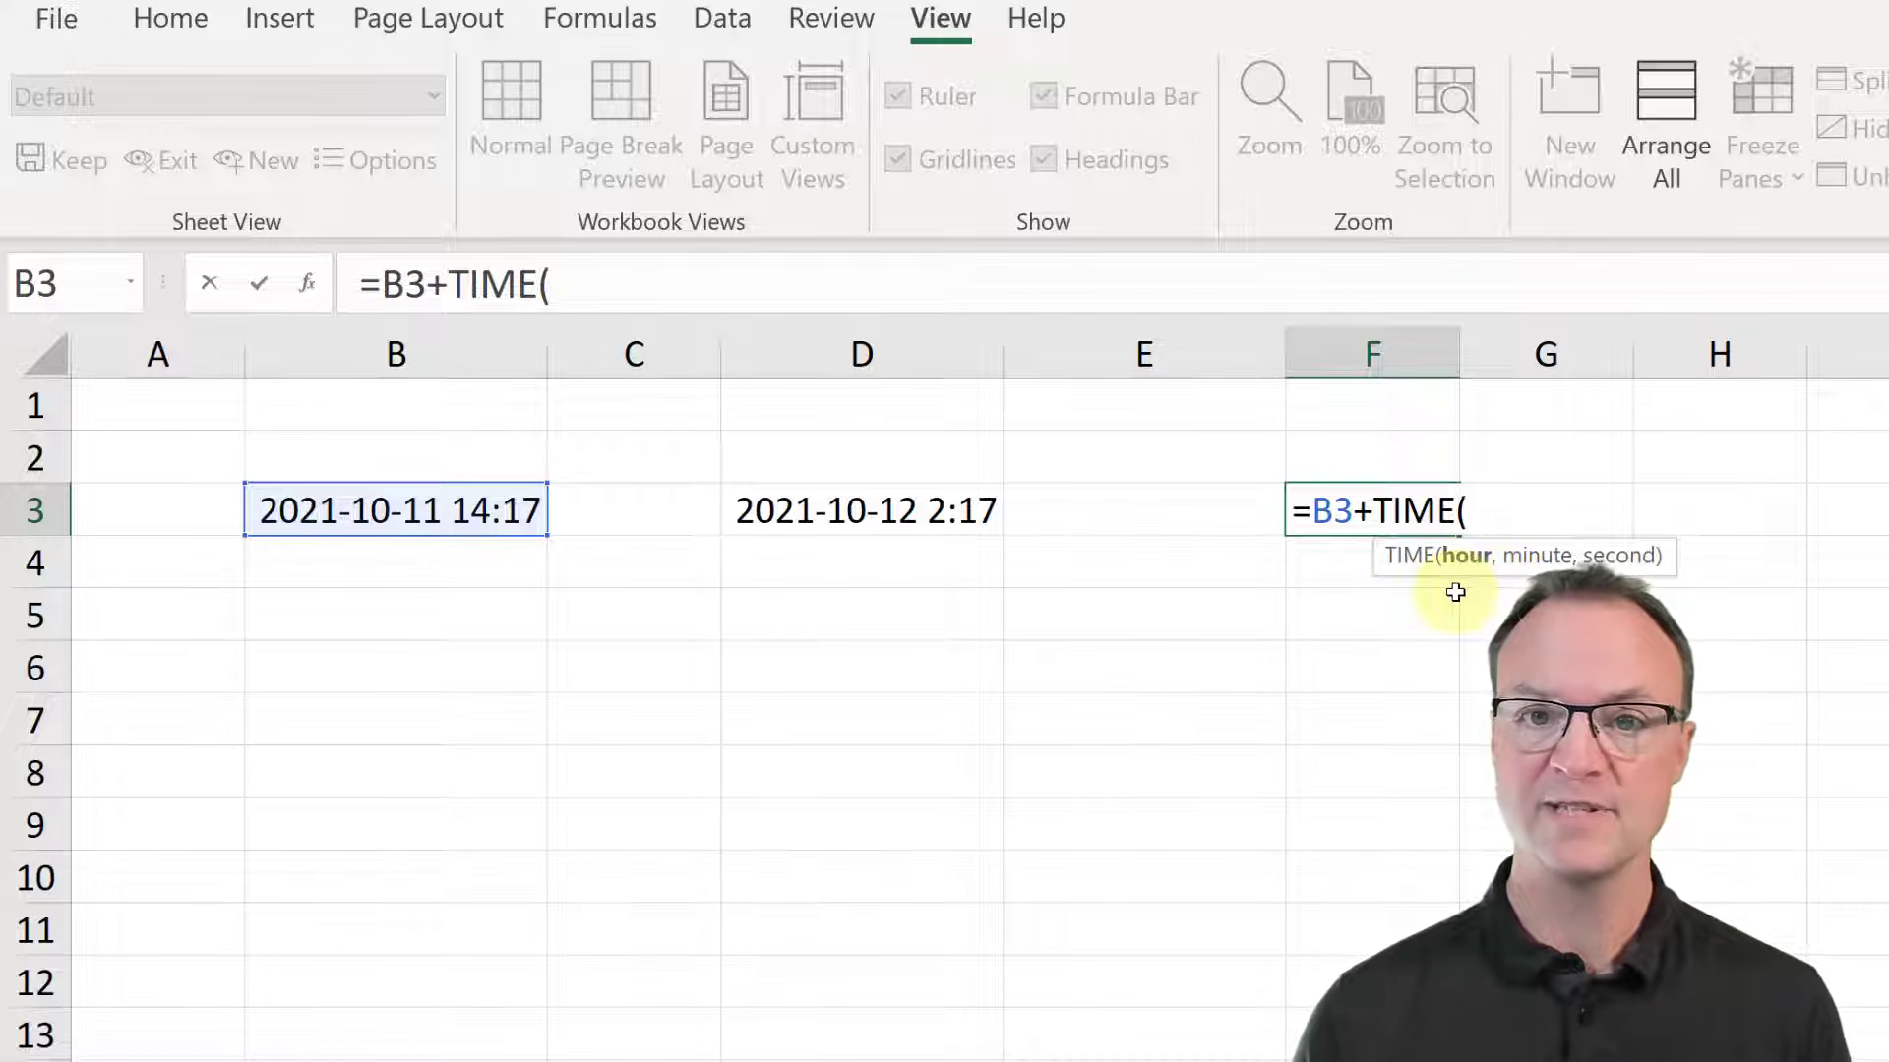
{"action": "type", "text": "5"}
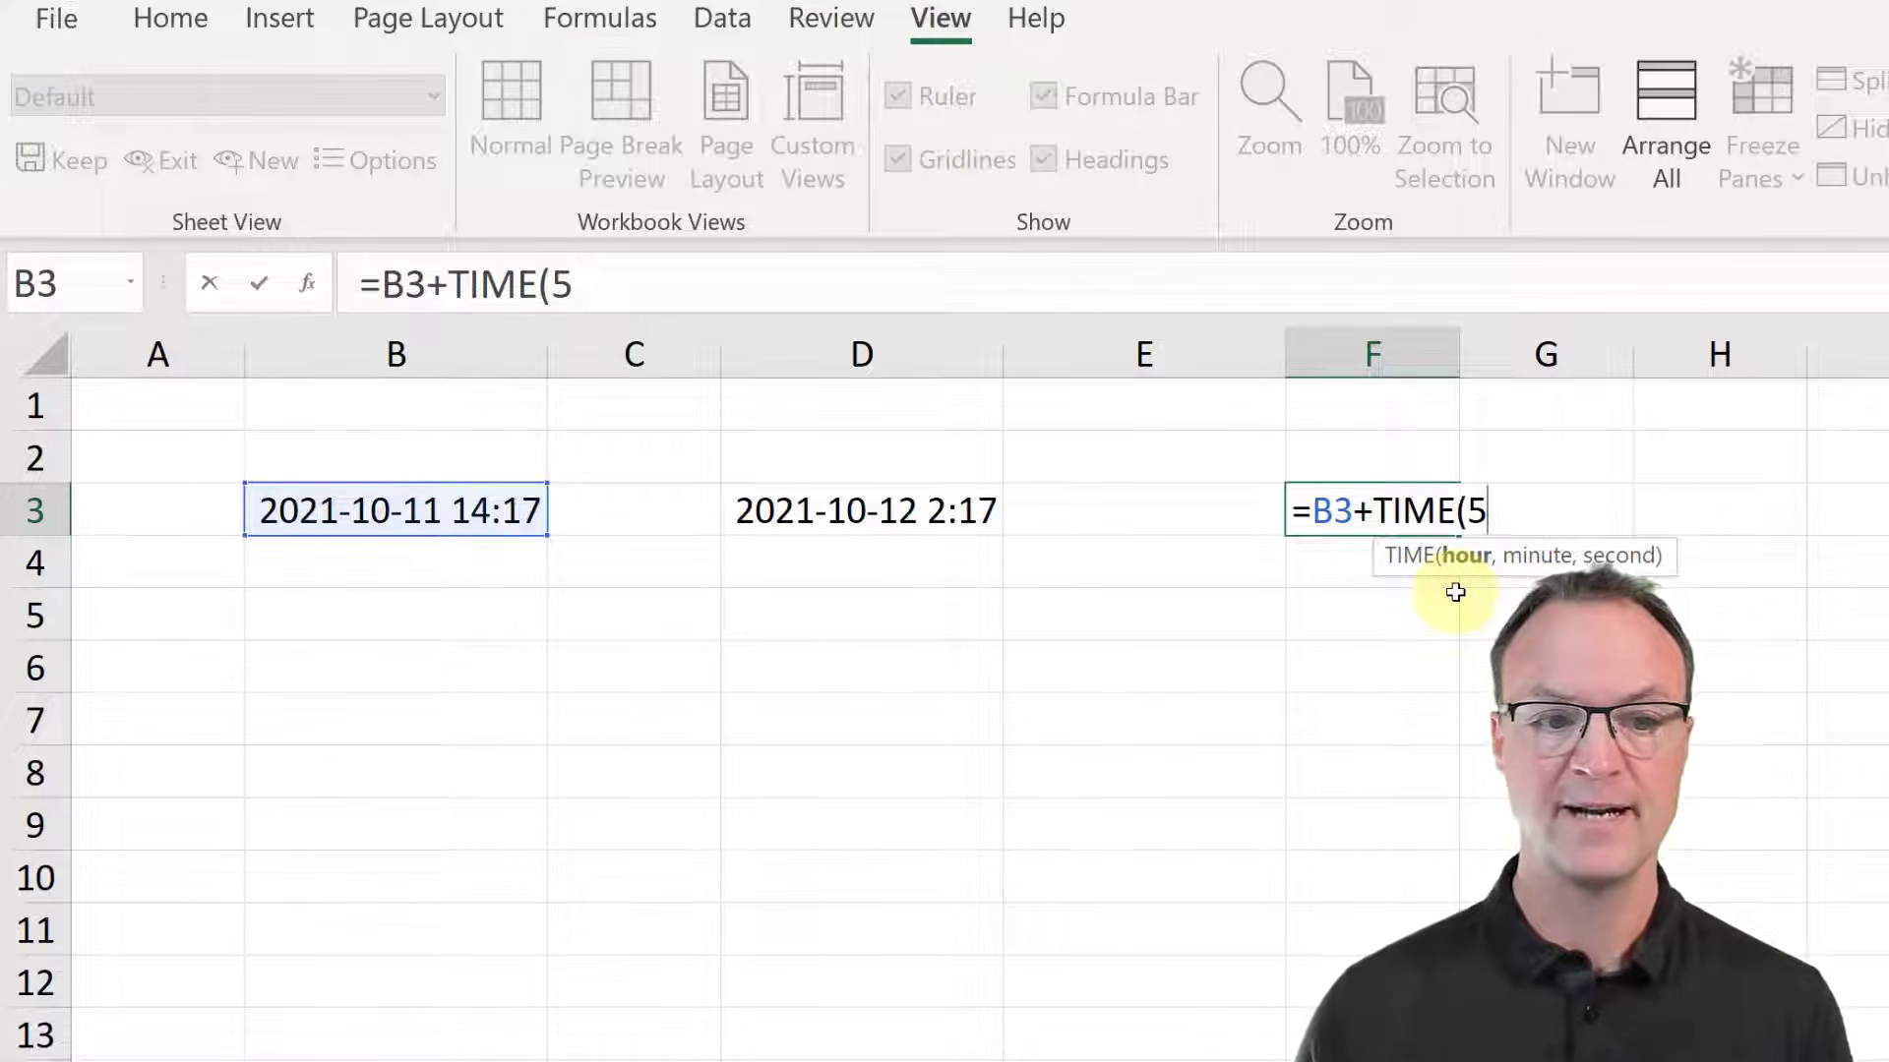
{"action": "type", "text": ","}
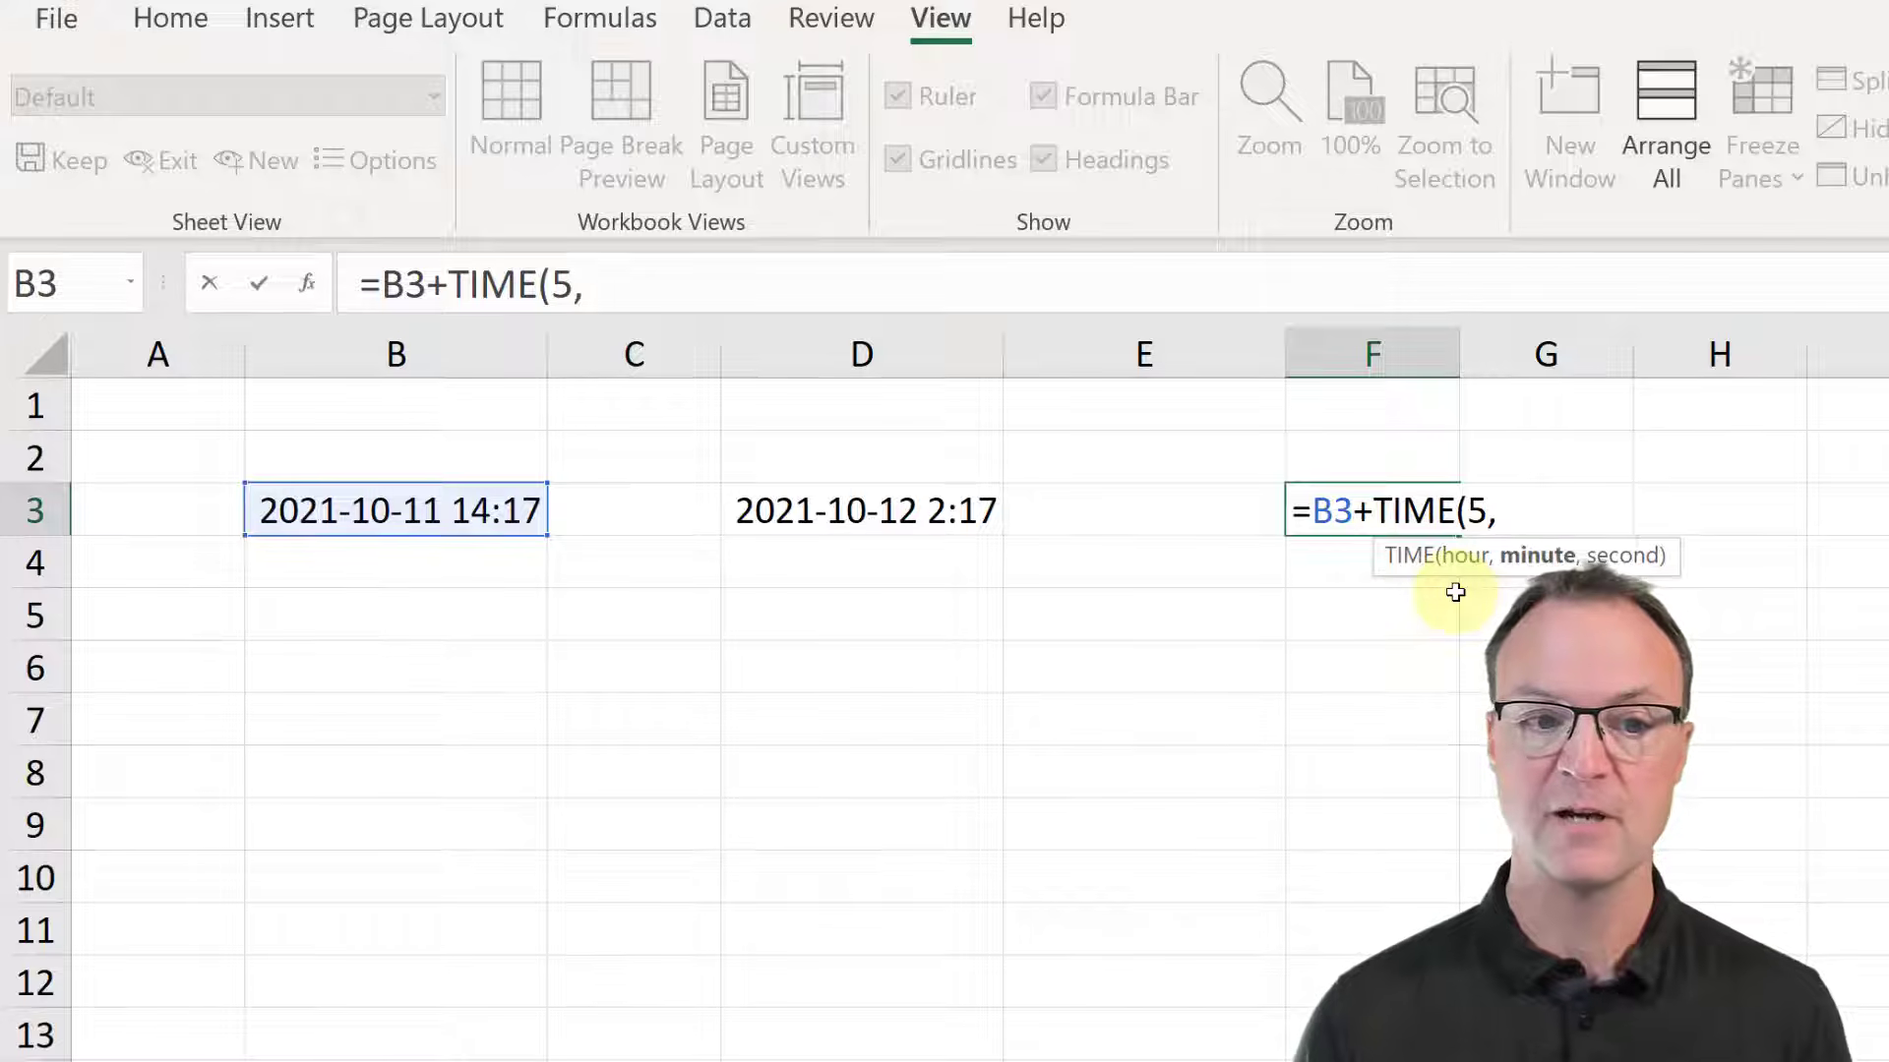
{"action": "type", "text": "29"}
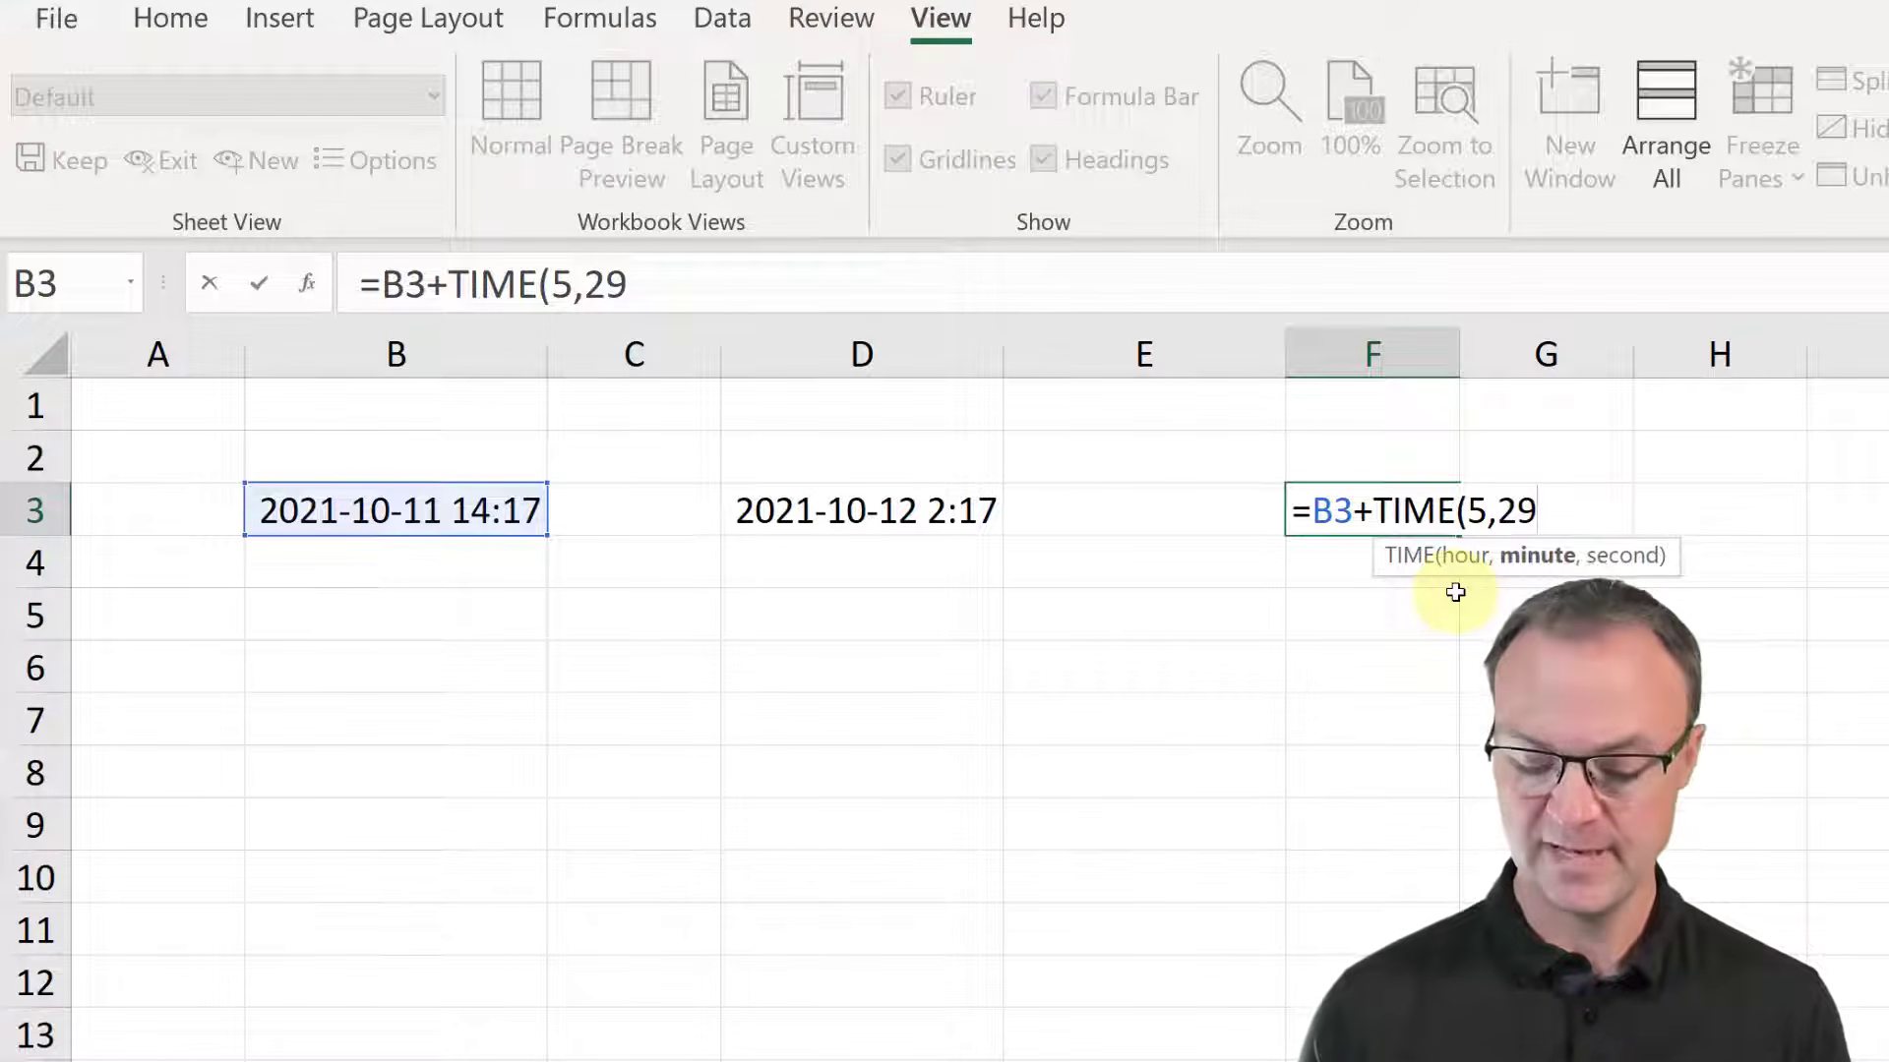
{"action": "type", "text": ",0"}
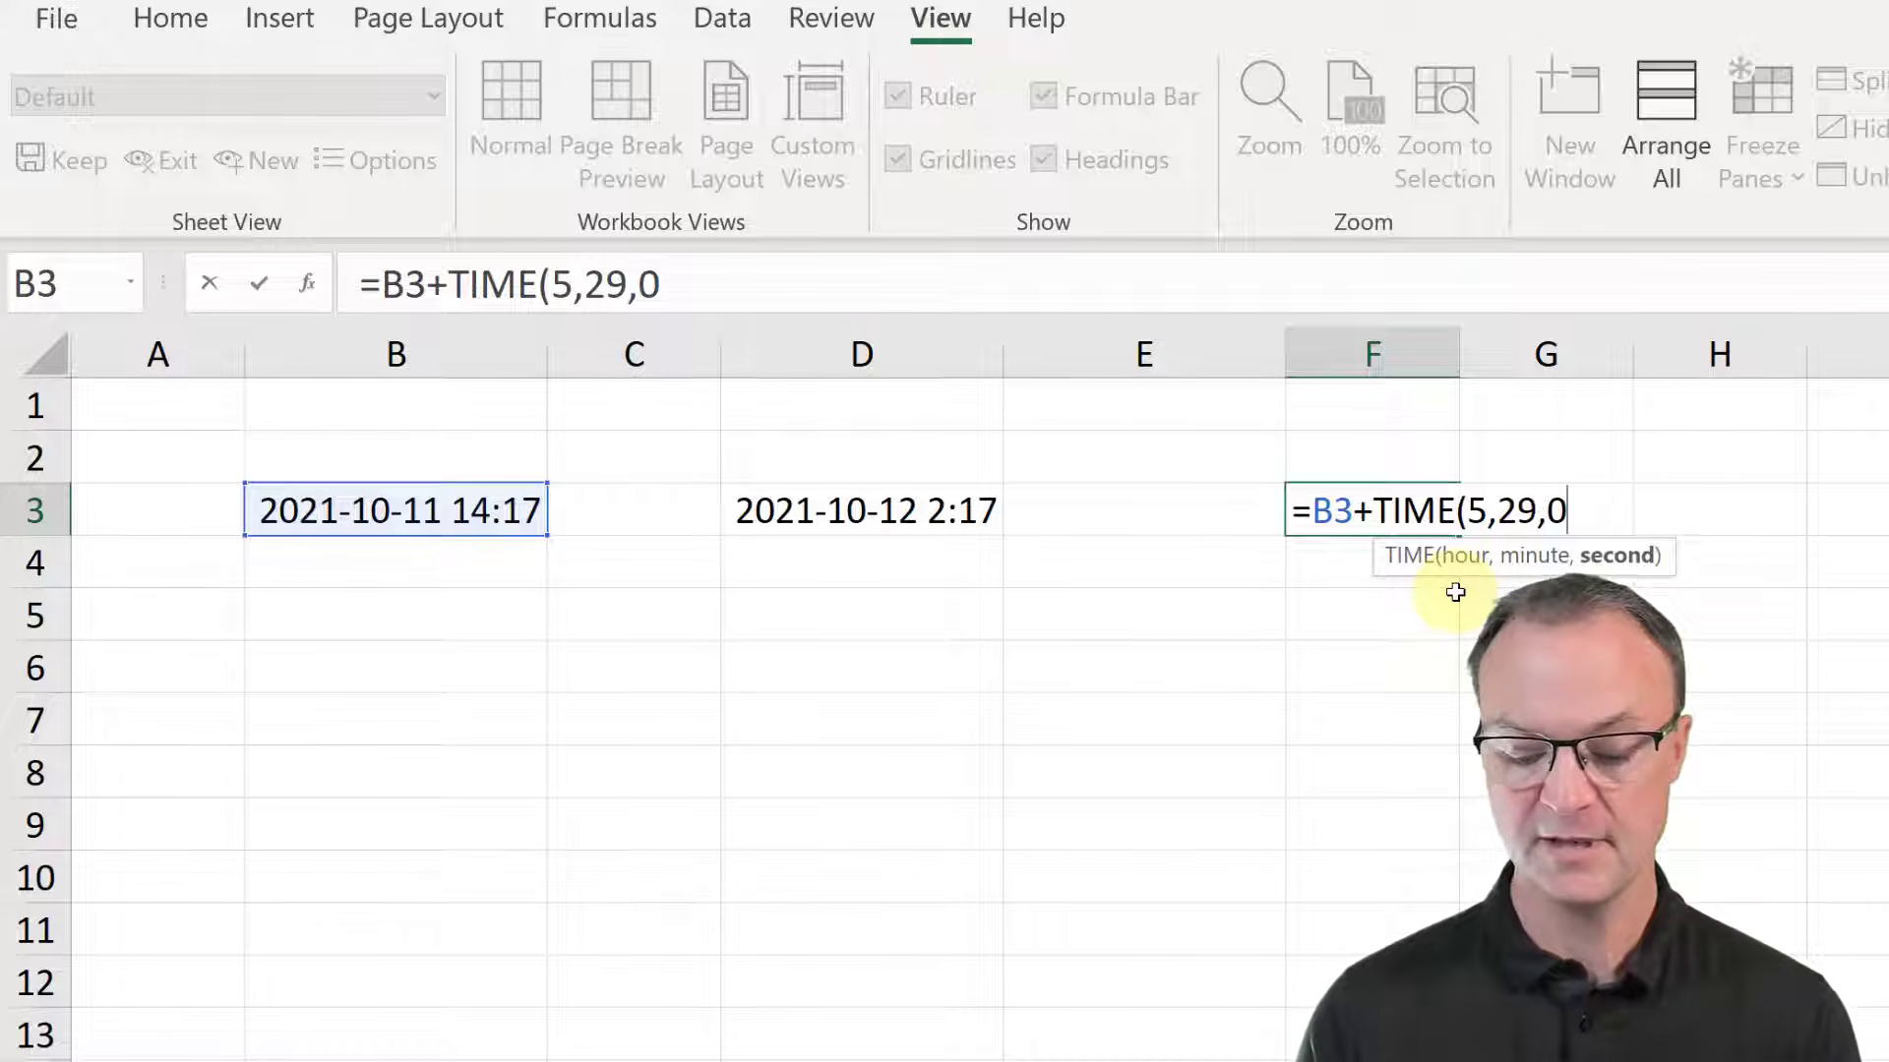
{"action": "type", "text": ")"}
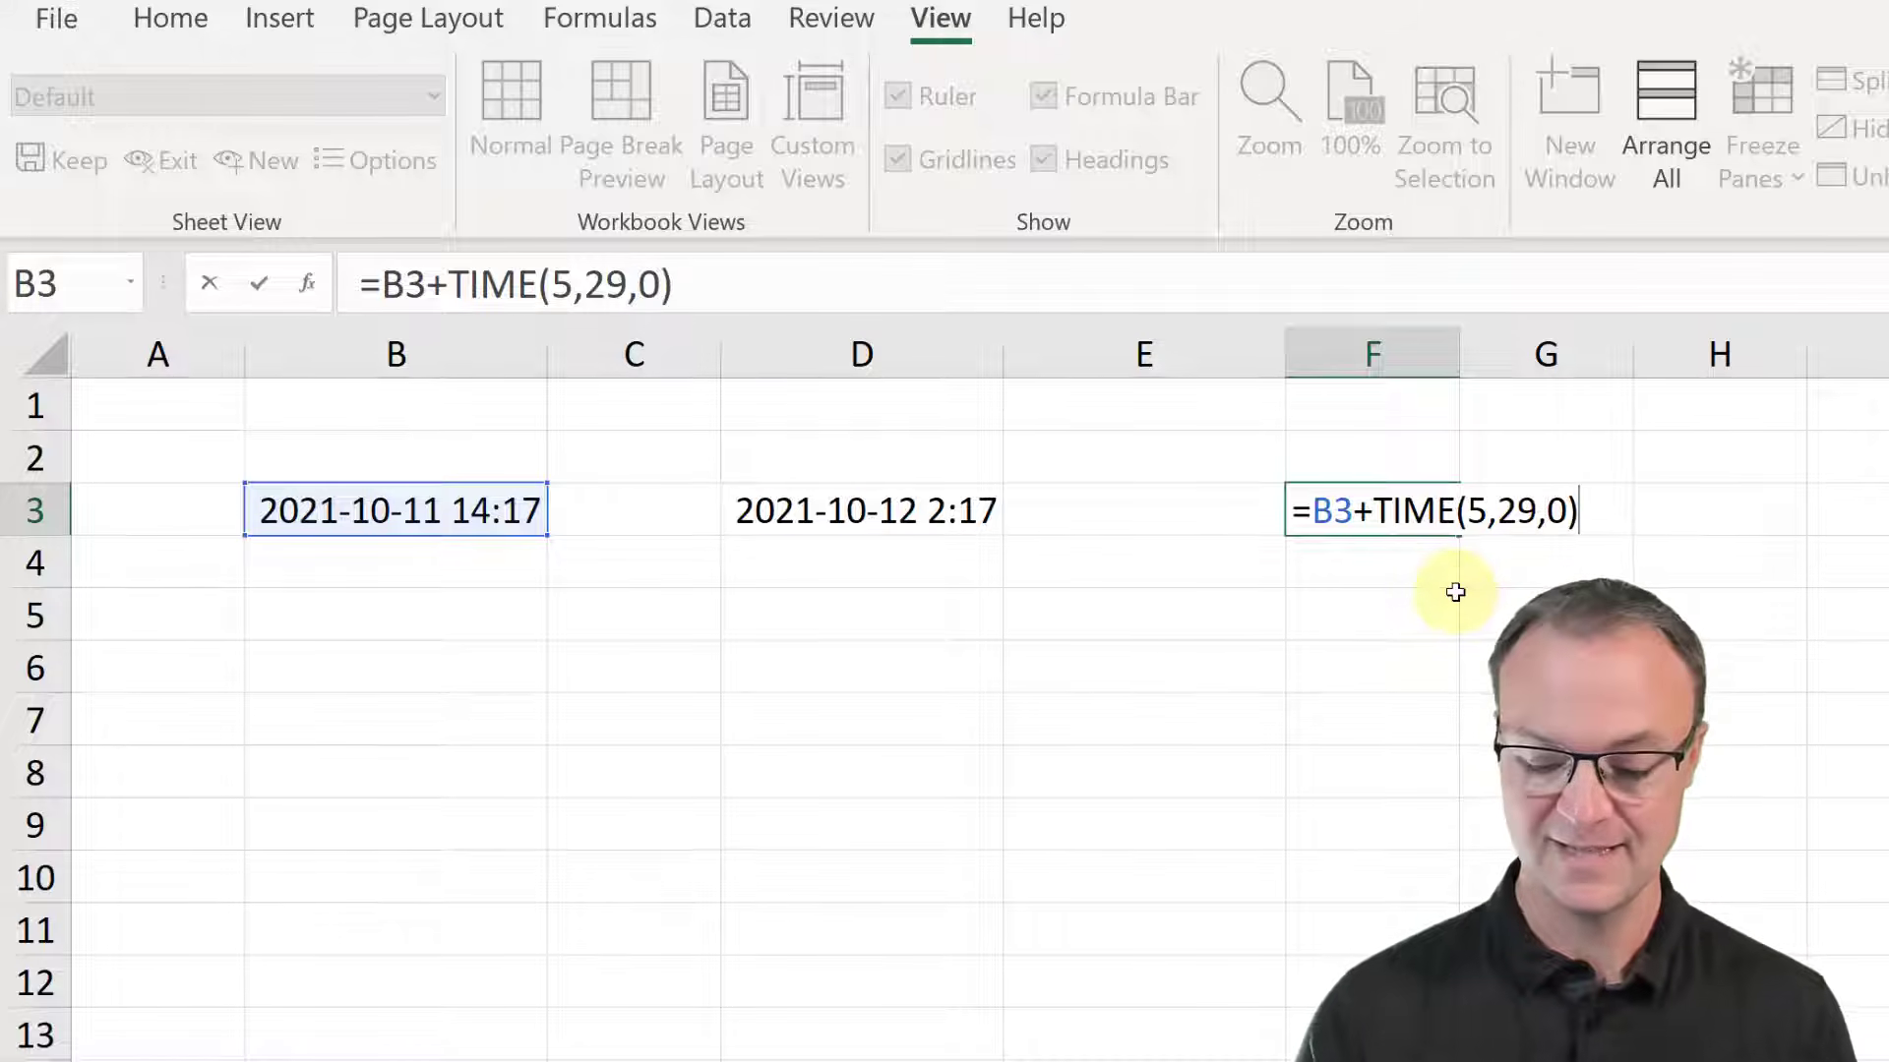
{"action": "key", "text": "Return"}
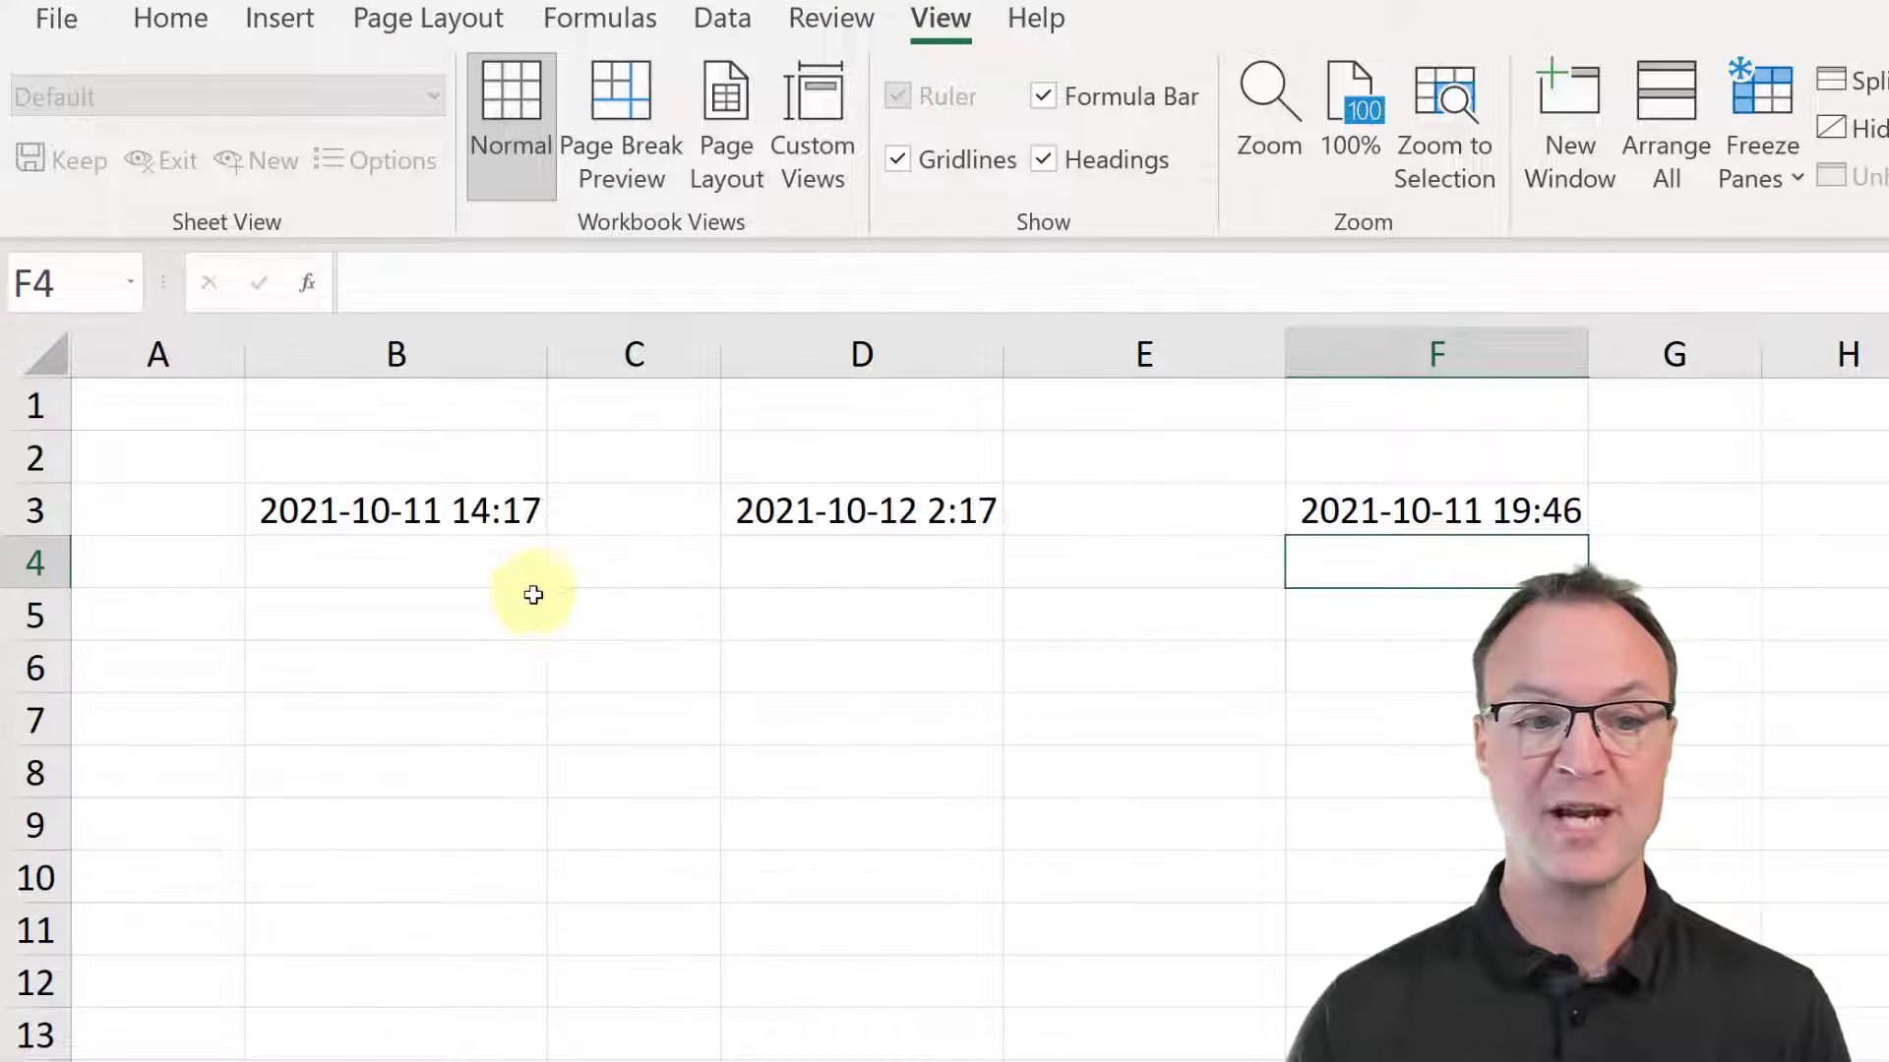
Step: Enter the date November 1, 2021 in cell B6
{"action": "left_click", "coordinate": [488, 672]}
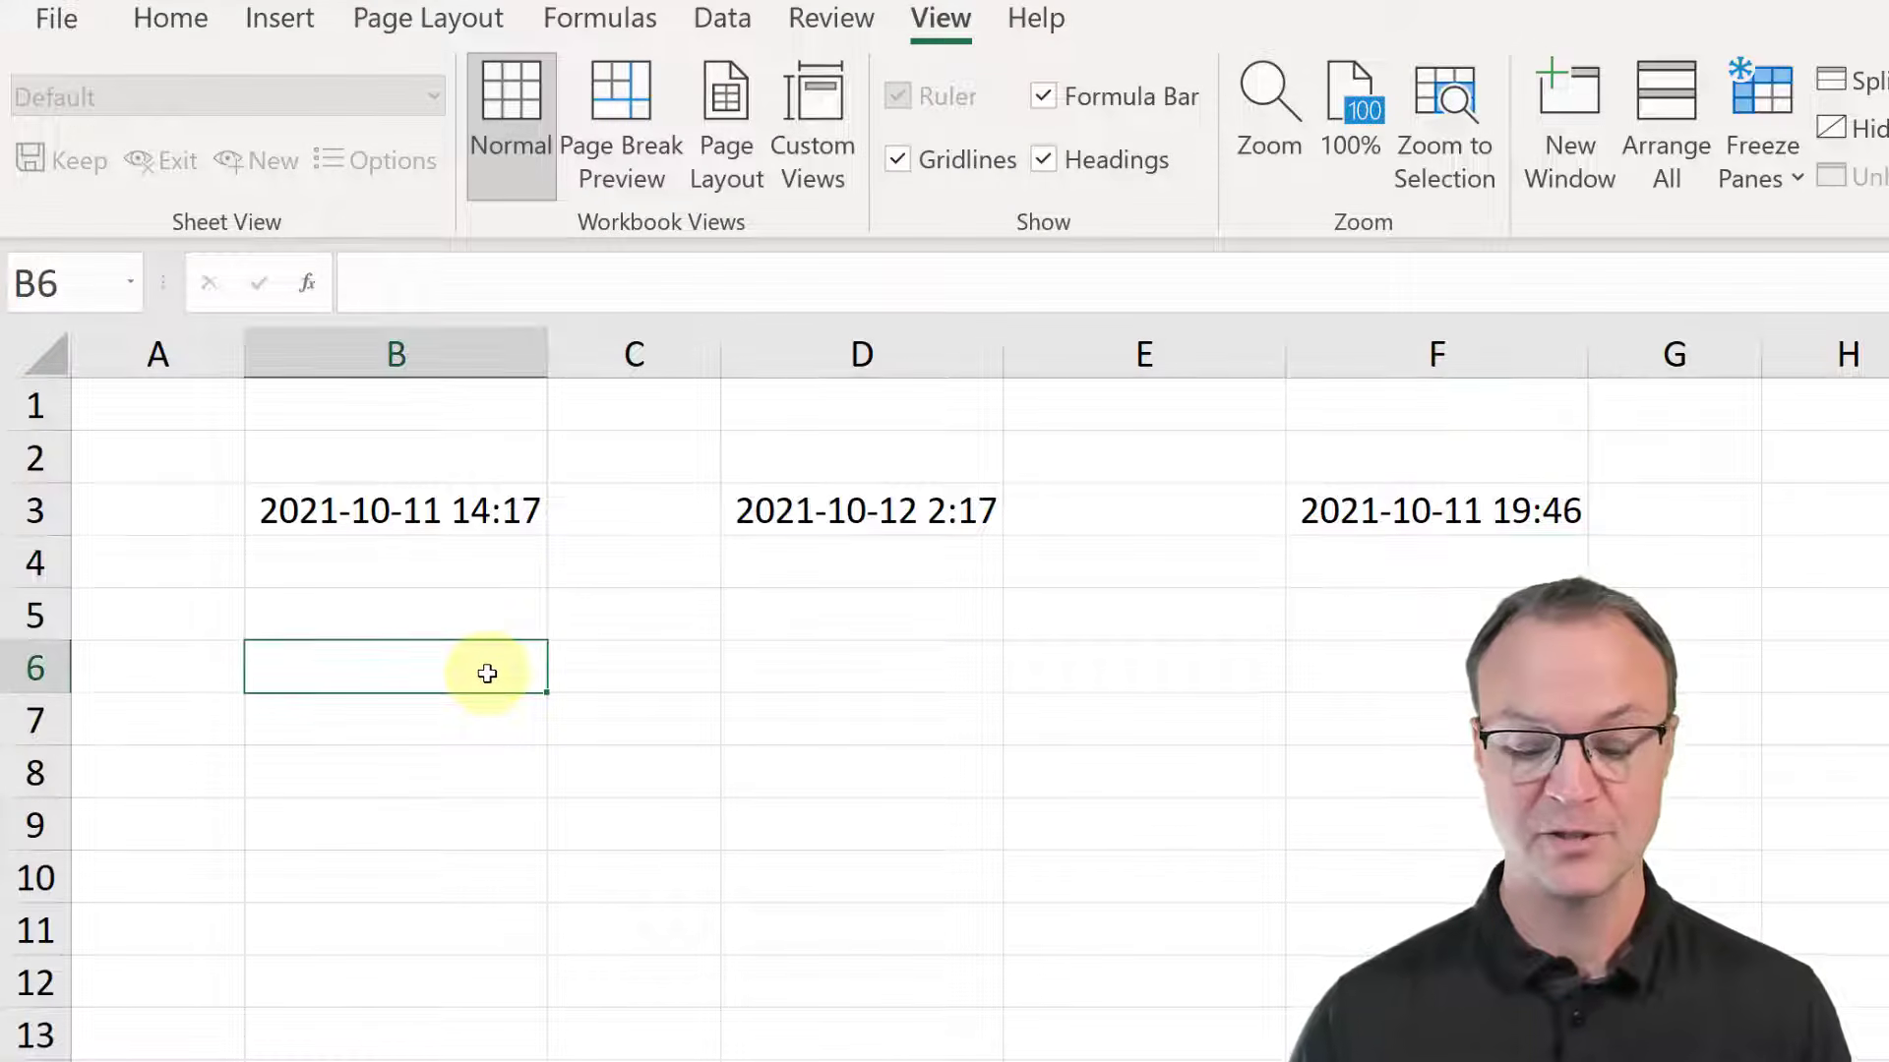
{"action": "key", "text": "Return"}
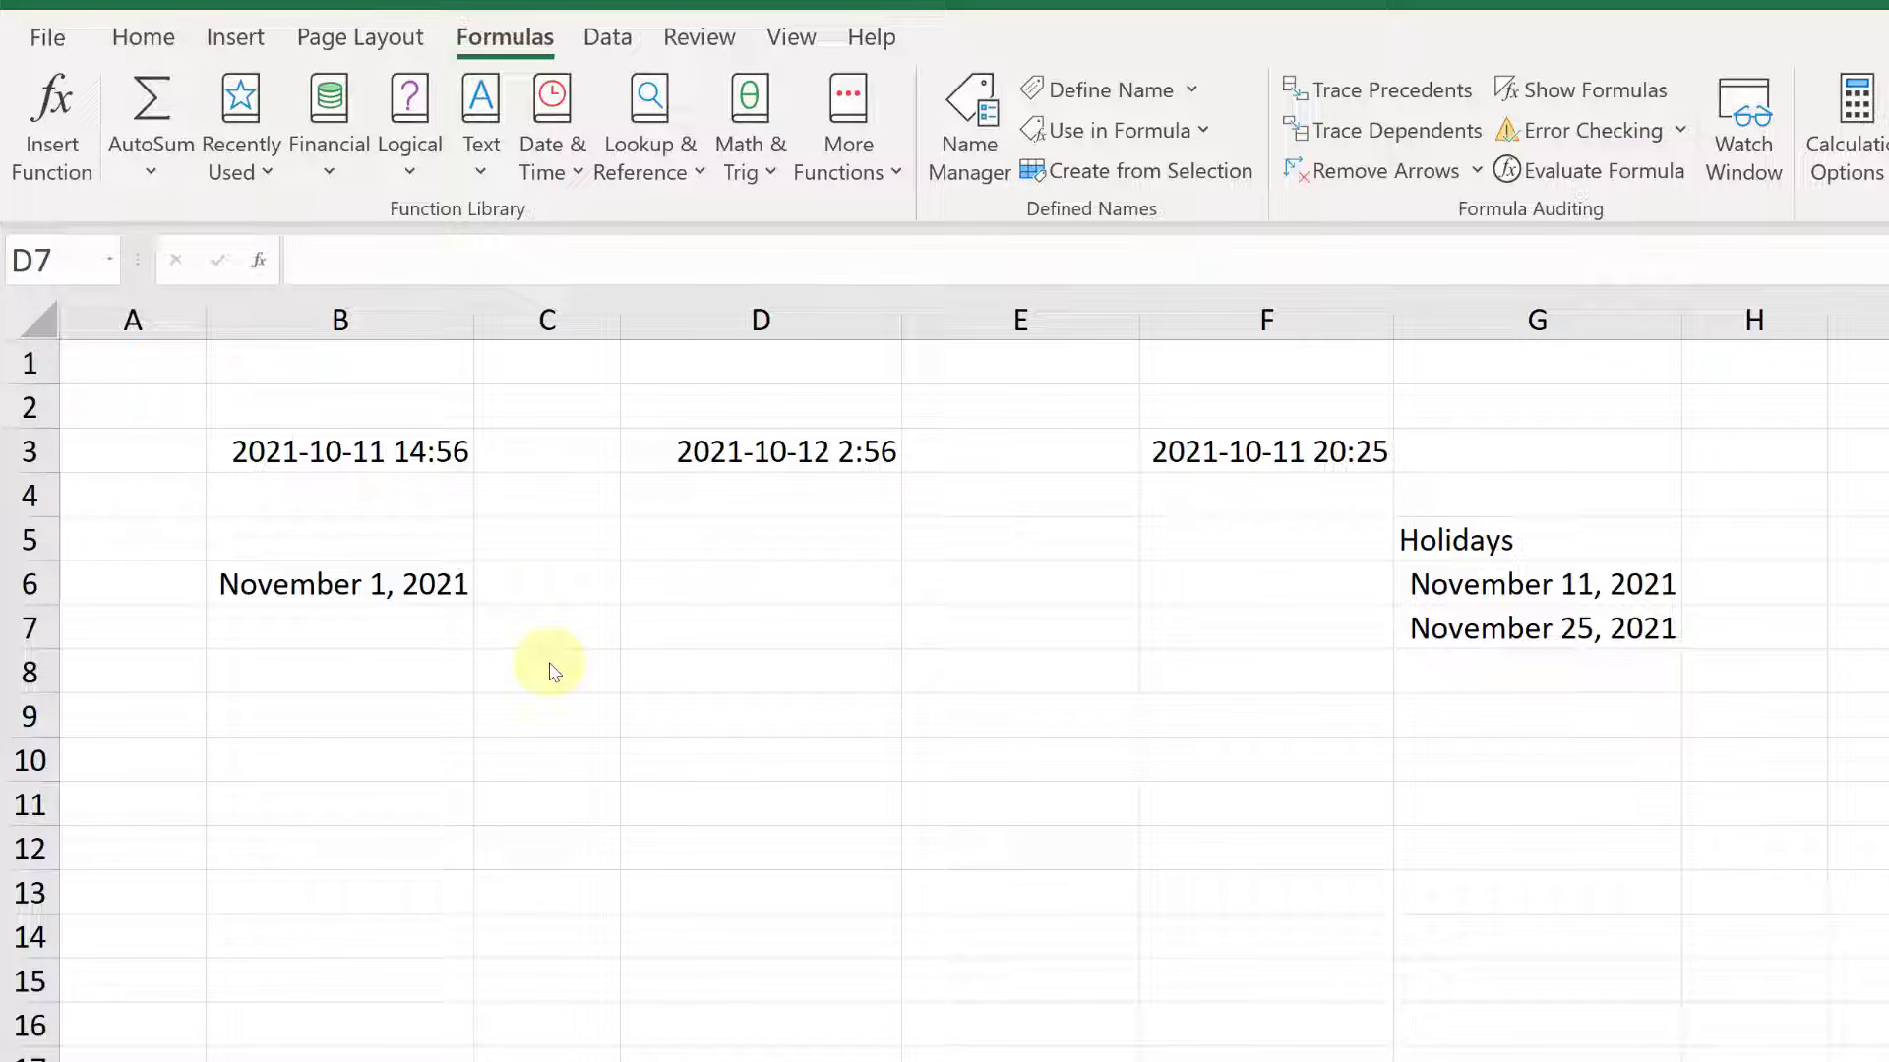
{"action": "left_click", "coordinate": [376, 585]}
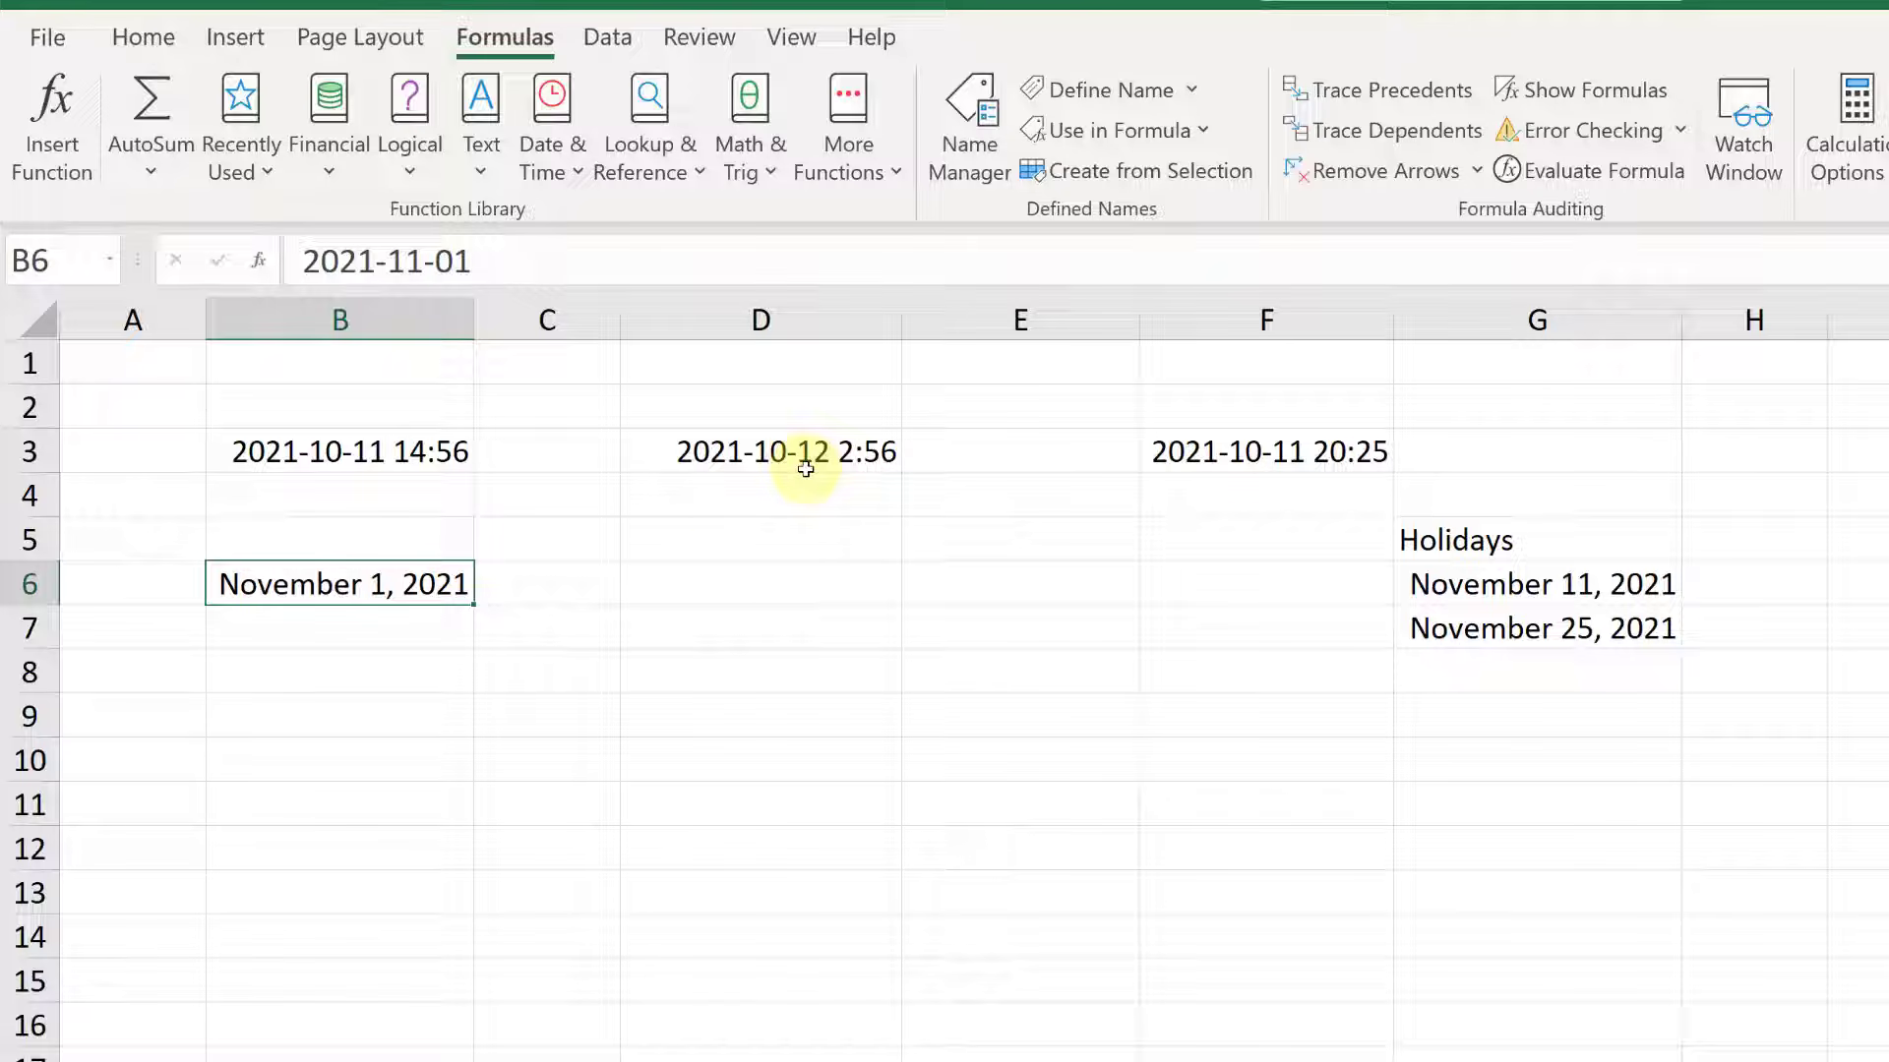
Step: Insert a WORKDAY function in D6 with B6 as the start date and 30 days
{"action": "left_click", "coordinate": [686, 598]}
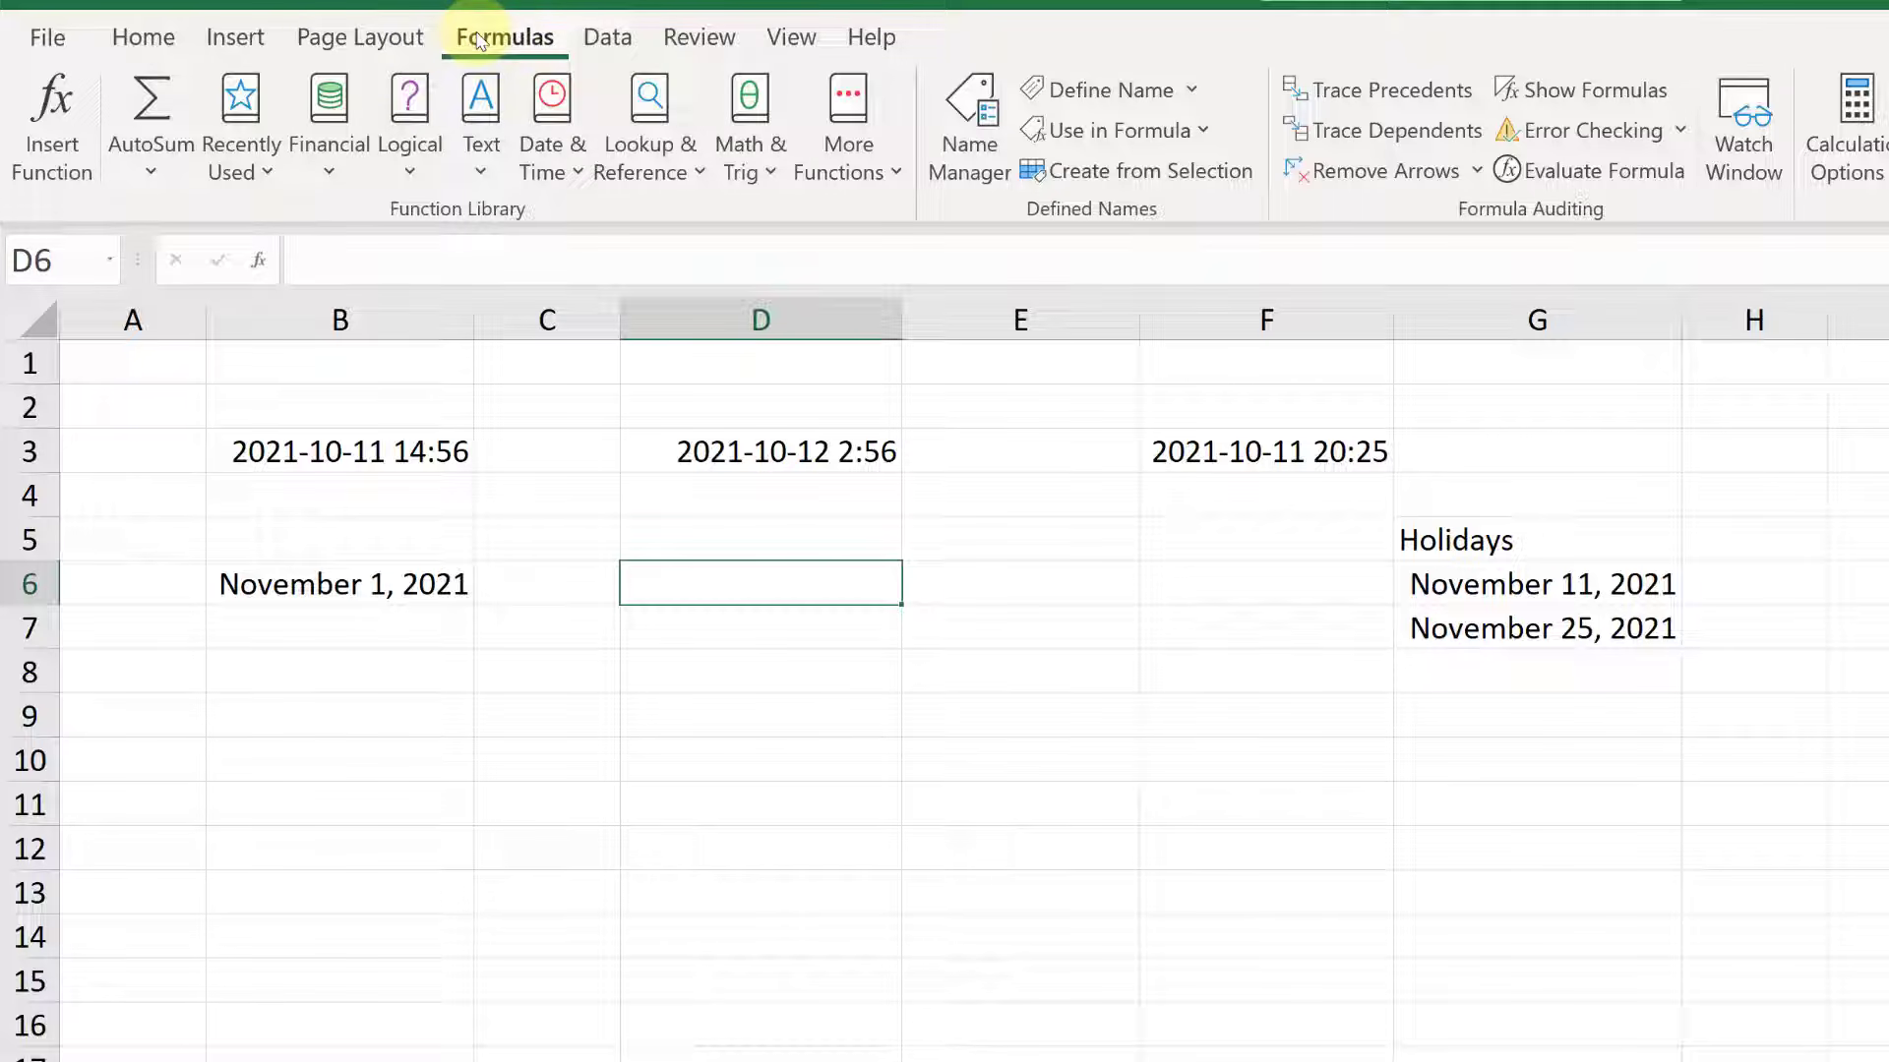
{"action": "left_click", "coordinate": [563, 165]}
{"action": "scroll", "coordinate": [635, 509], "scroll_direction": "down", "scroll_amount": 1}
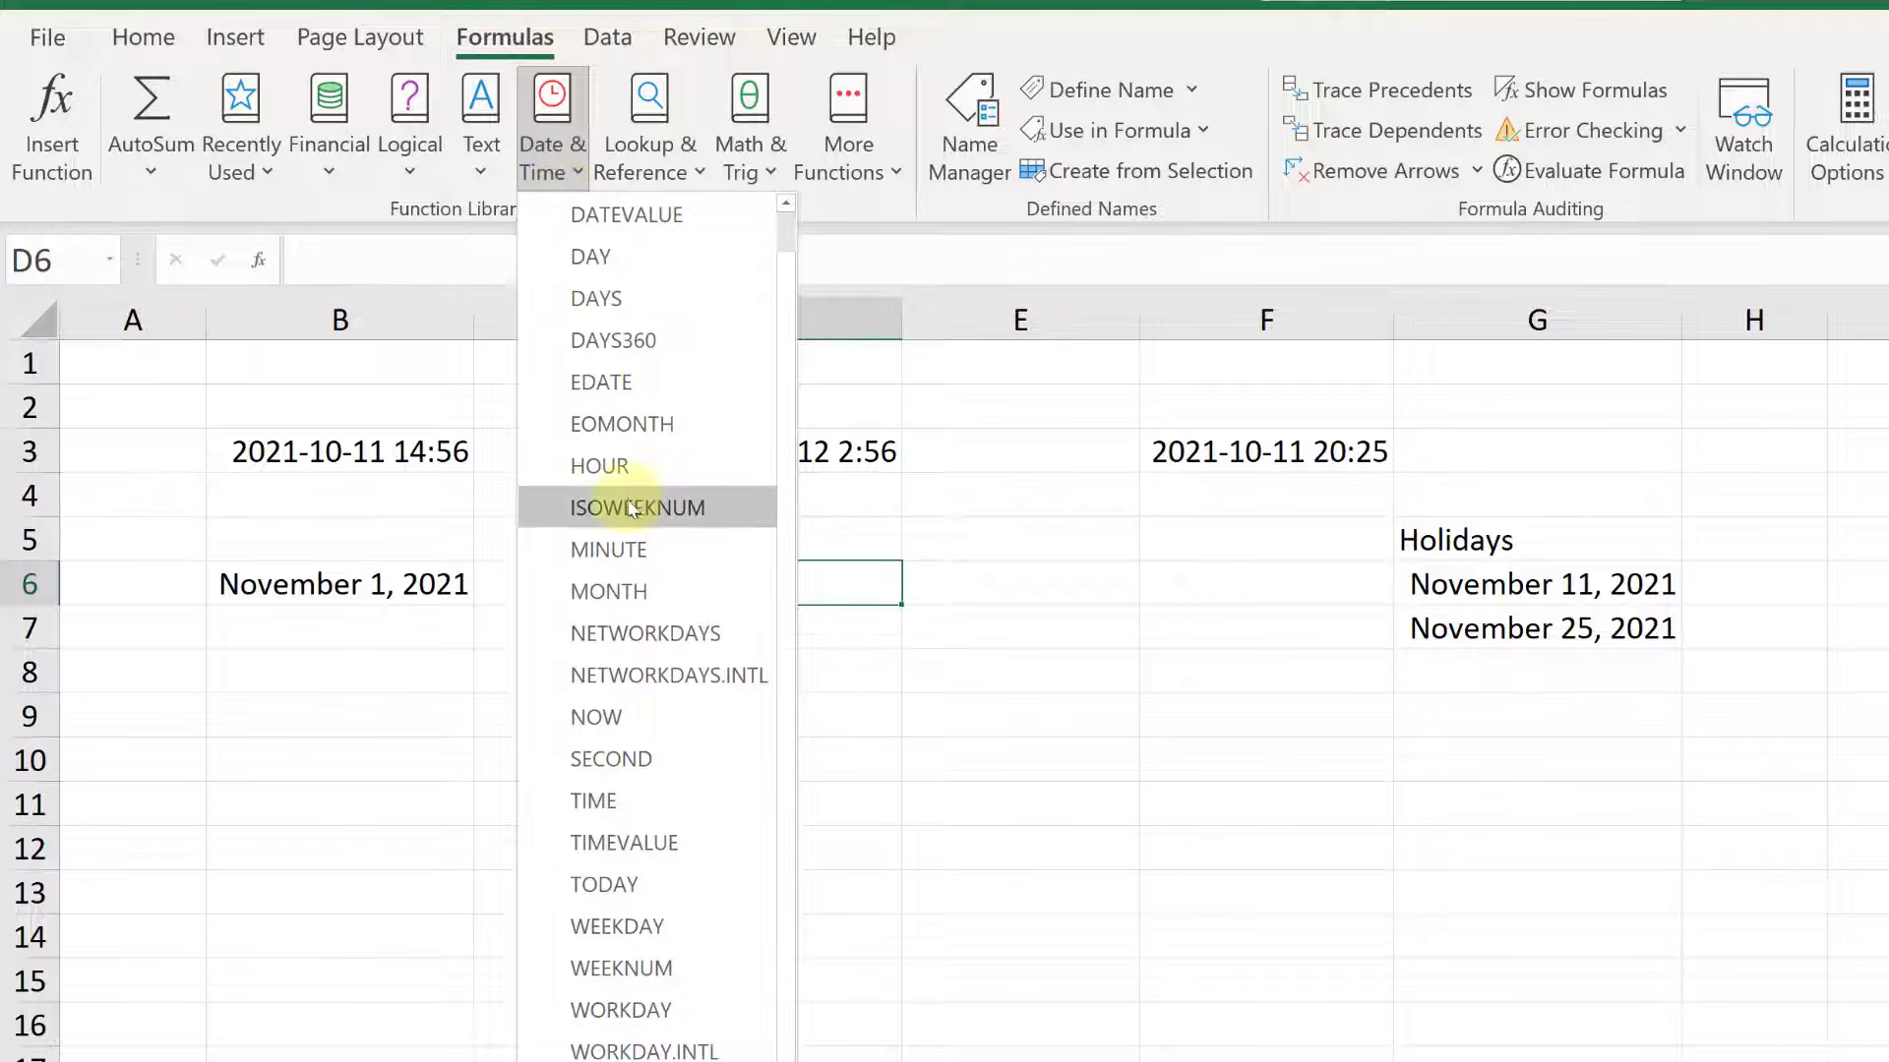
{"action": "left_click", "coordinate": [664, 1020]}
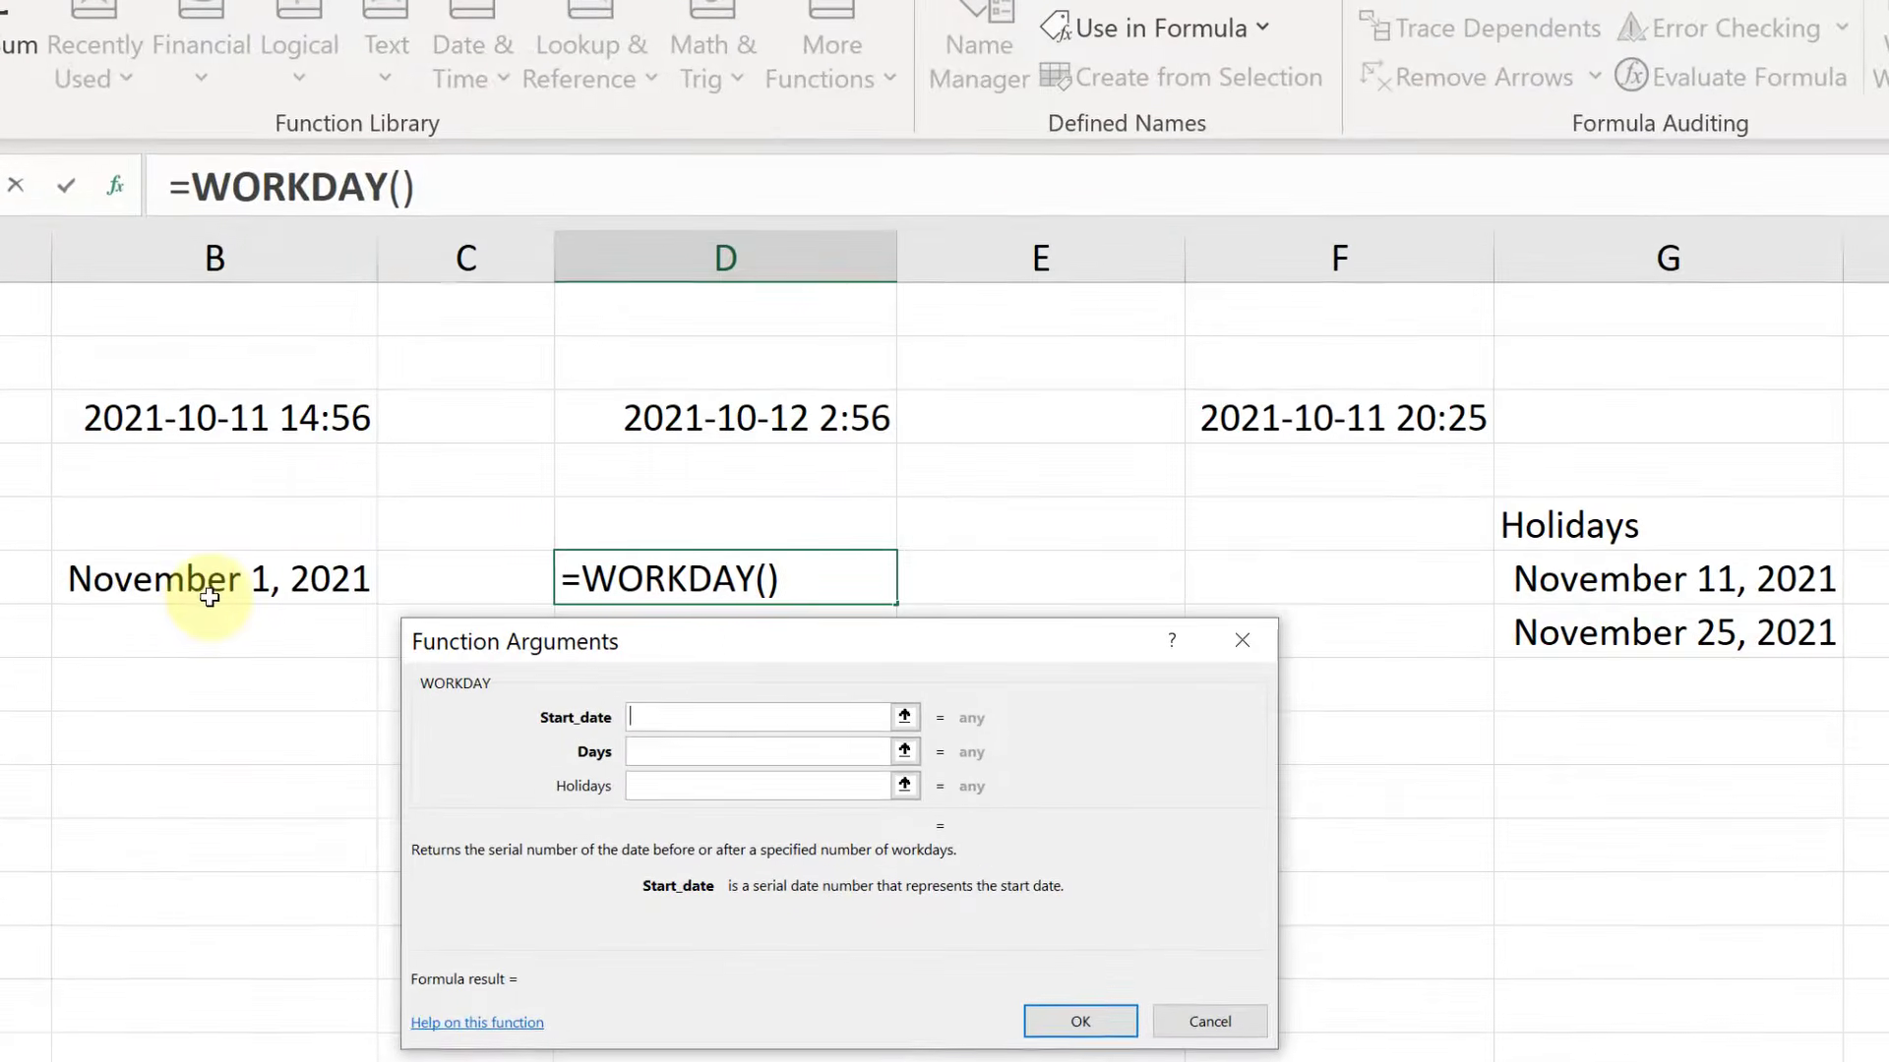
{"action": "left_click", "coordinate": [210, 594]}
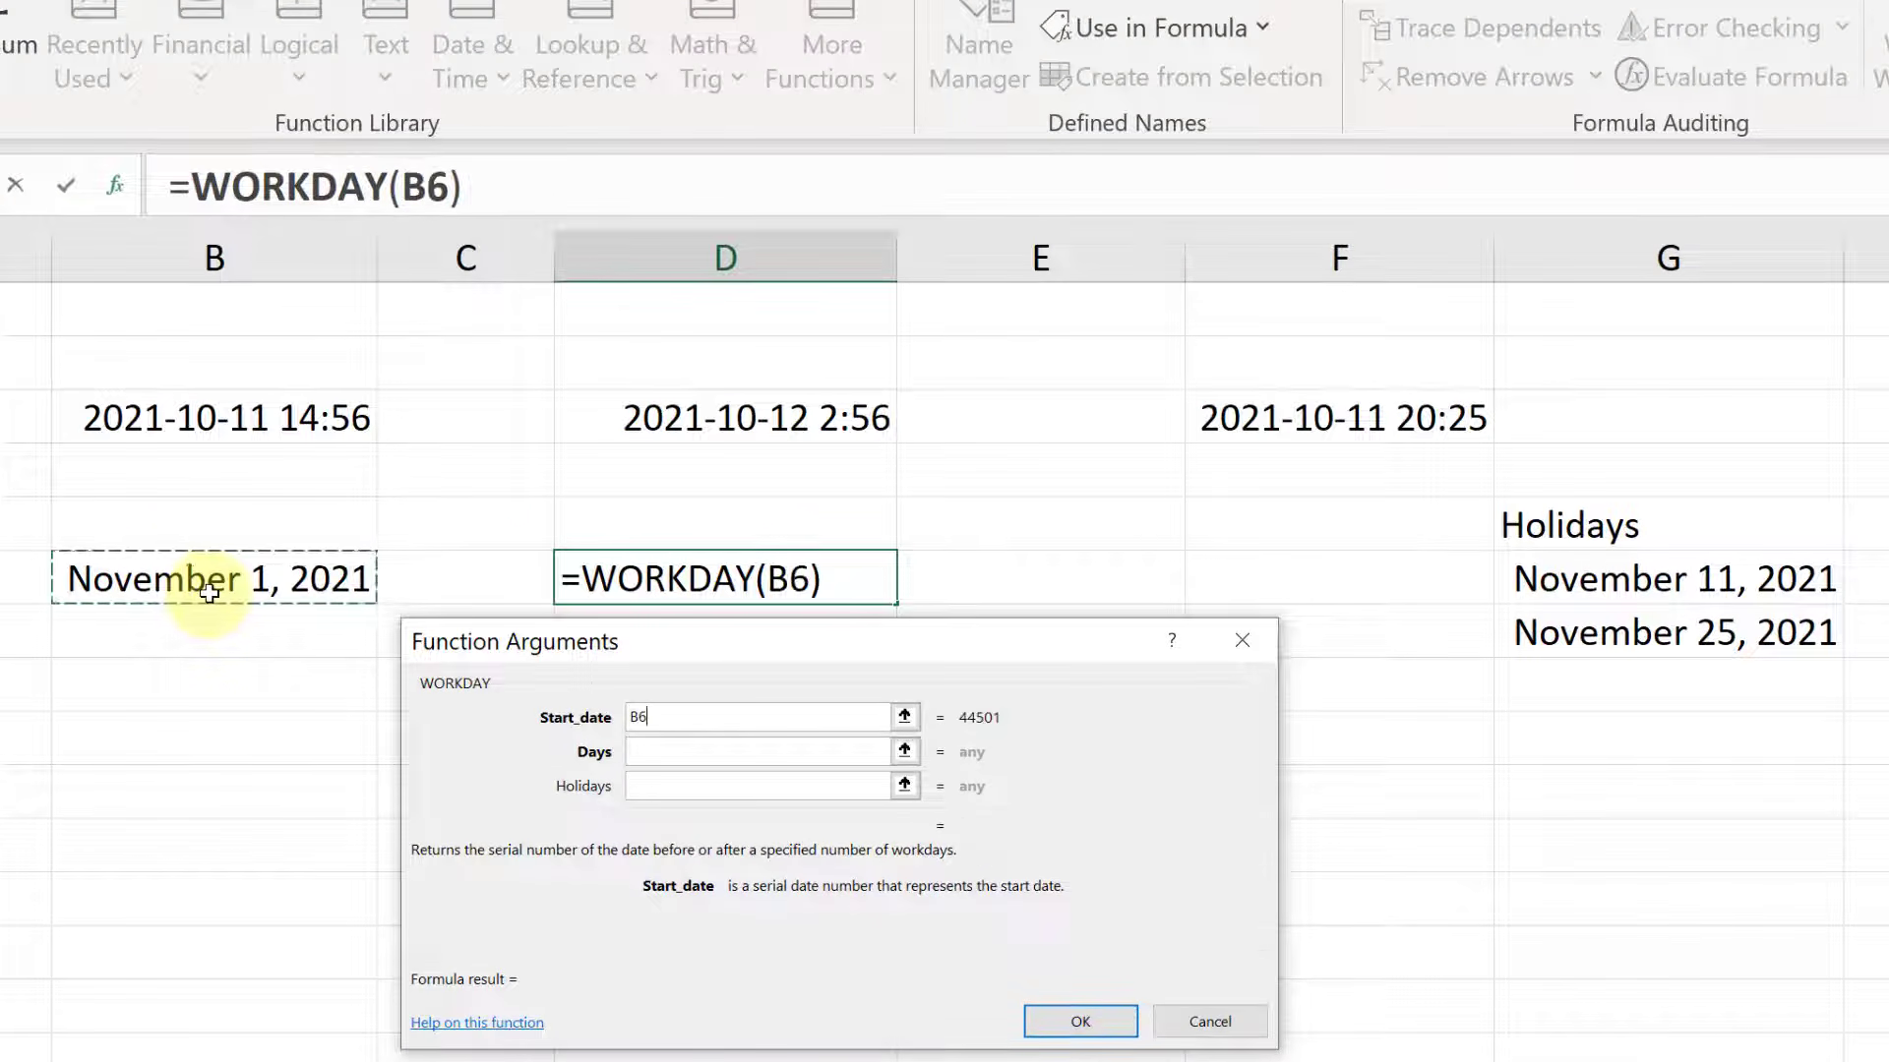
{"action": "left_click", "coordinate": [689, 753]}
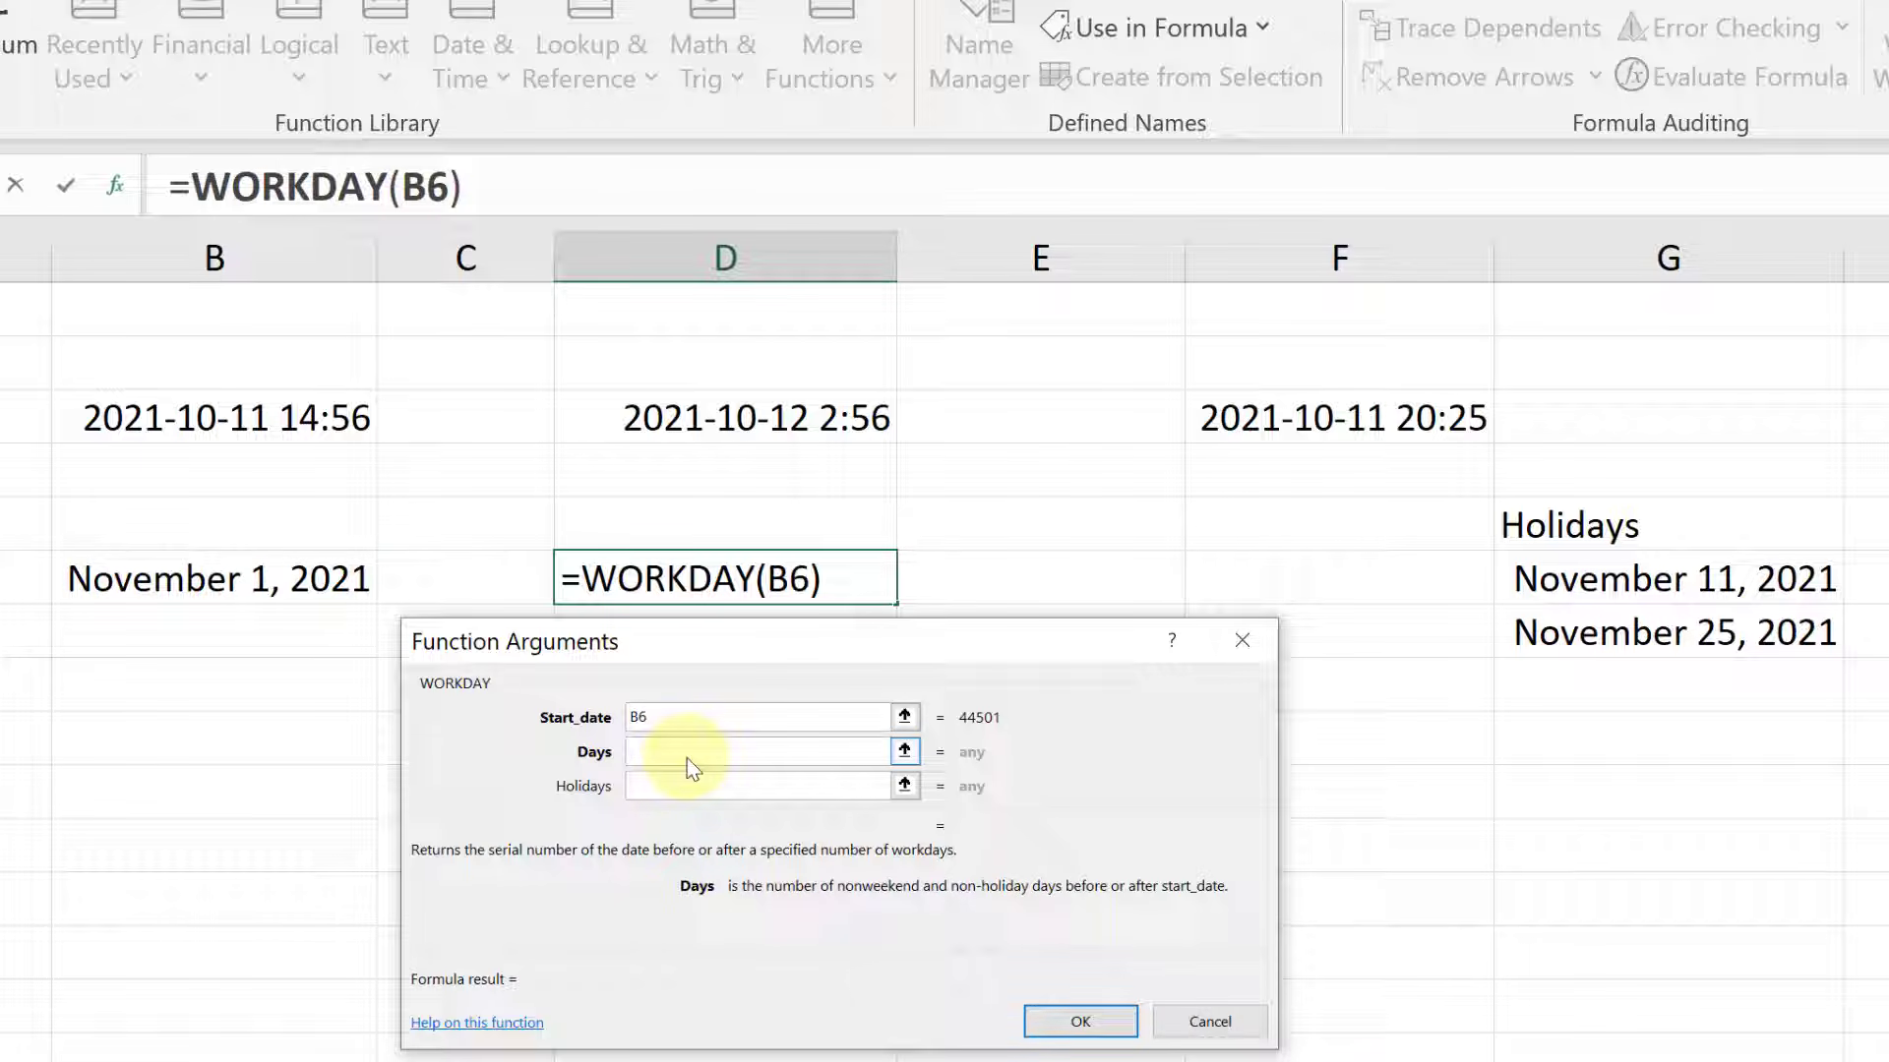
{"action": "type", "text": "30"}
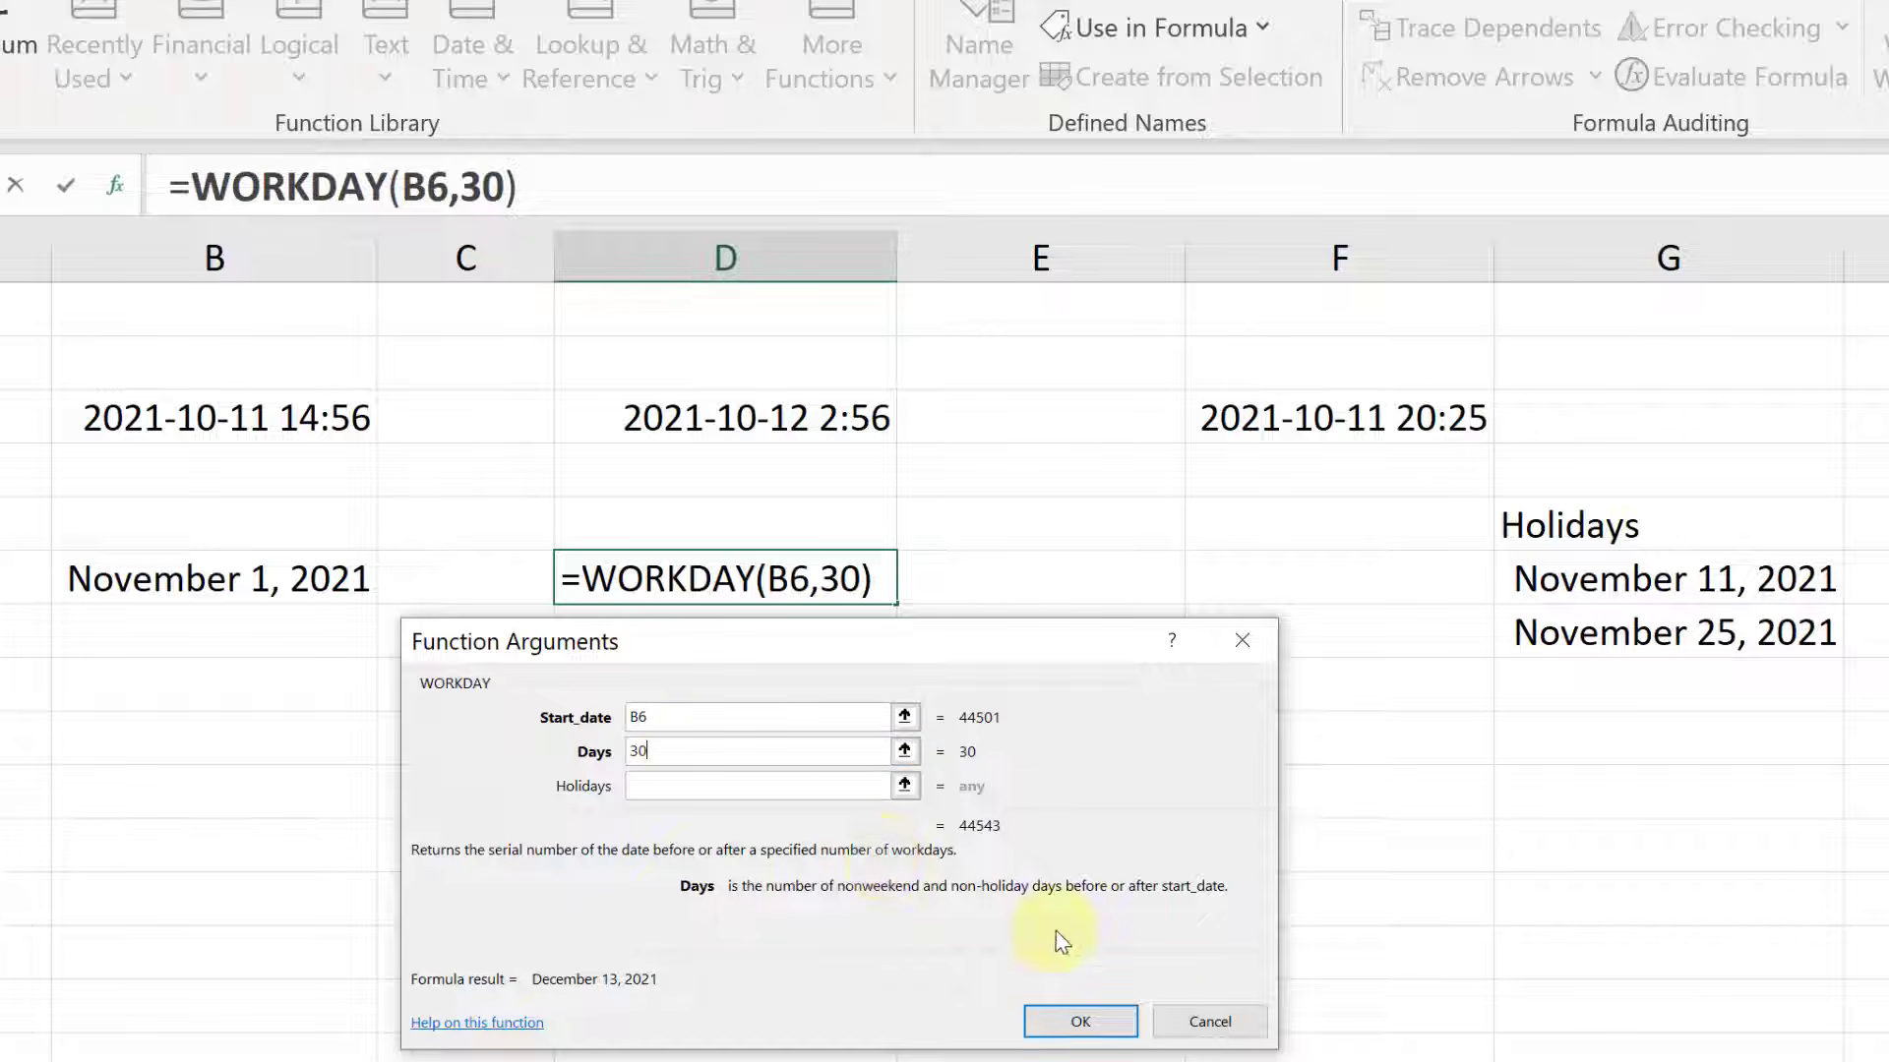
{"action": "left_click", "coordinate": [1102, 1023]}
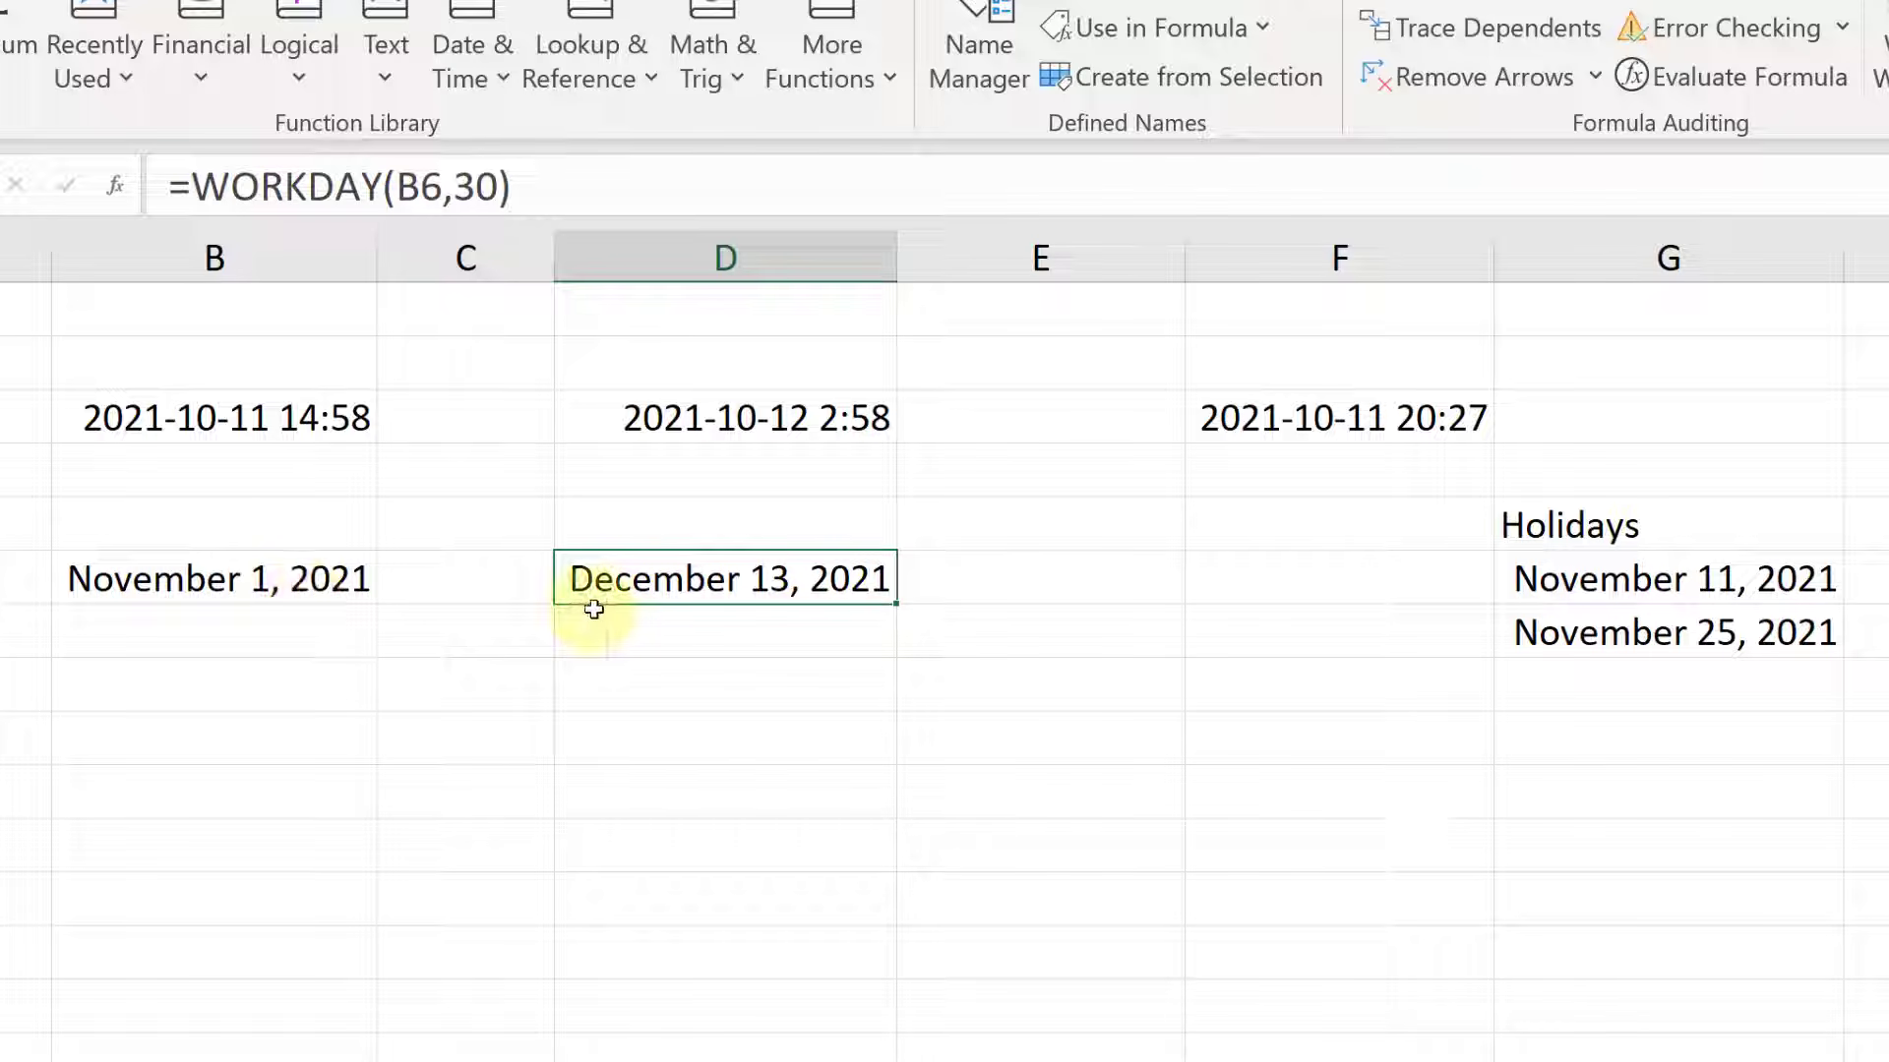
Step: Insert a WORKDAY function in E6 with B6 as the start date, 30 days, and G6:G7 as the holidays
{"action": "left_click", "coordinate": [999, 588]}
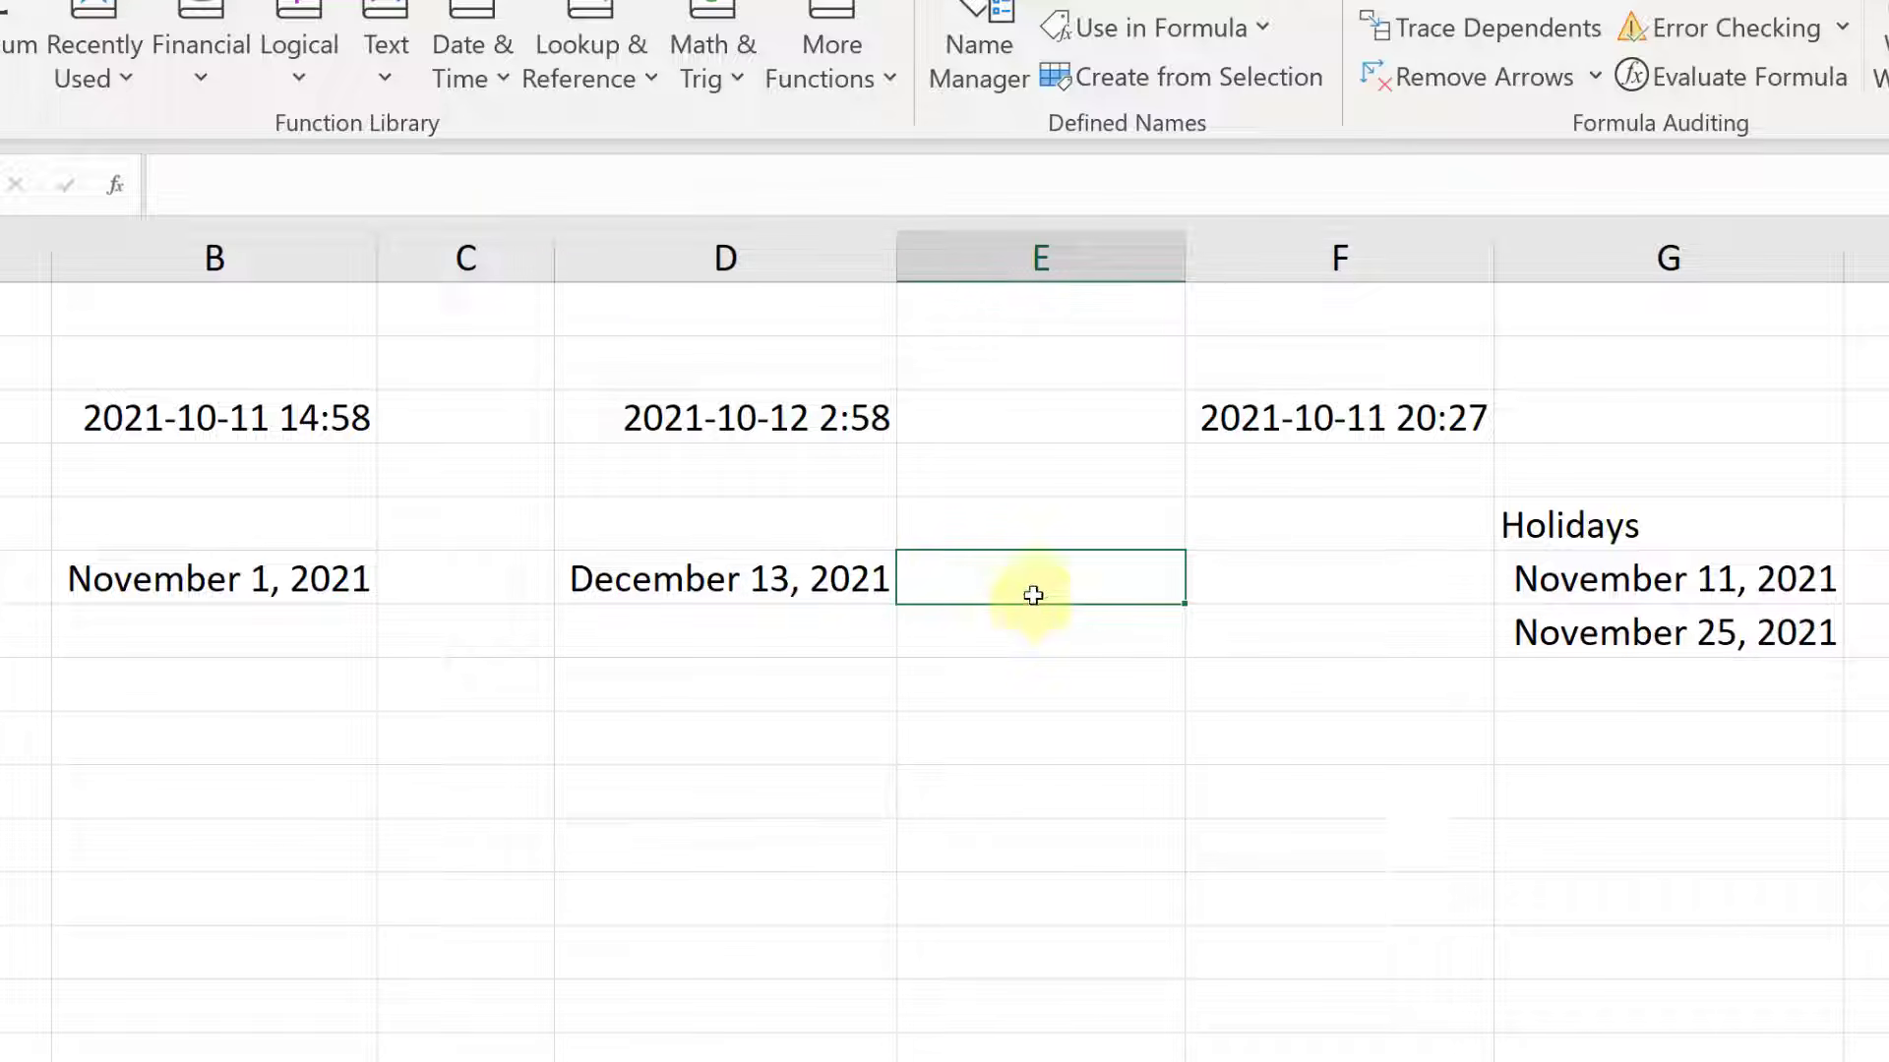
{"action": "left_click", "coordinate": [492, 88]}
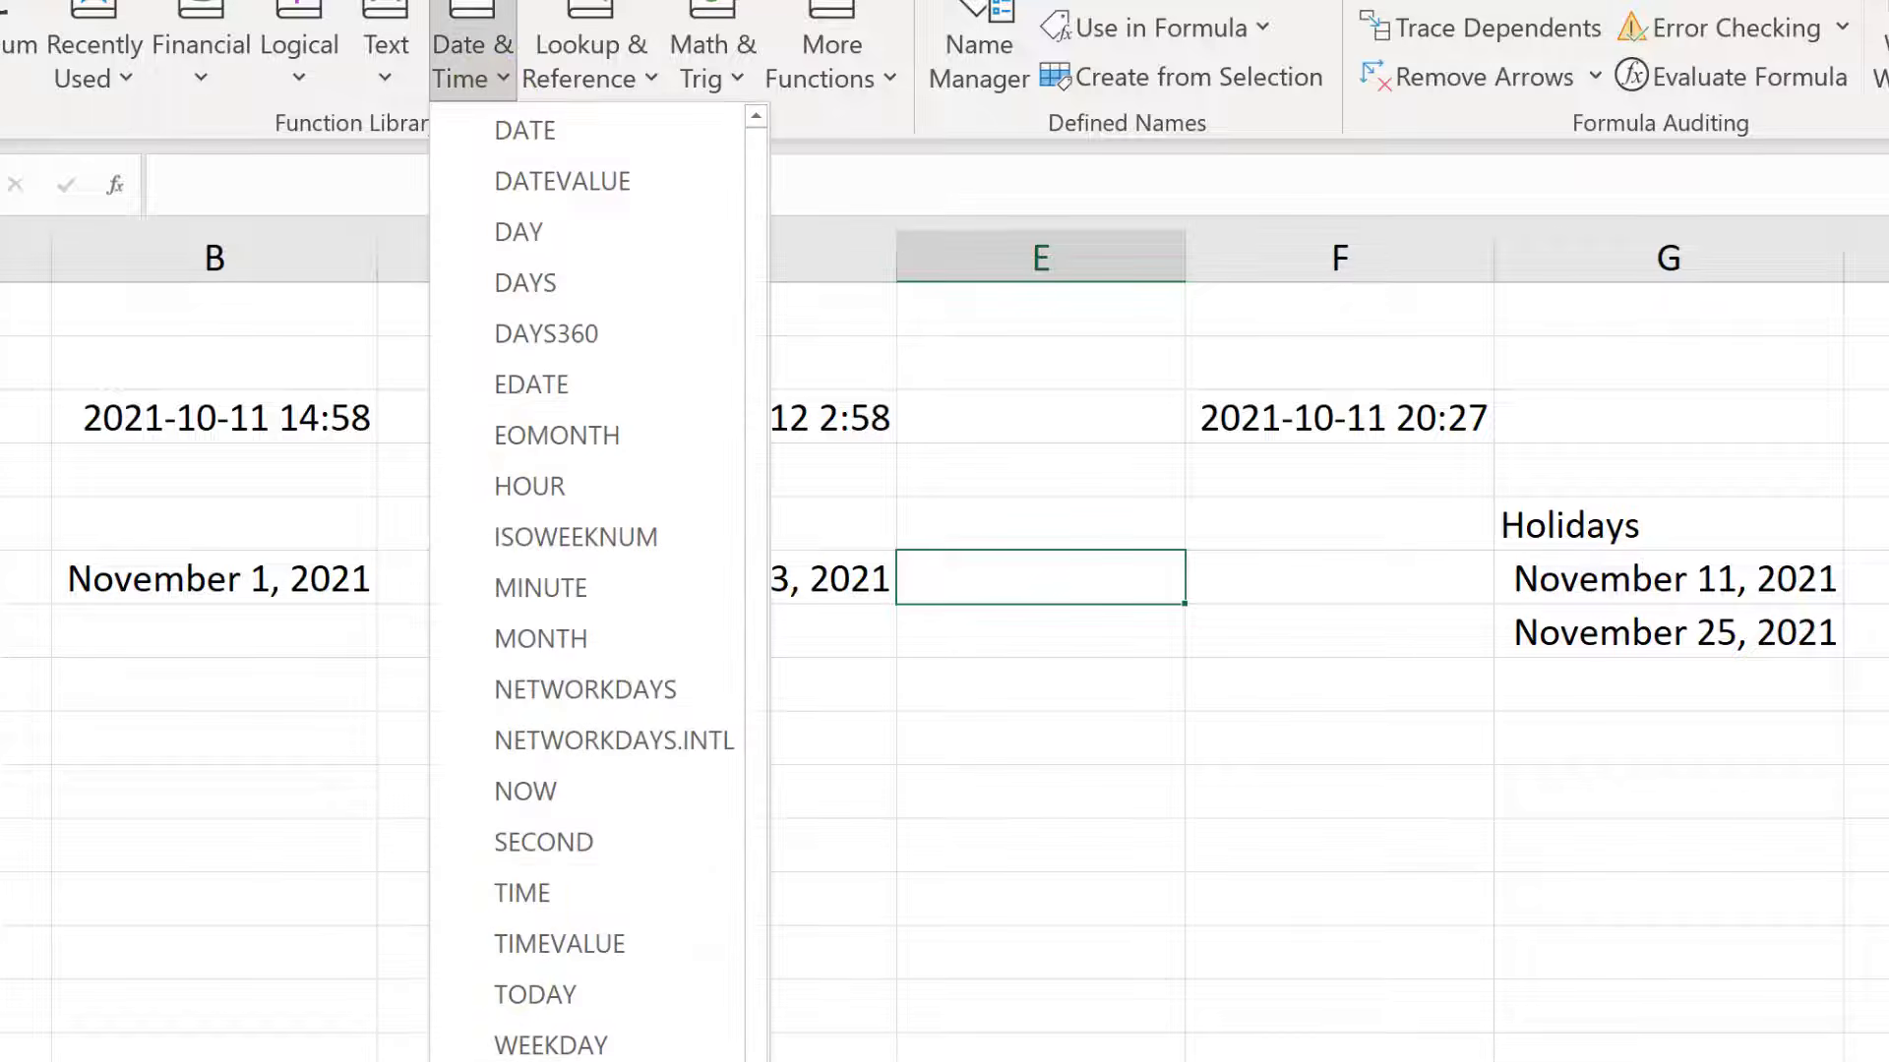
{"action": "left_click", "coordinate": [546, 1061]}
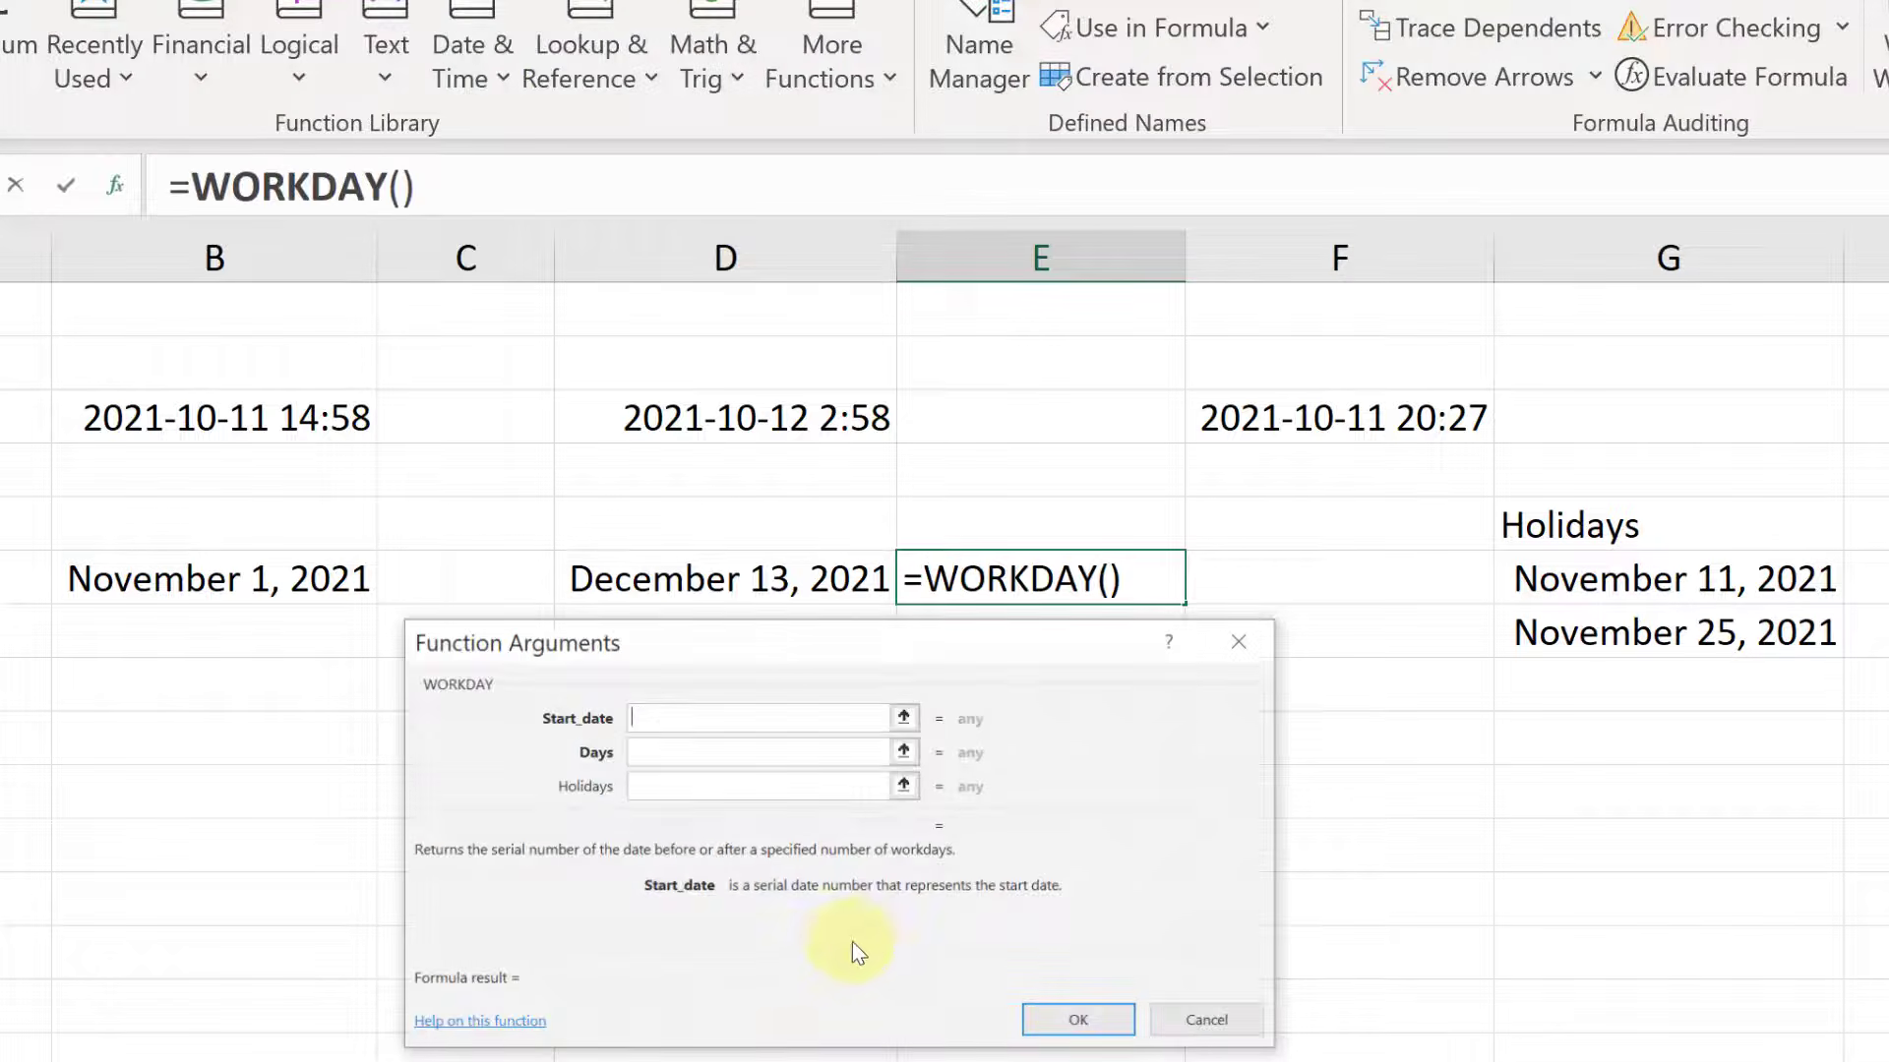
{"action": "left_click", "coordinate": [270, 585]}
{"action": "left_click", "coordinate": [656, 751]}
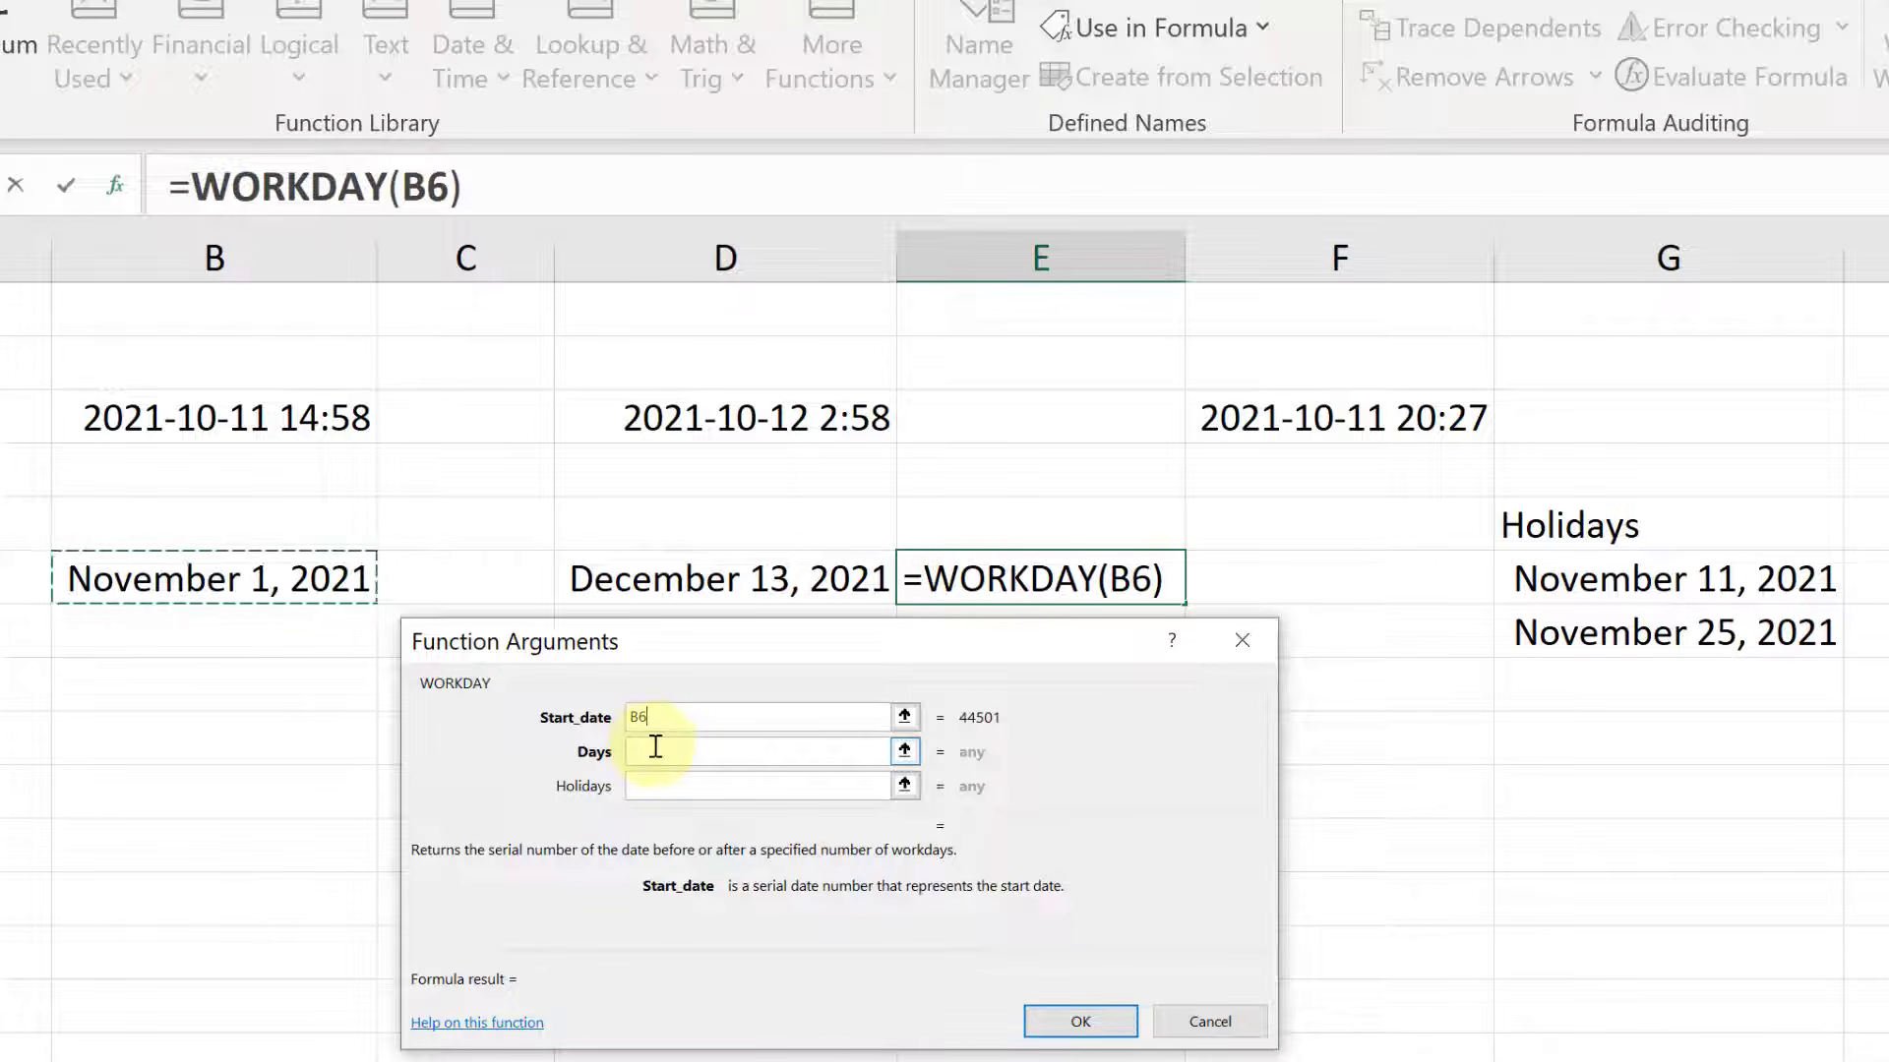
{"action": "type", "text": "30"}
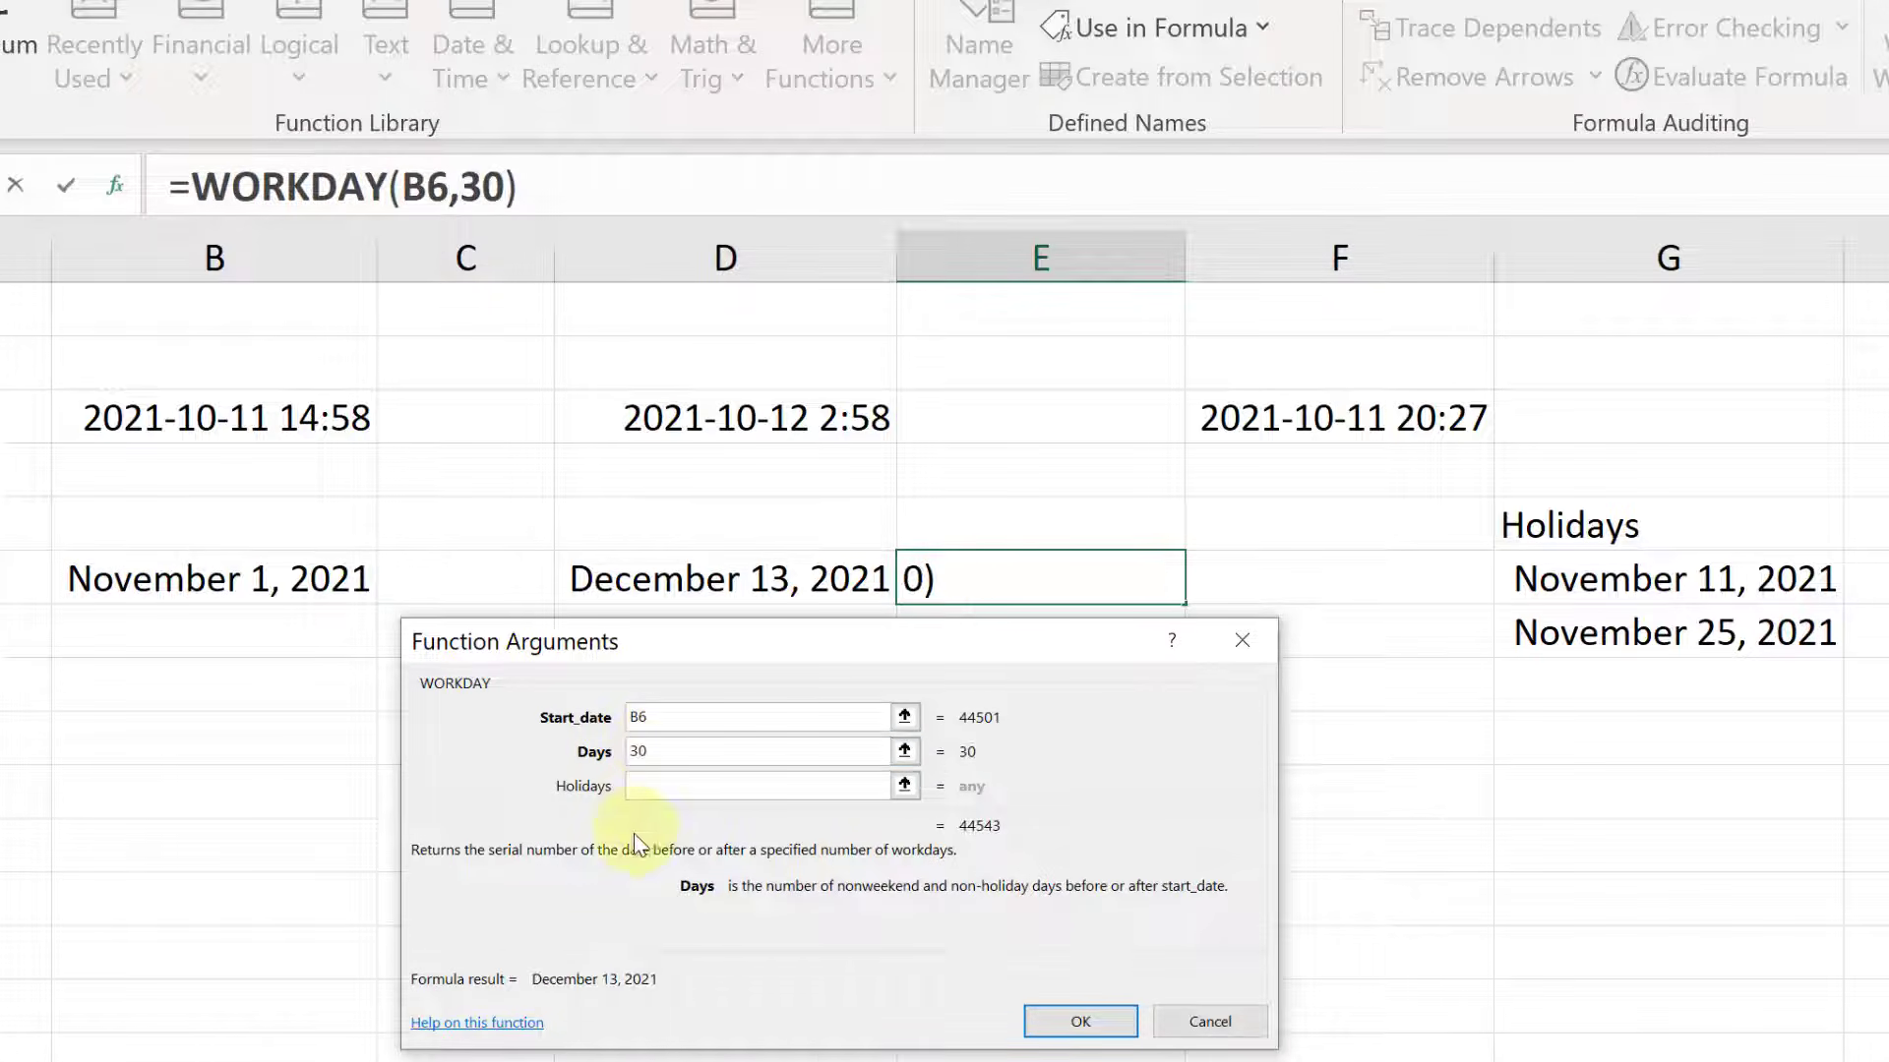
{"action": "left_click", "coordinate": [654, 787]}
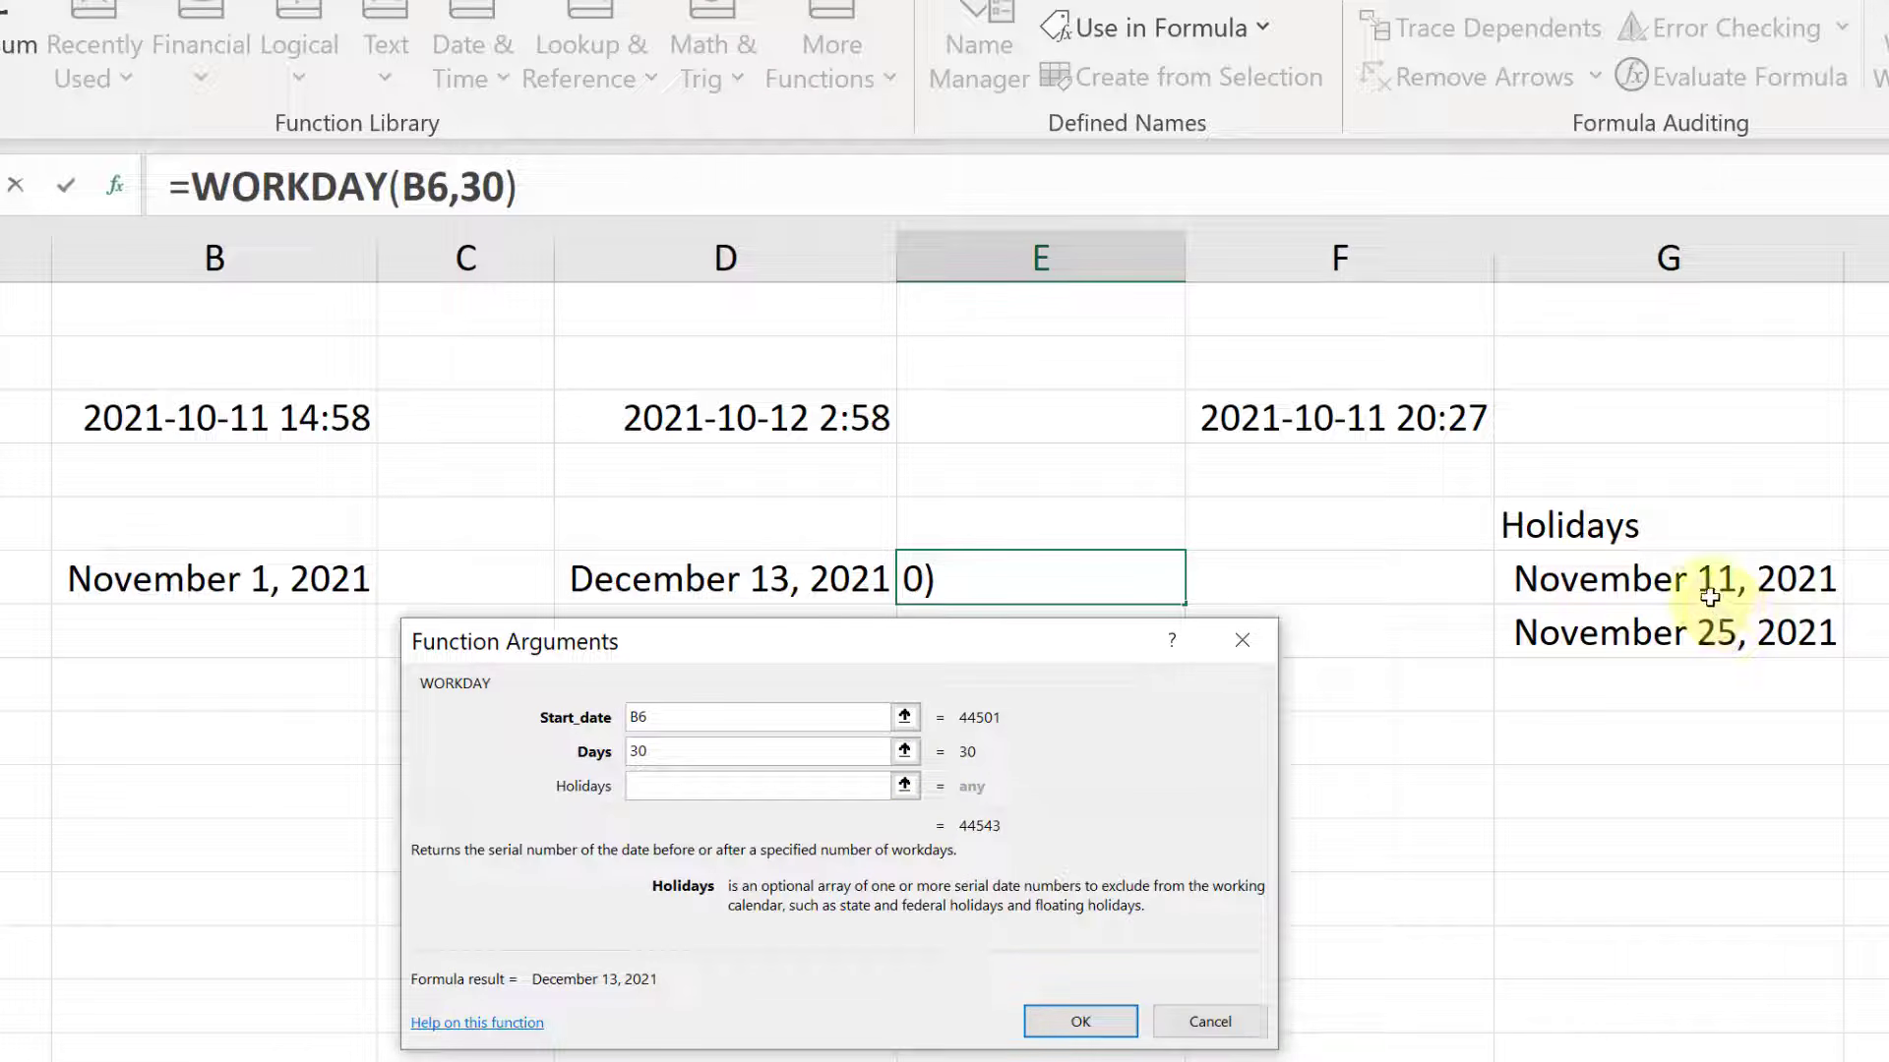
{"action": "left_click_drag", "start_coordinate": [1658, 578], "coordinate": [1652, 634]}
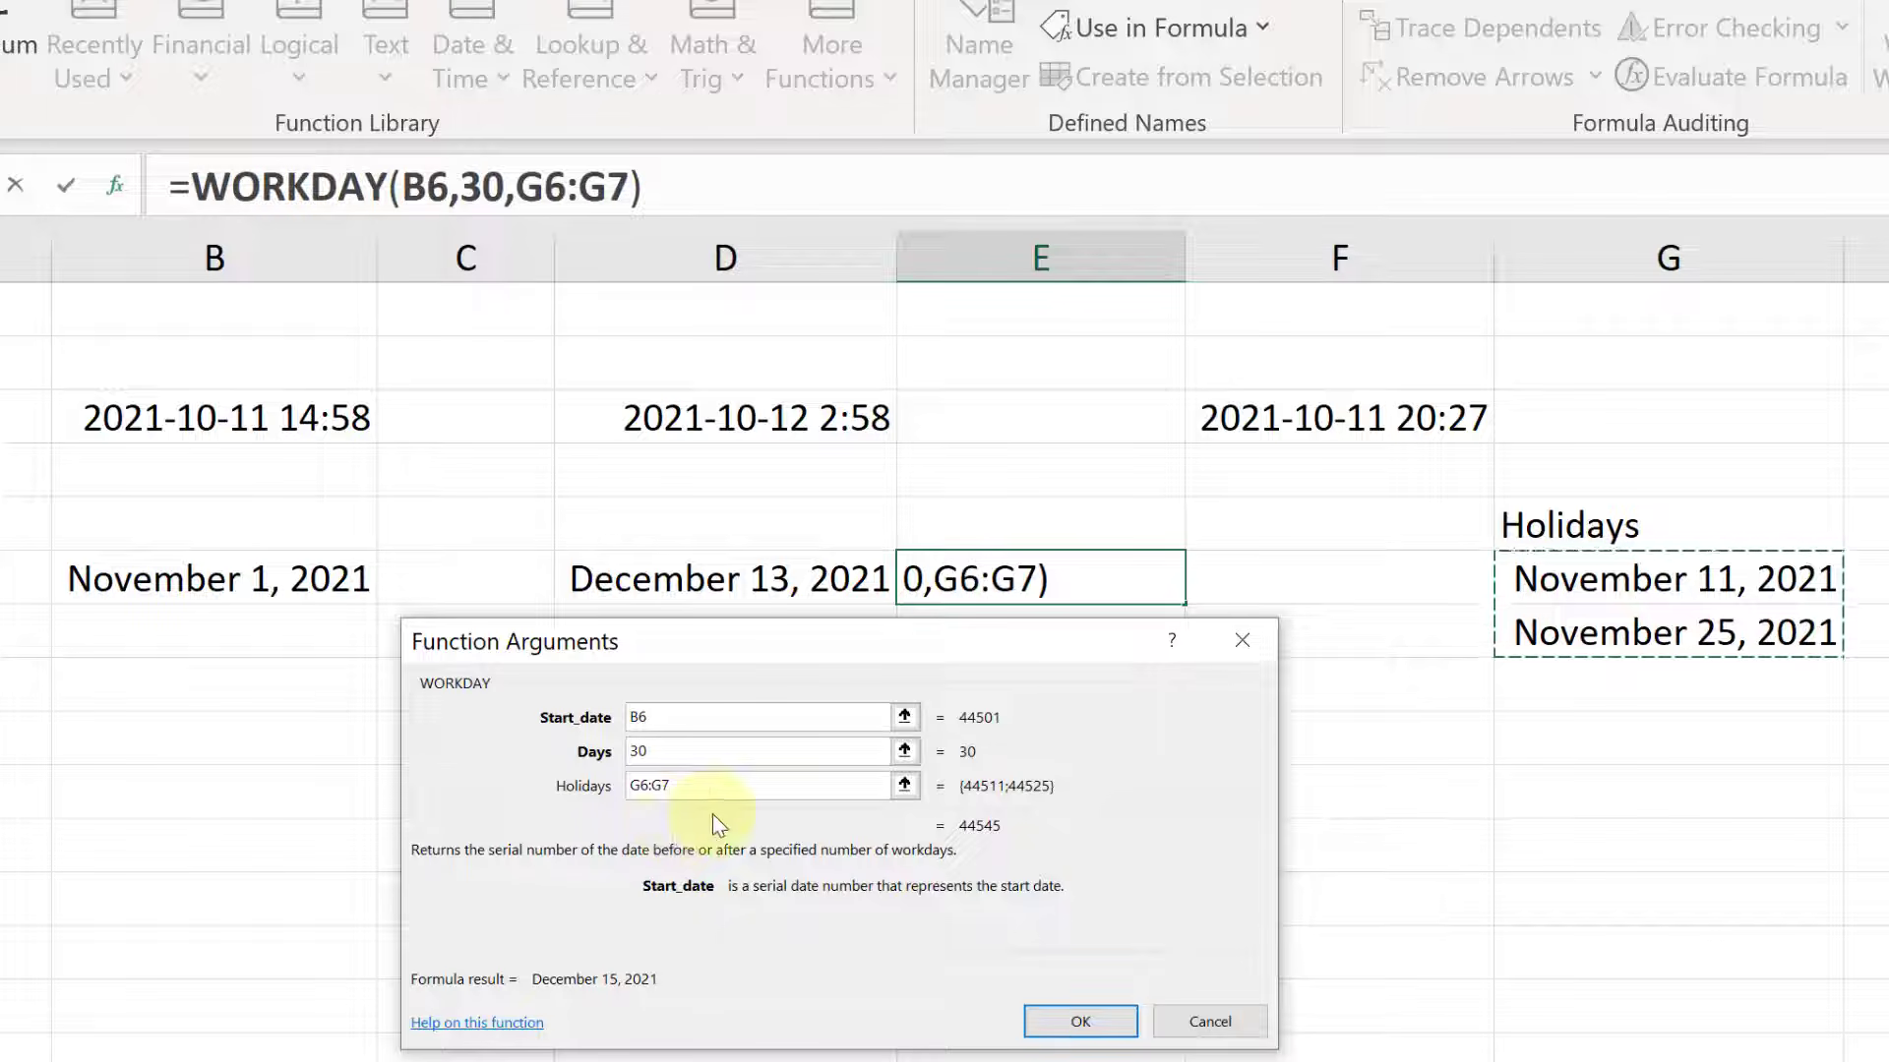
{"action": "left_click", "coordinate": [1078, 1023]}
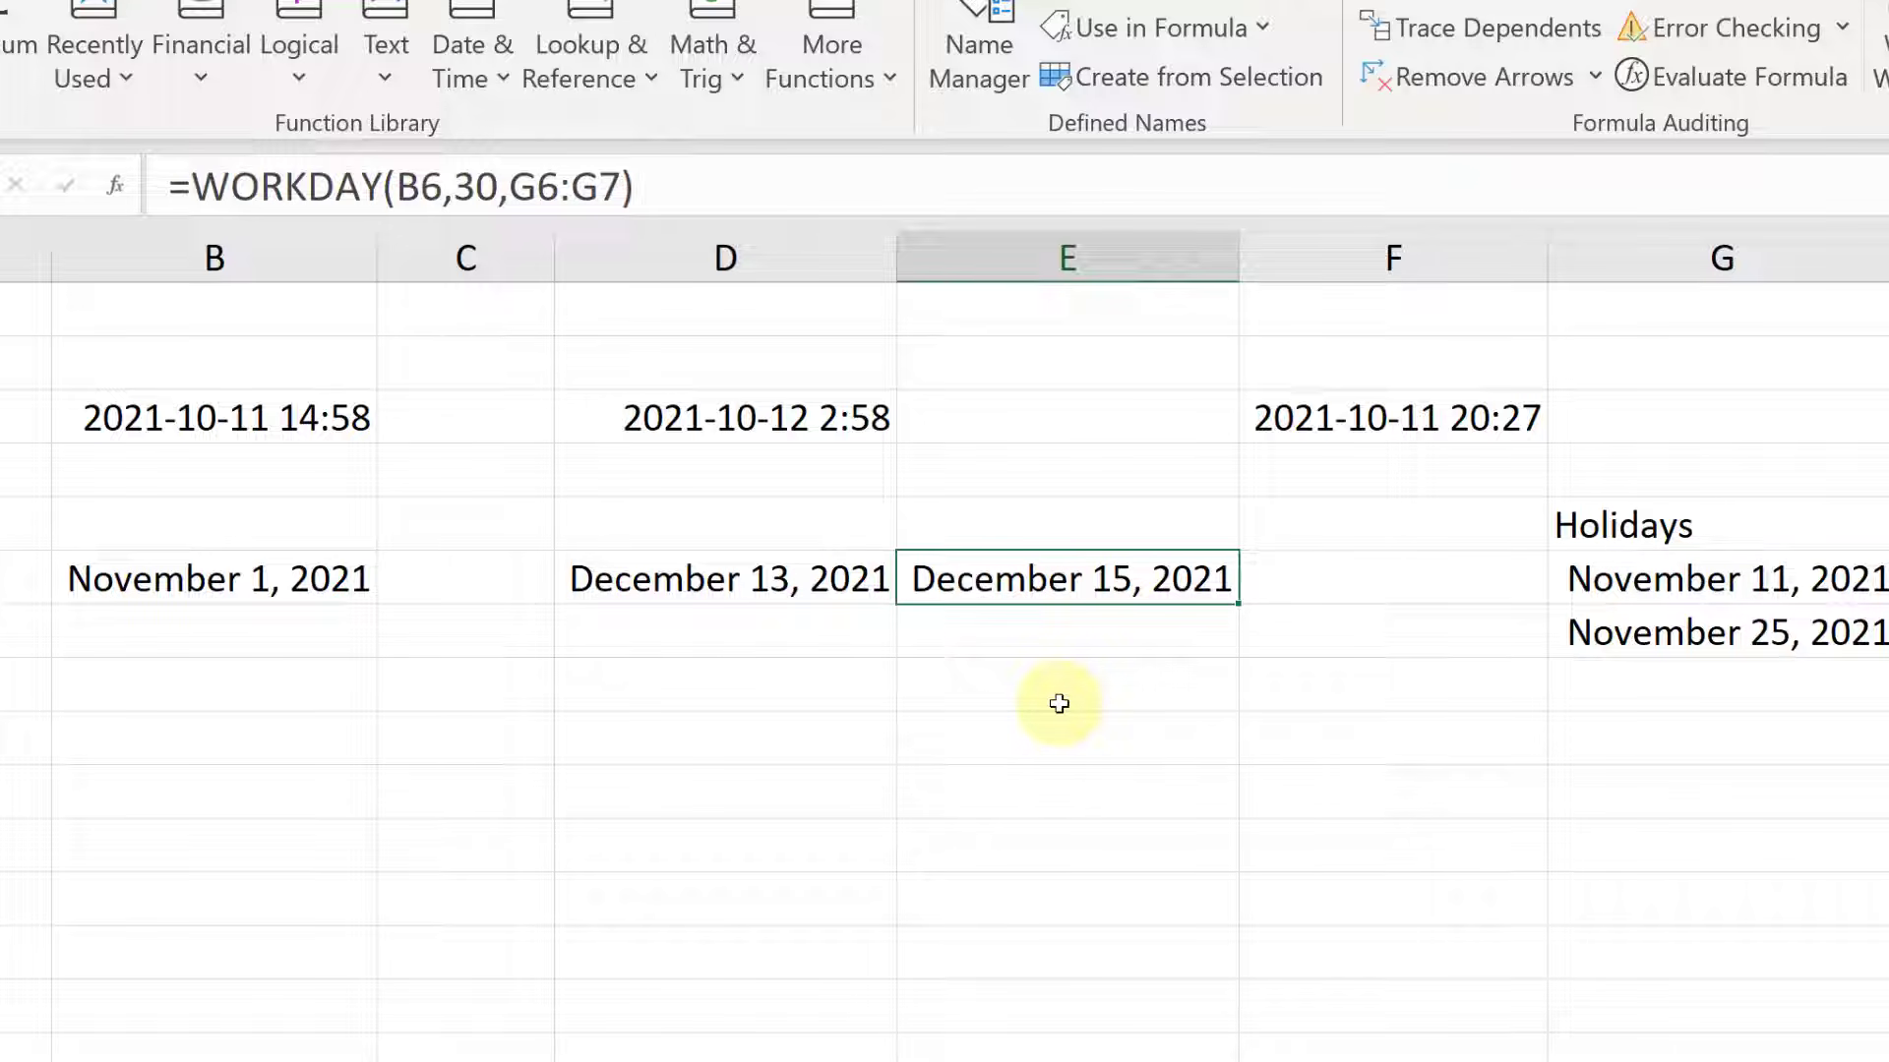
{"action": "left_click", "coordinate": [504, 83]}
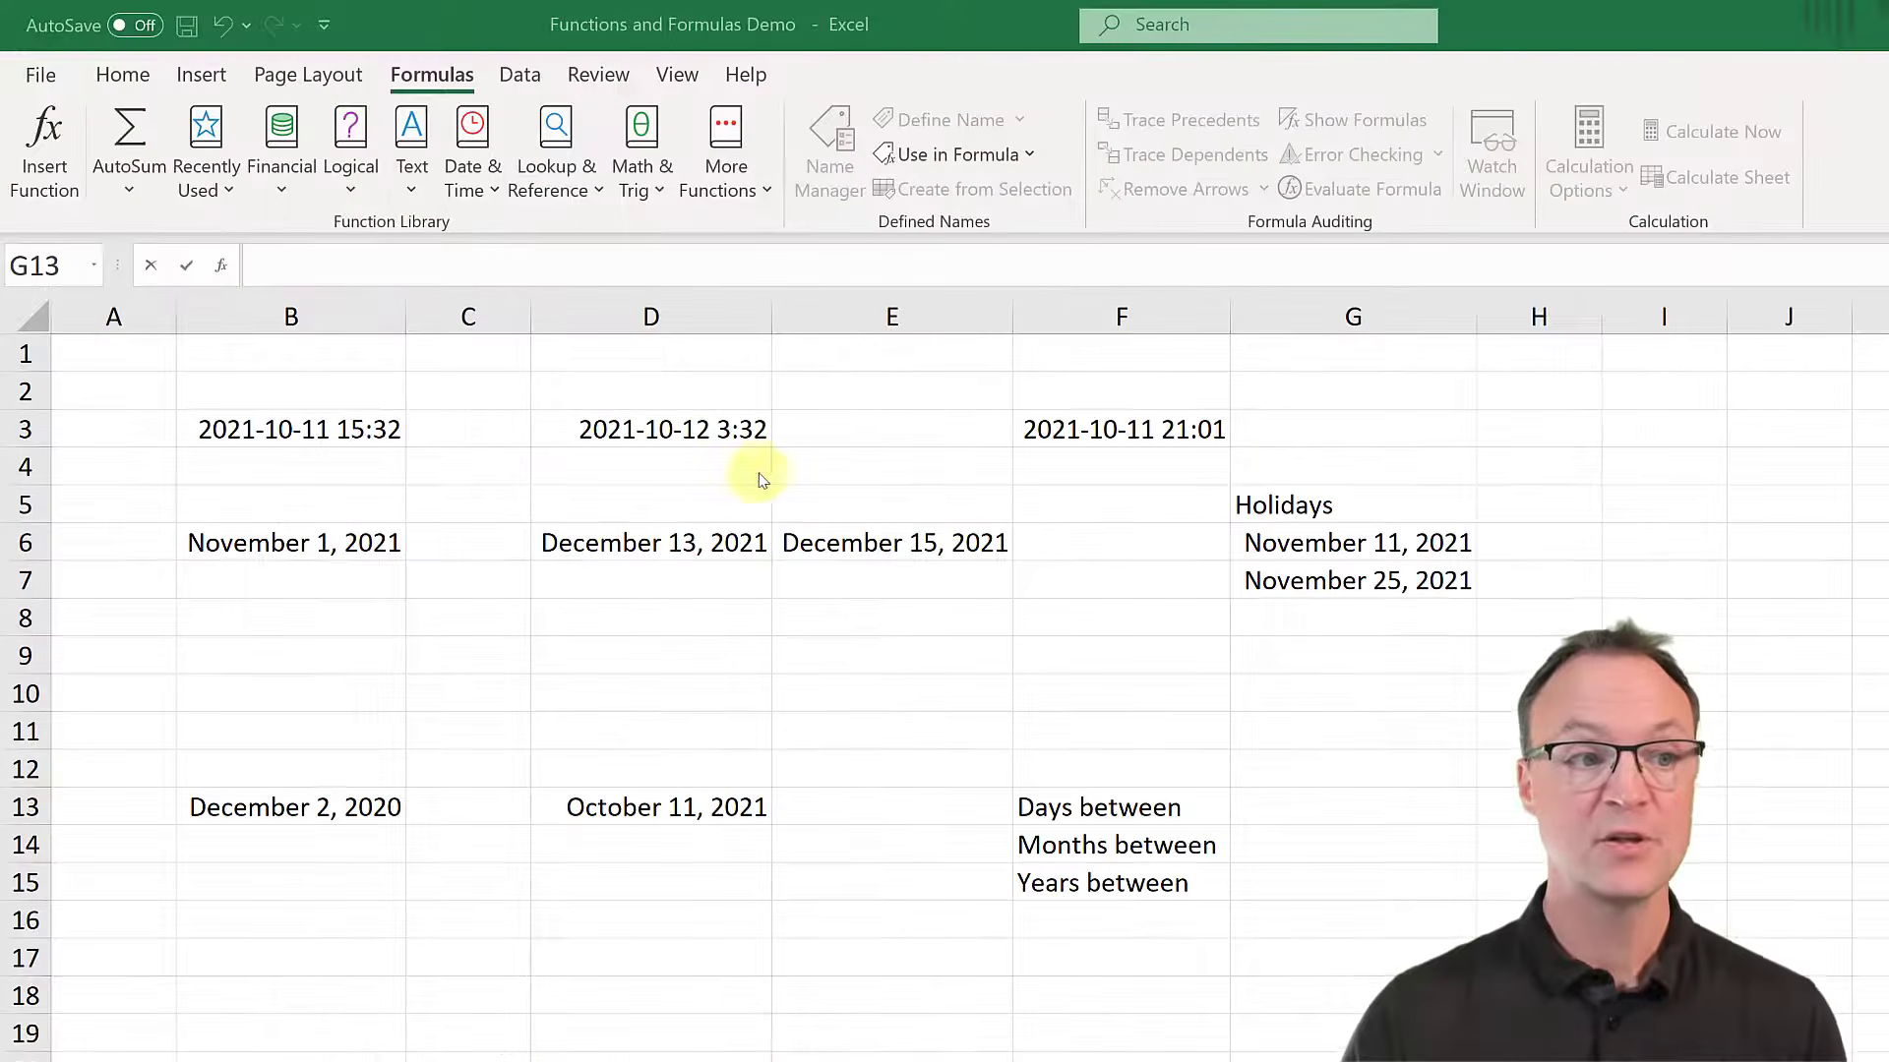
{"action": "left_click", "coordinate": [489, 197]}
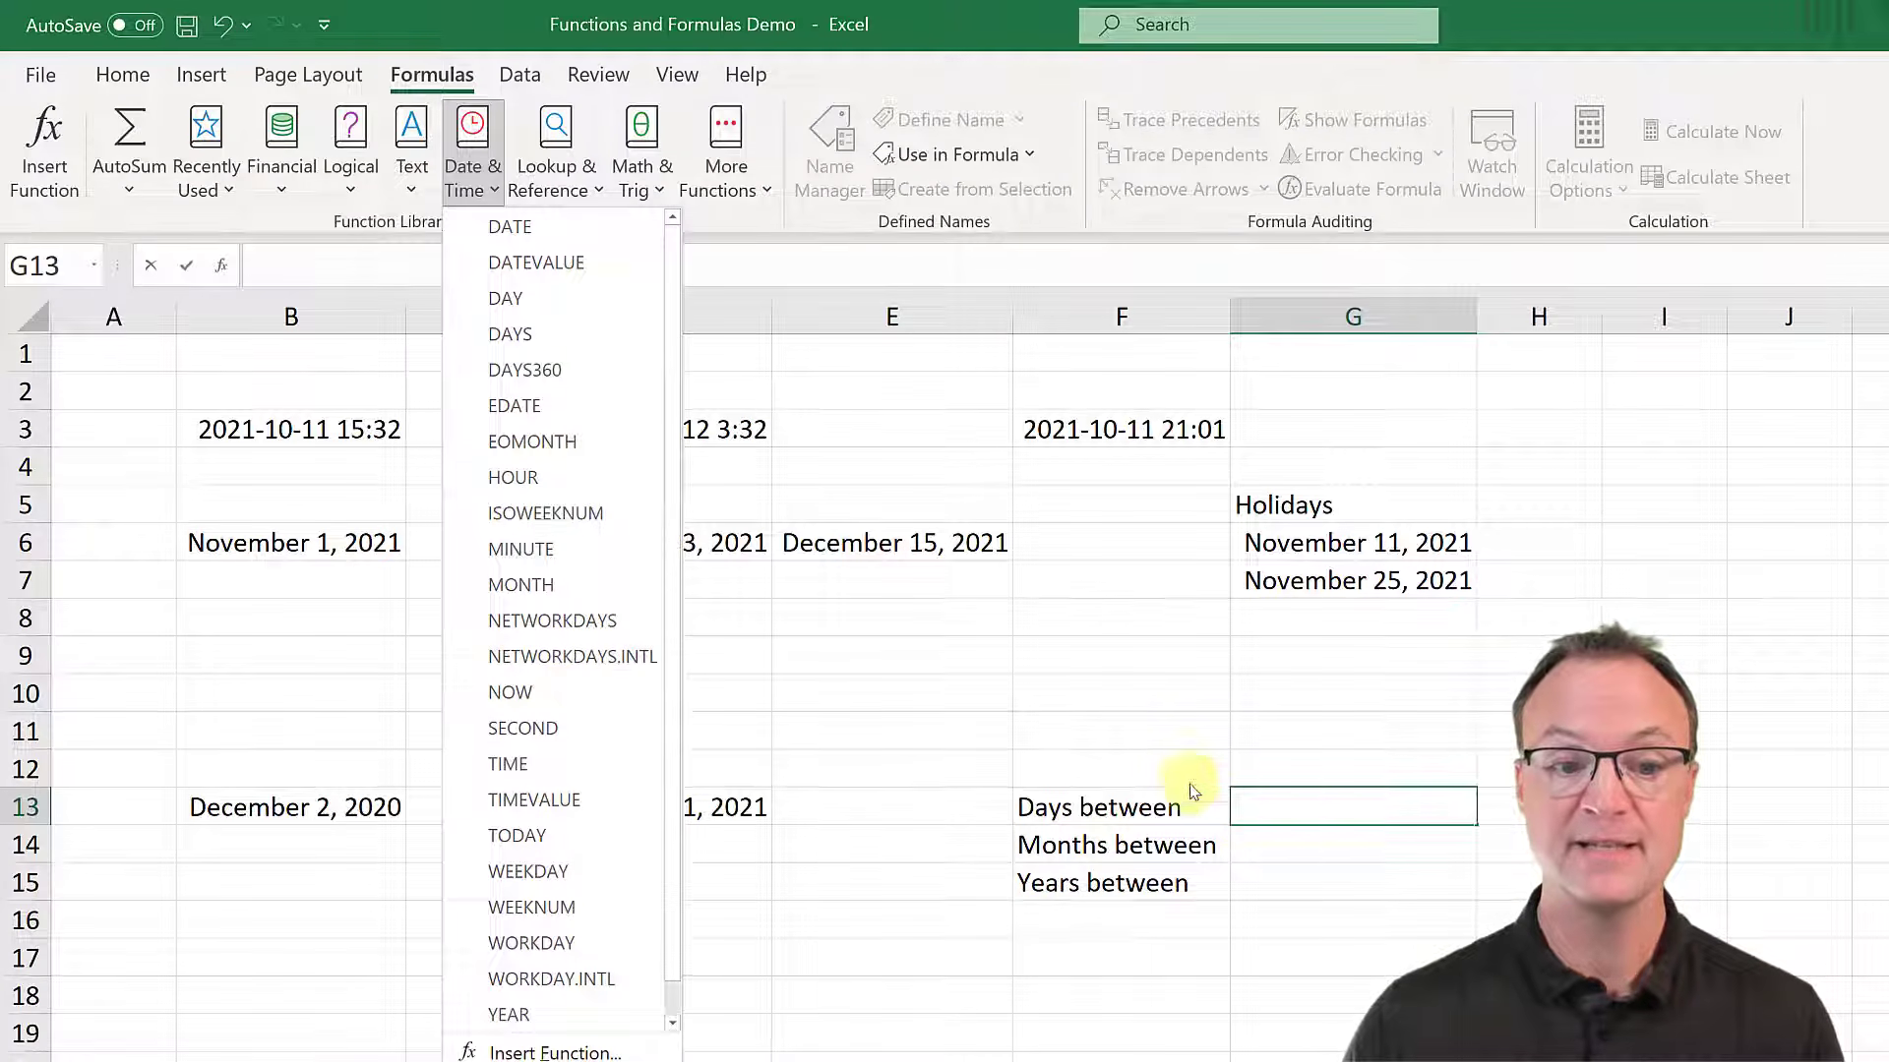
Step: Begin a DATEDIF formula in G13 beside Days between and open the function's help article to review its syntax
{"action": "left_click", "coordinate": [1242, 812]}
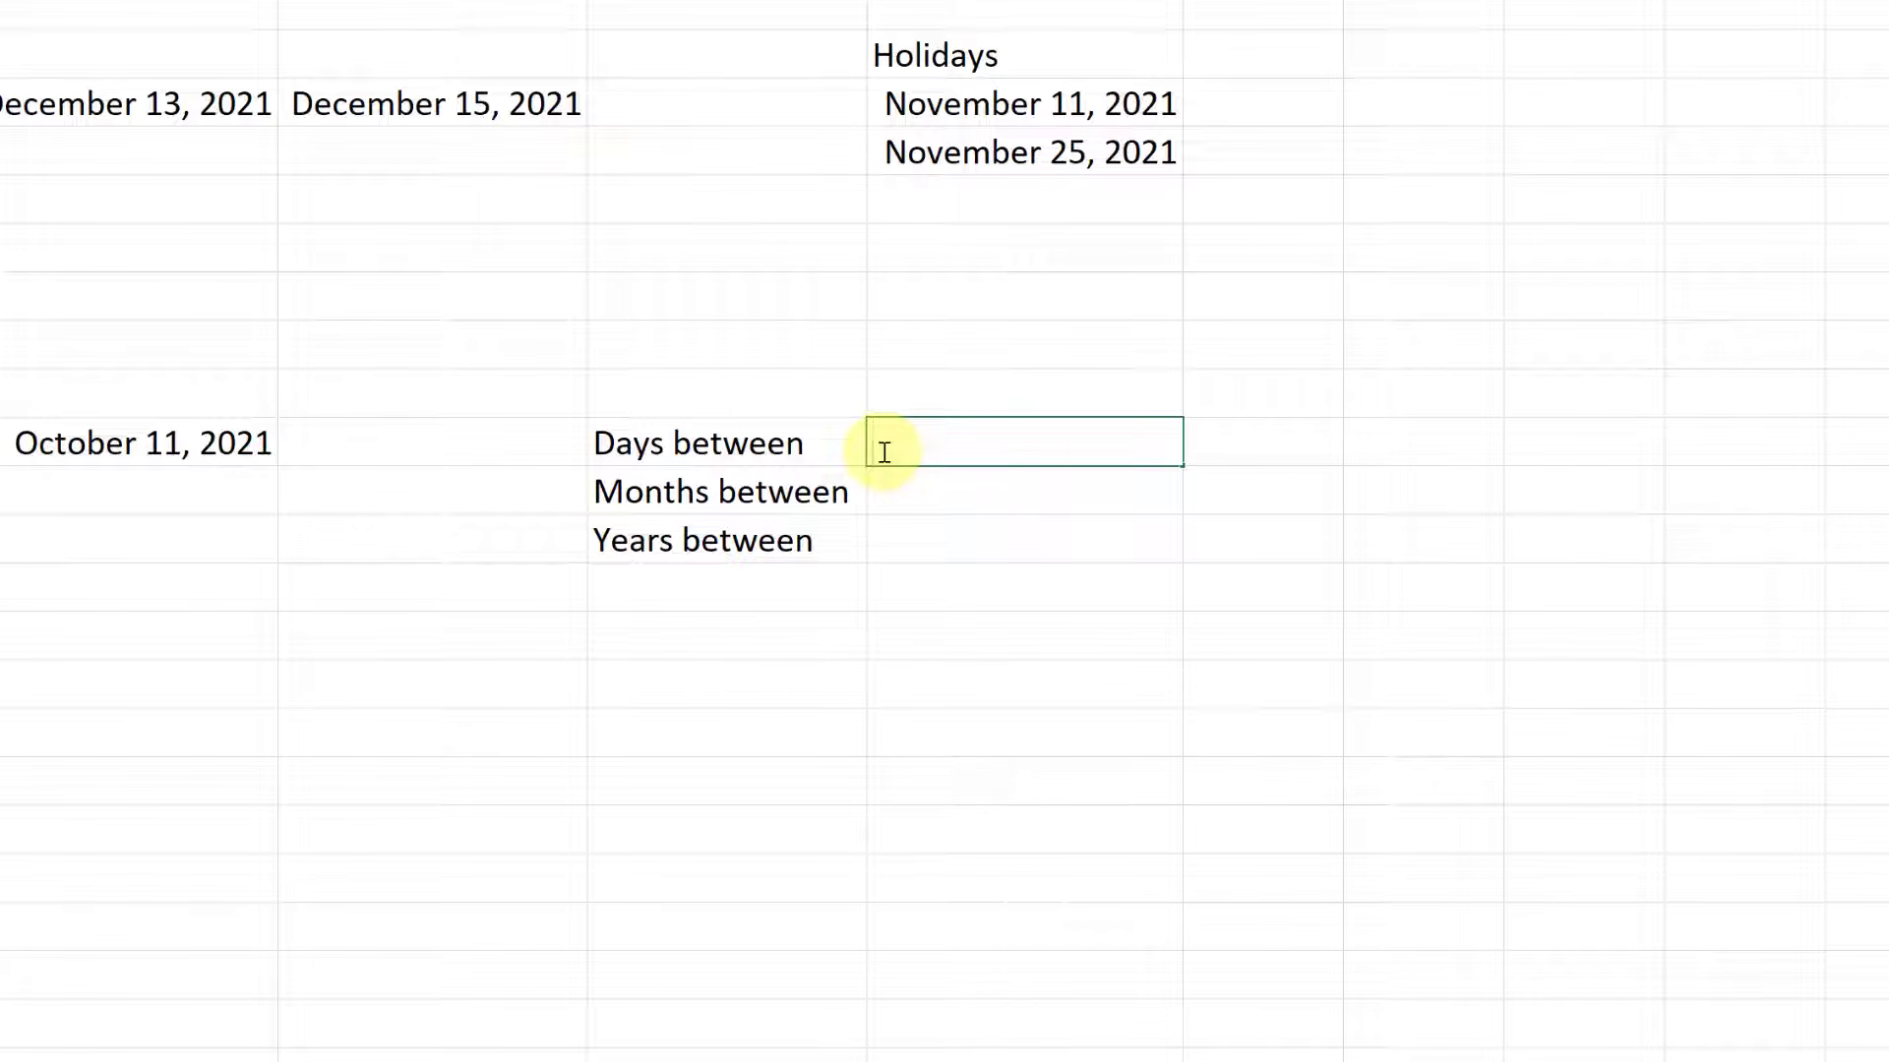
{"action": "type", "text": "=datedif"}
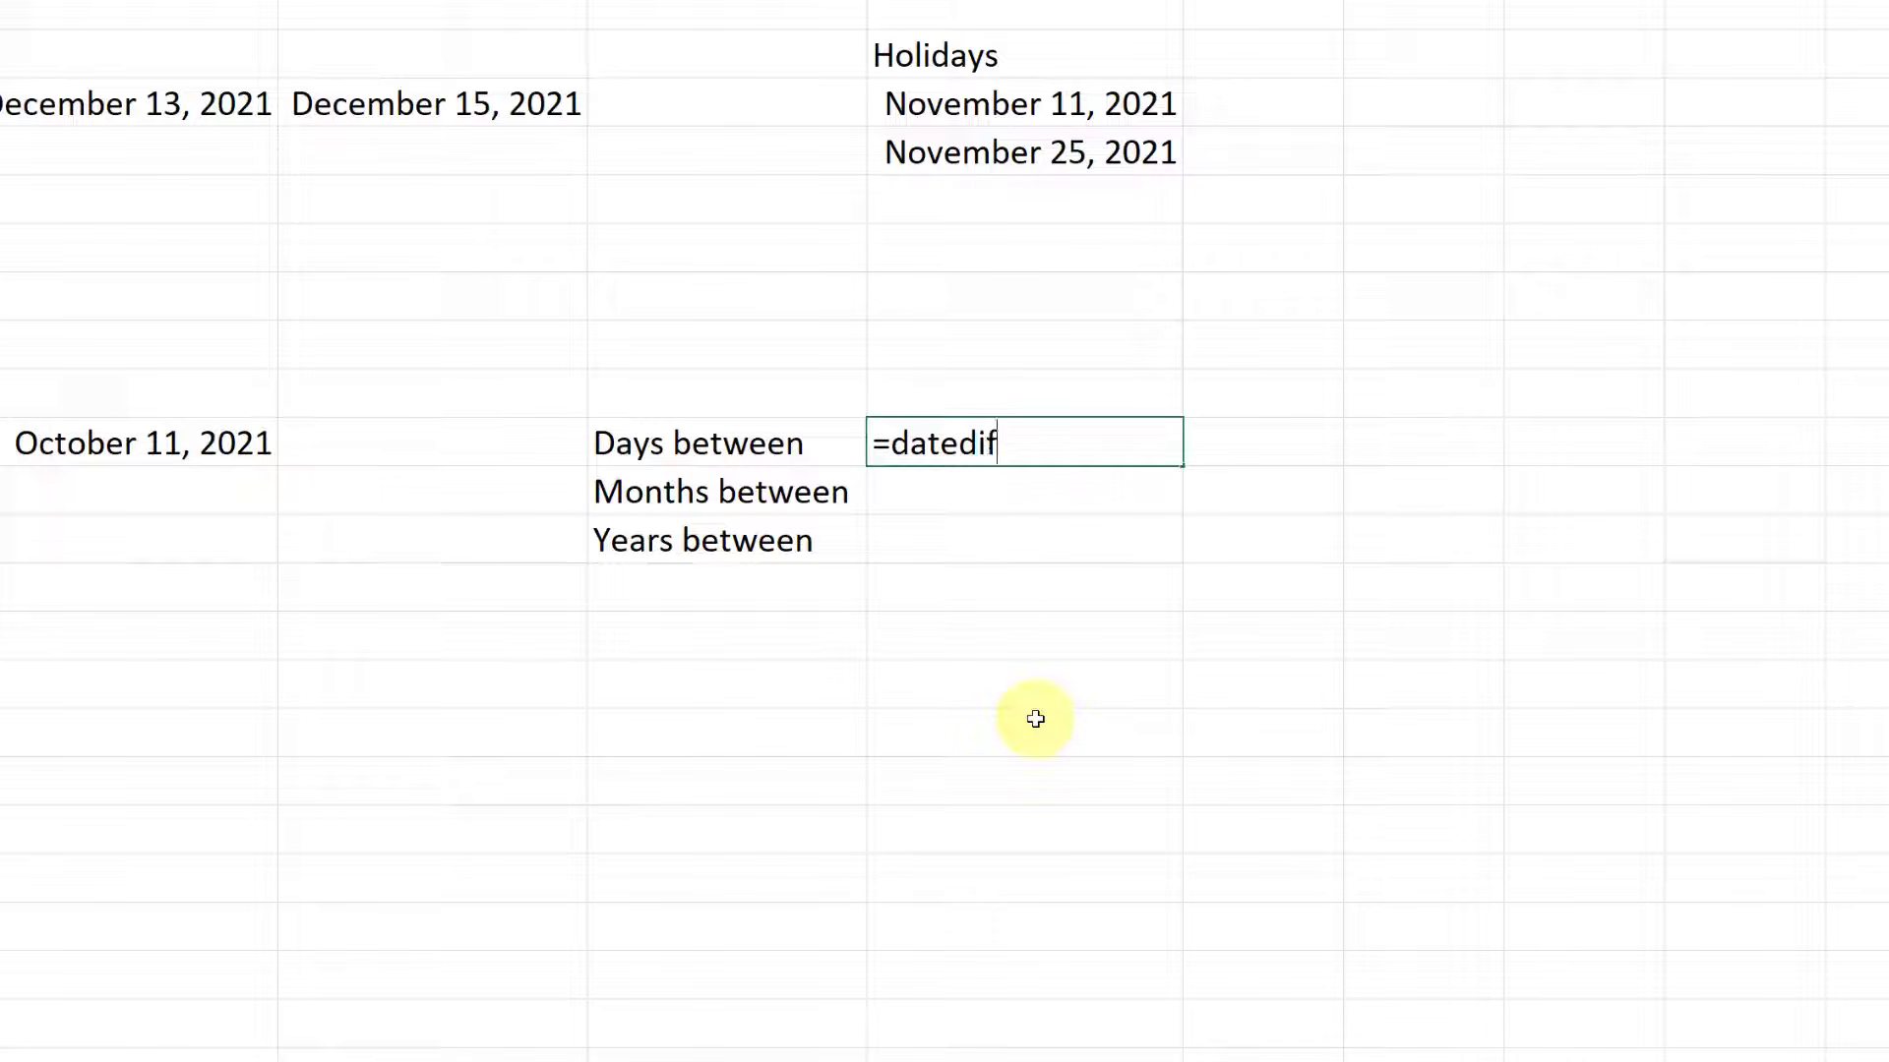
{"action": "type", "text": "("}
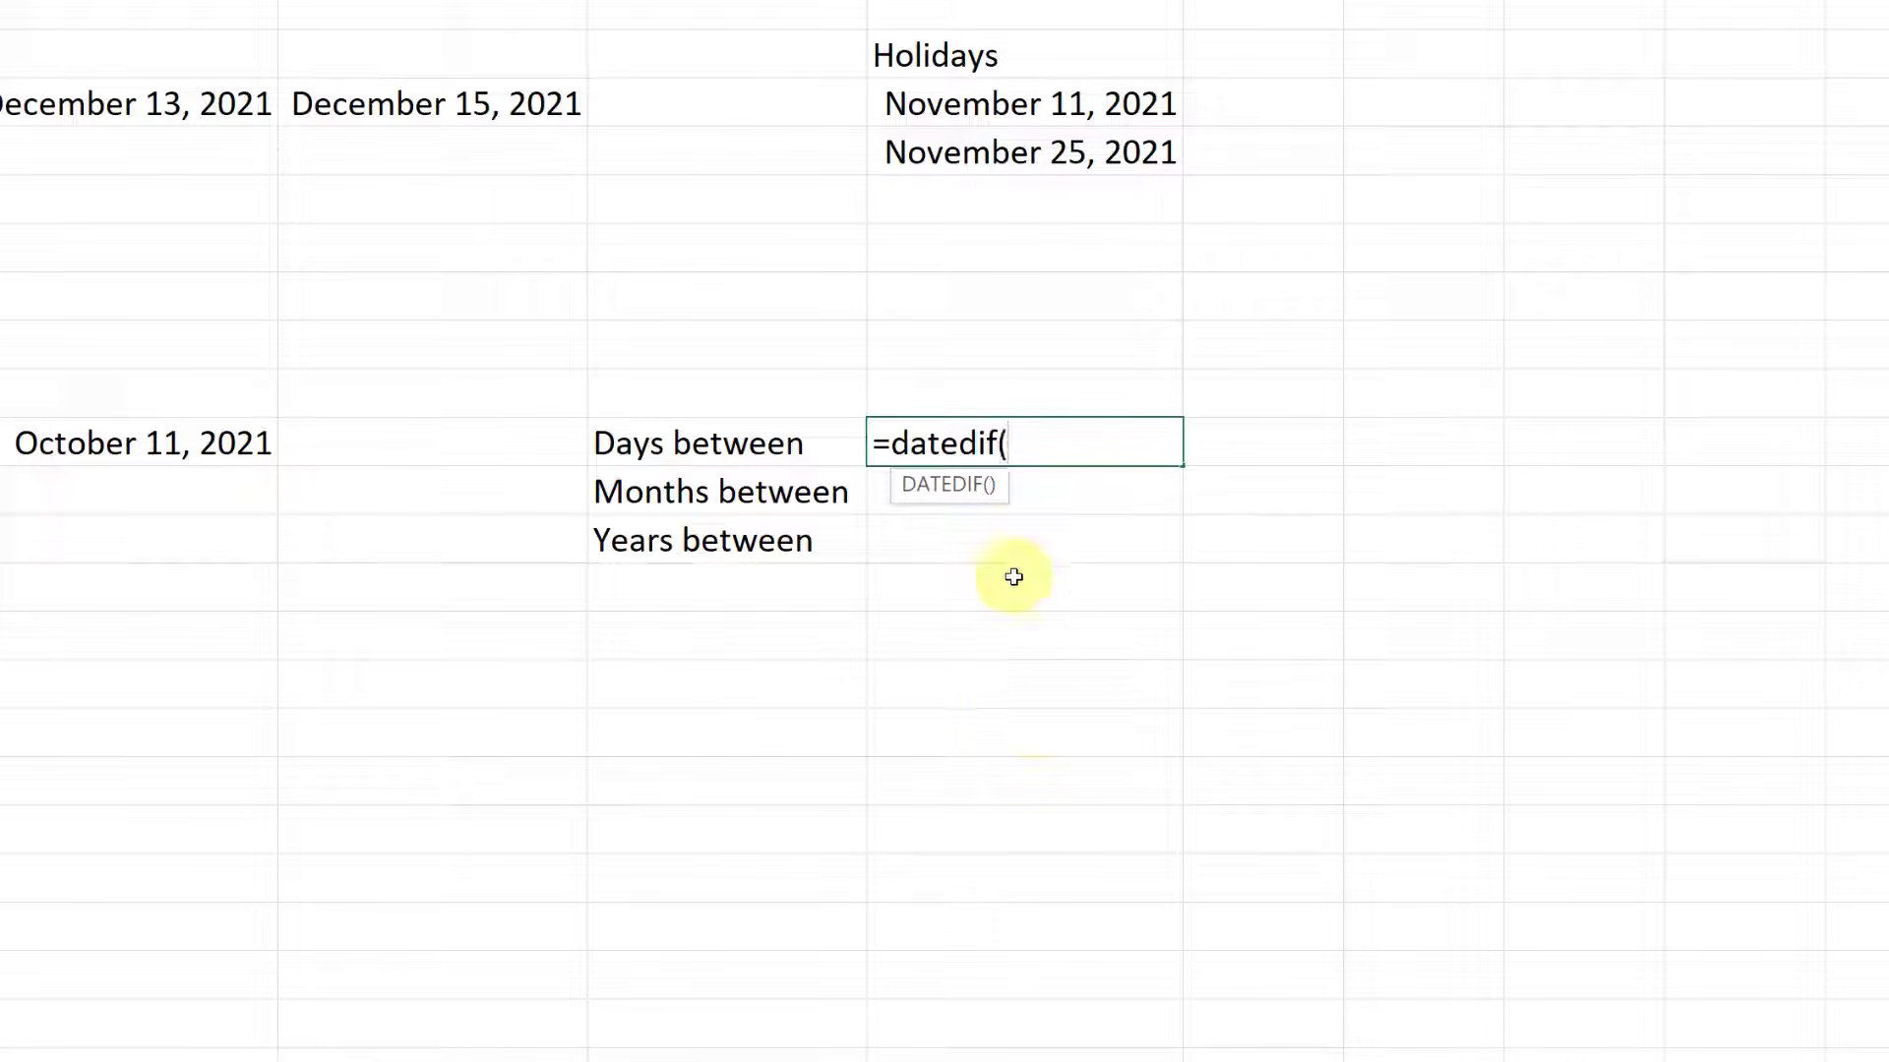
{"action": "left_click", "coordinate": [937, 479]}
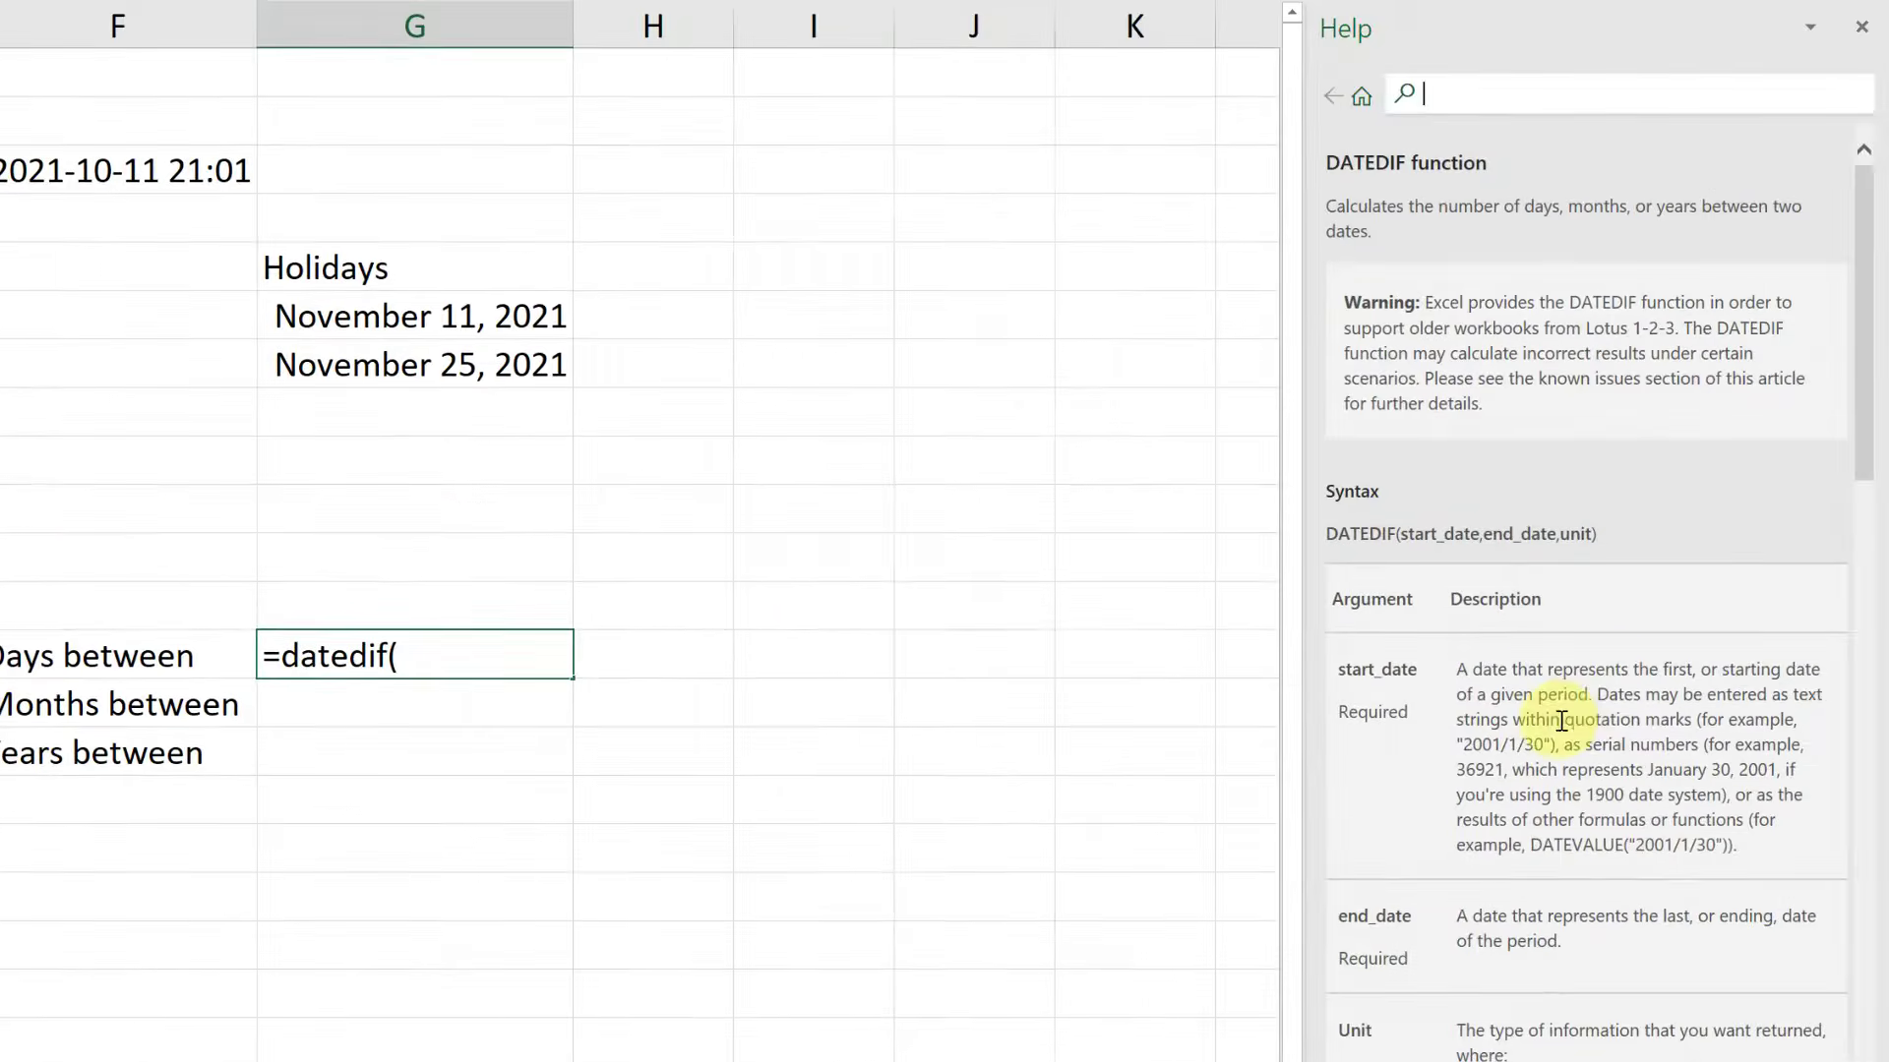
{"action": "scroll", "coordinate": [1561, 721], "scroll_direction": "down", "scroll_amount": 4}
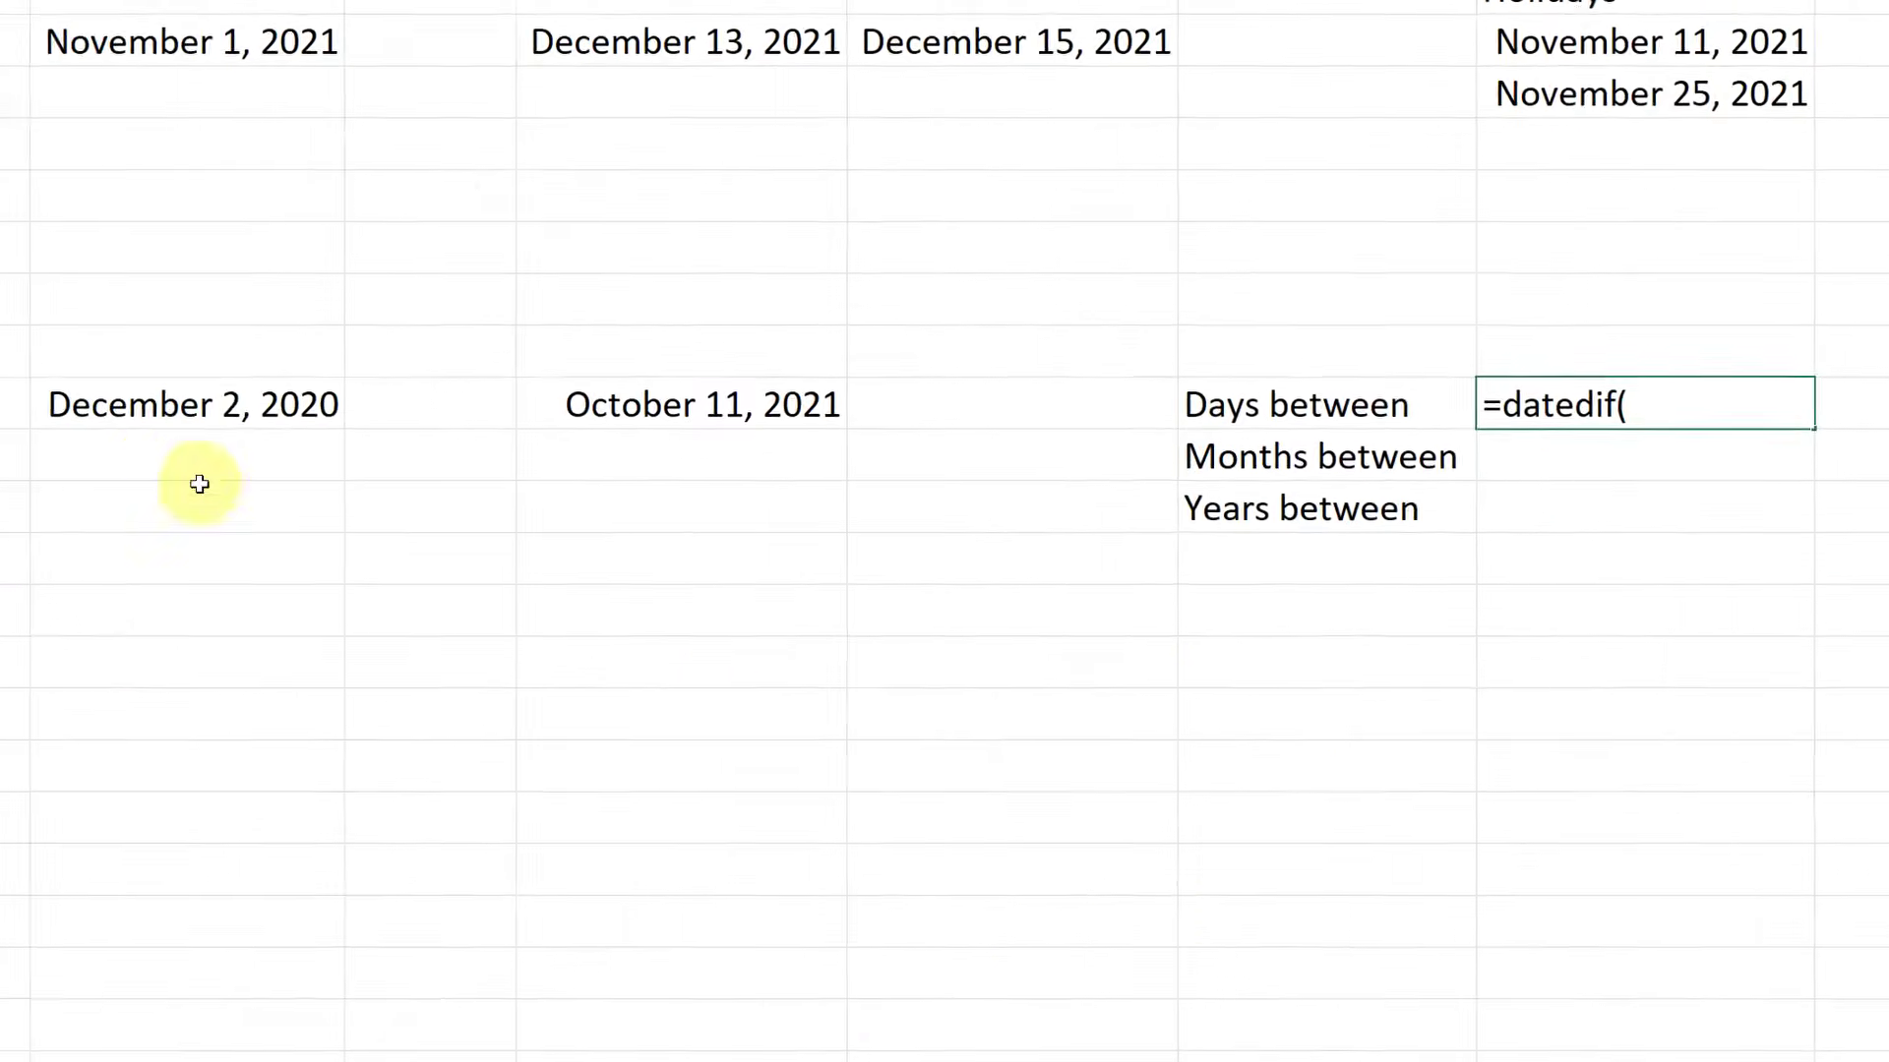
Step: Complete the Days between formula in G13 as =DATEDIF(B13,D13,"d")
{"action": "left_click", "coordinate": [193, 411]}
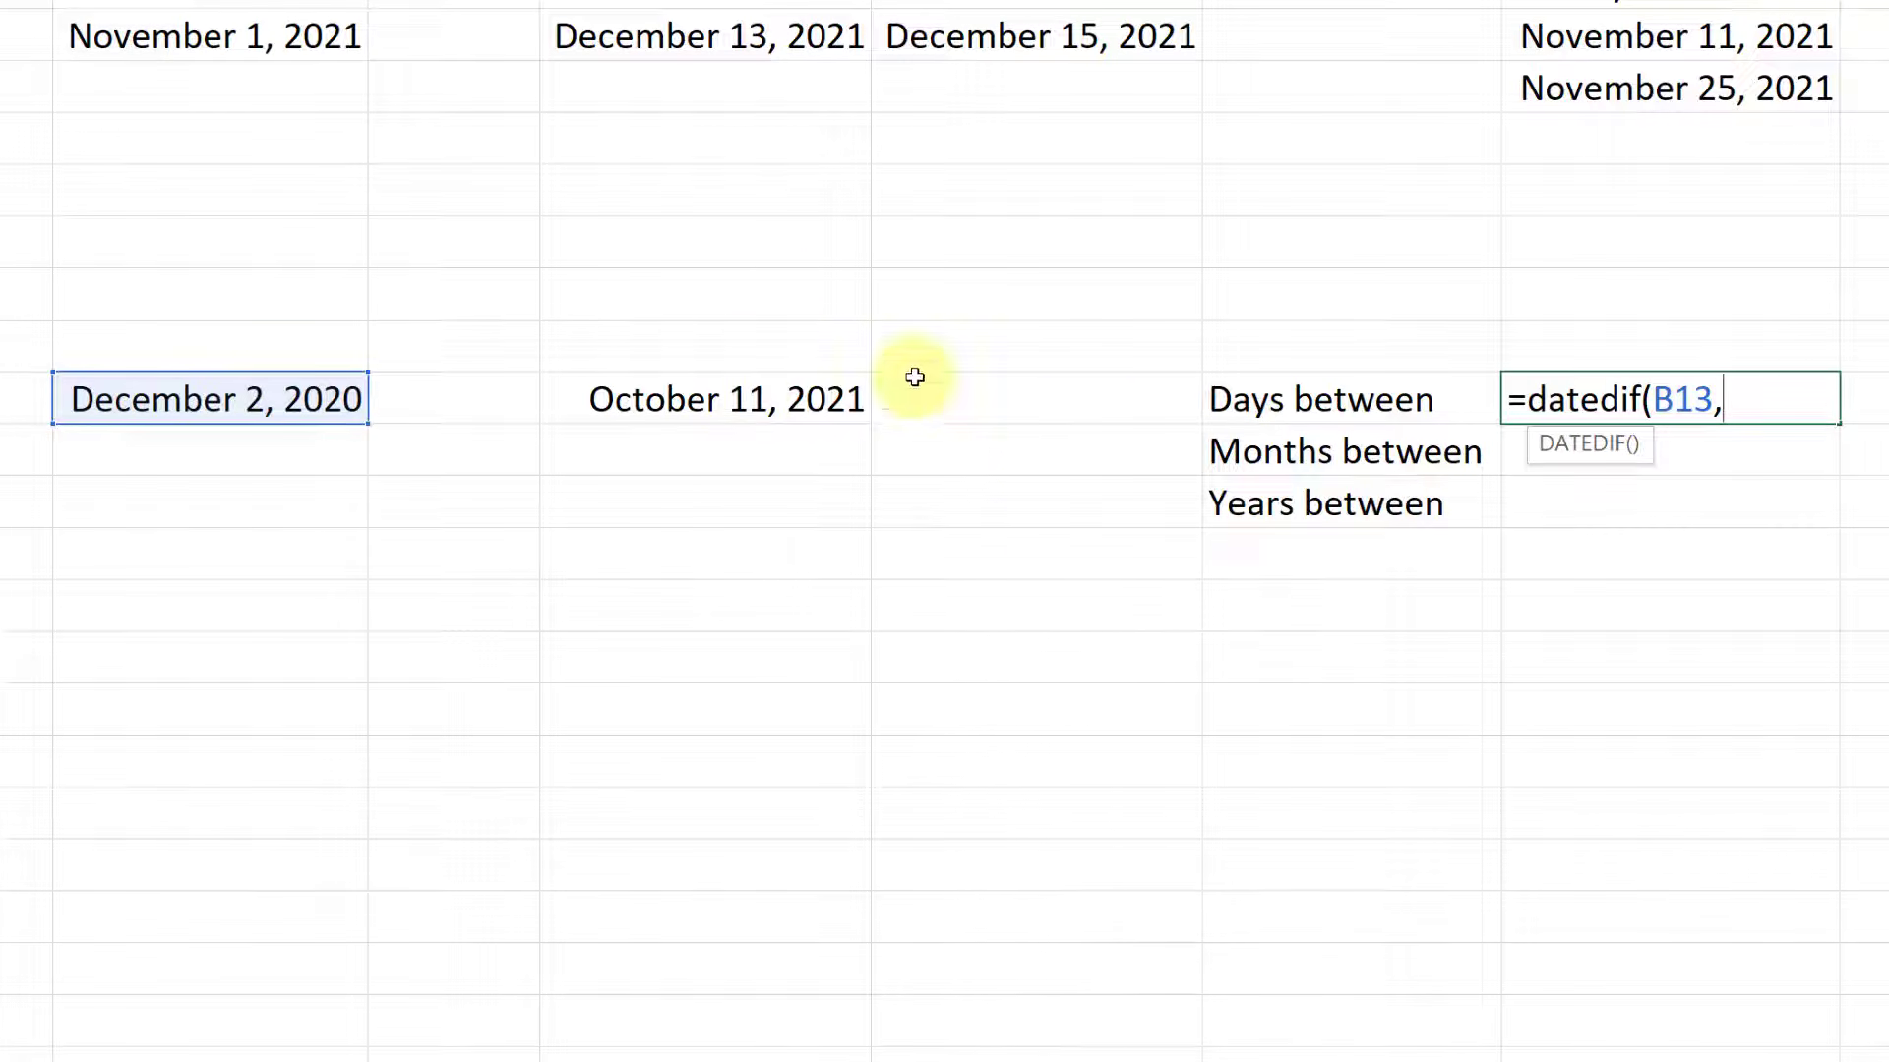
{"action": "left_click", "coordinate": [745, 403]}
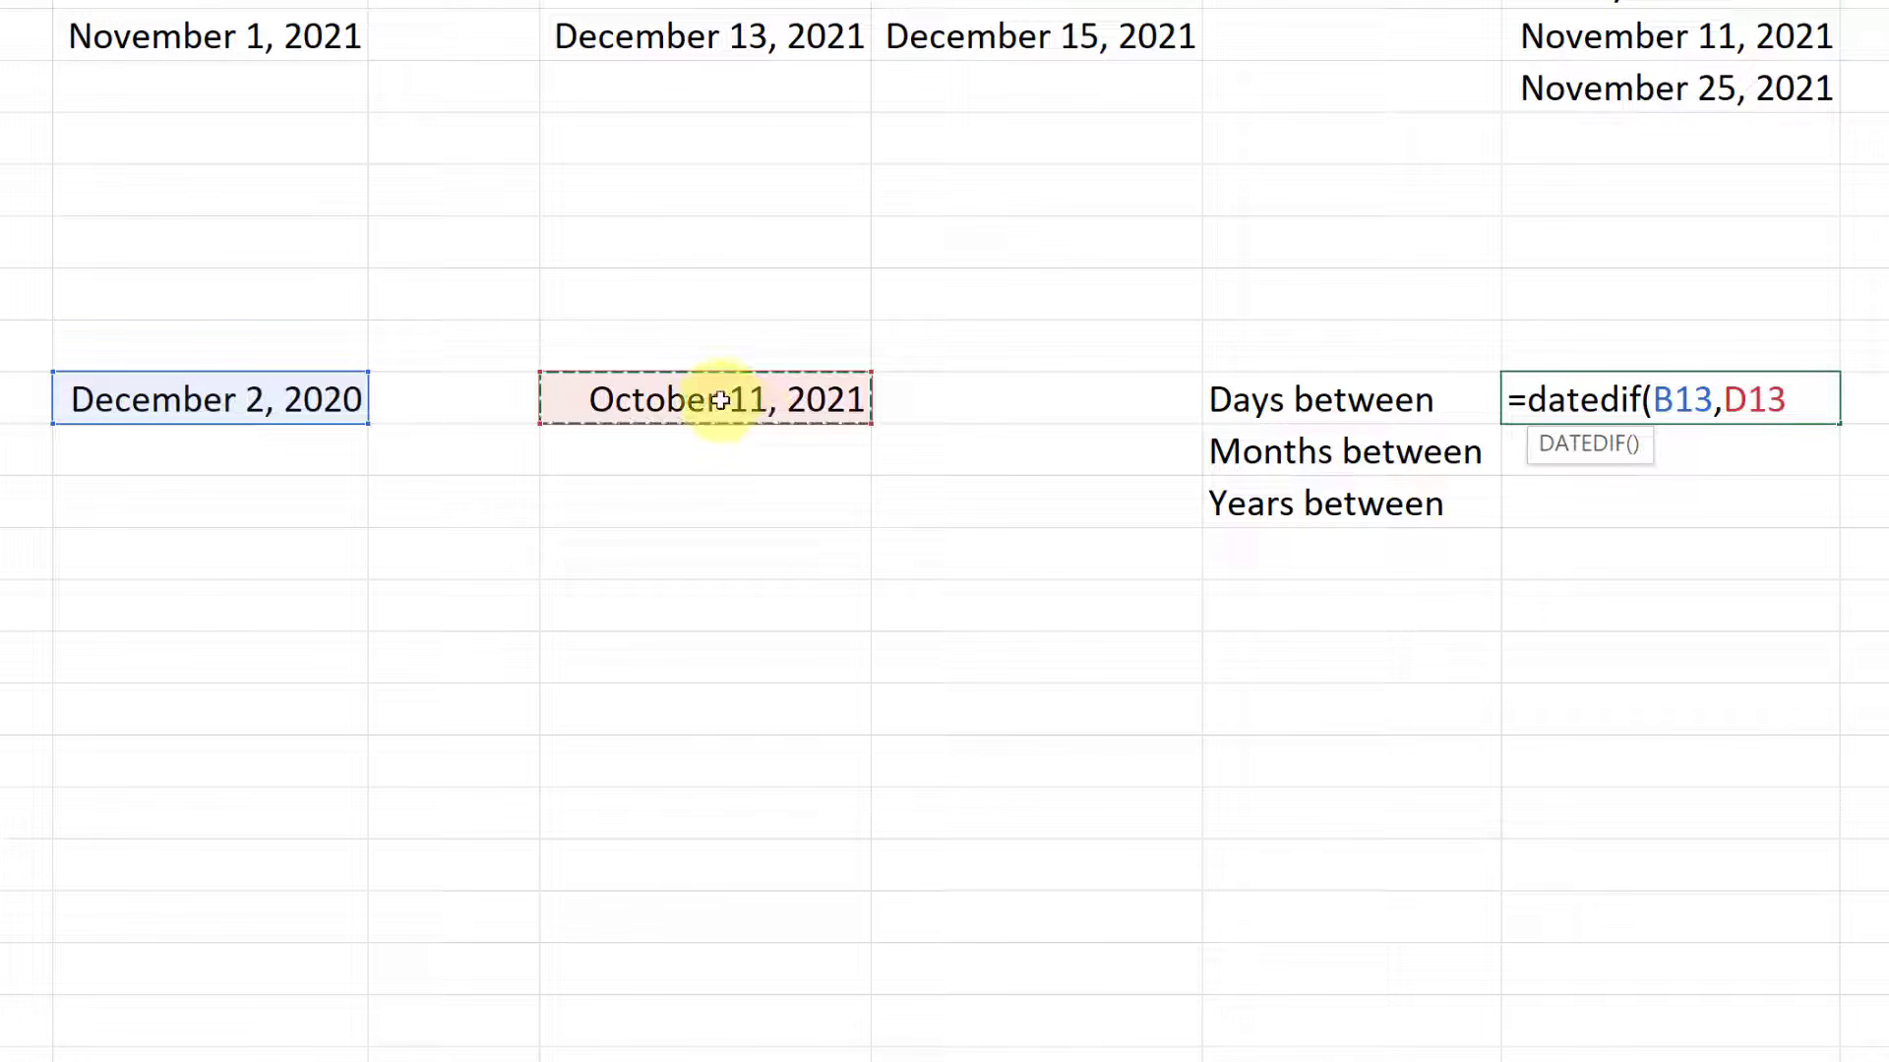
{"action": "type", "text": ",\"d)"}
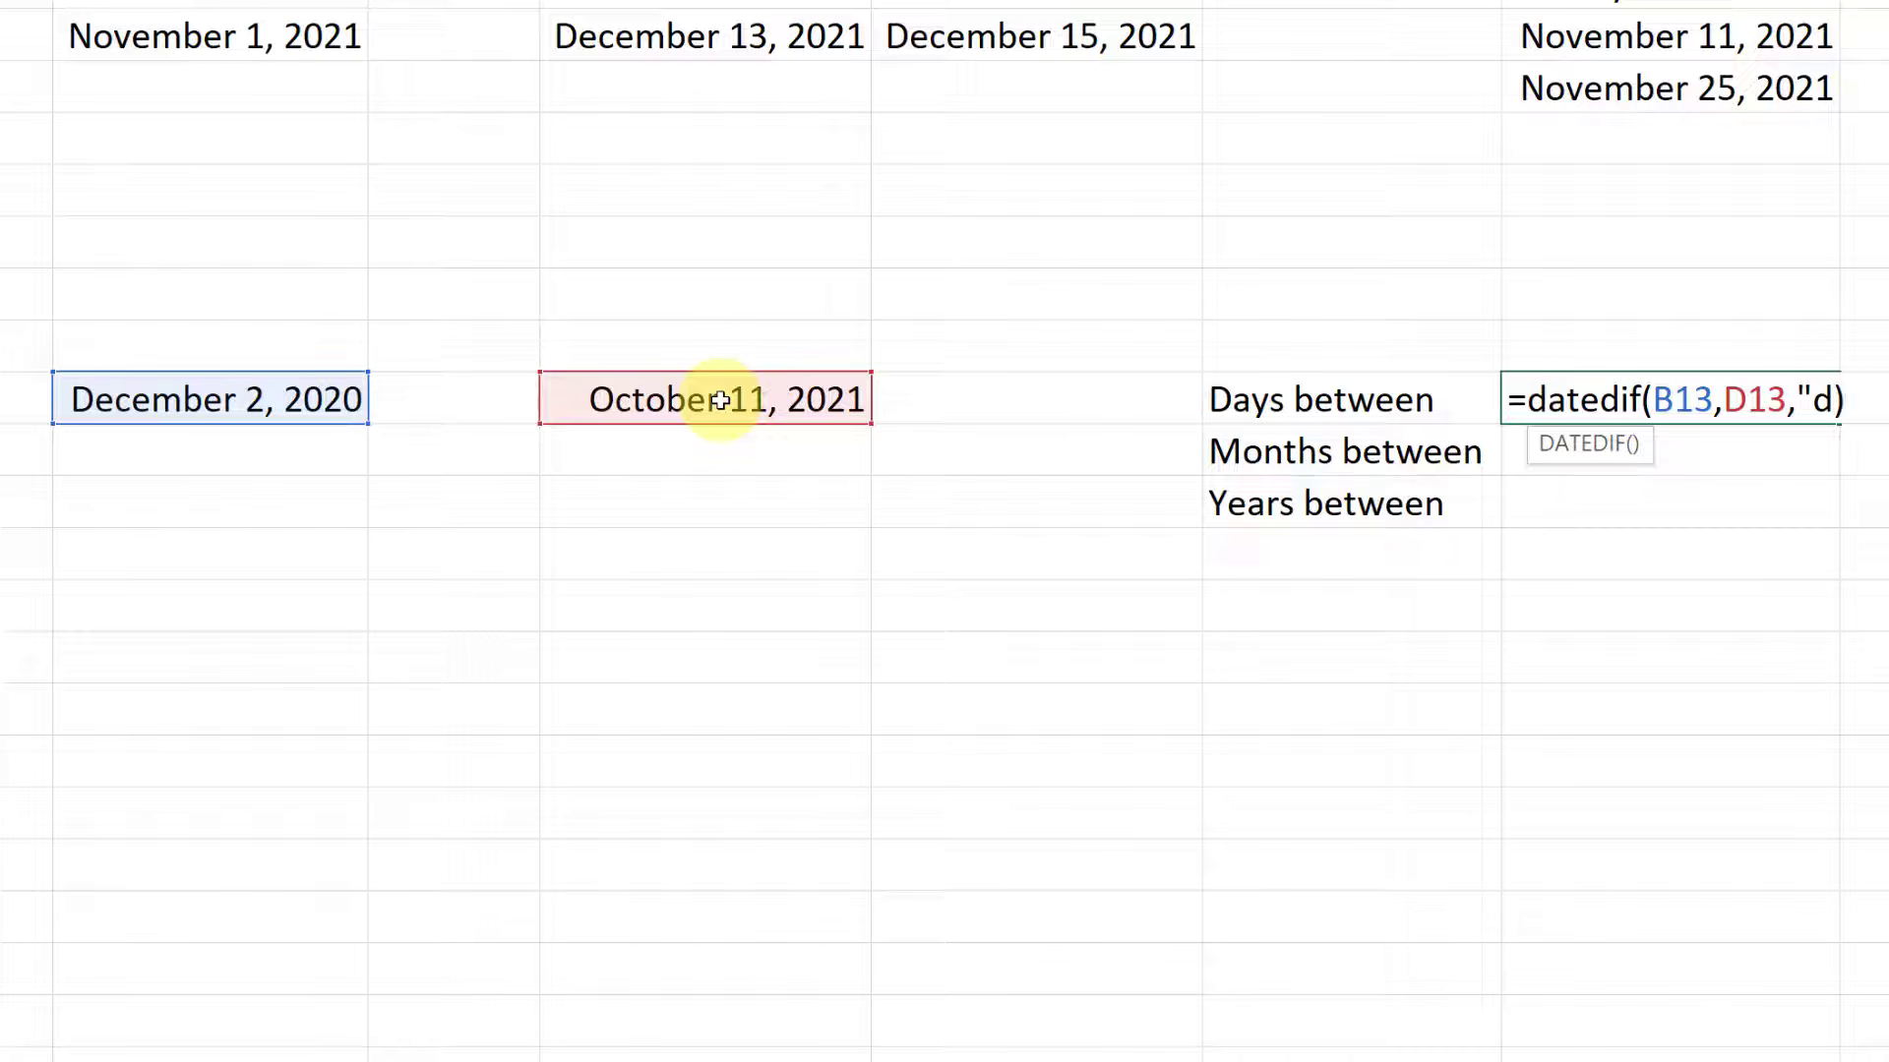
{"action": "key", "text": "BackSpace"}
{"action": "type", "text": "\")"}
{"action": "key", "text": "Return"}
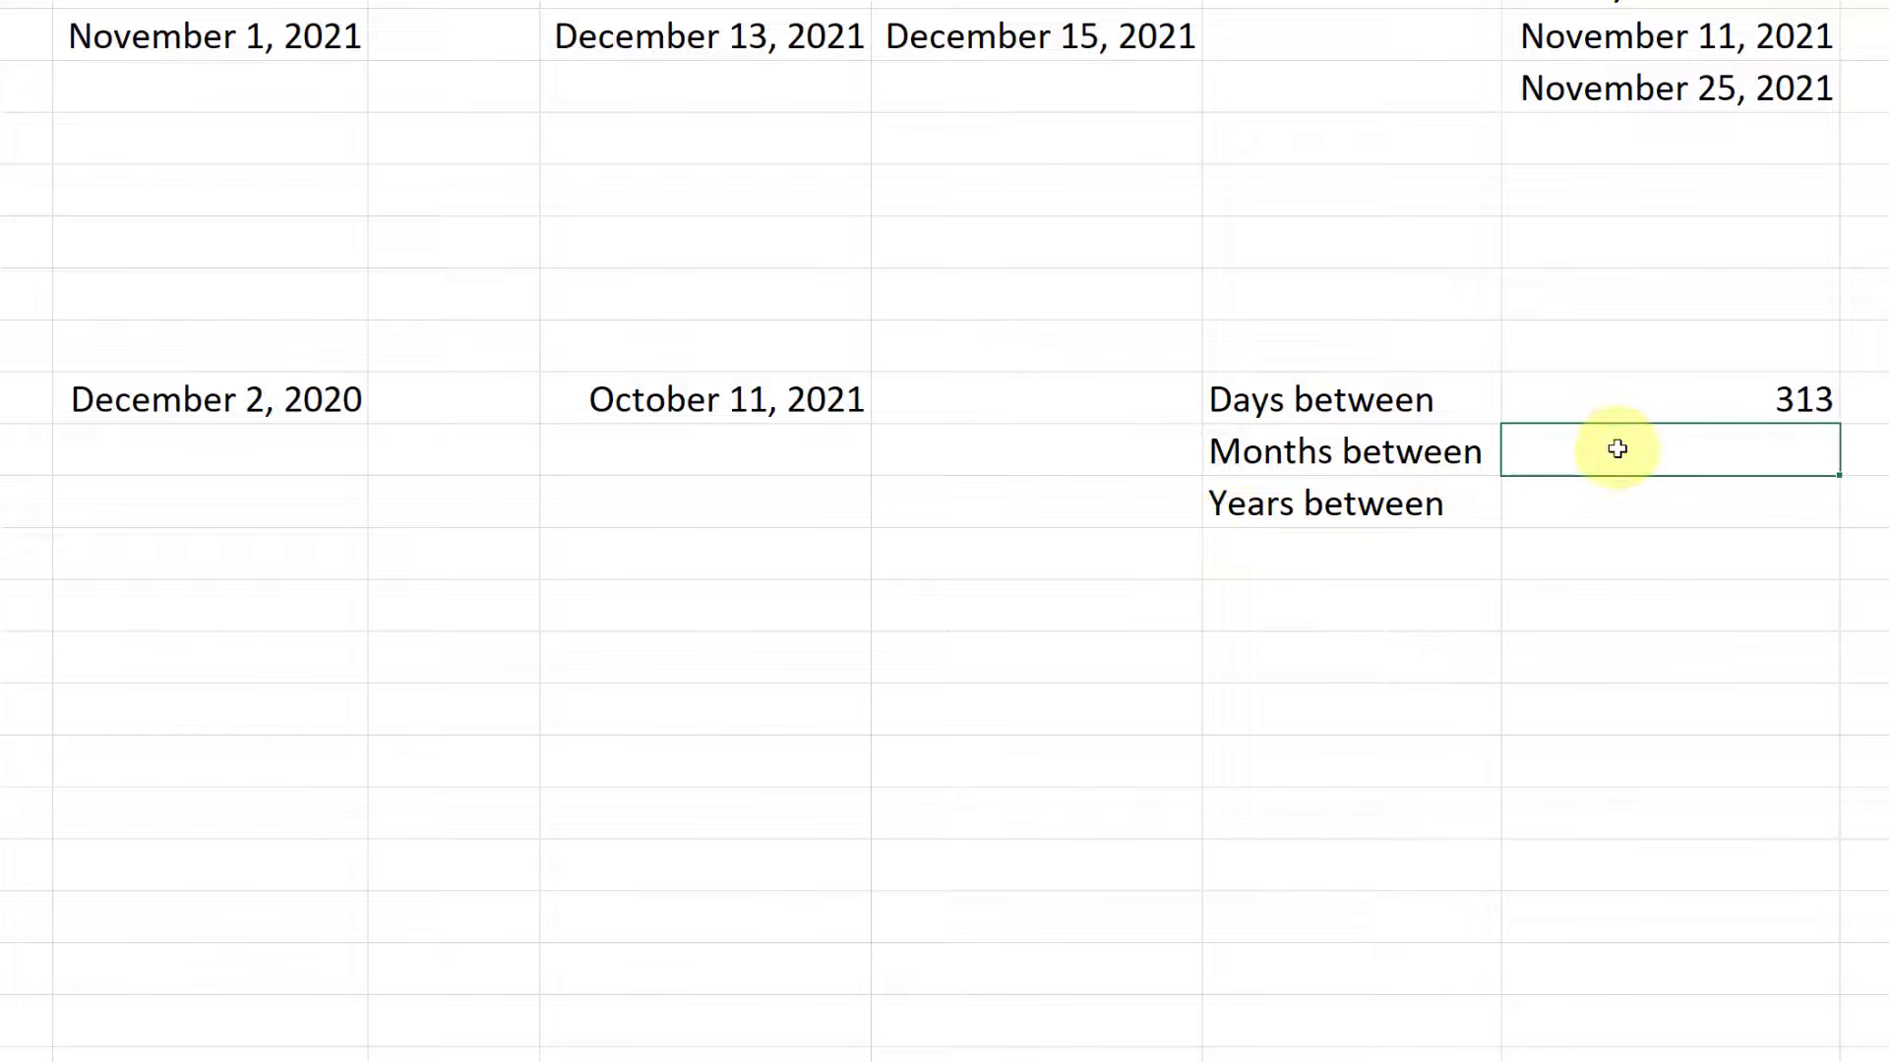
Step: Enter the formula =DATEDIF(B13,D13,"m") in G14 to calculate the months between the two dates
{"action": "type", "text": "=date"}
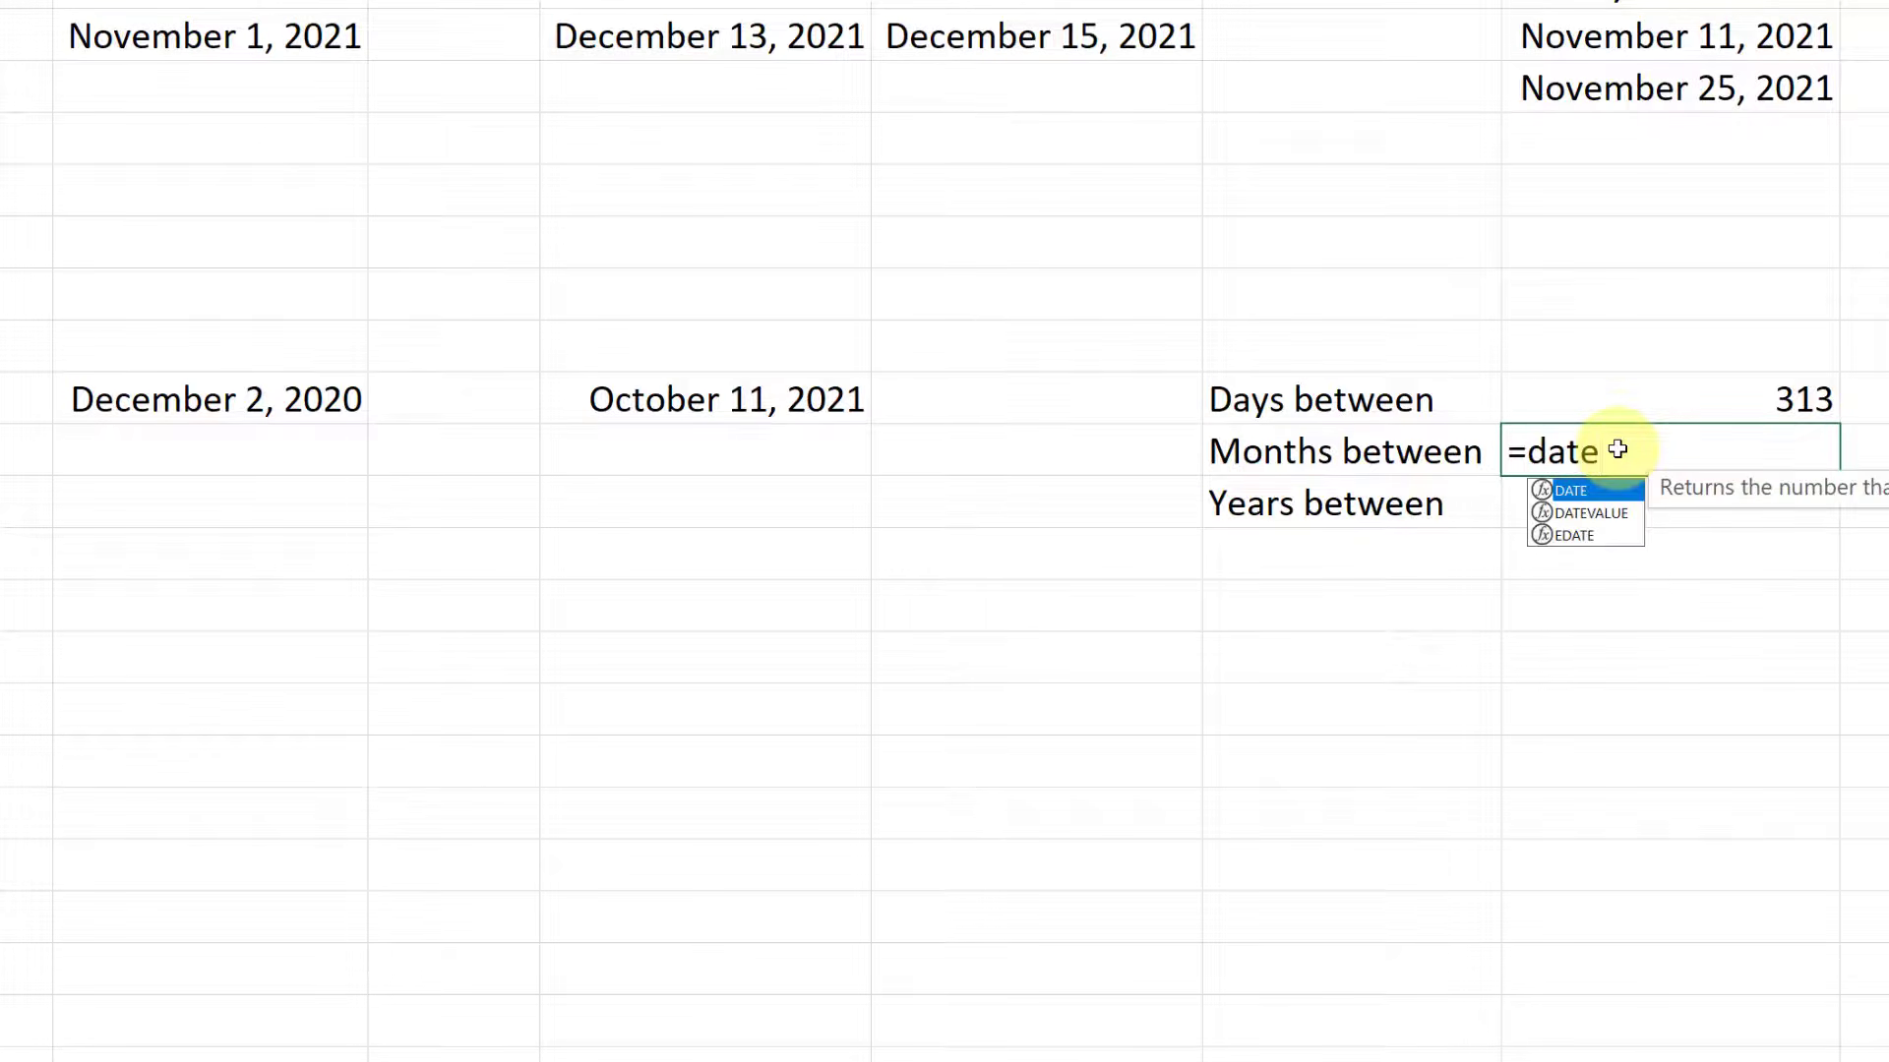
{"action": "type", "text": "dif"}
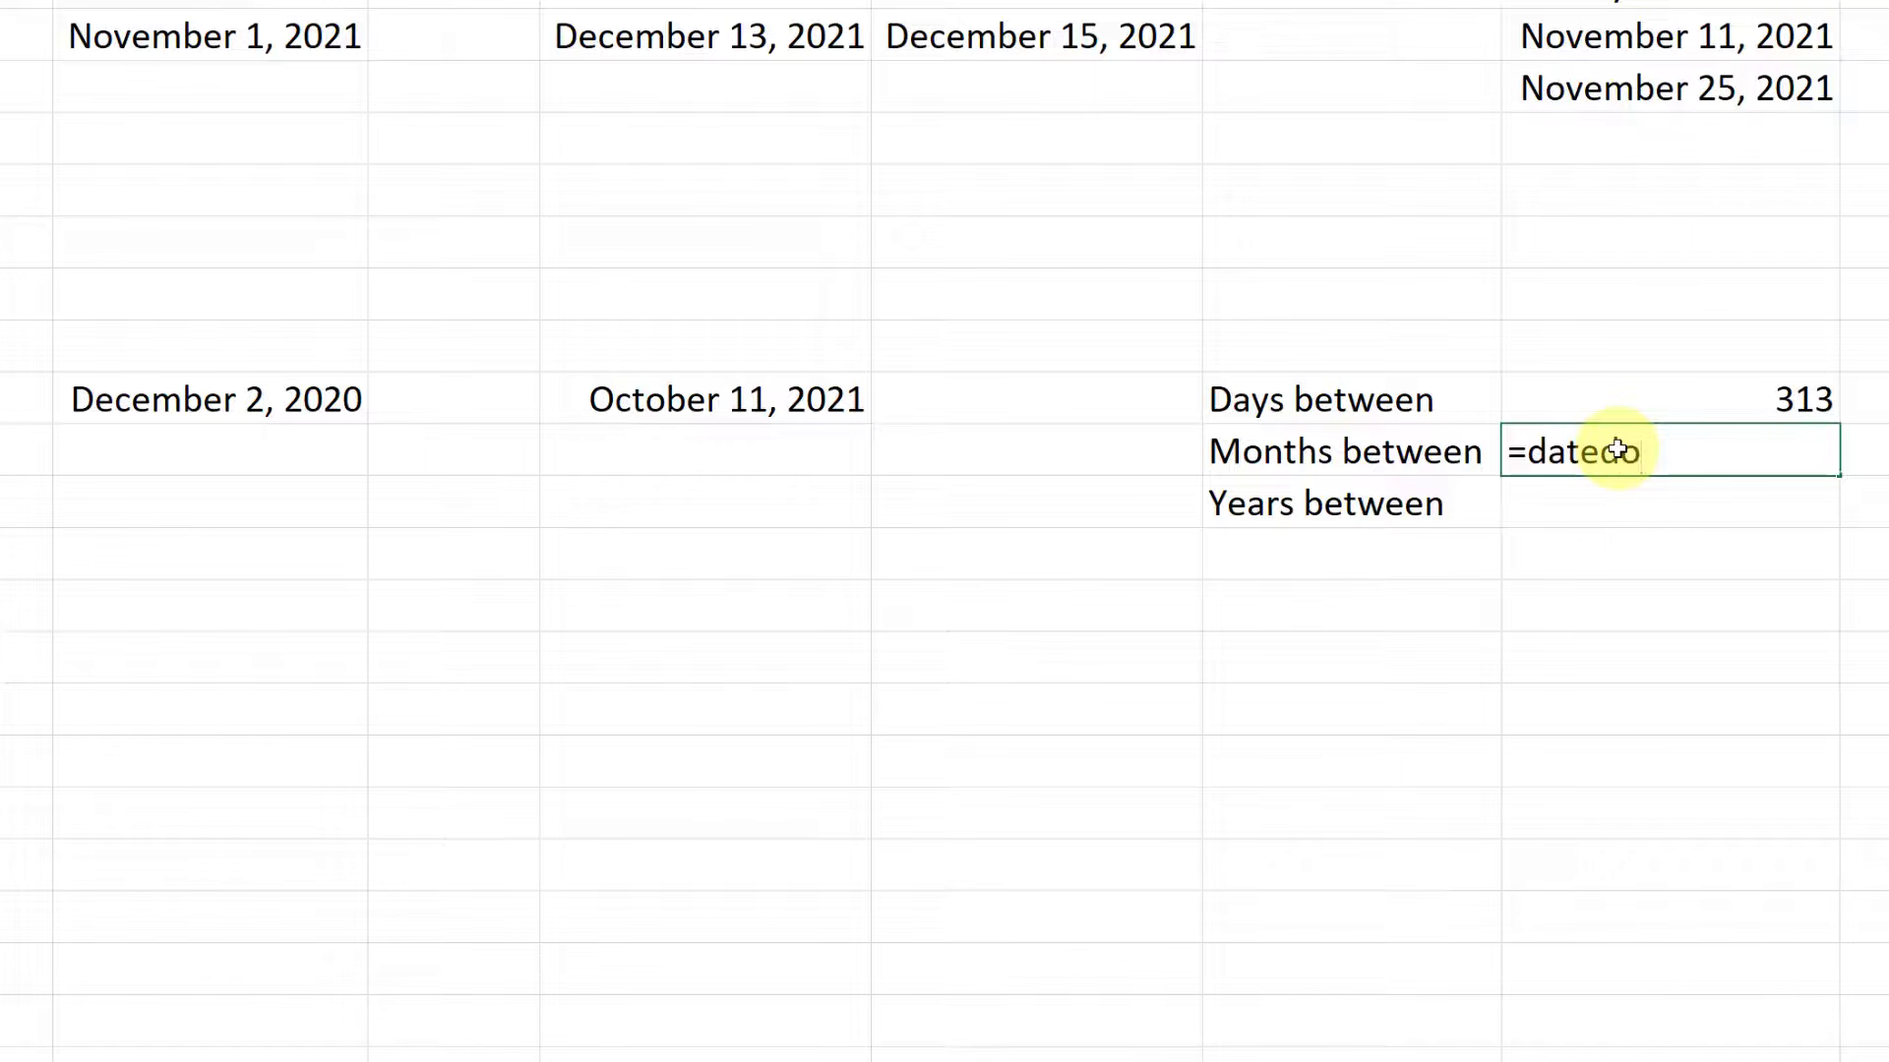
{"action": "key", "text": "BackSpace"}
{"action": "key", "text": "BackSpace"}
{"action": "type", "text": "dif("}
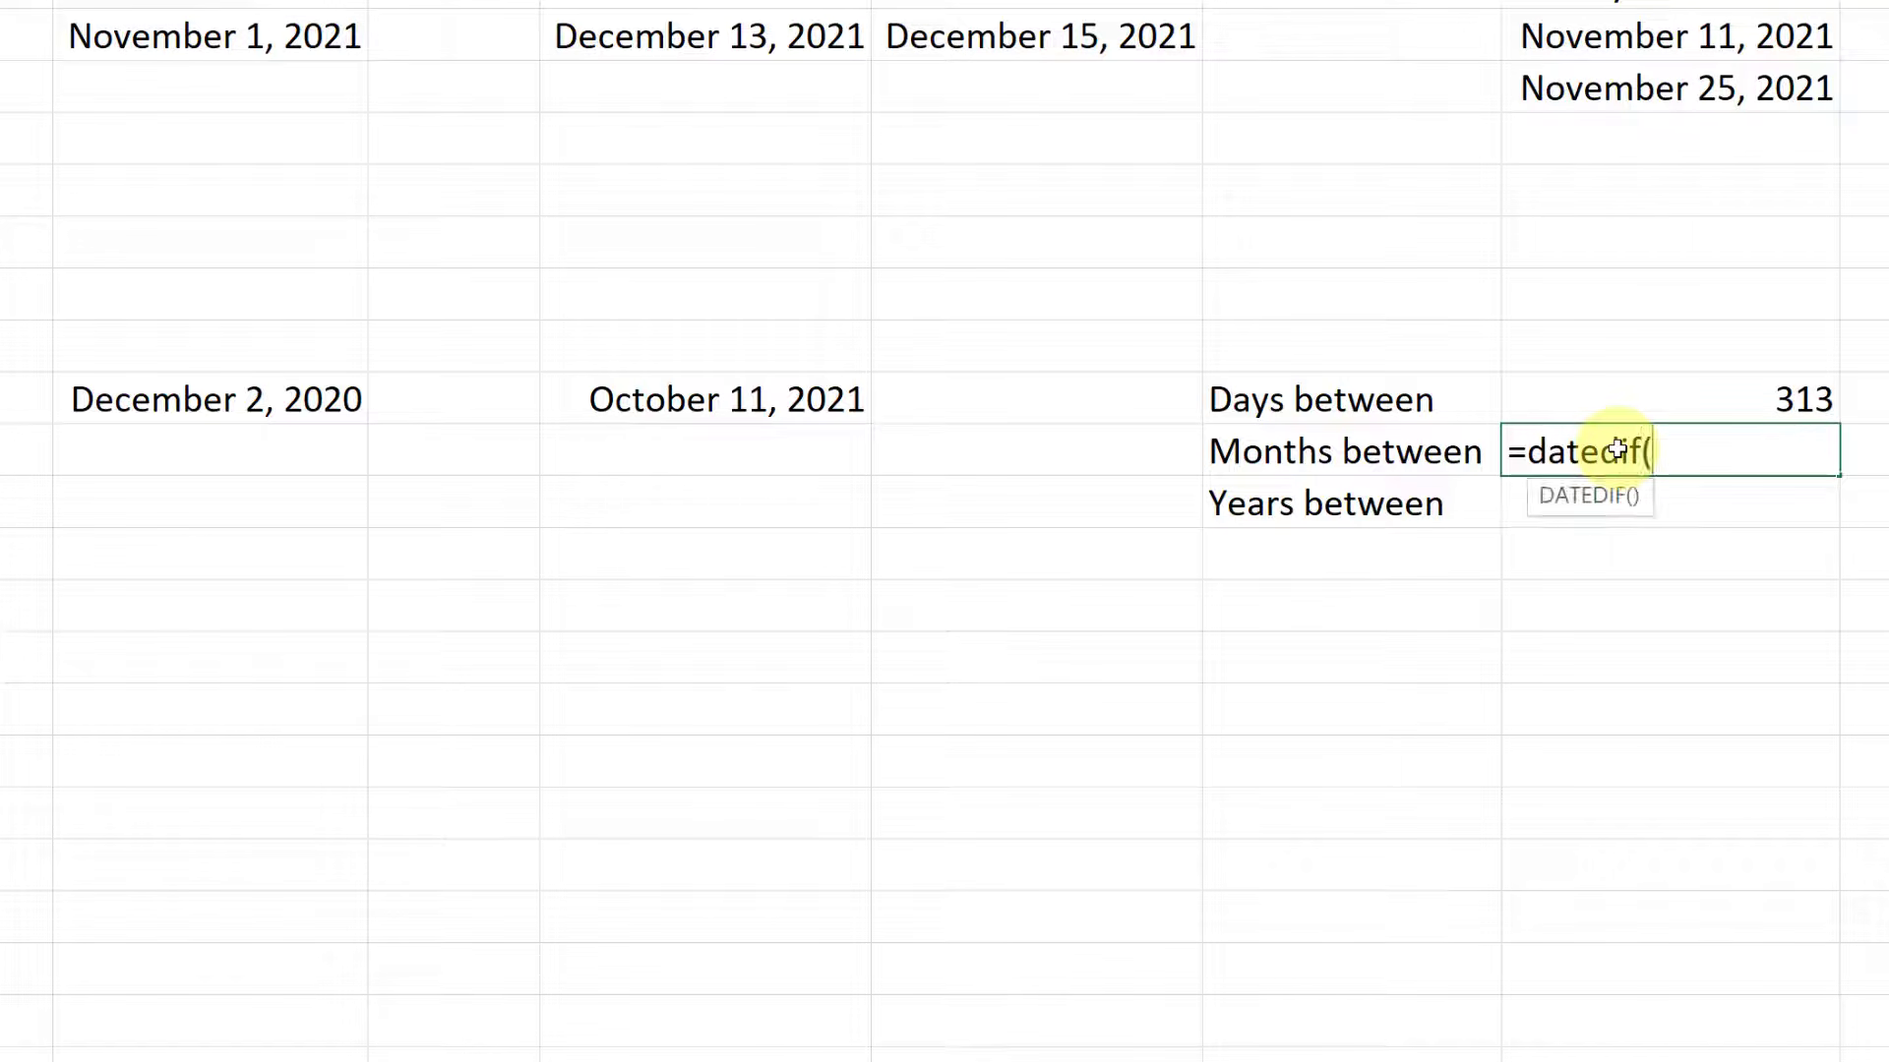
{"action": "left_click", "coordinate": [253, 398]}
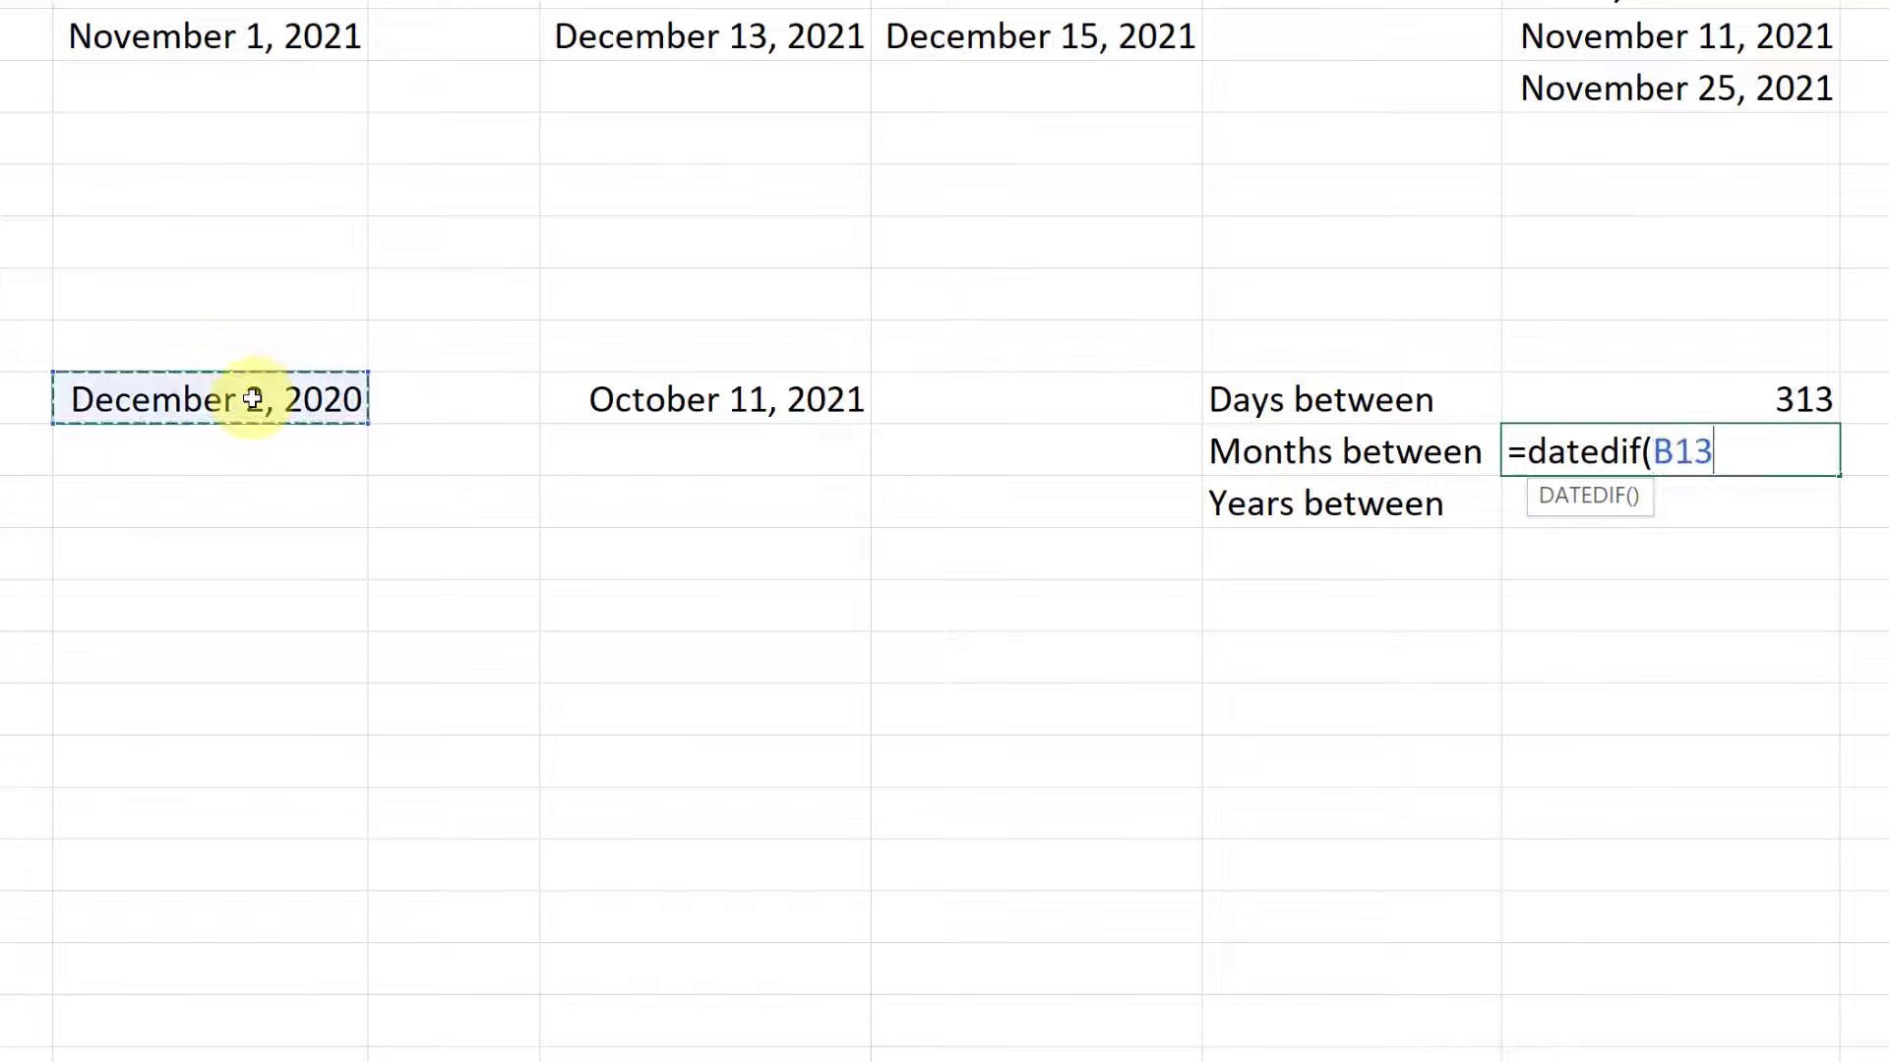
{"action": "type", "text": ","}
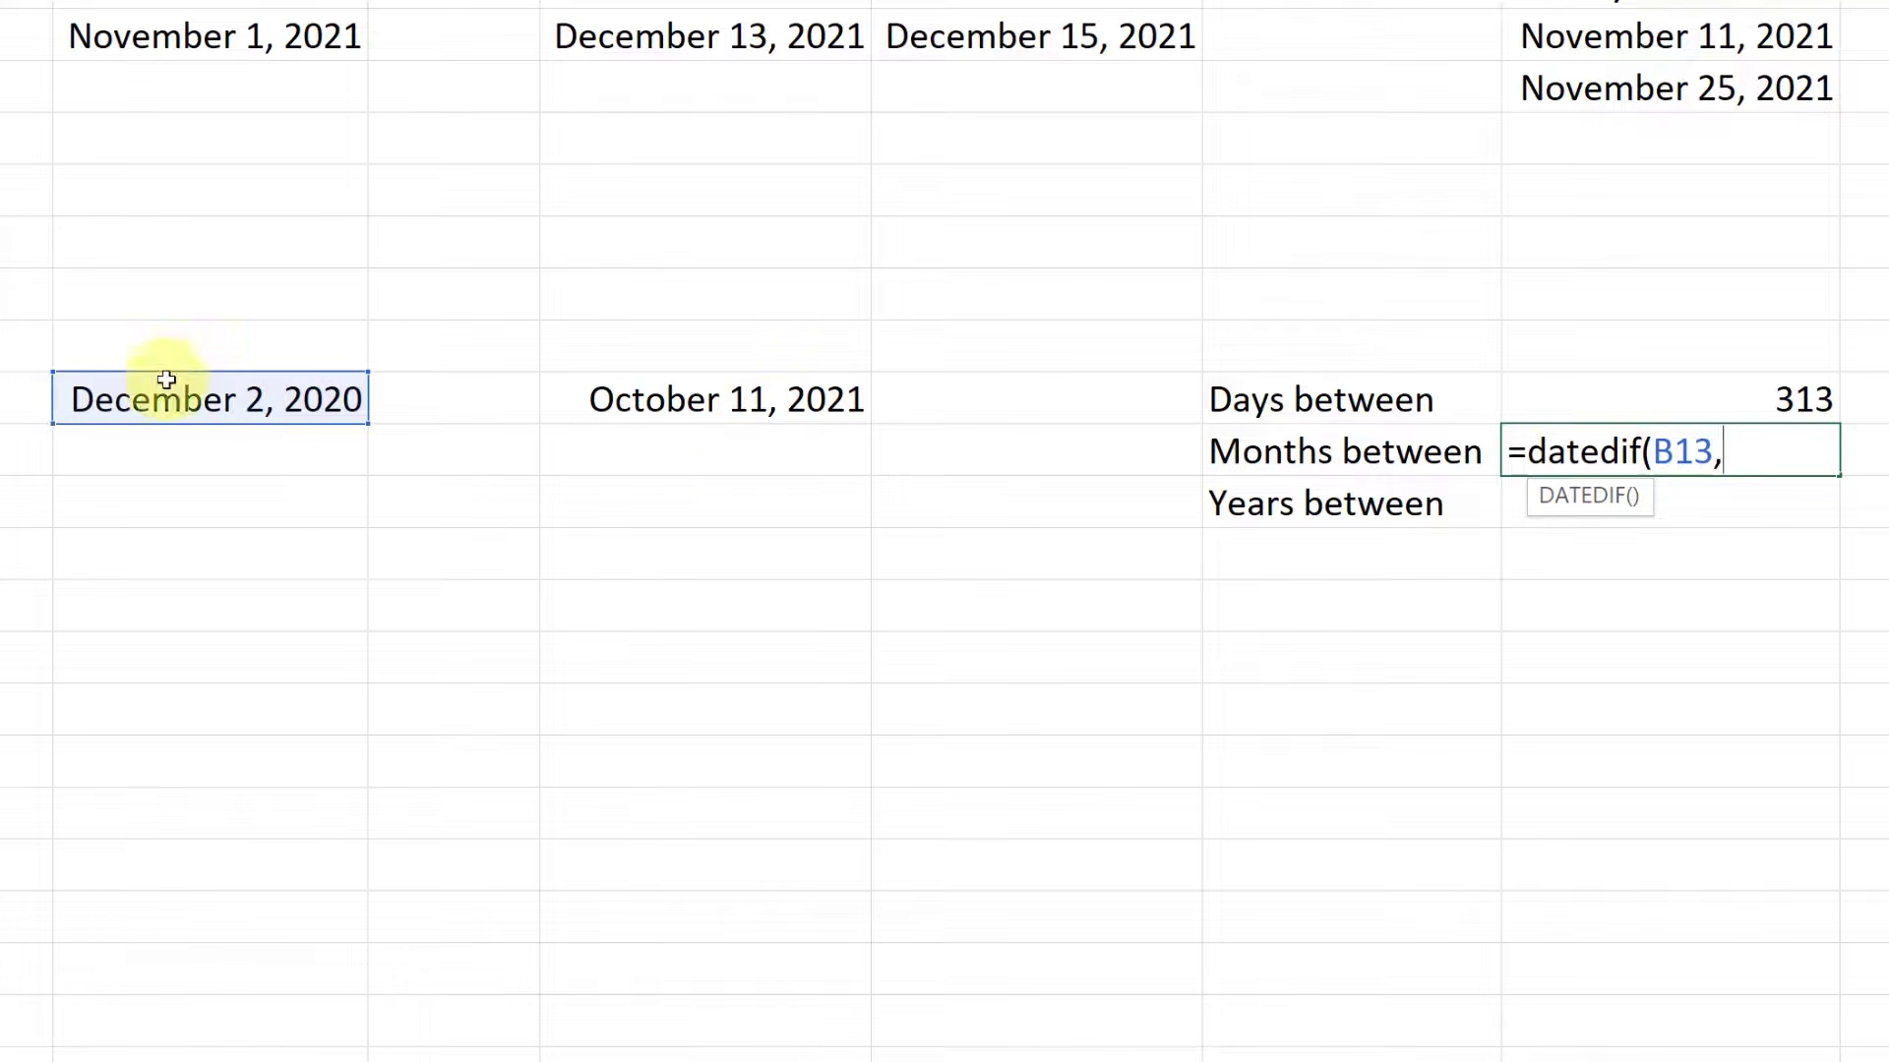
{"action": "left_click", "coordinate": [765, 425]}
{"action": "type", "text": ","}
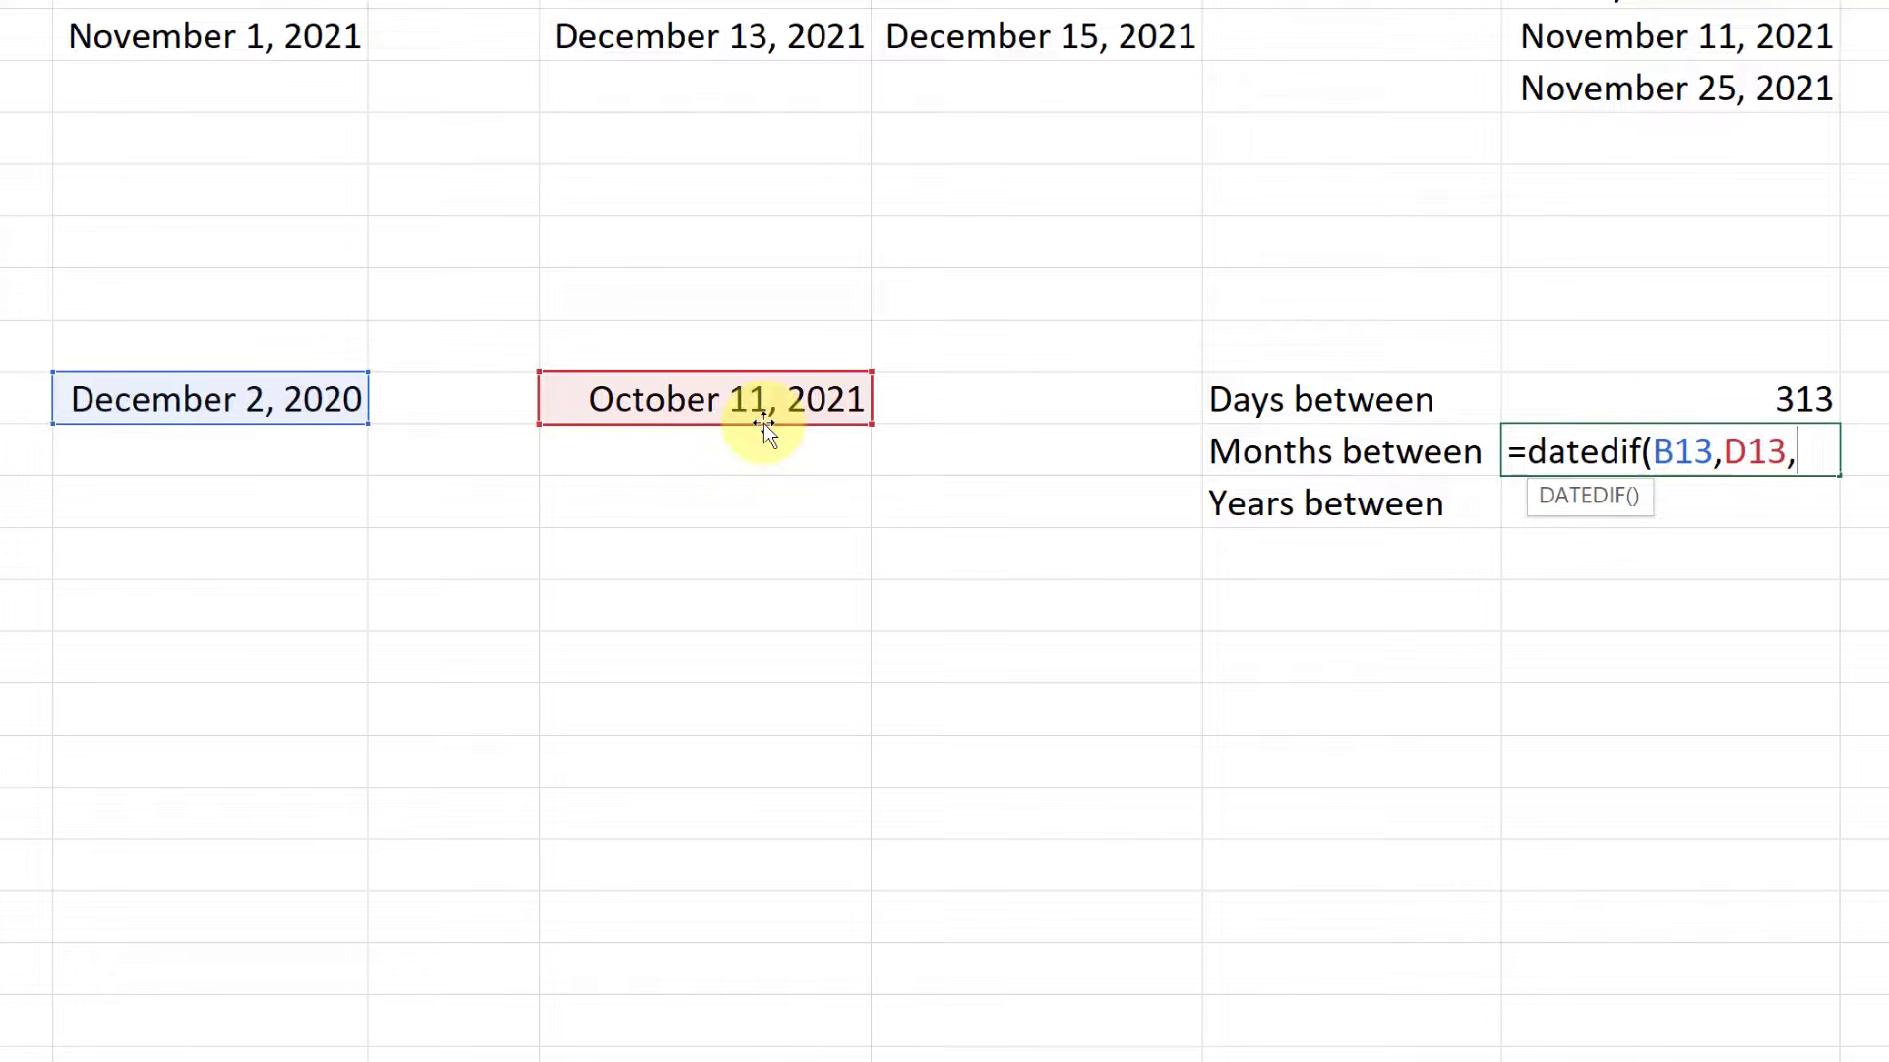
{"action": "type", "text": "\"m\")"}
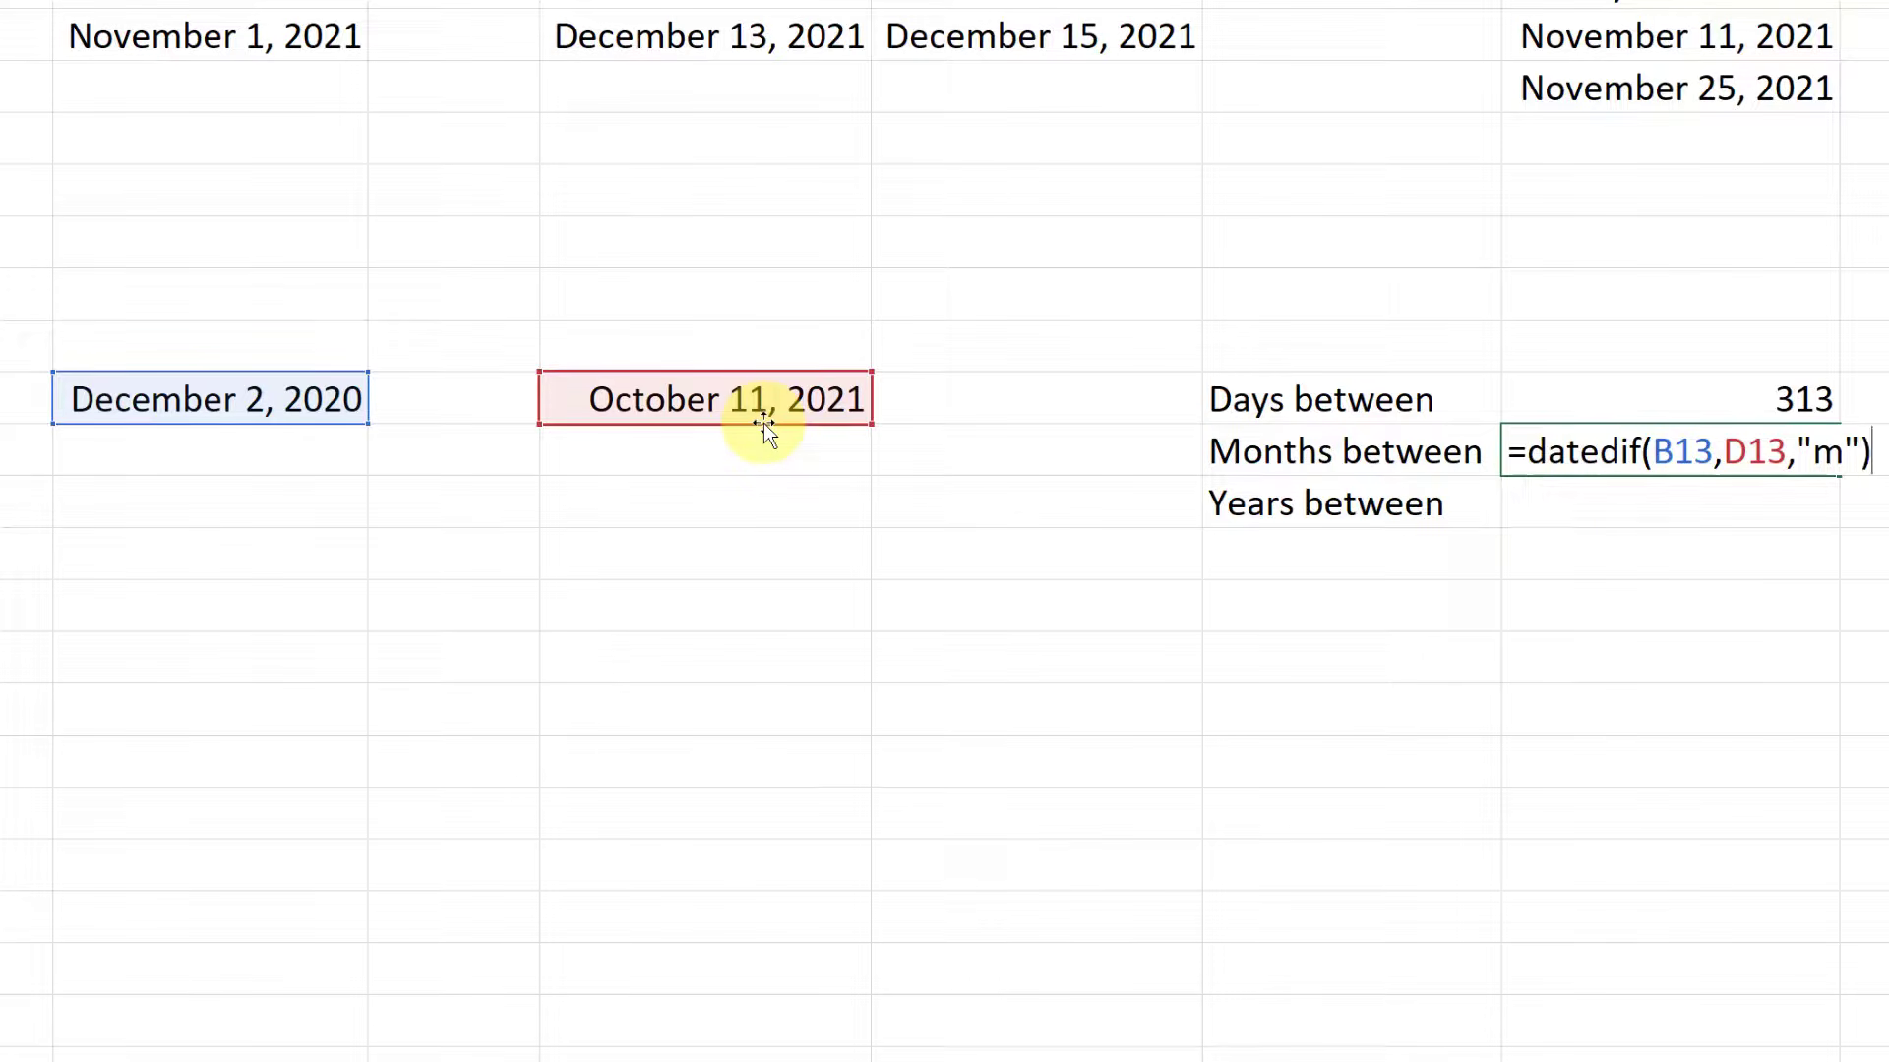
{"action": "key", "text": "Return"}
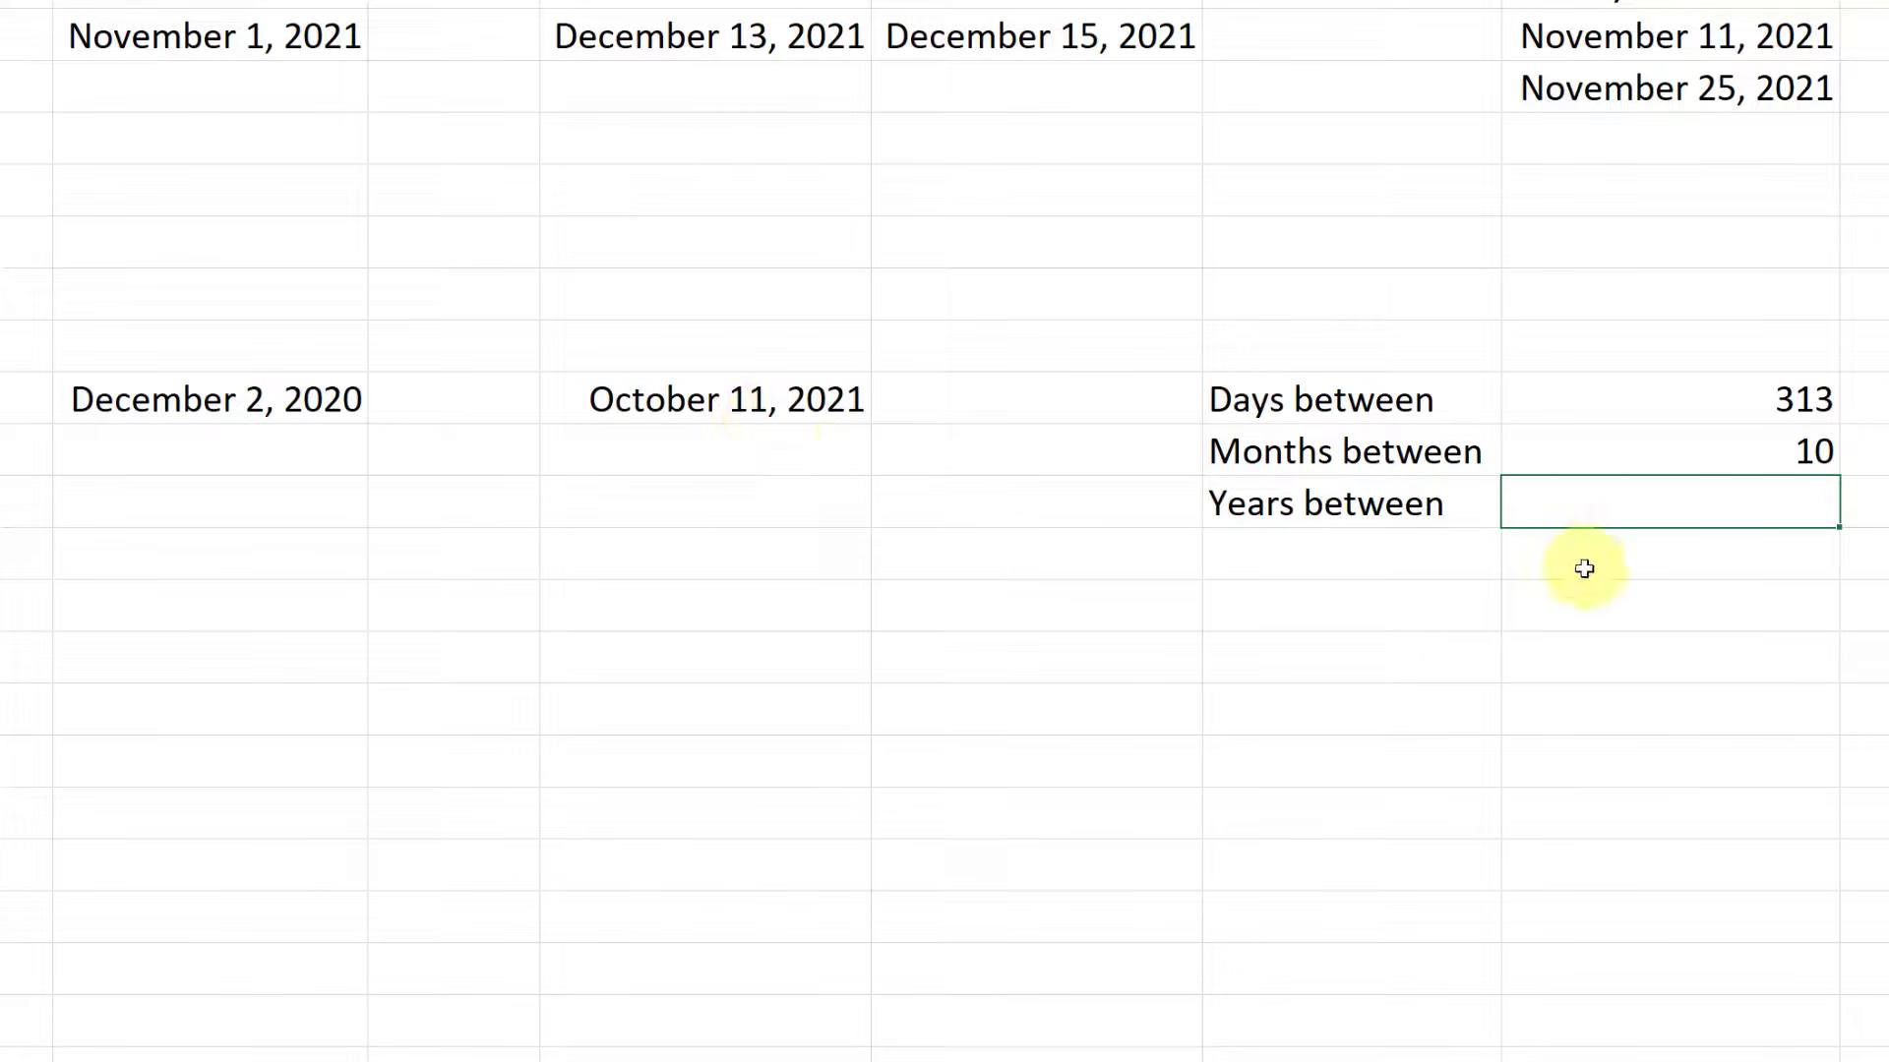